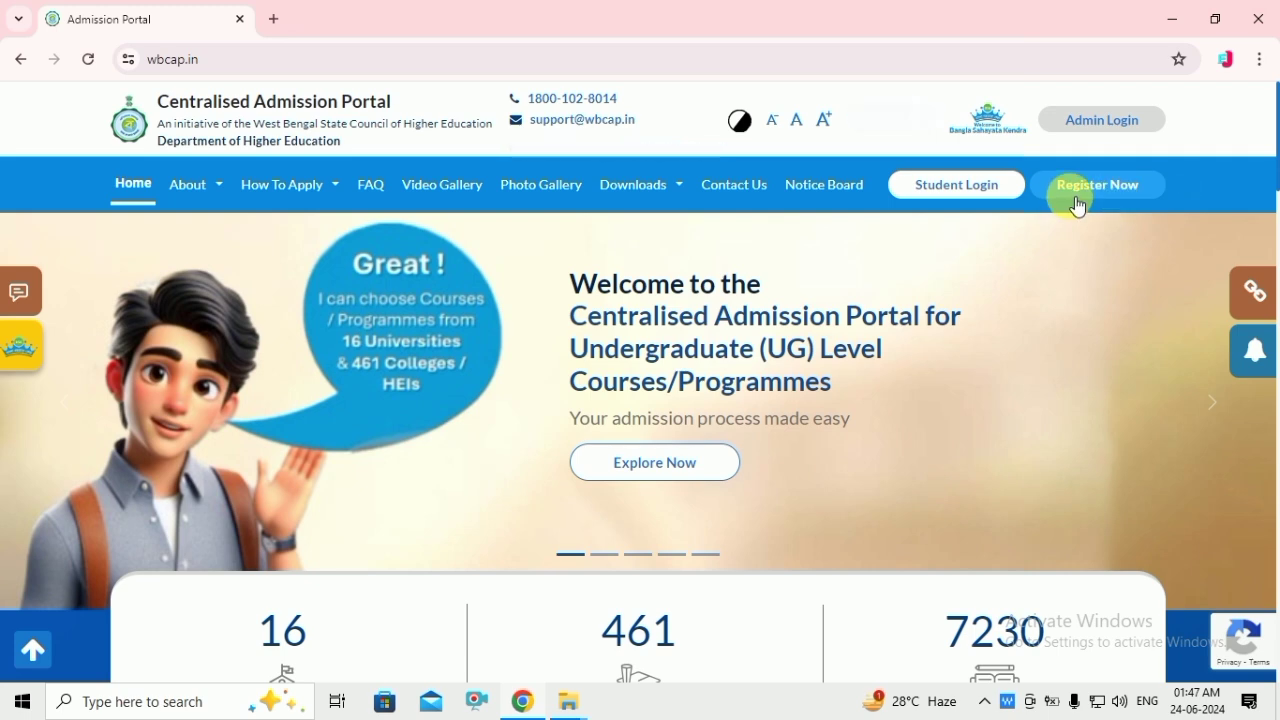
Step: Reload the wbcap.in home page so the Register Now tip appears
click(89, 62)
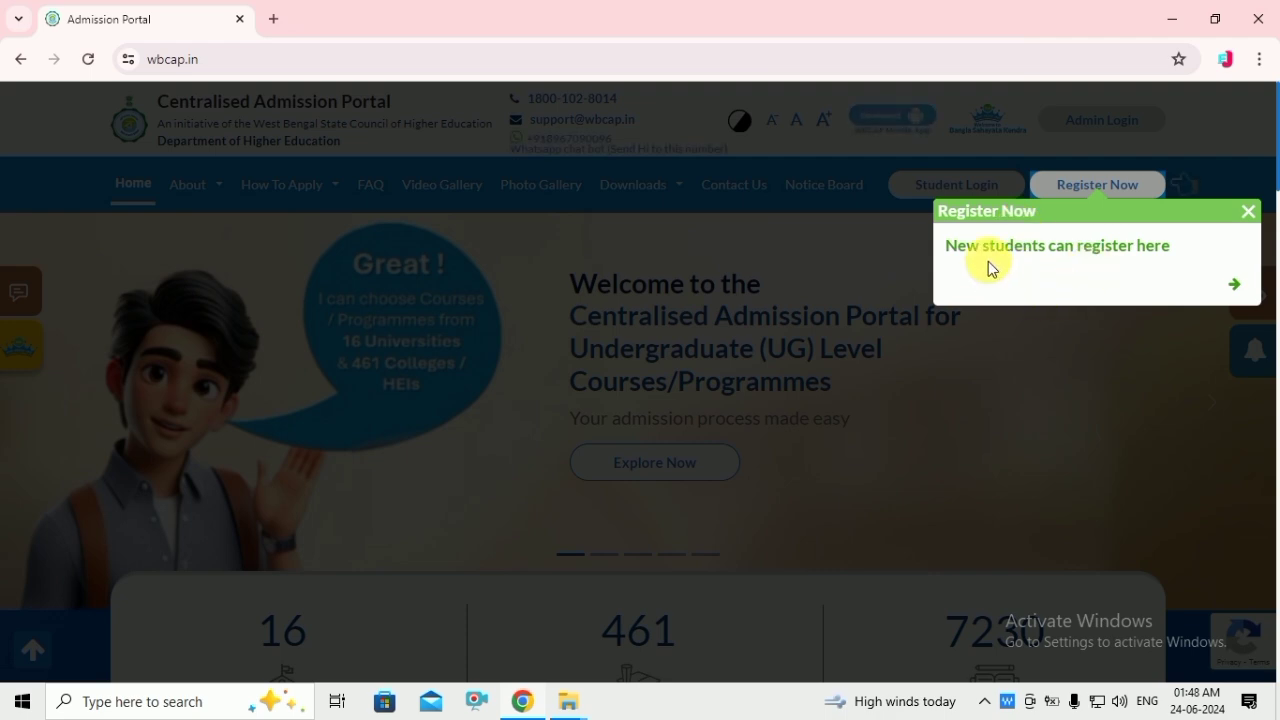
Step: Close the Register Now tip and browse the home page's university, college and course counts
click(1250, 213)
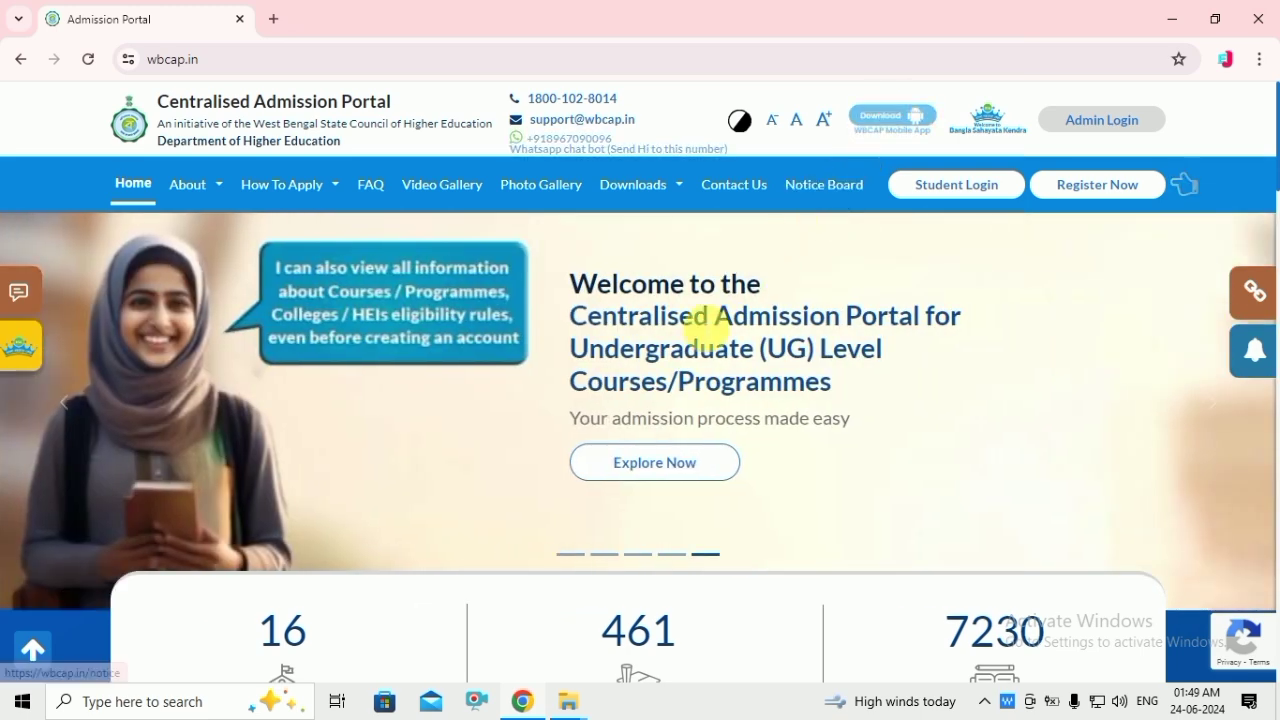
drag(1275, 225, 1266, 114)
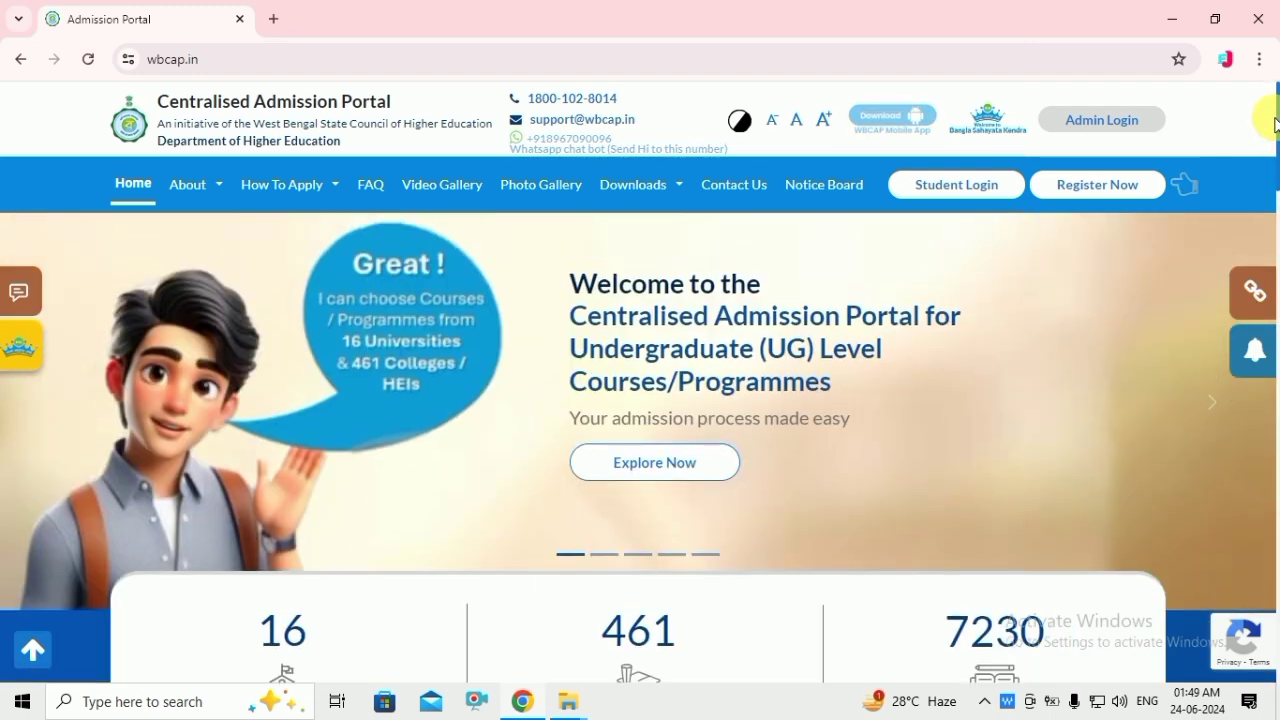
Step: Start new-student registration with the mobile number and e-mail address, advancing to step 2
click(1097, 192)
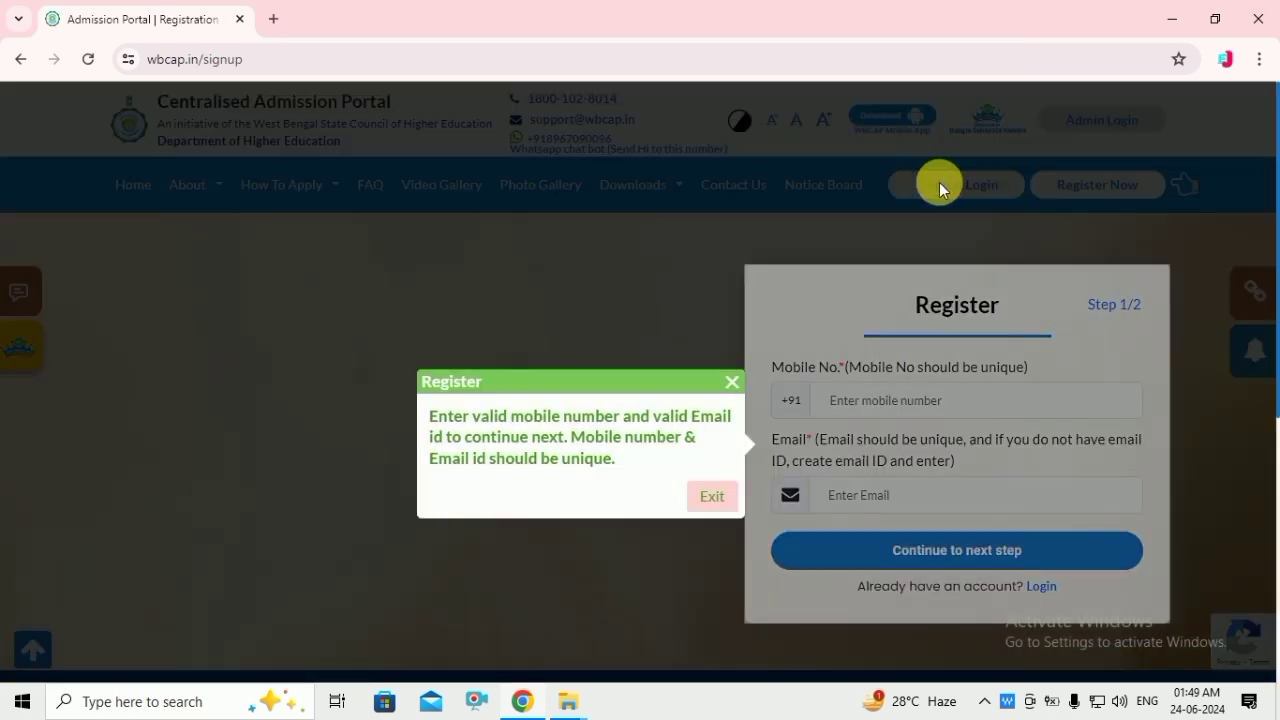
click(718, 496)
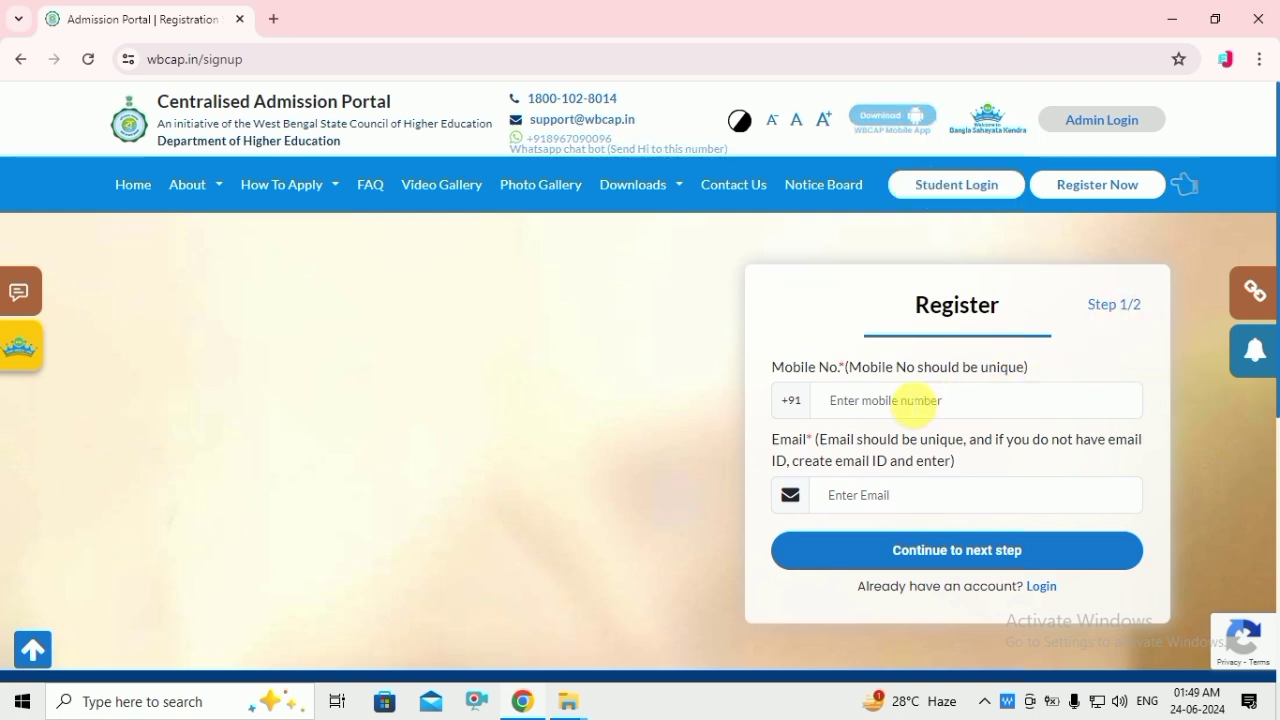
click(937, 400)
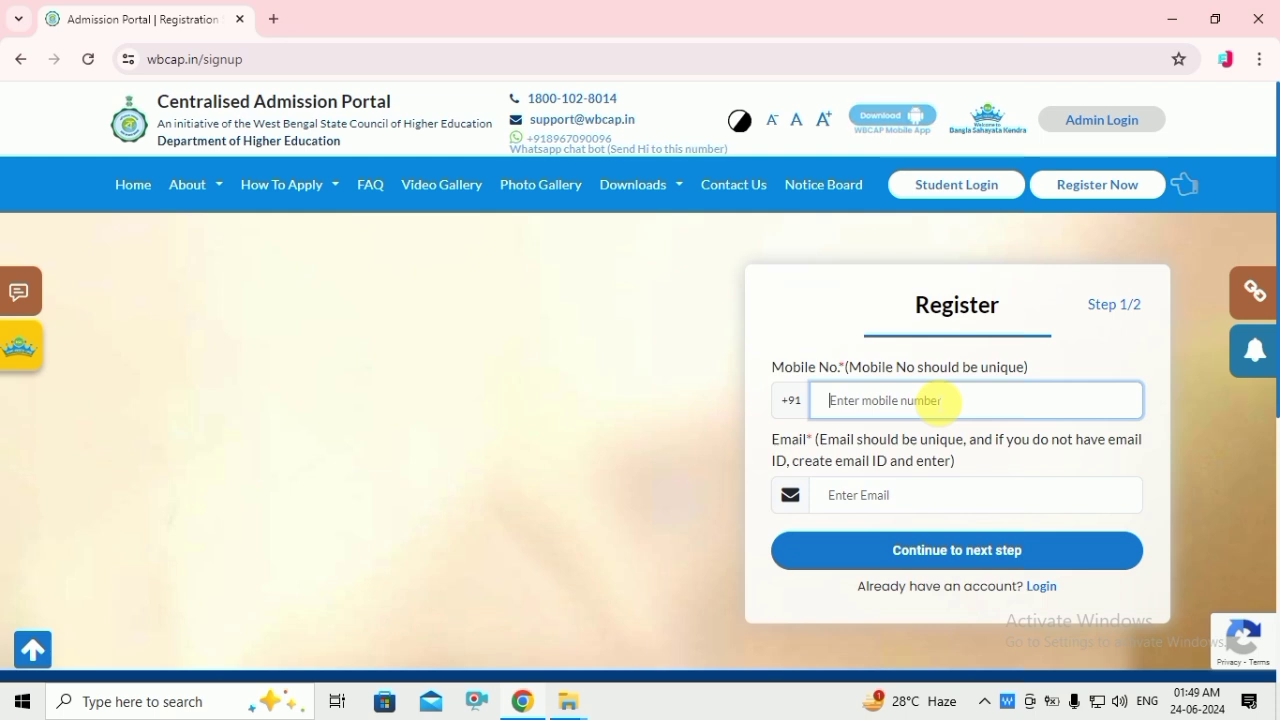
text(9)
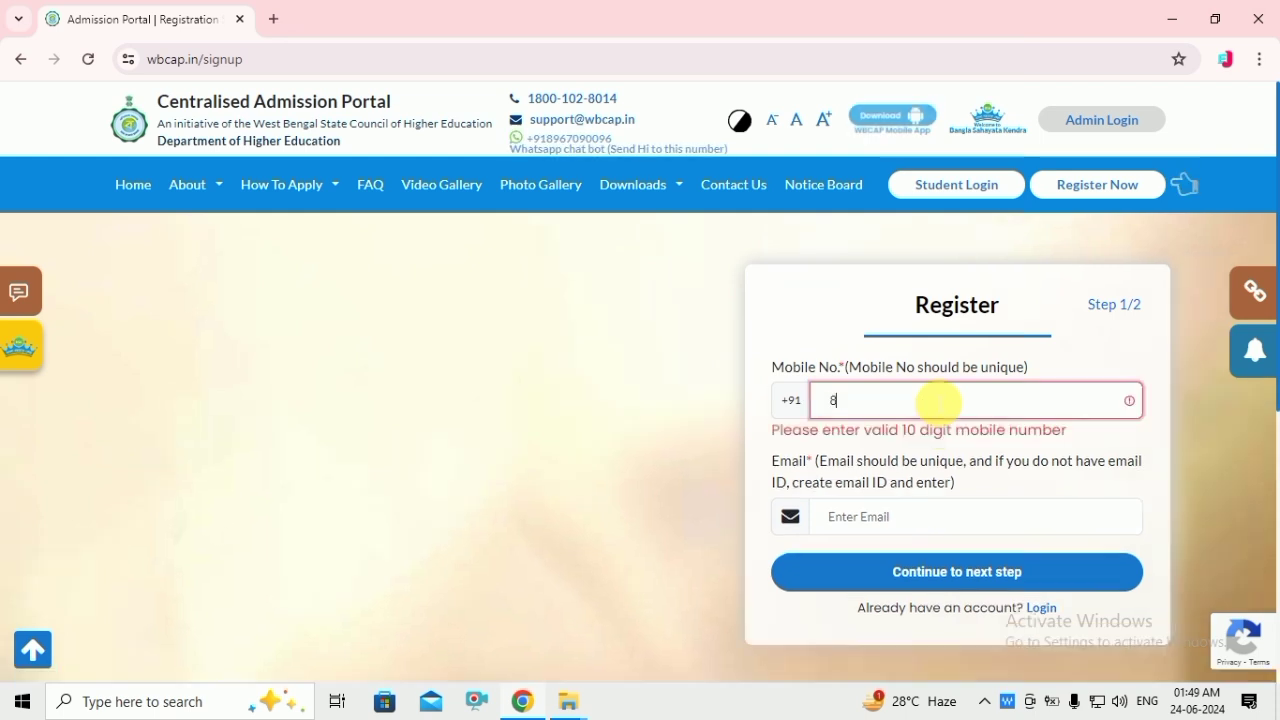
text(00)
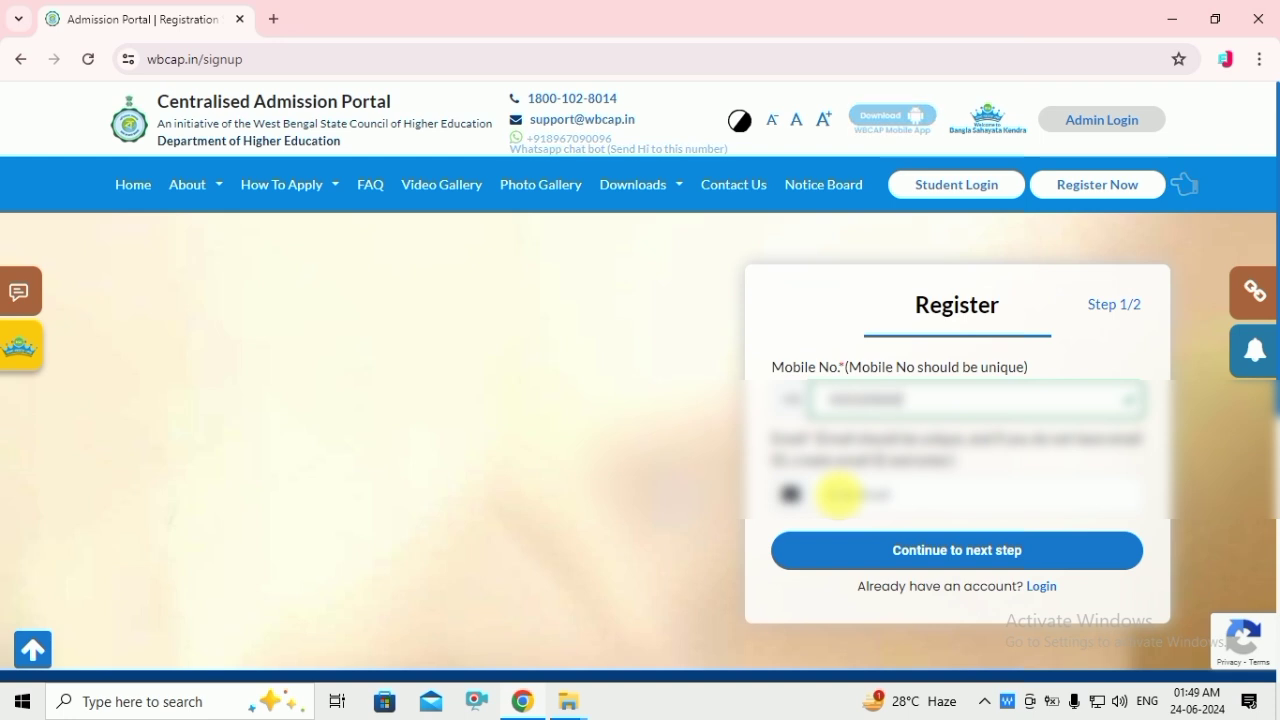
click(870, 497)
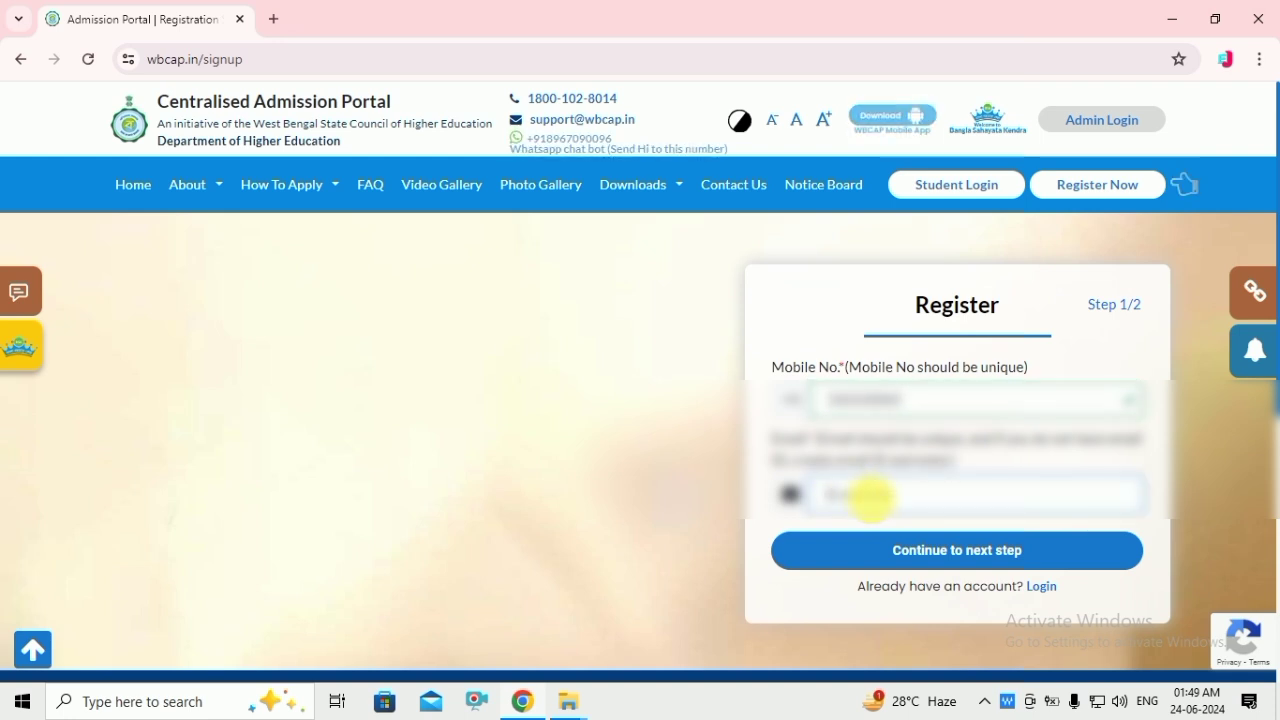
text(a)
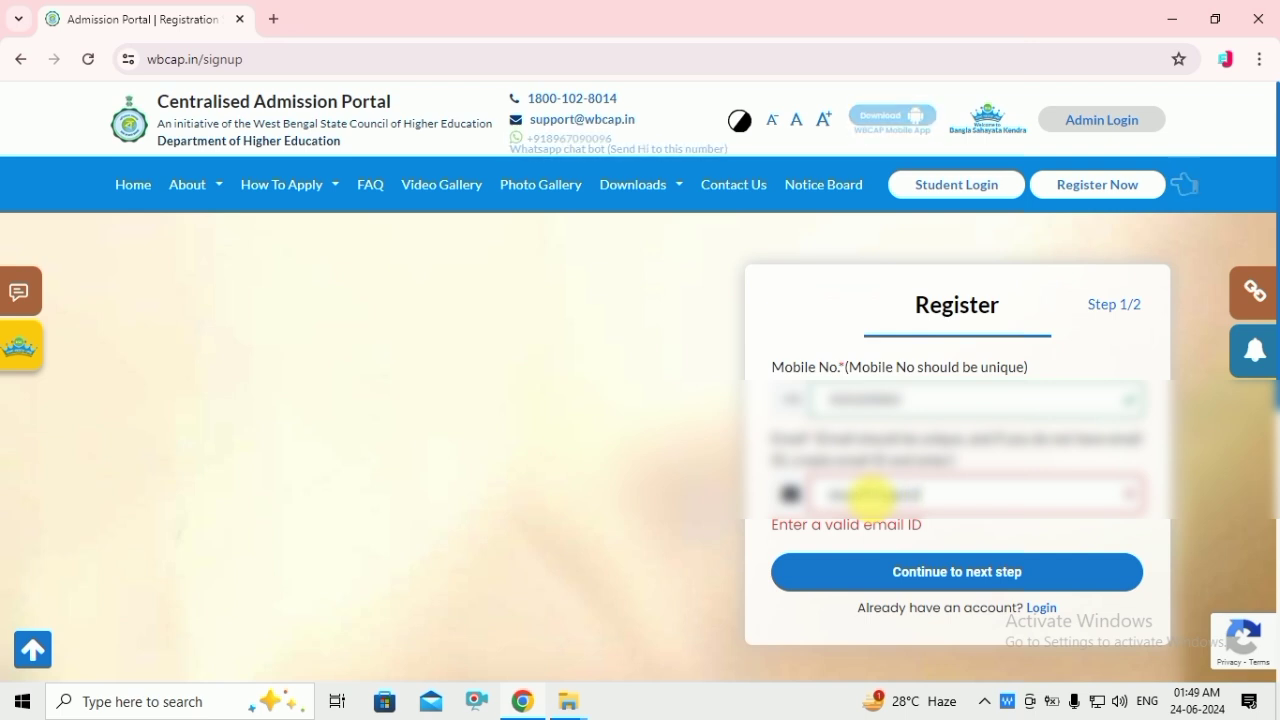
text(o)
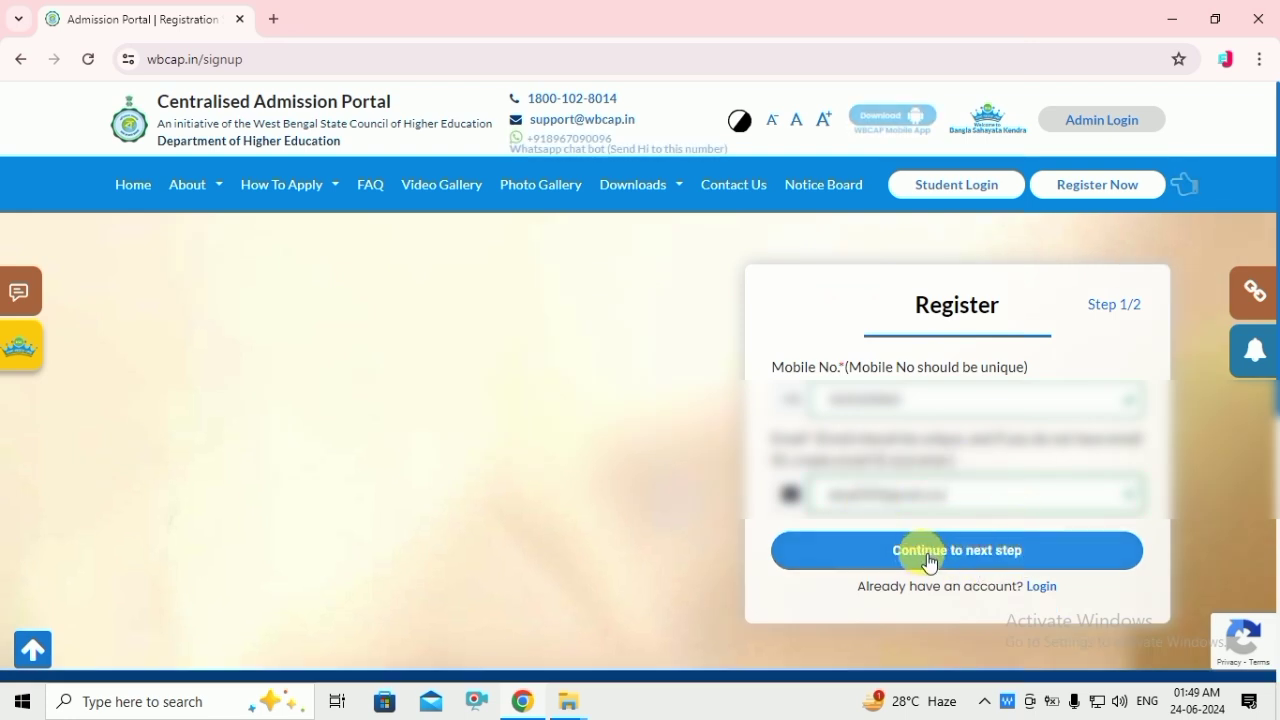
click(1001, 560)
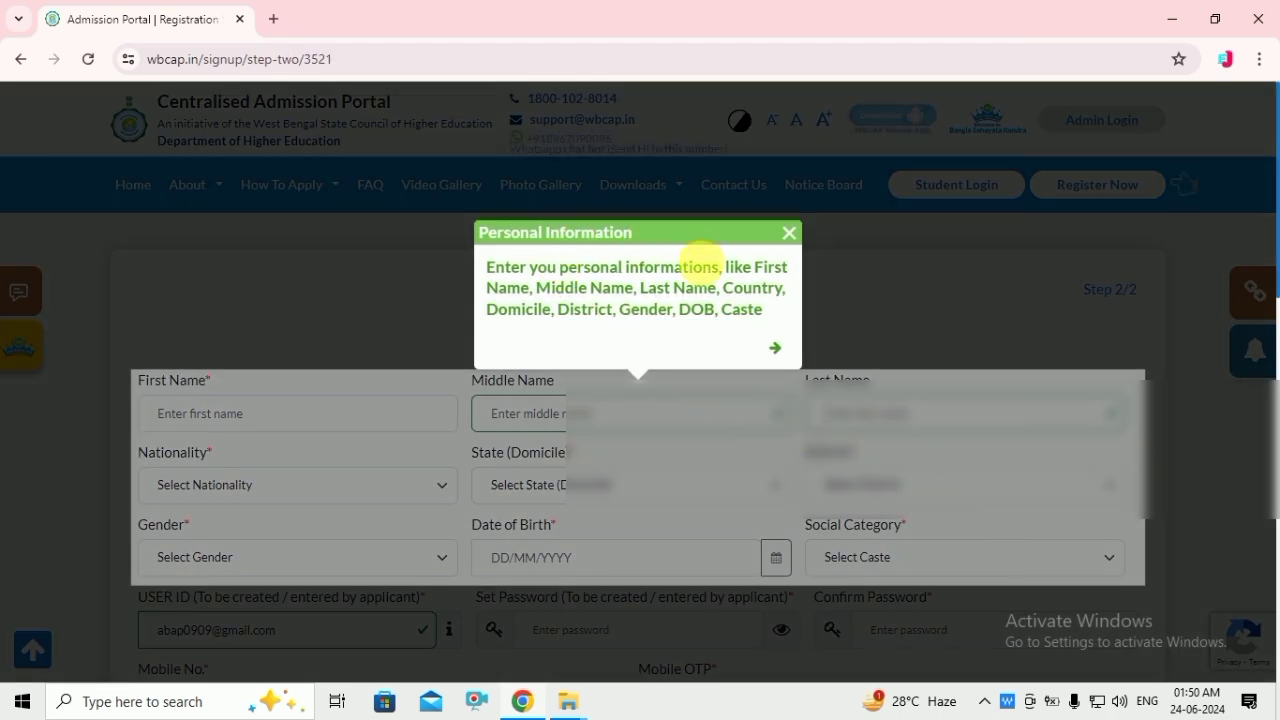
Step: Close the tip and set nationality to Indian and domicile state to West Bengal
click(789, 233)
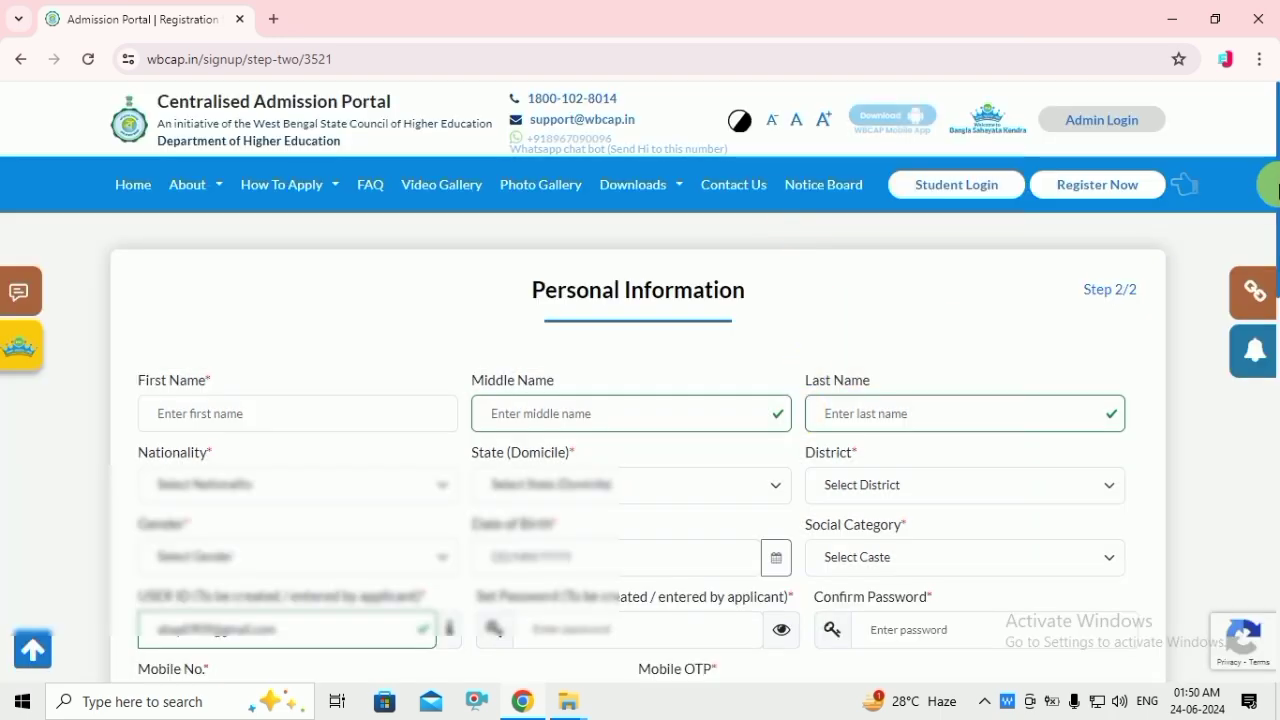
drag(1276, 185, 1276, 205)
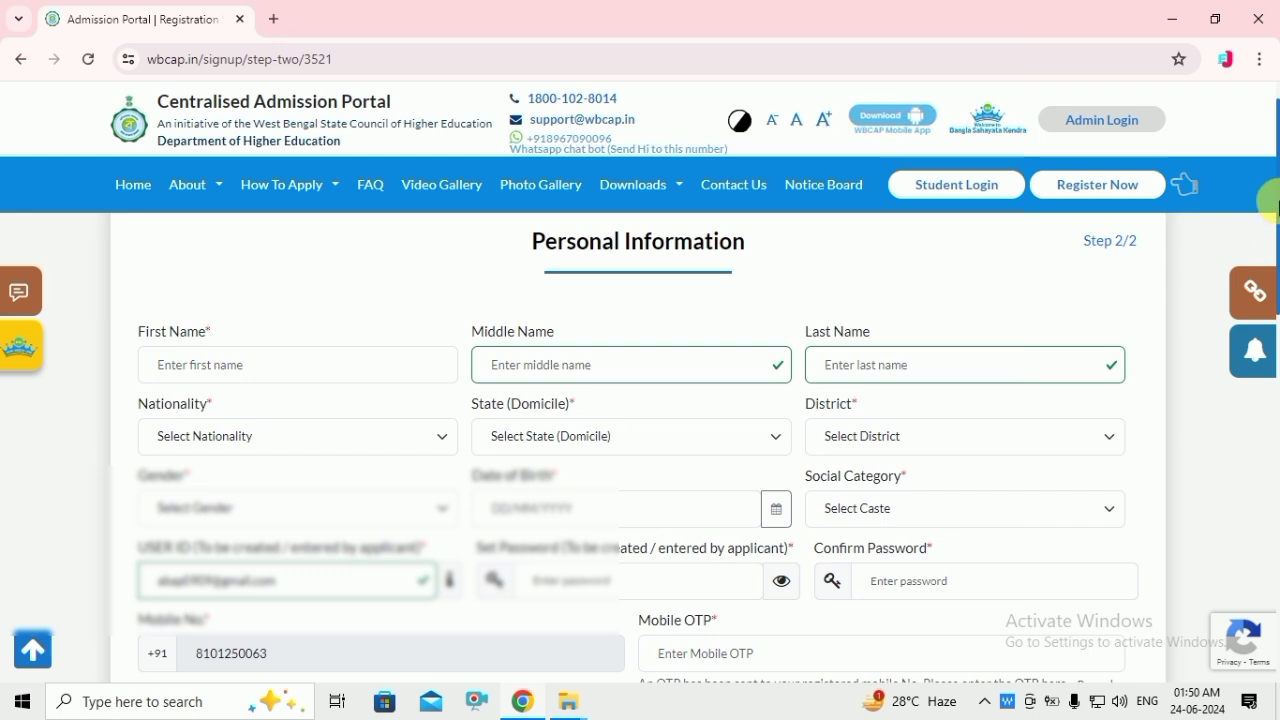
mouse_move(1276, 200)
mouse_down()
mouse_move(1279, 240)
mouse_move(1277, 222)
mouse_up()
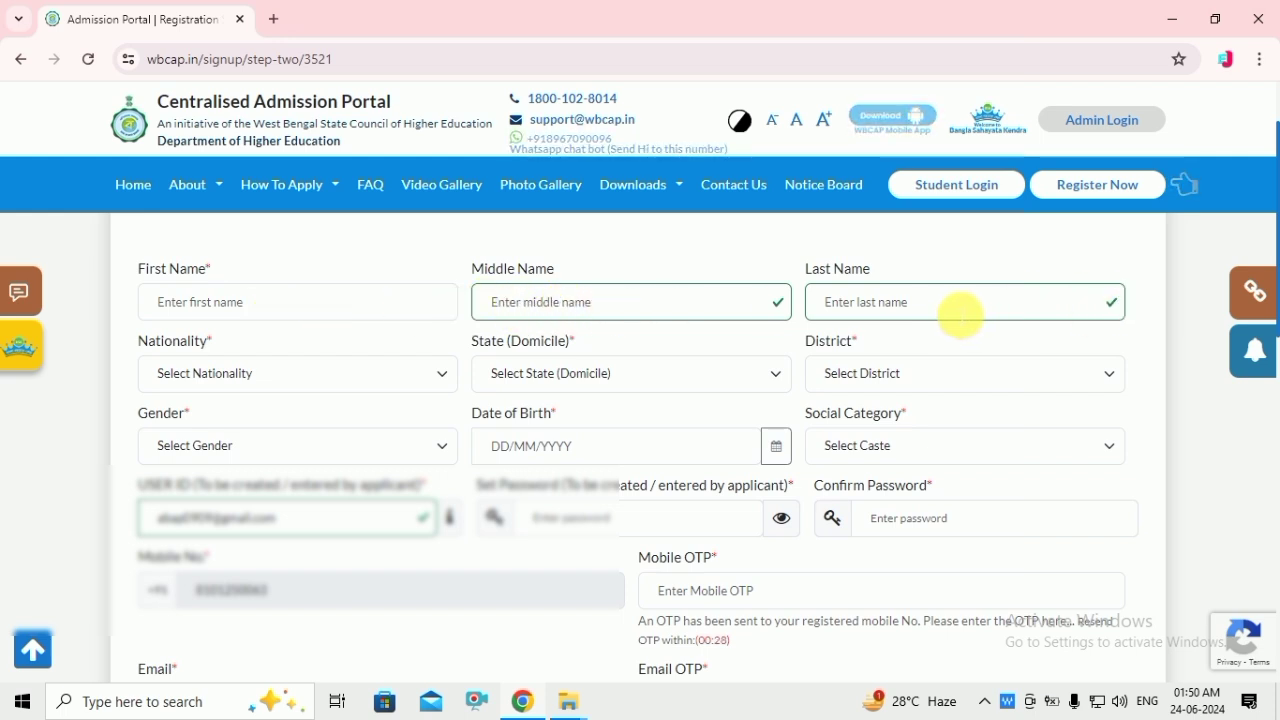
click(285, 383)
click(198, 417)
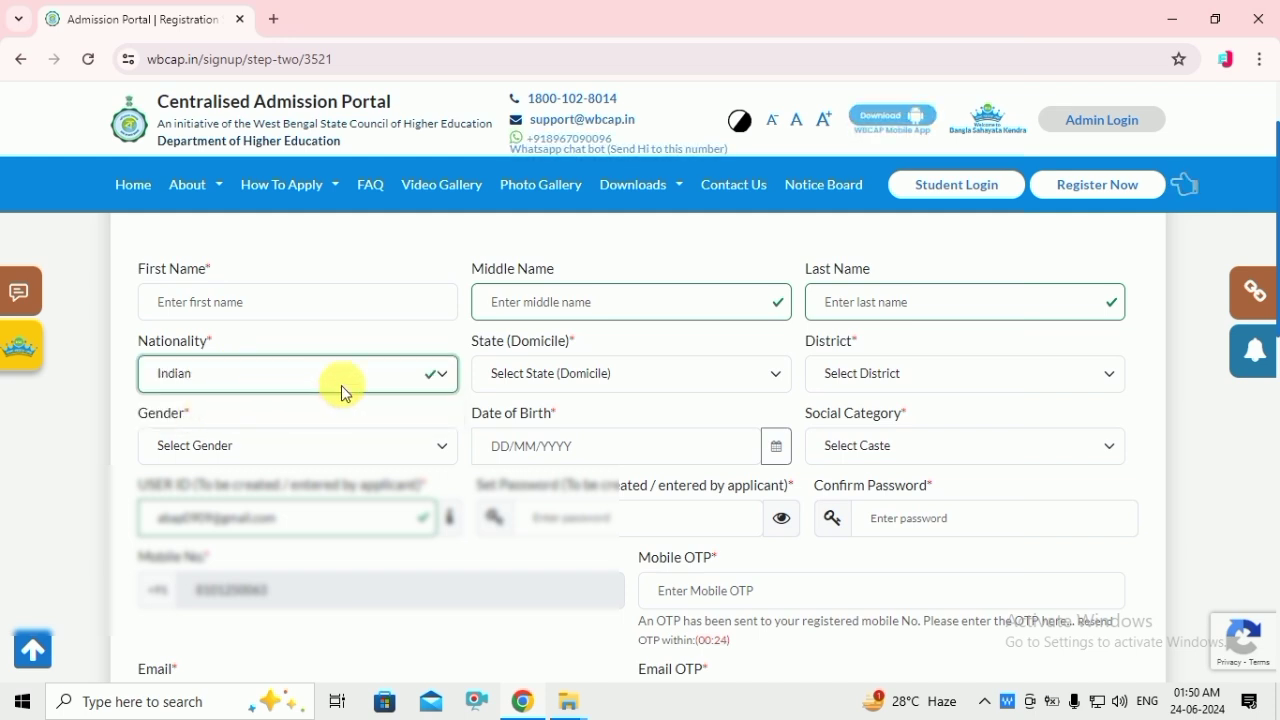
click(563, 371)
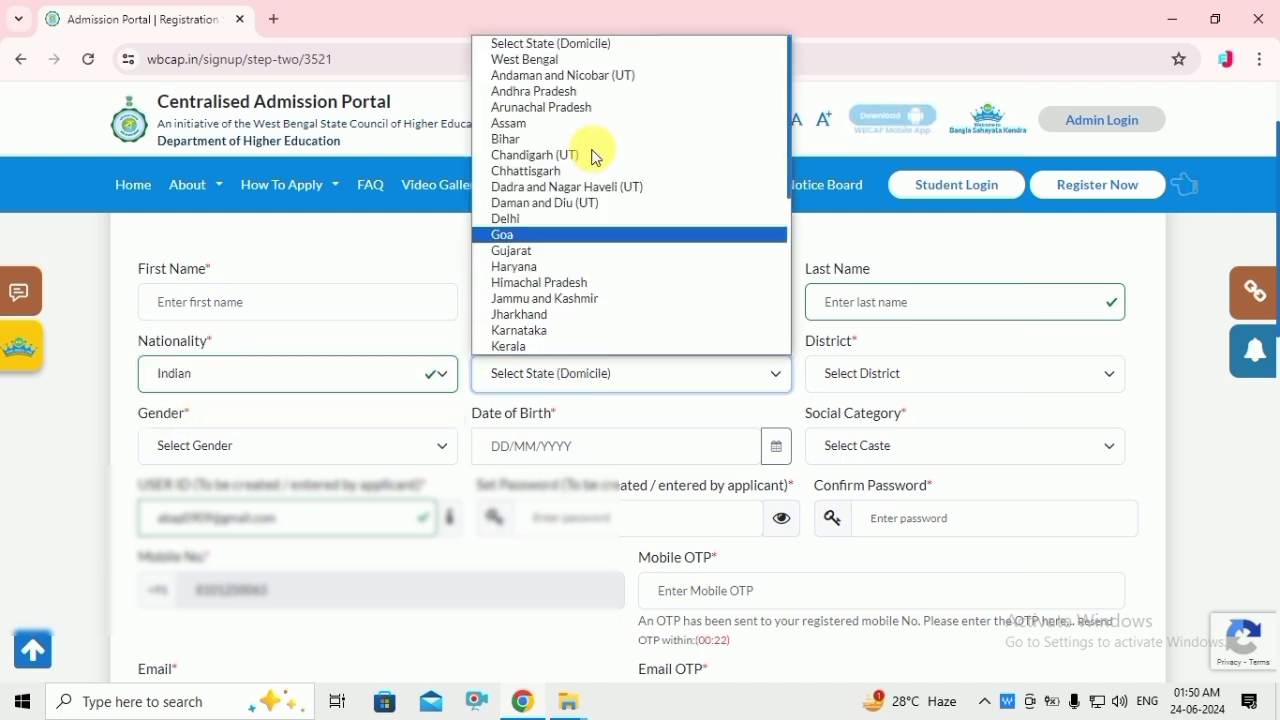
click(522, 62)
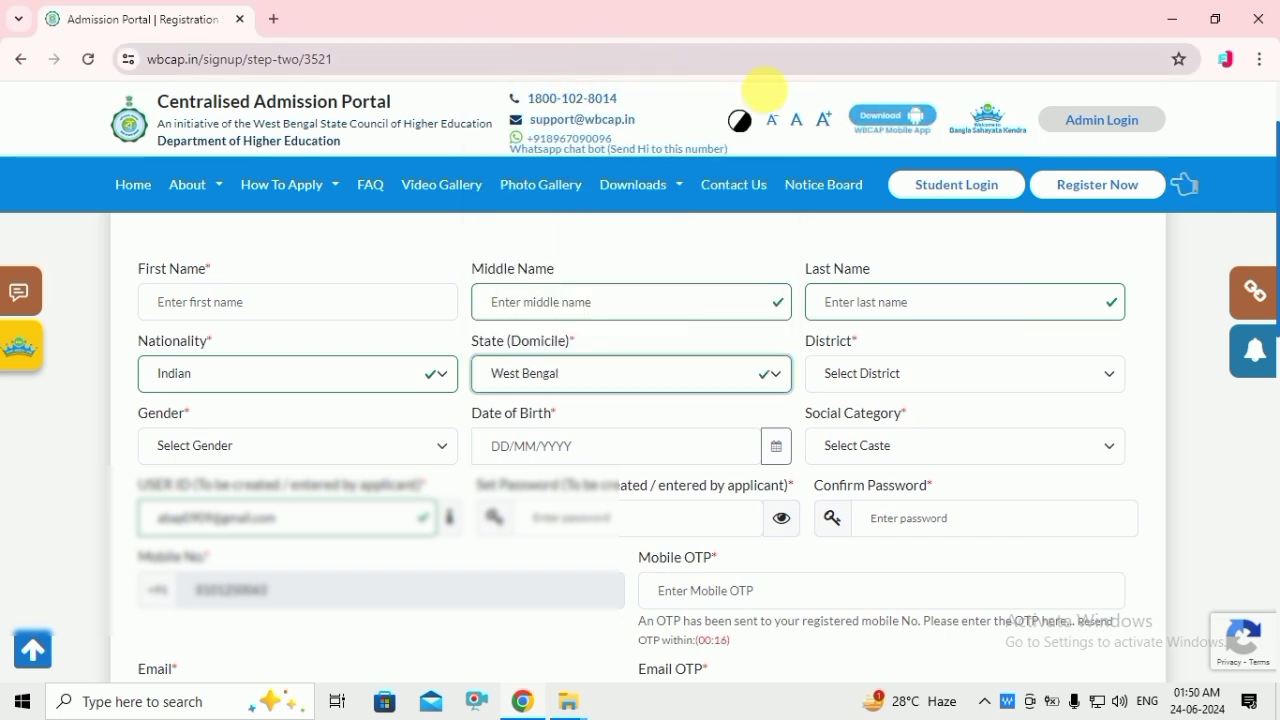
Step: Choose Dakshin Dinajpur district, Male gender and Scheduled Caste - WB category
click(833, 377)
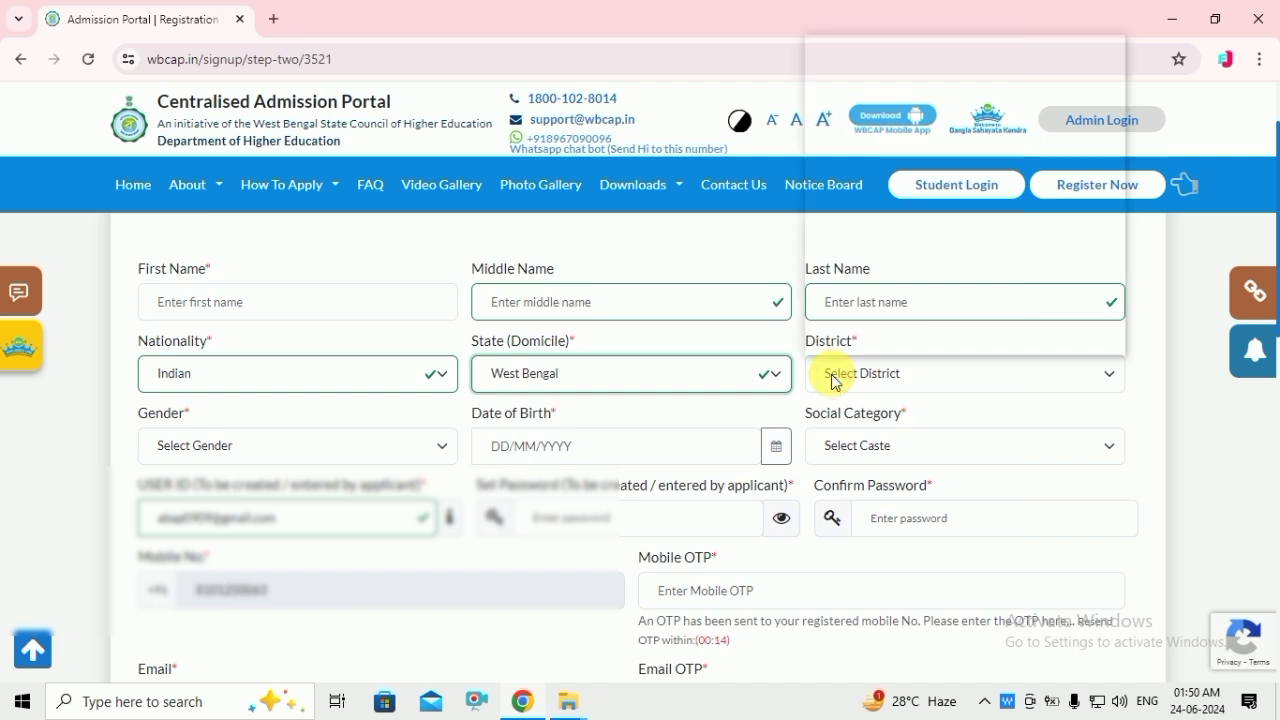
click(834, 126)
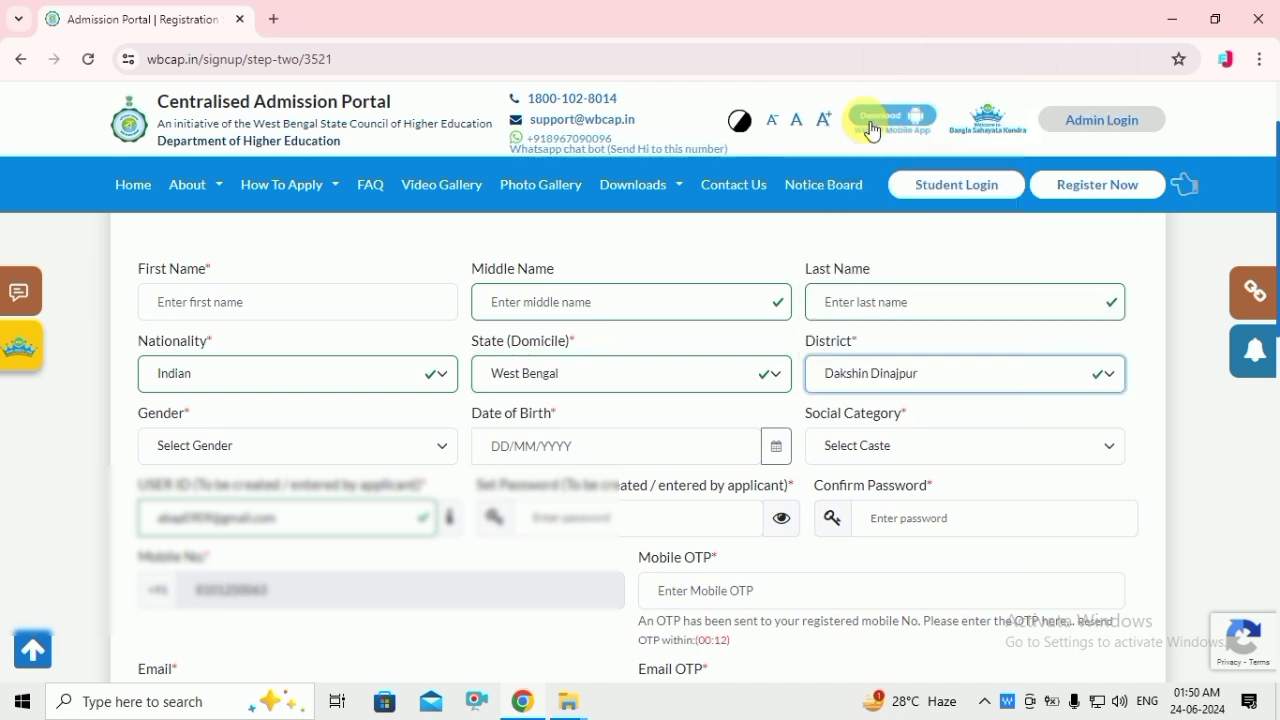
click(189, 448)
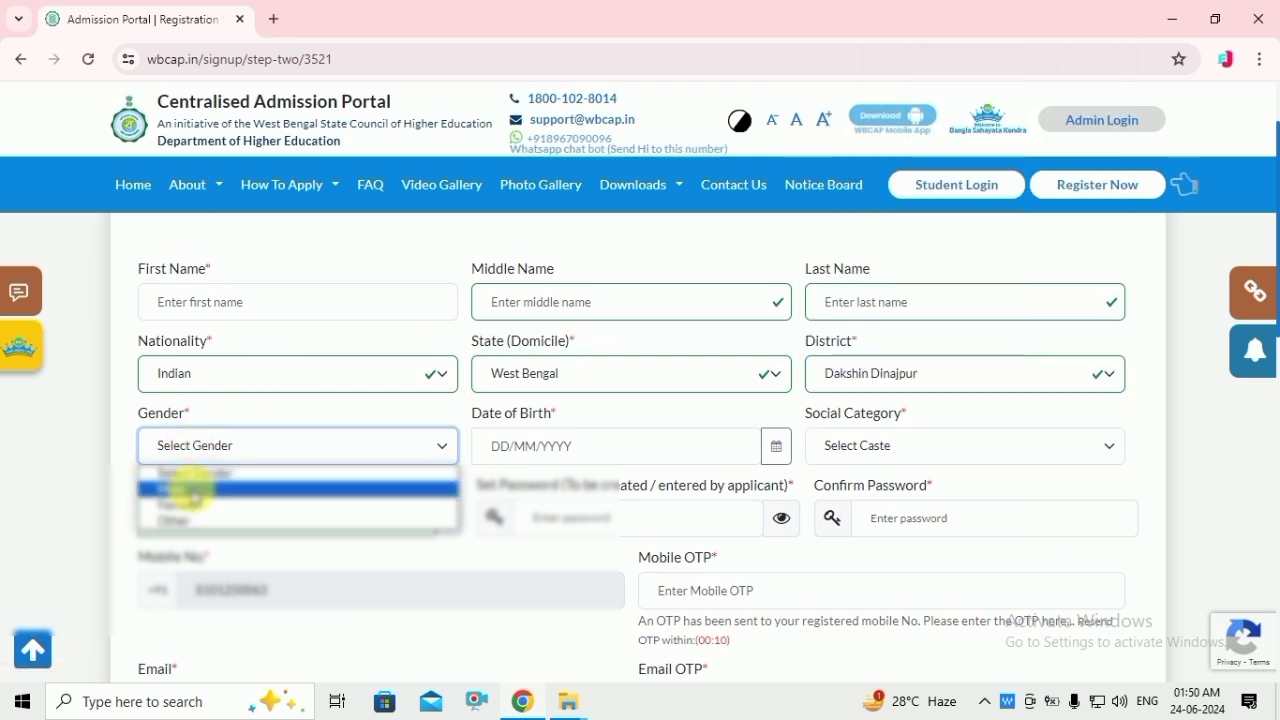
click(178, 488)
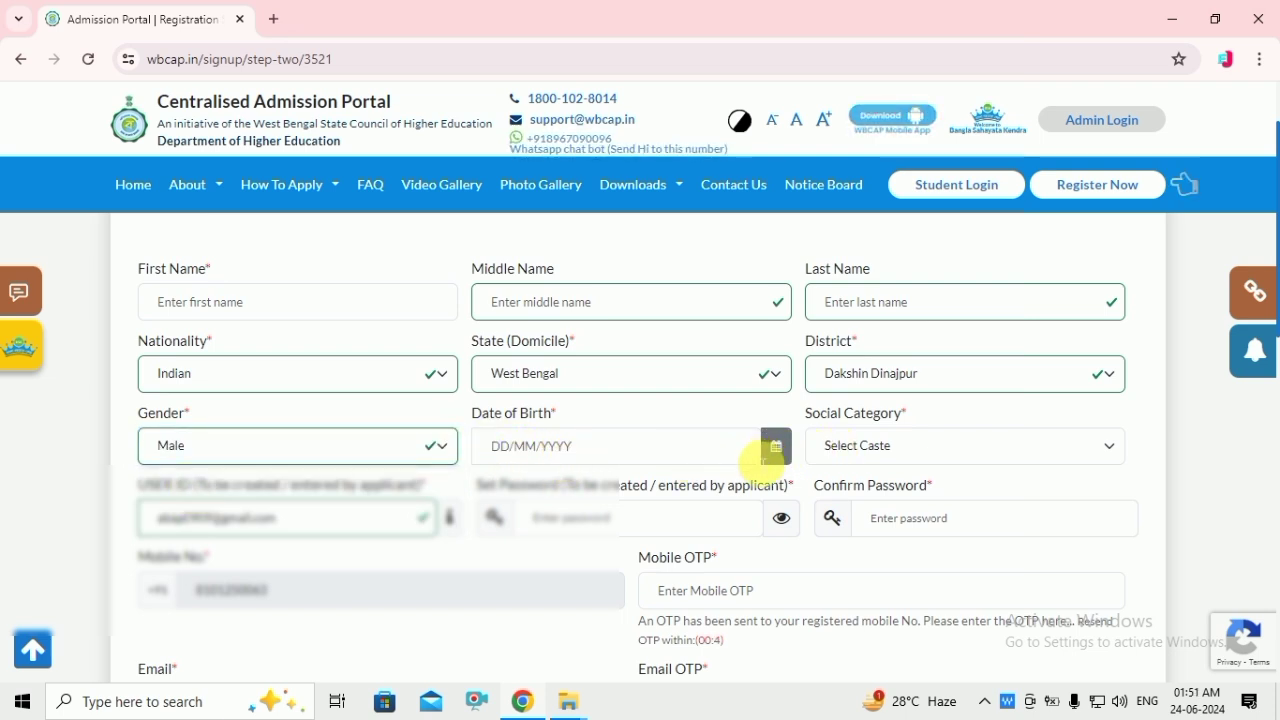
click(772, 450)
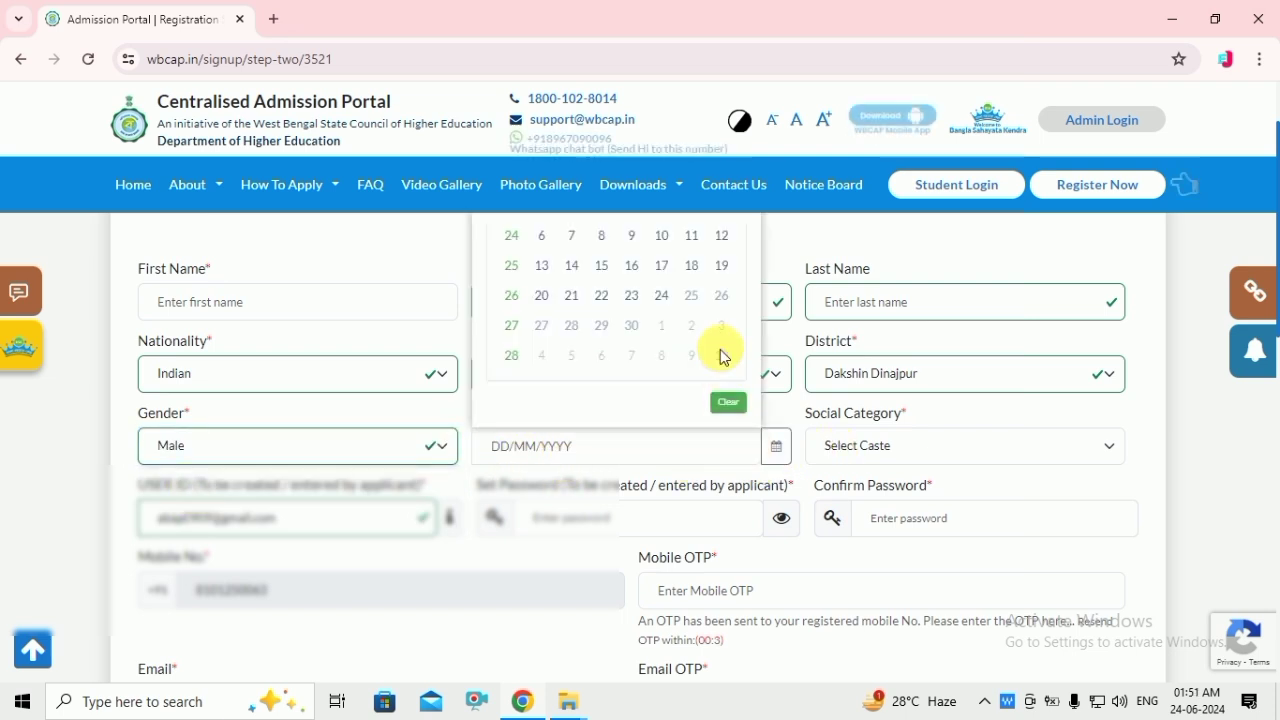
click(800, 462)
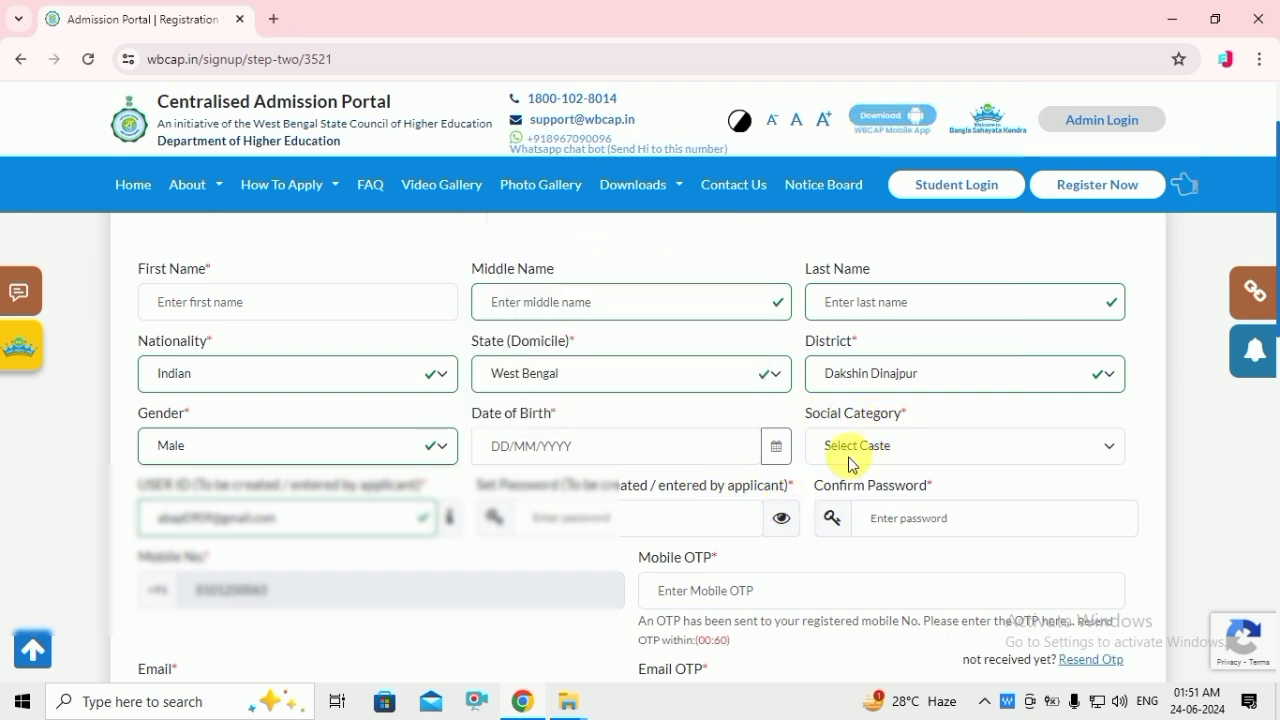
click(843, 453)
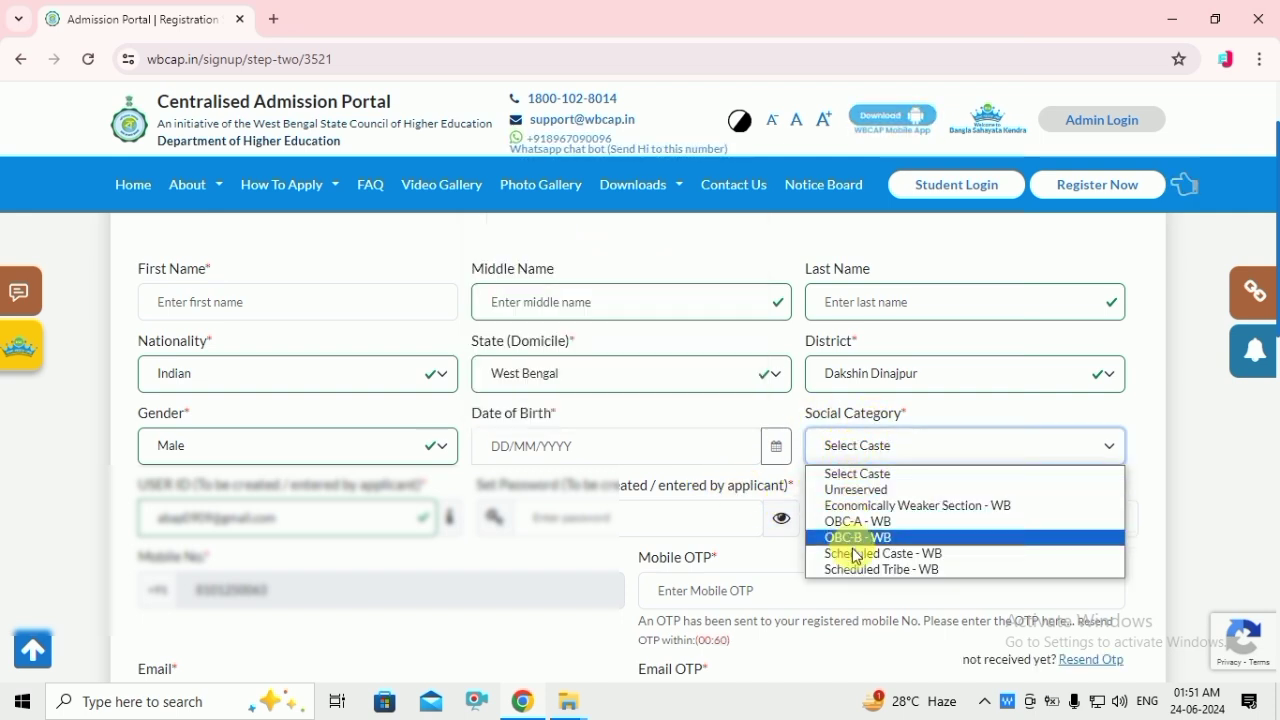
click(934, 555)
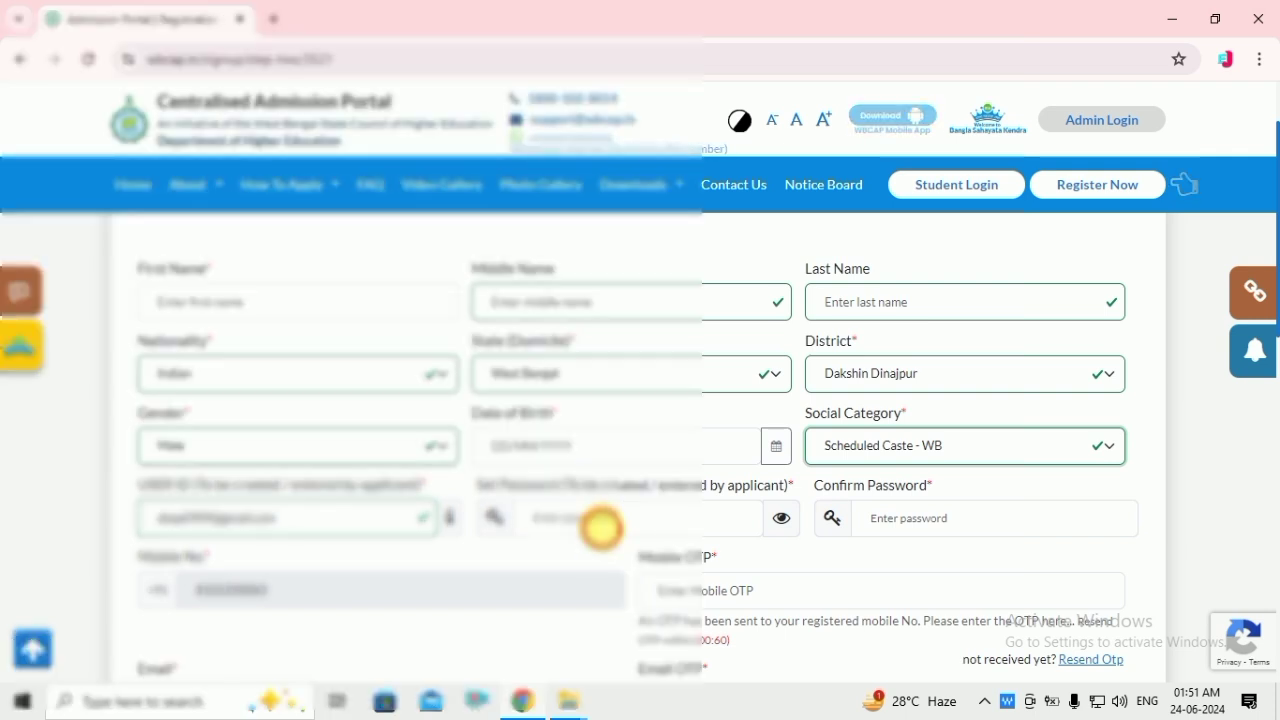
Step: Move past the password field down to the 10+2 examination and board questions
click(603, 520)
scroll(1250, 300, down, 2)
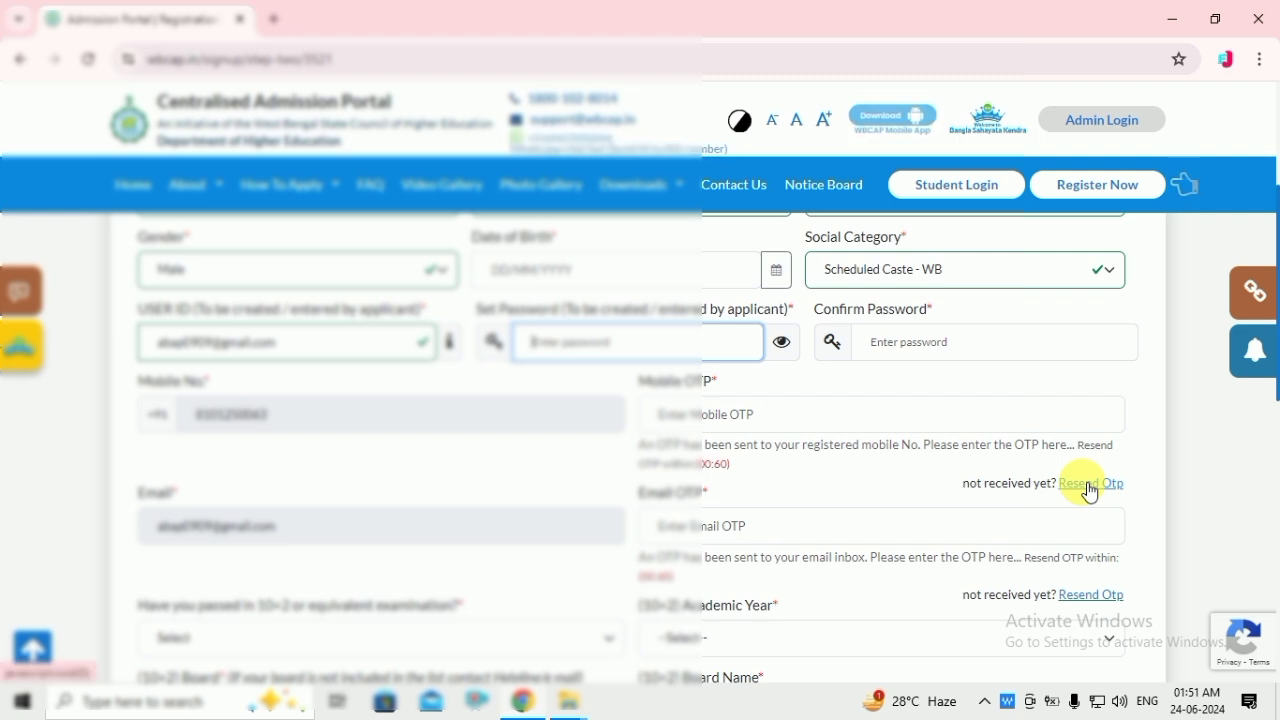
drag(1275, 269, 1274, 380)
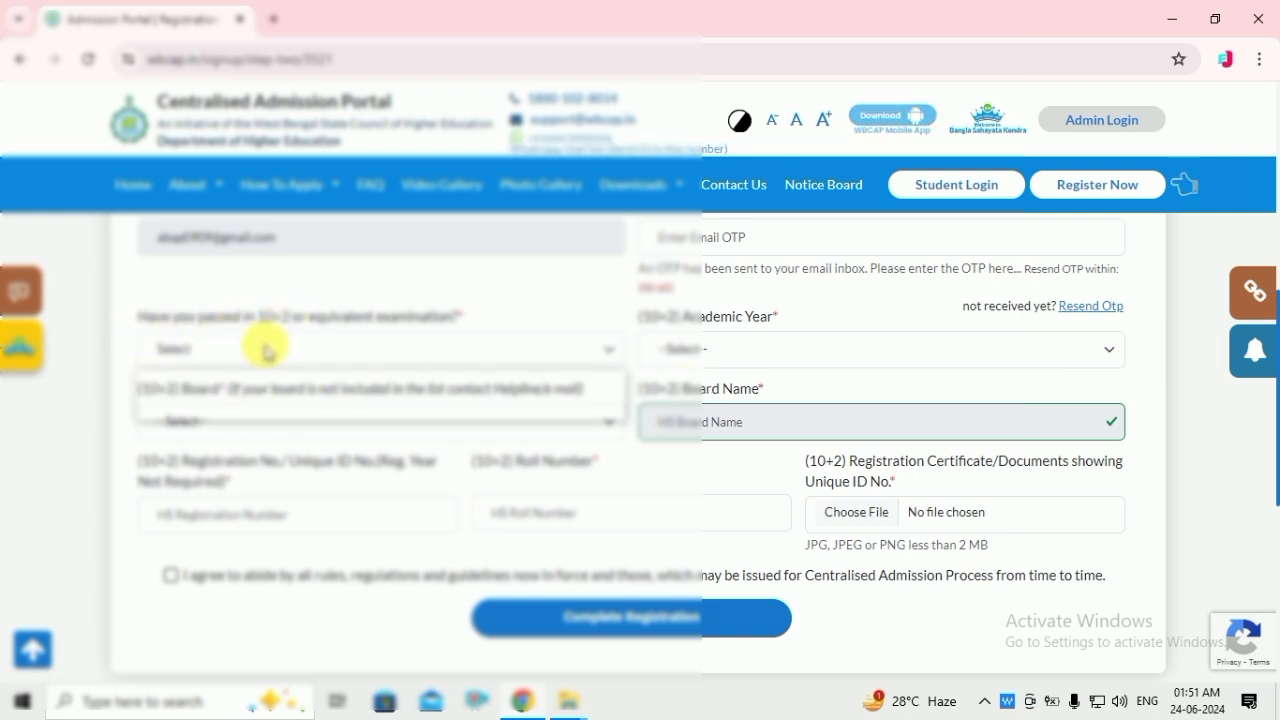
Step: Answer 10+2 passed YES, year 2024, board West Bengal Council of Higher Secondary Education, and accept the rules
click(250, 350)
click(172, 408)
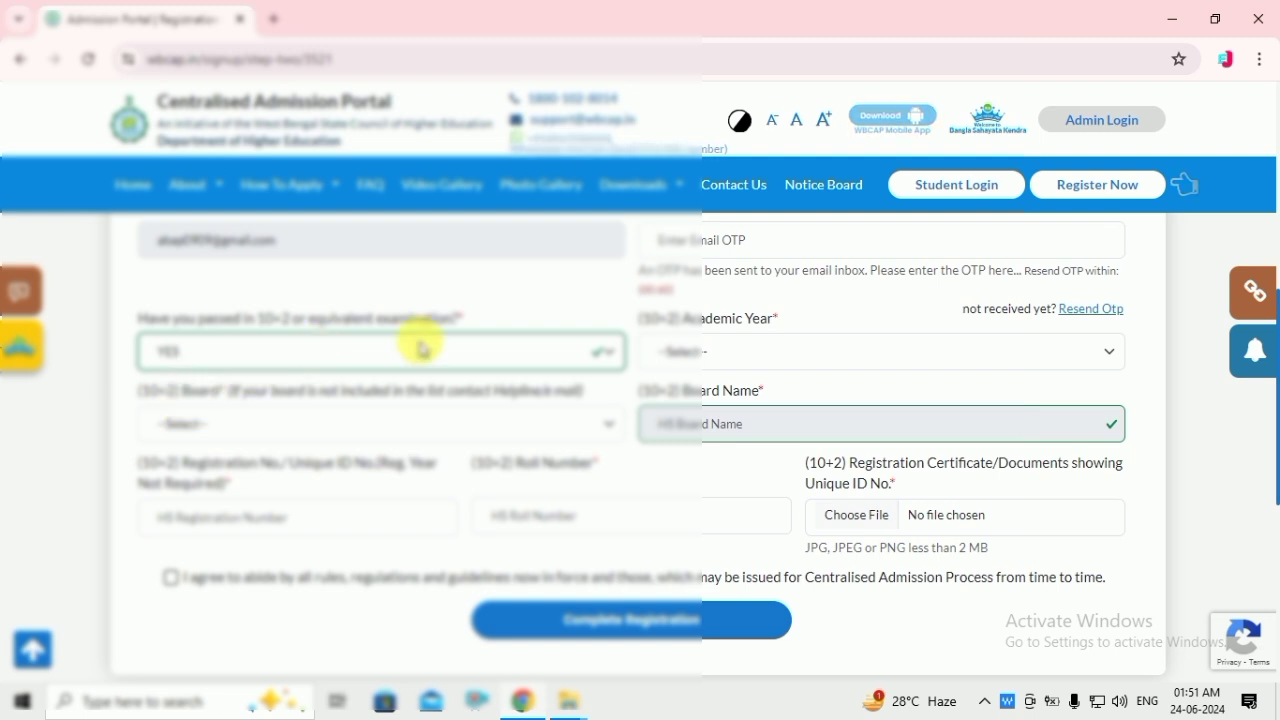
click(710, 358)
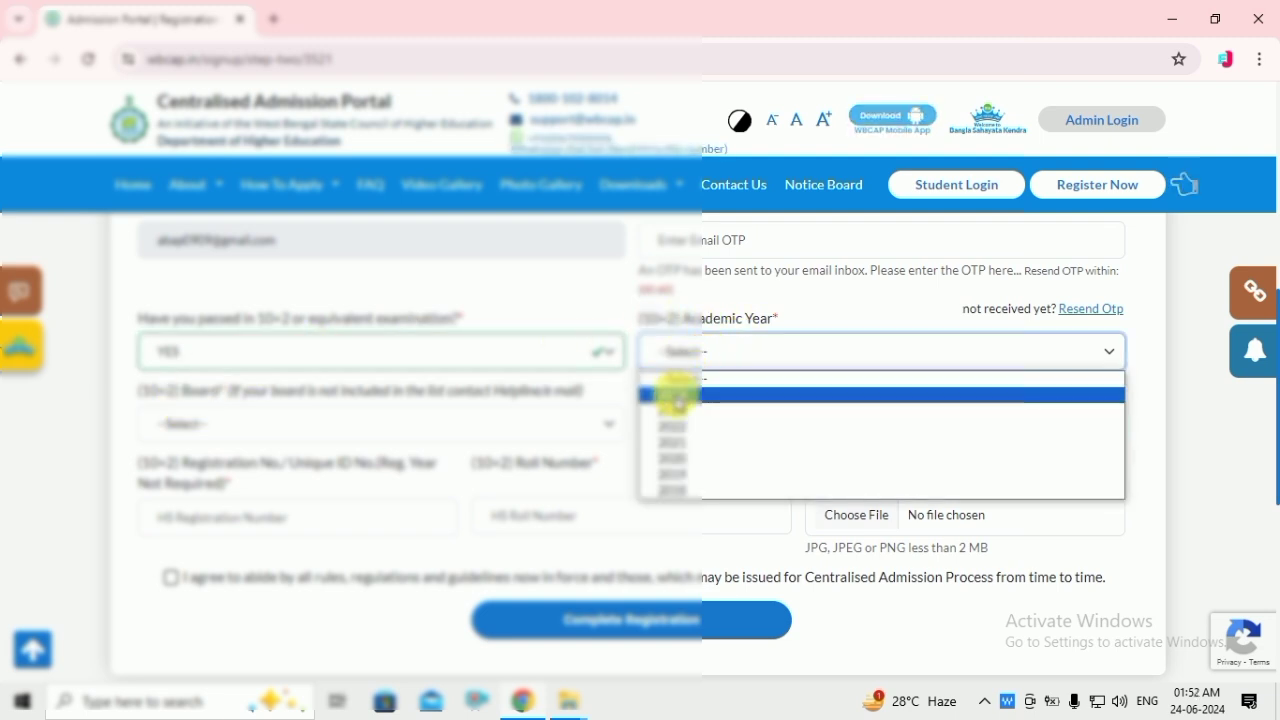
click(678, 400)
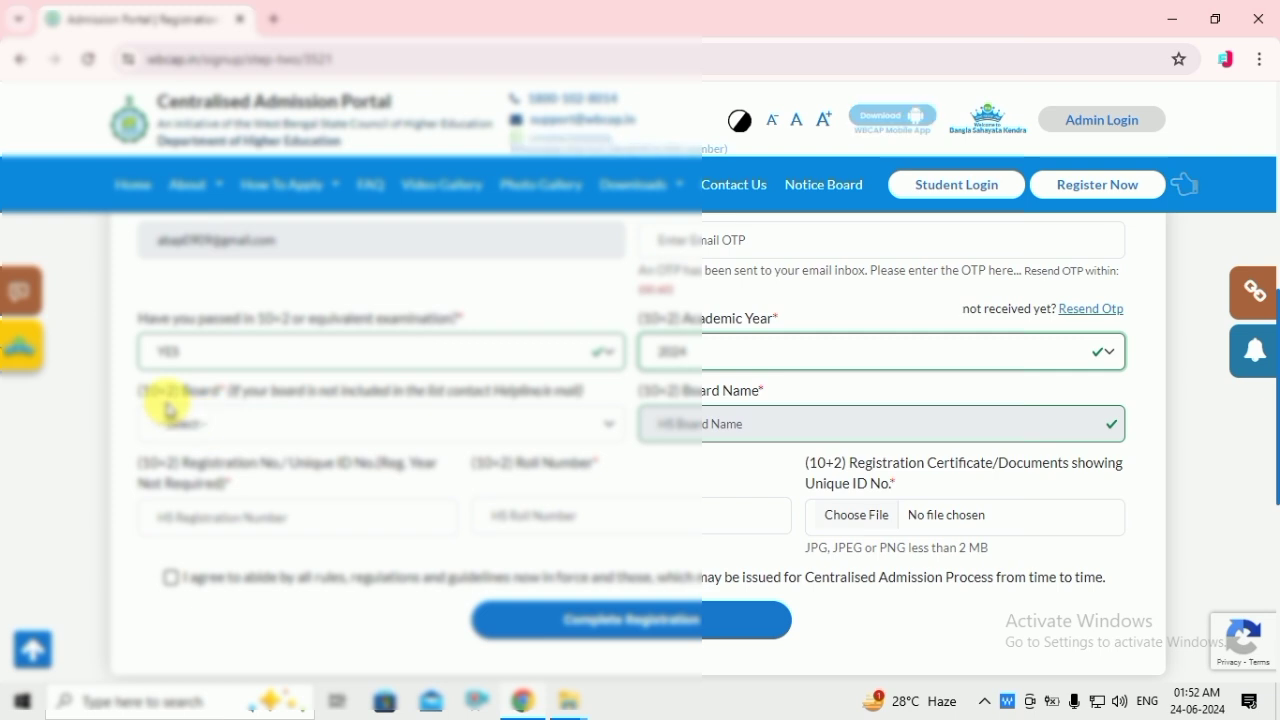
click(340, 426)
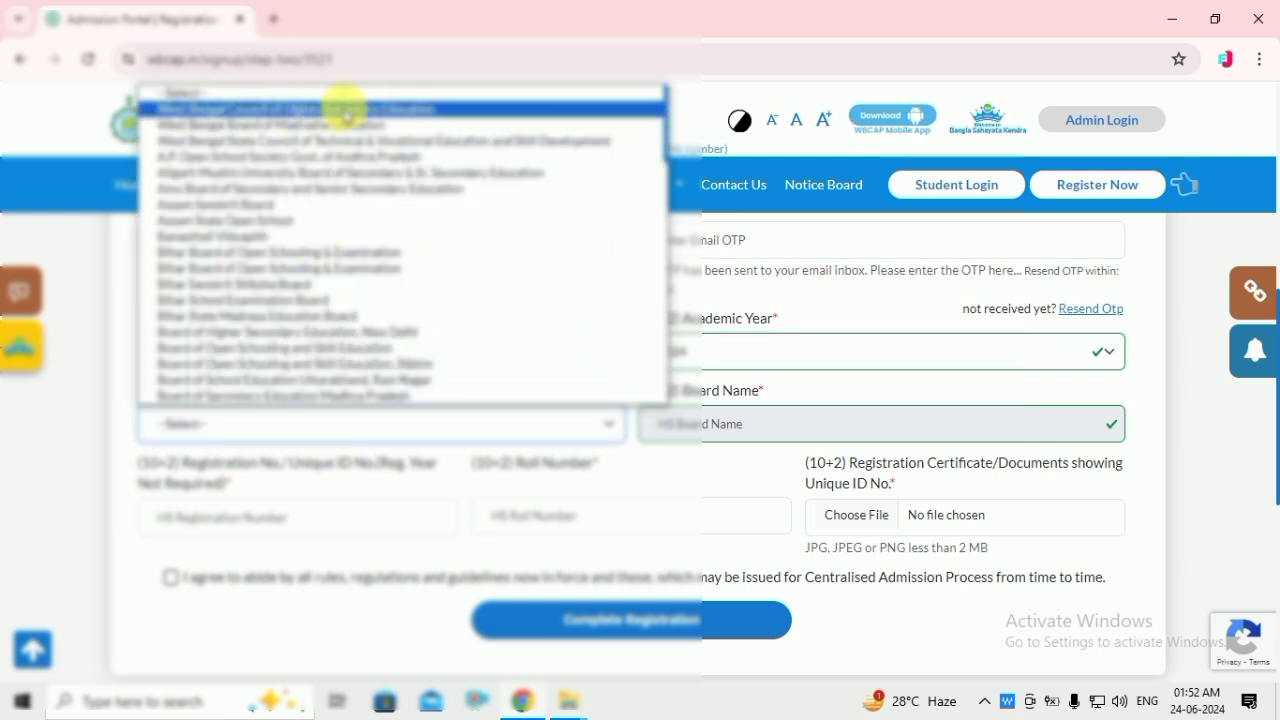
click(461, 112)
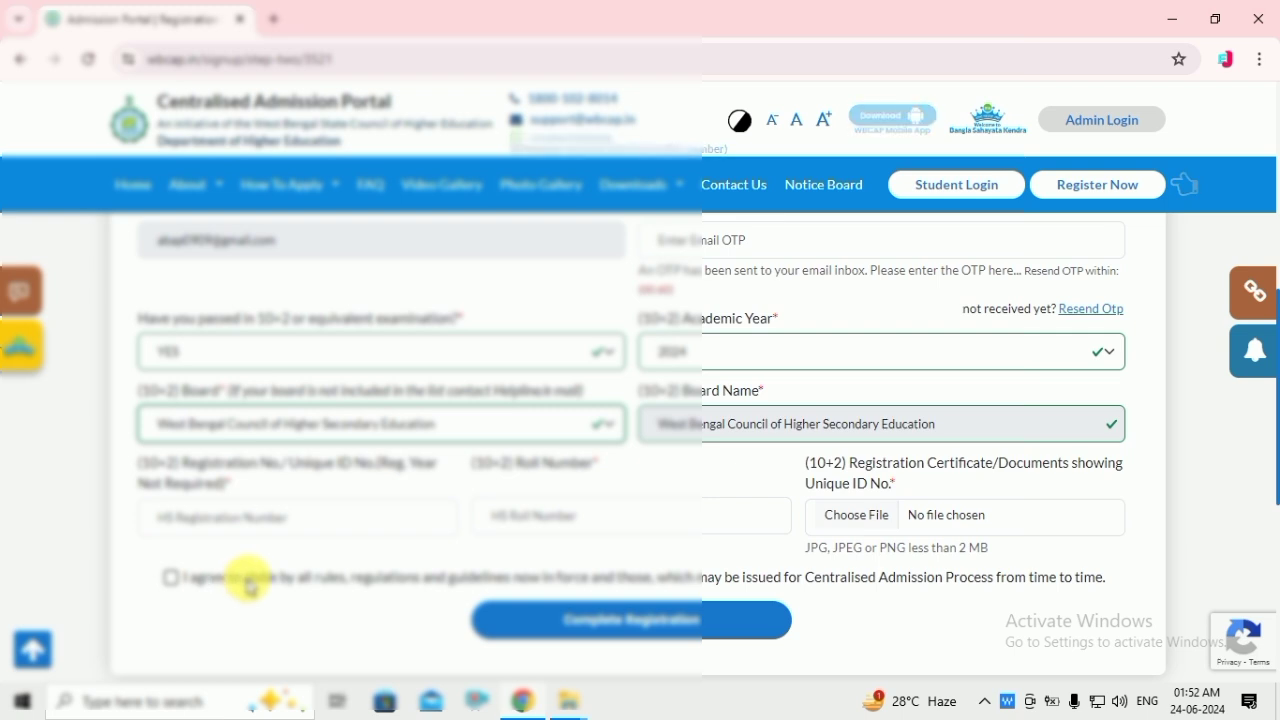
click(172, 579)
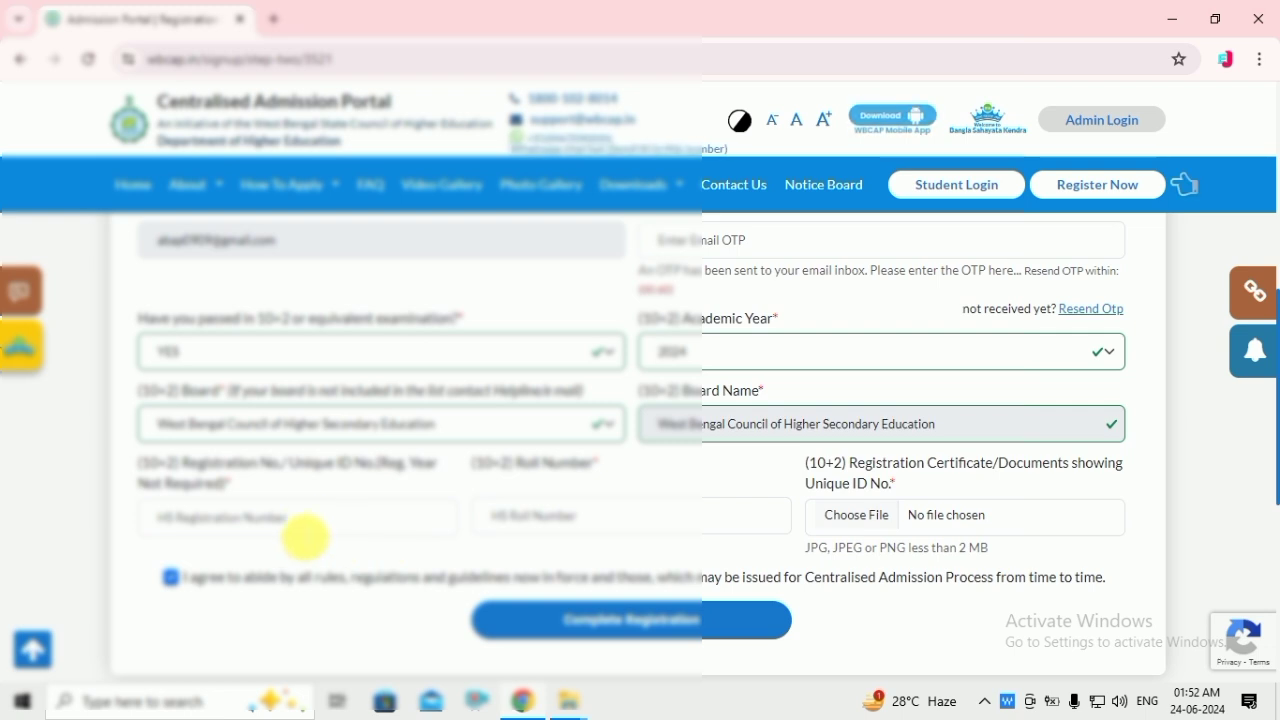
Step: Enter the 10+2 registration number and roll number
click(304, 520)
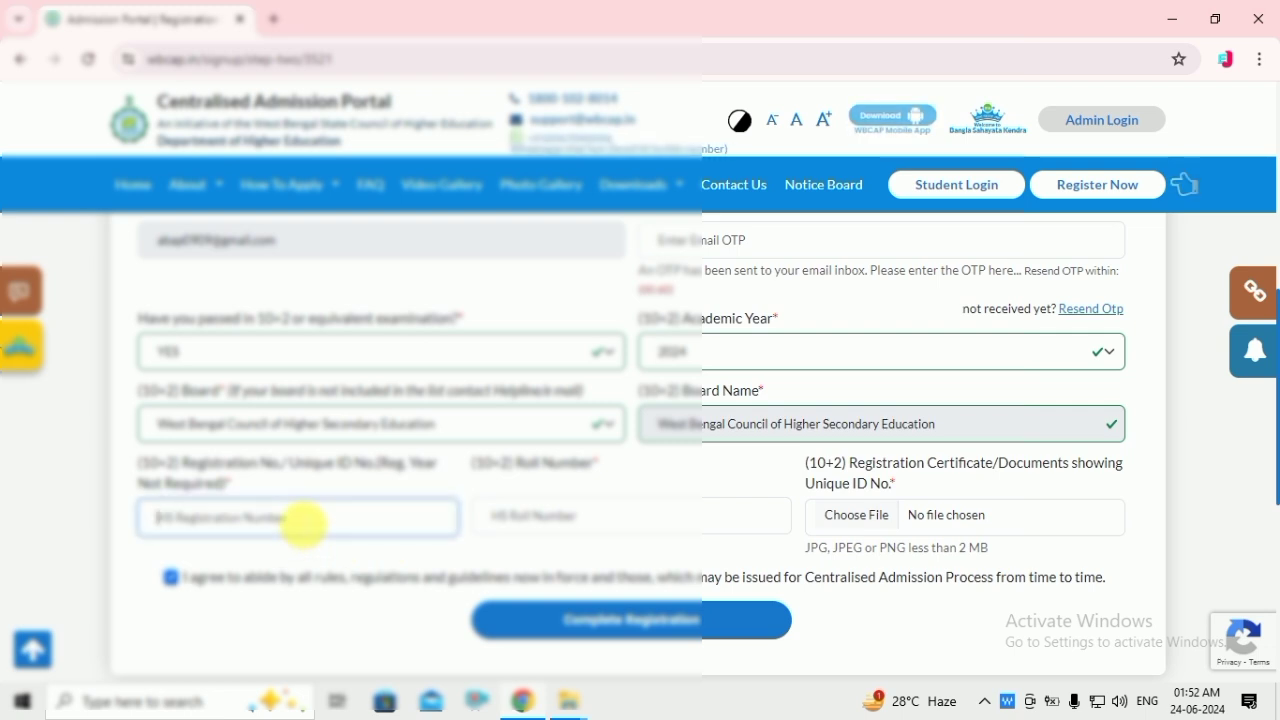
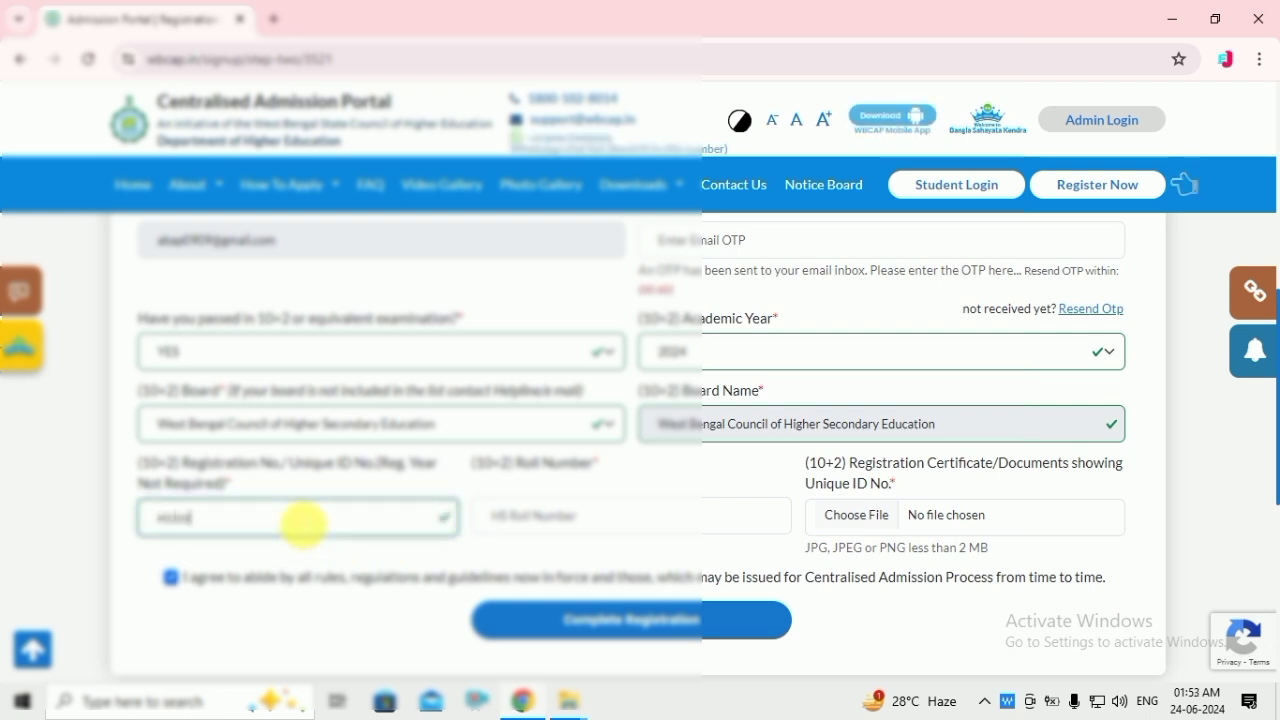
key(BackSpace)
key(BackSpace)
key(BackSpace)
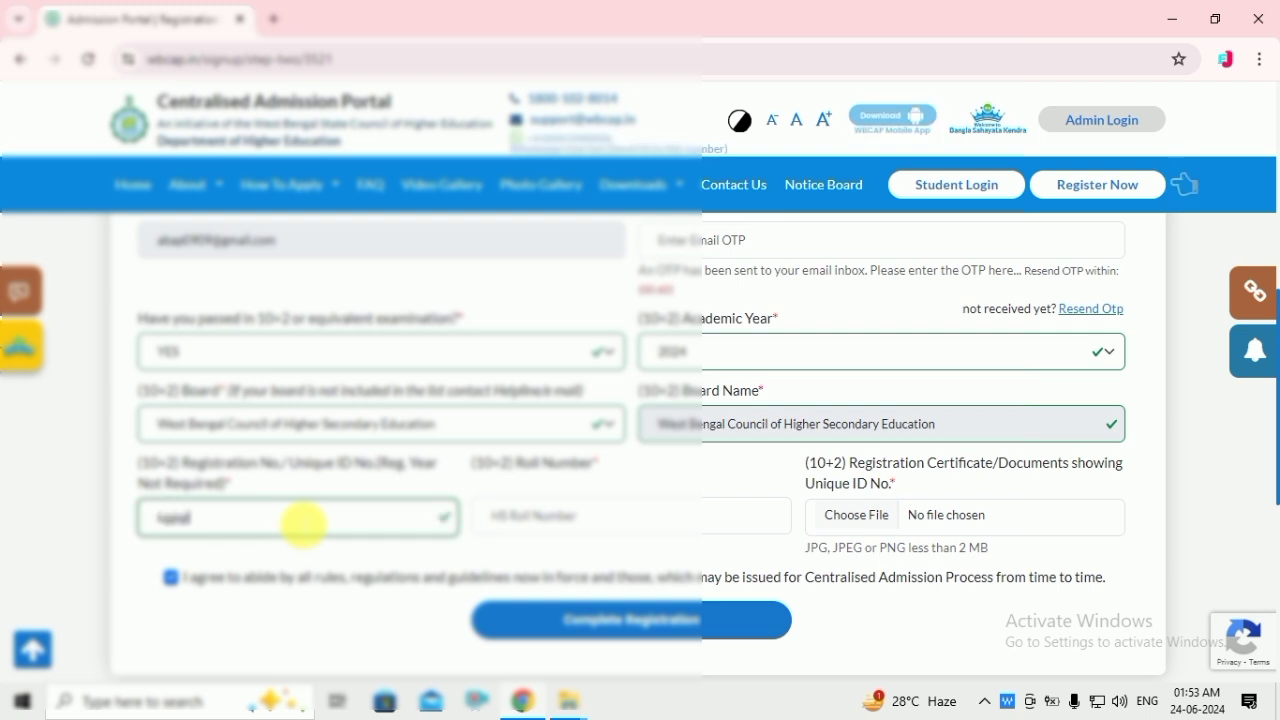
click(590, 516)
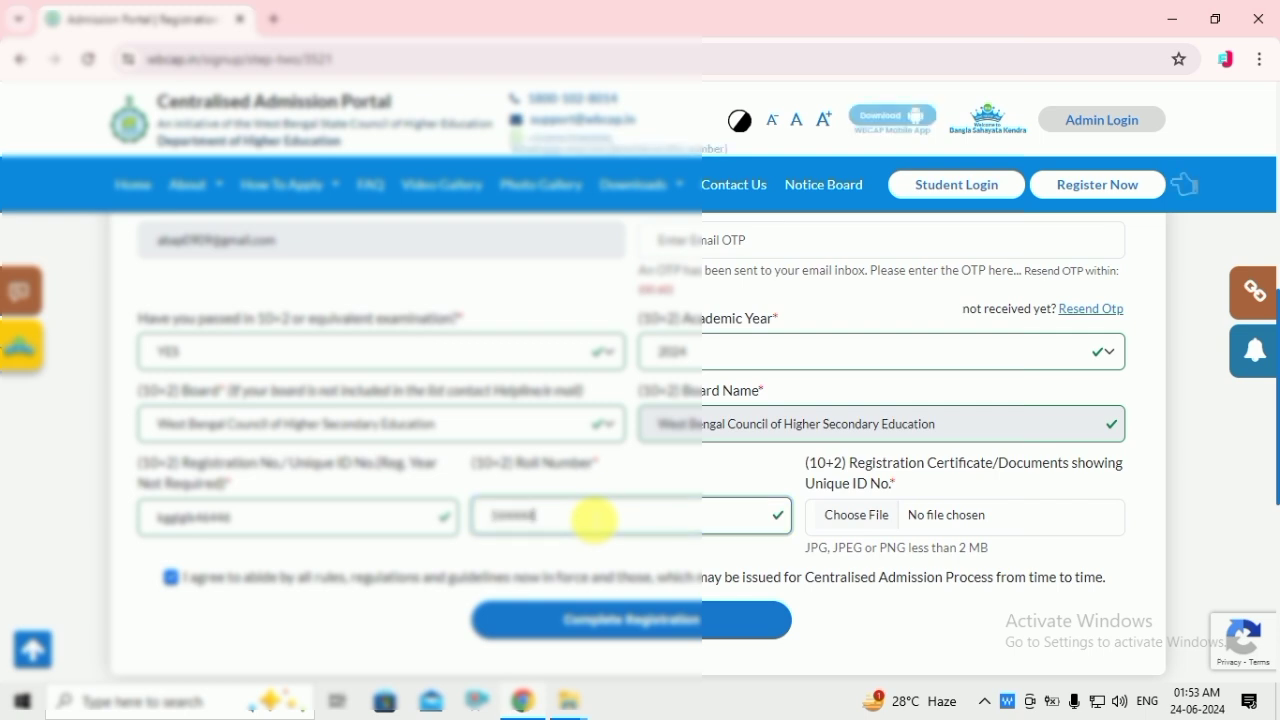
Step: Attach the certificate image 361227197_71...ebg-preview.png from the Pictures folder
click(855, 515)
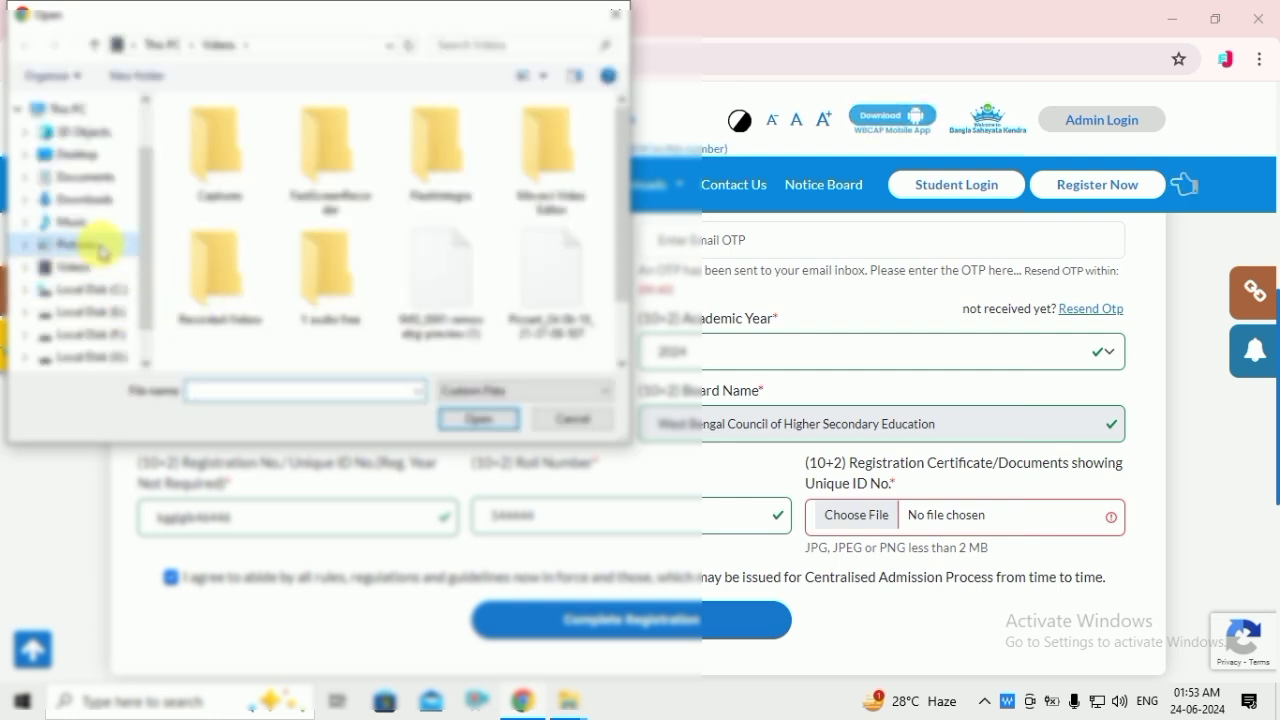
click(98, 246)
scroll(383, 303, down, 2)
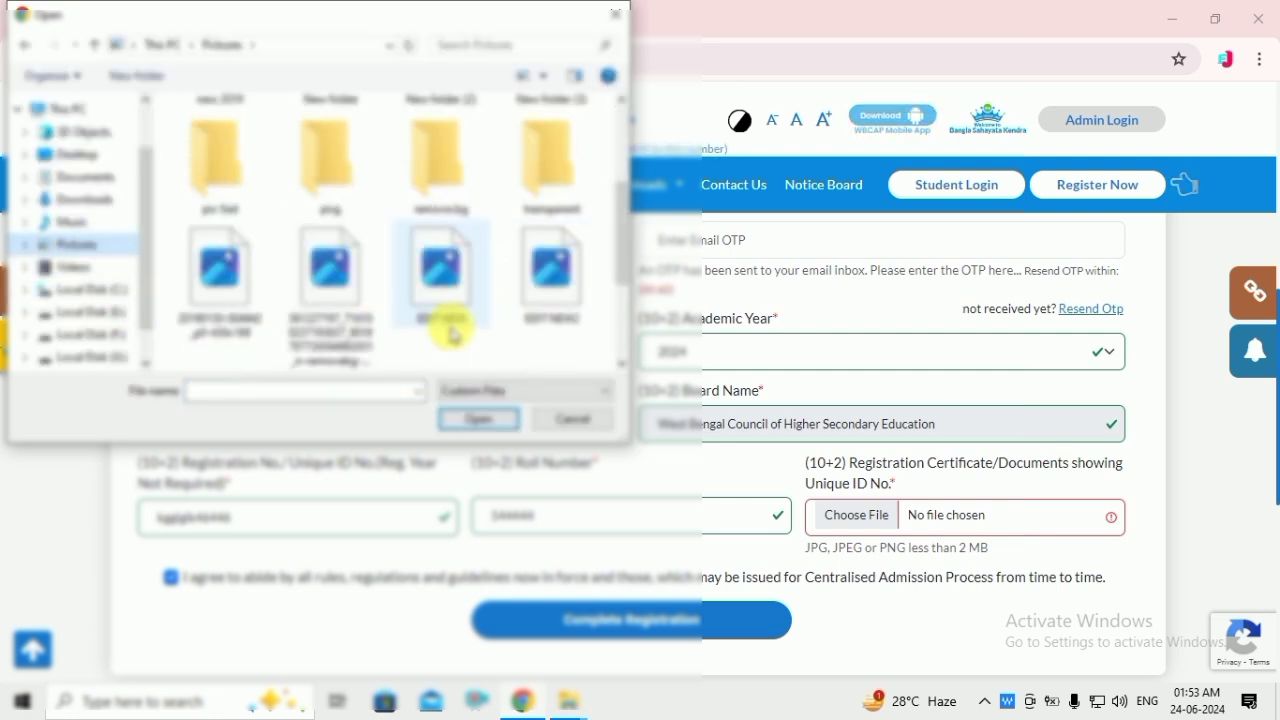
click(352, 288)
double_click(352, 288)
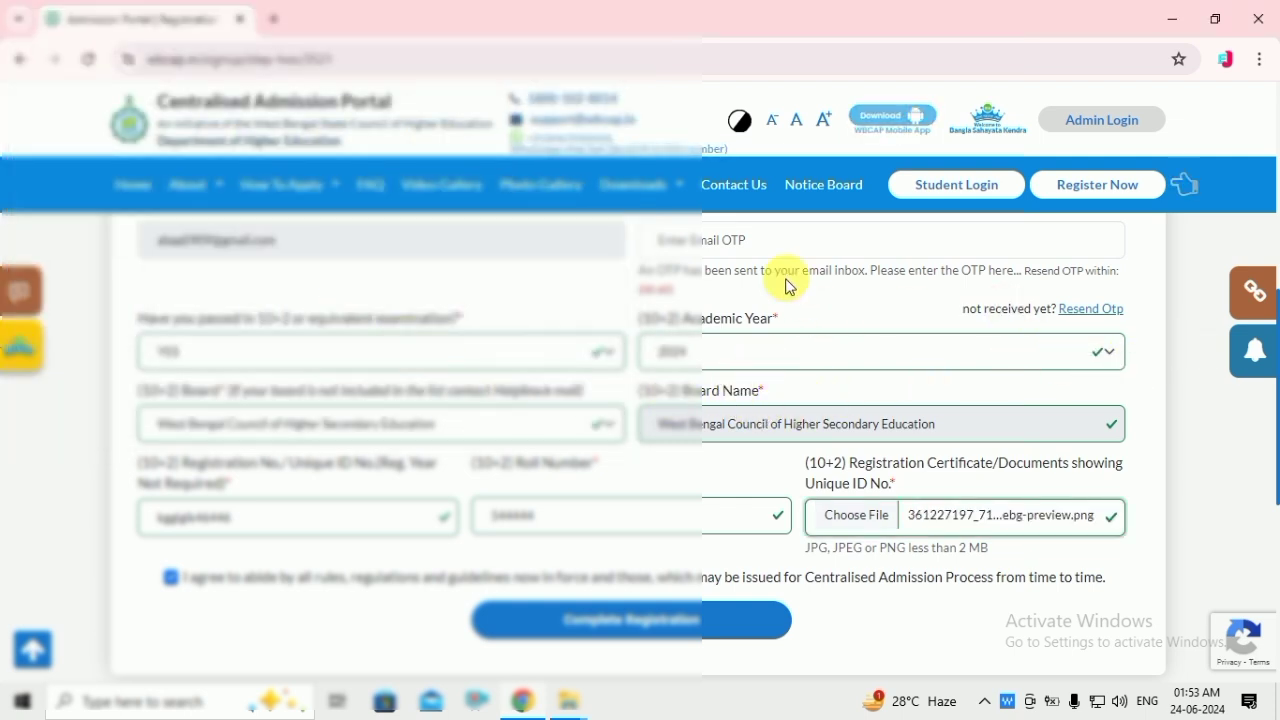
scroll(900, 400, up, 2)
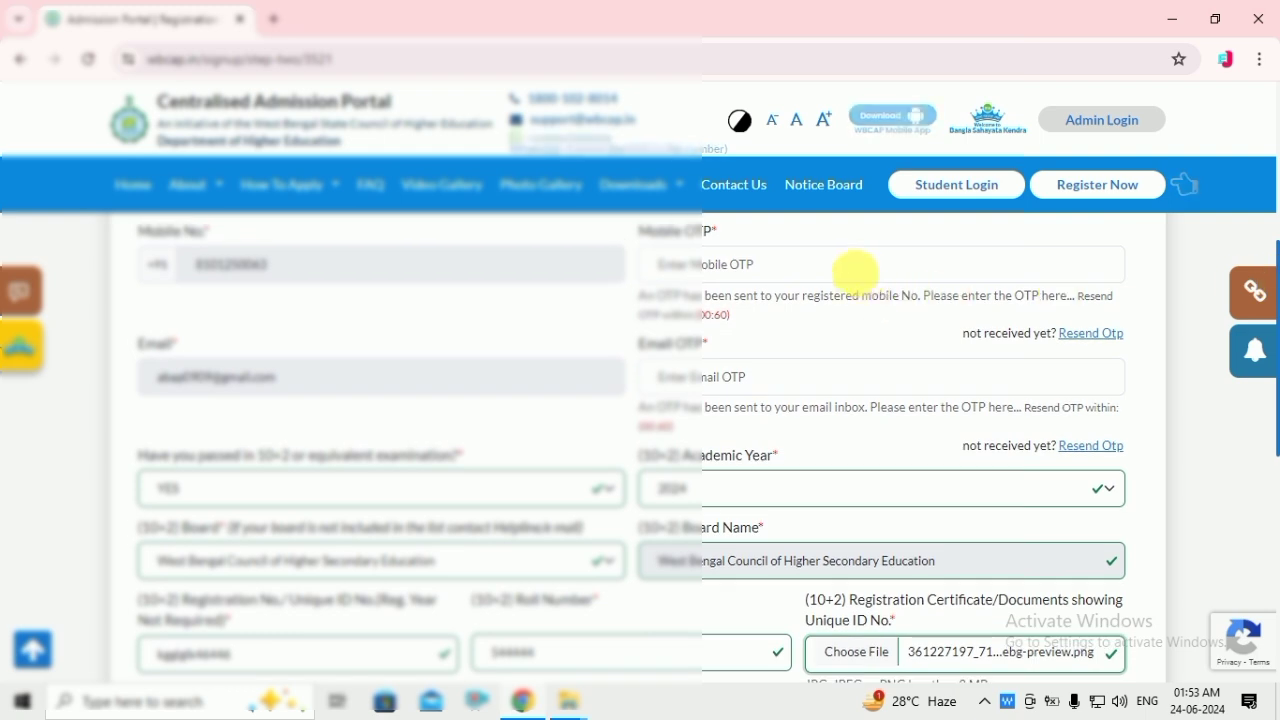
Step: Type the verification codes received on the mobile and e-mail into their OTP fields
click(863, 266)
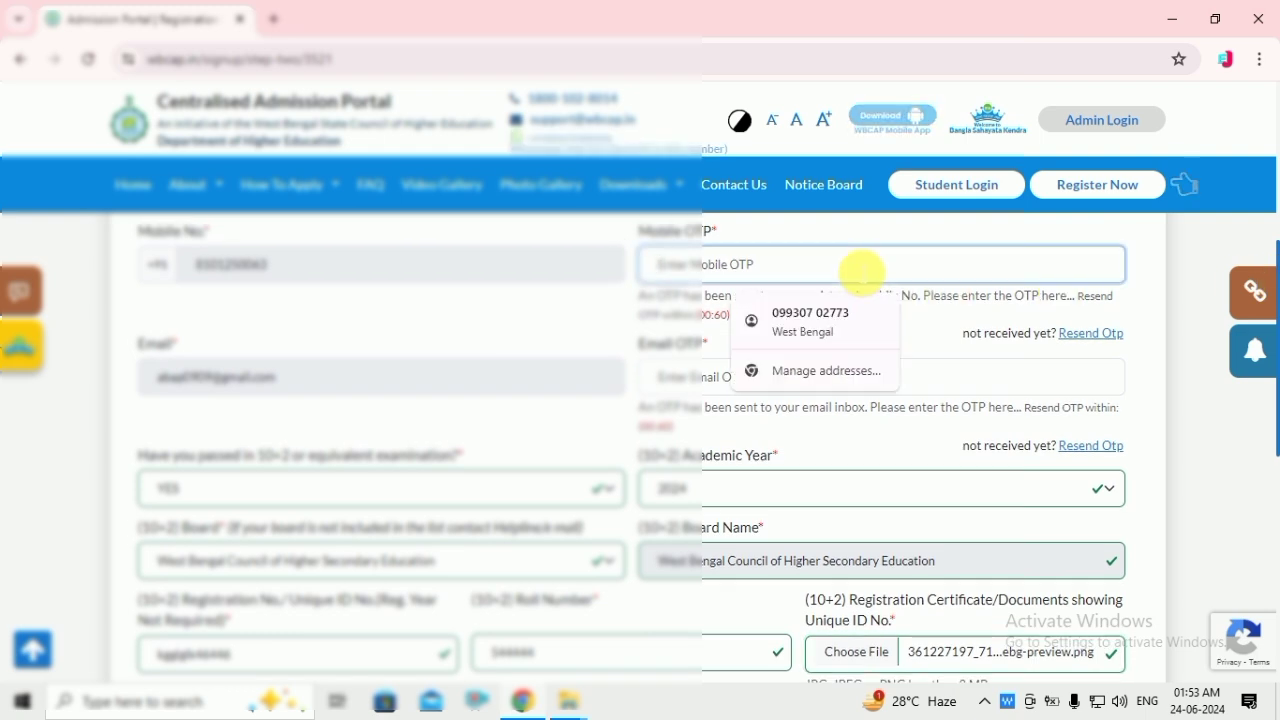
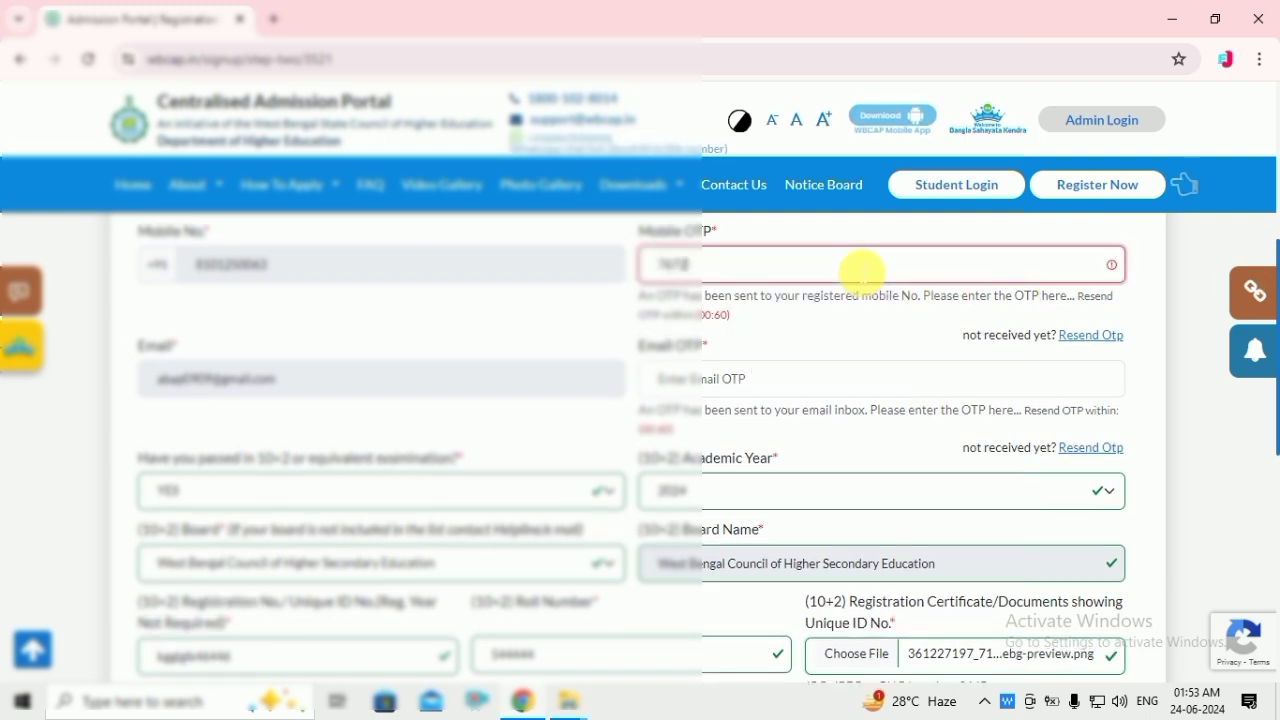
click(885, 378)
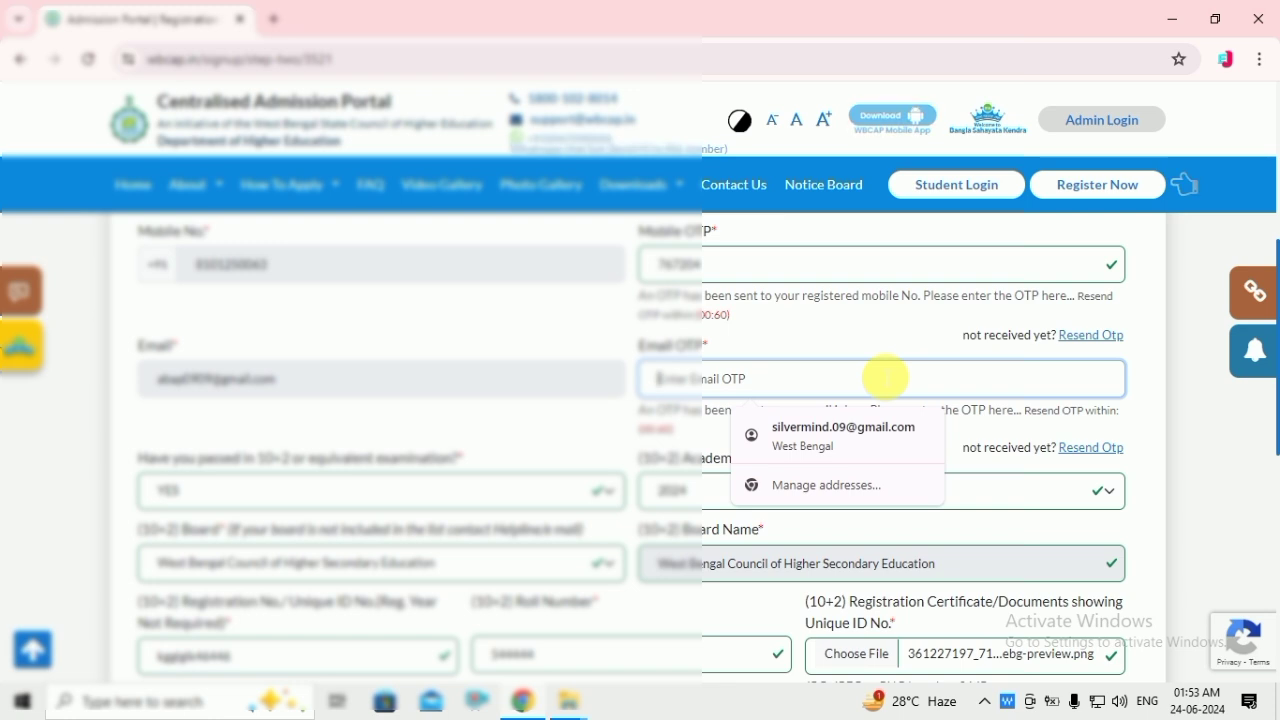
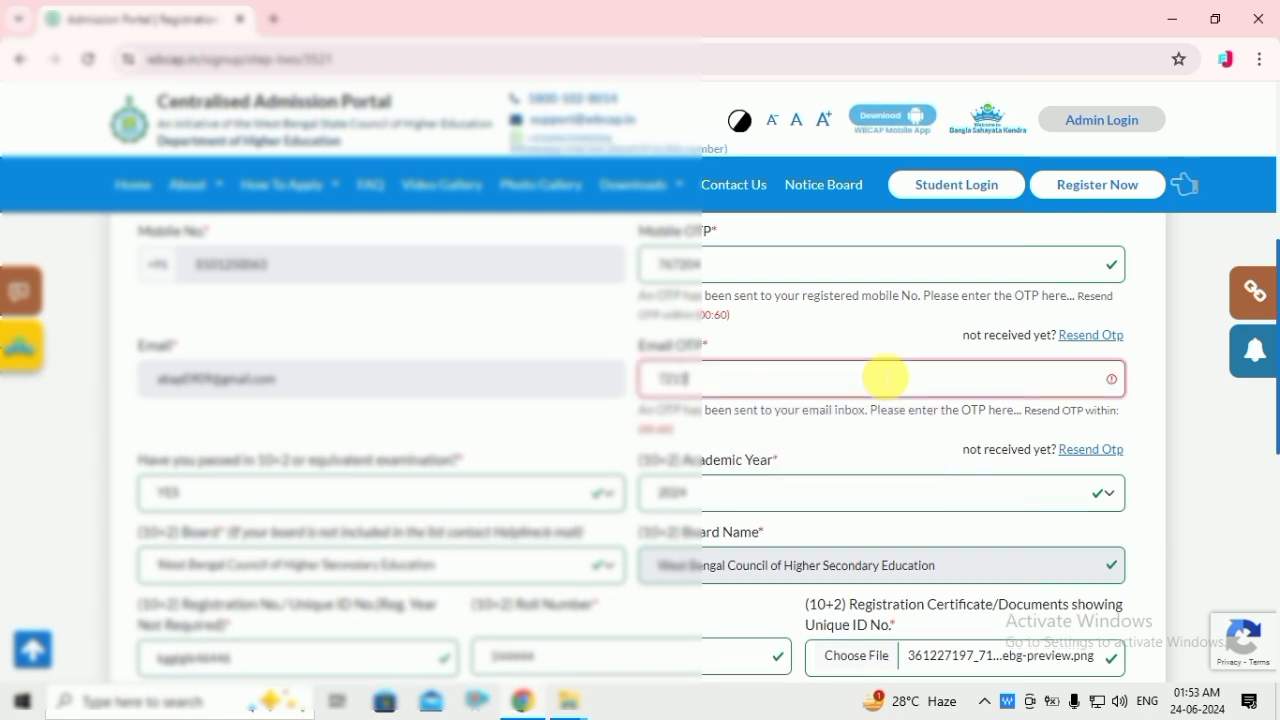
Step: Enter the applicant's first name and last name
drag(1278, 371, 1278, 213)
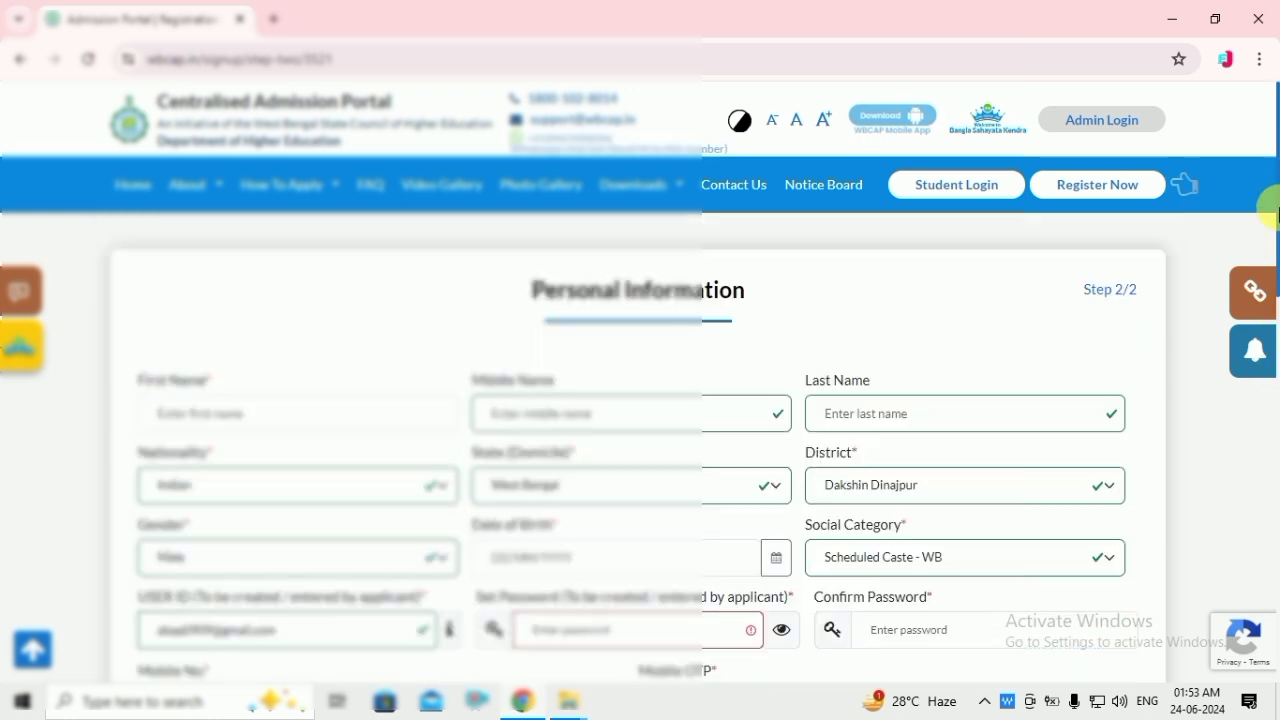
click(296, 422)
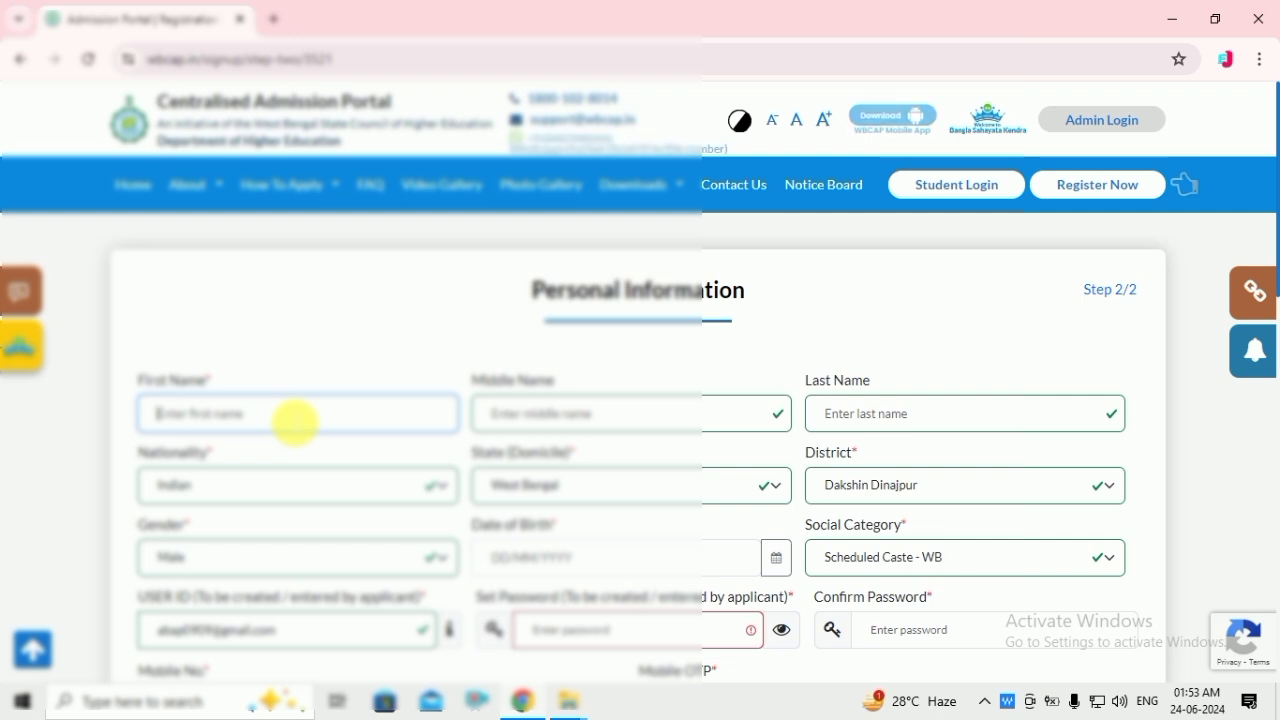
text(Ab)
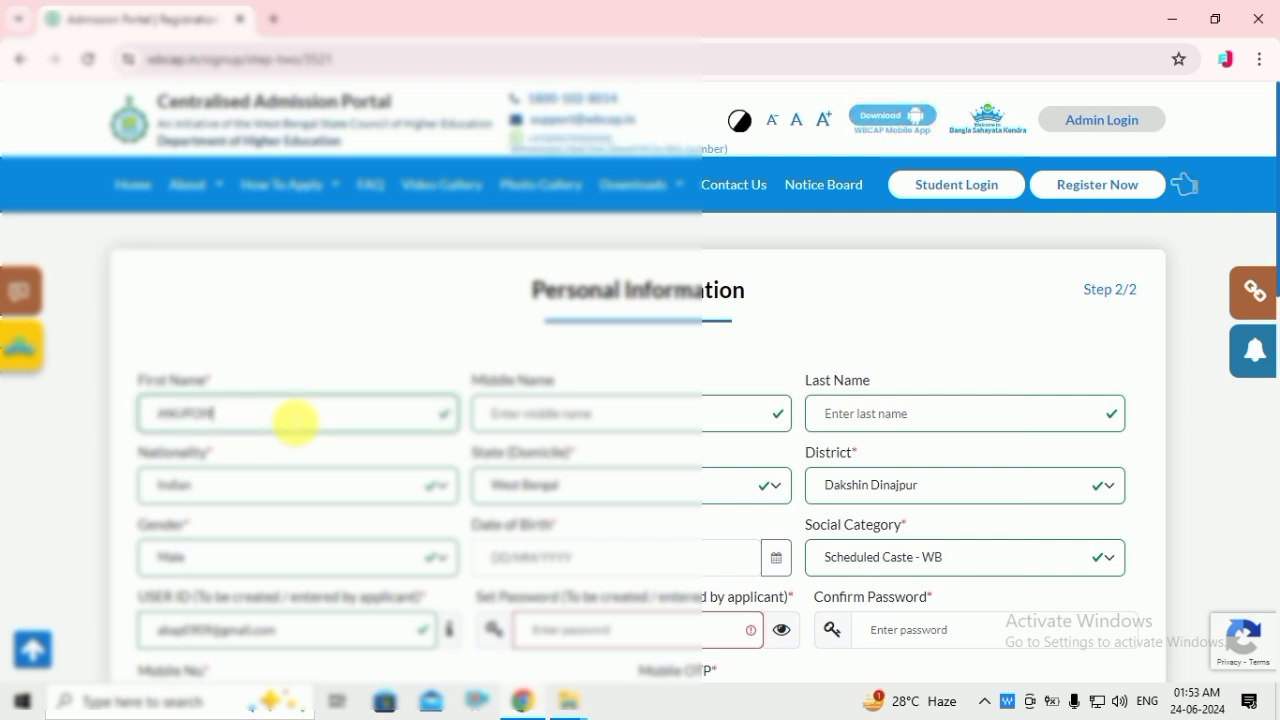
click(870, 411)
text(BARMAN)
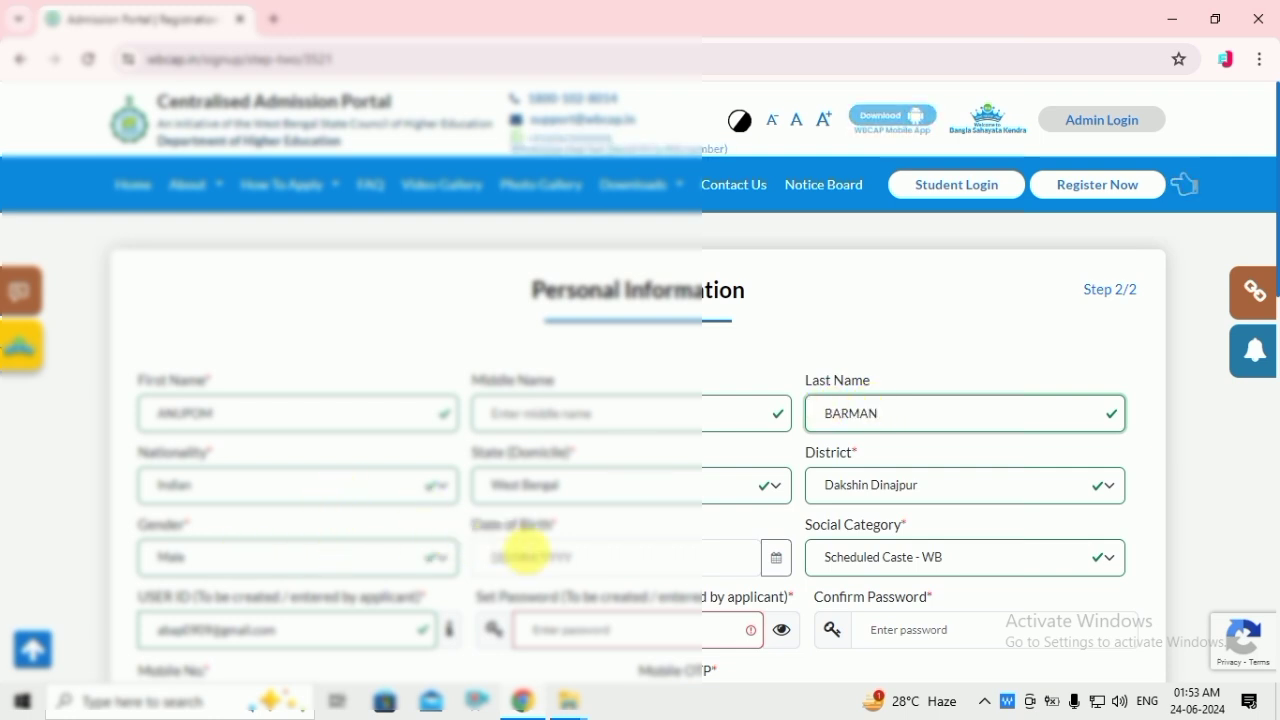
click(787, 561)
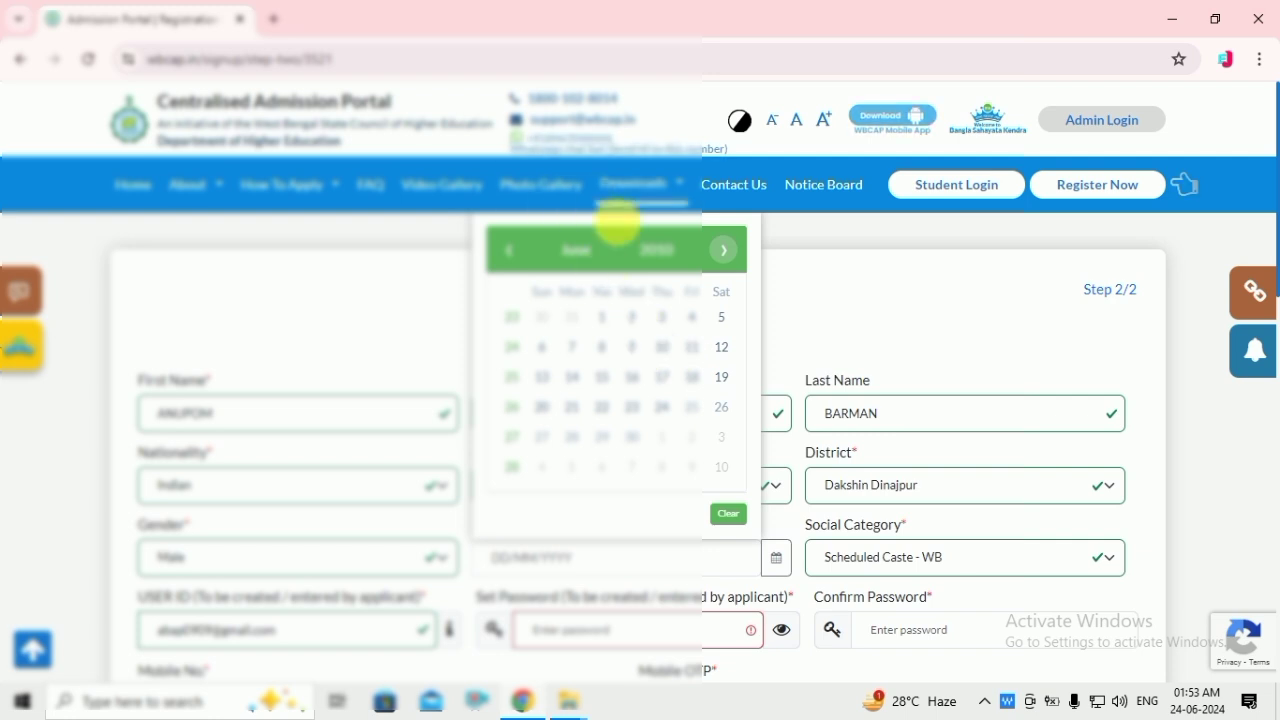
click(511, 250)
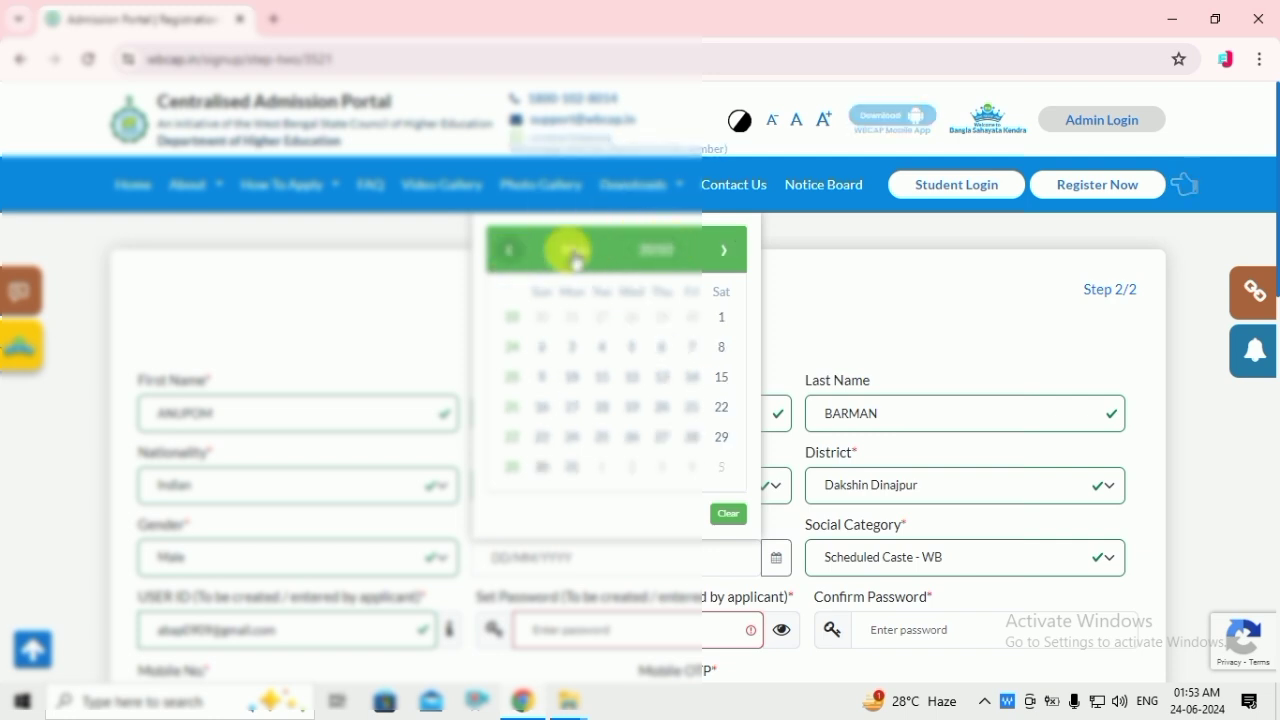
click(660, 252)
click(514, 252)
click(514, 252)
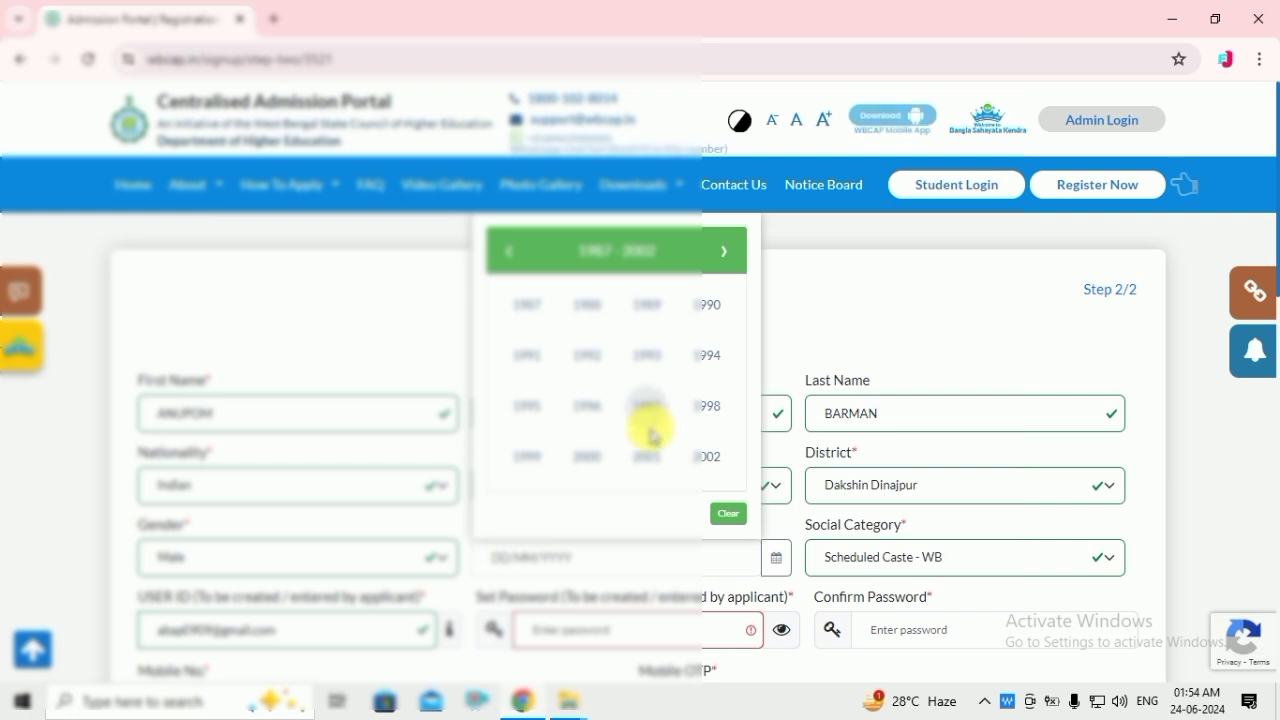
click(652, 462)
click(623, 408)
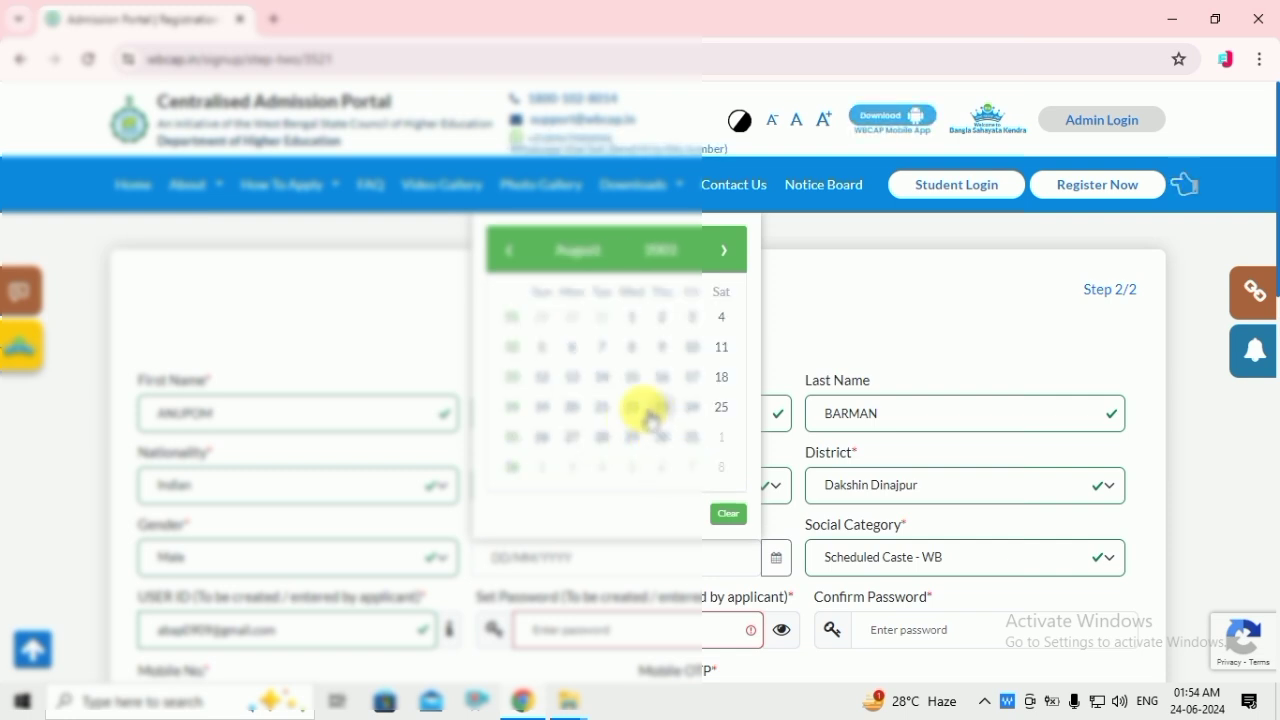
click(643, 411)
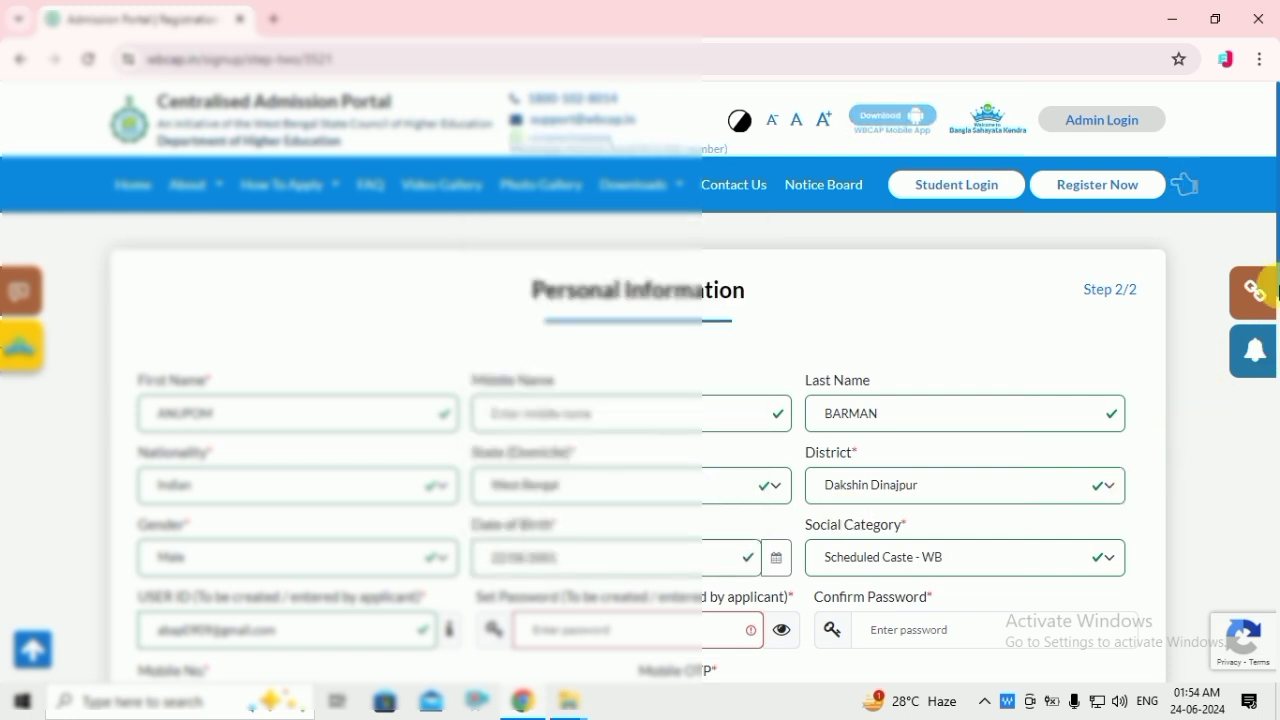
scroll(1275, 357, down, 2)
Step: Type the account password into both Password and Confirm Password so they match
click(583, 402)
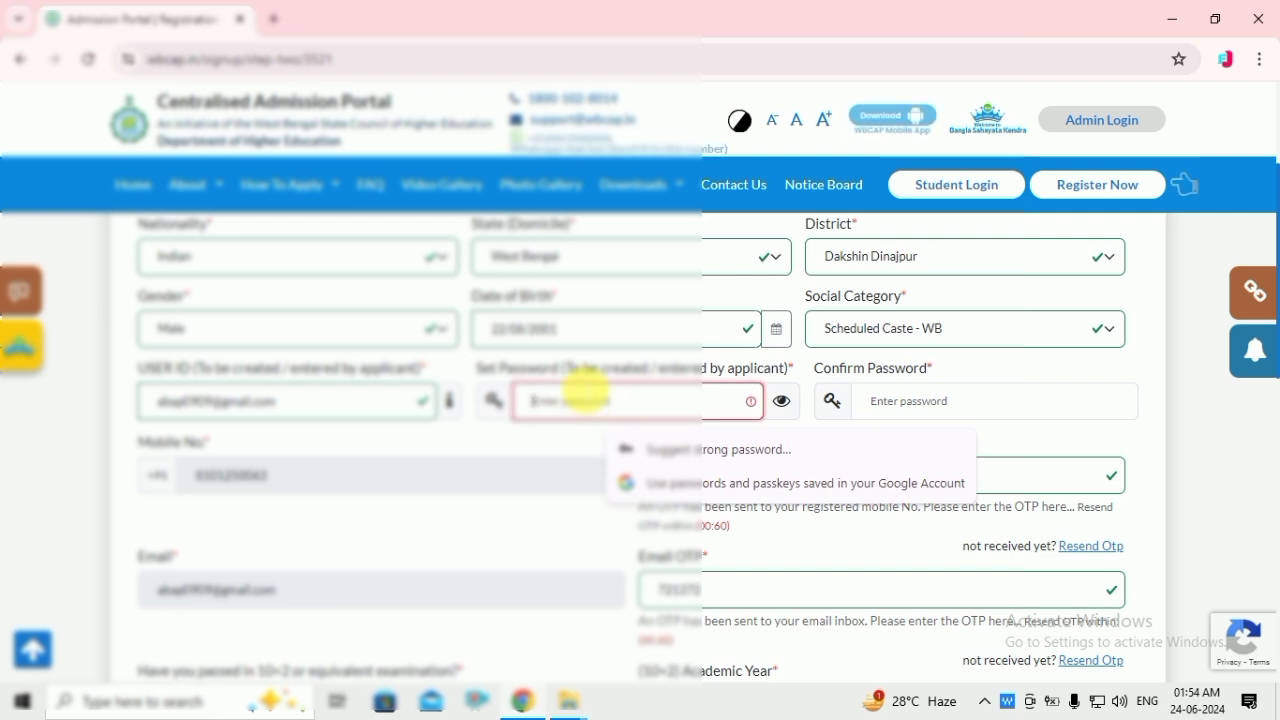
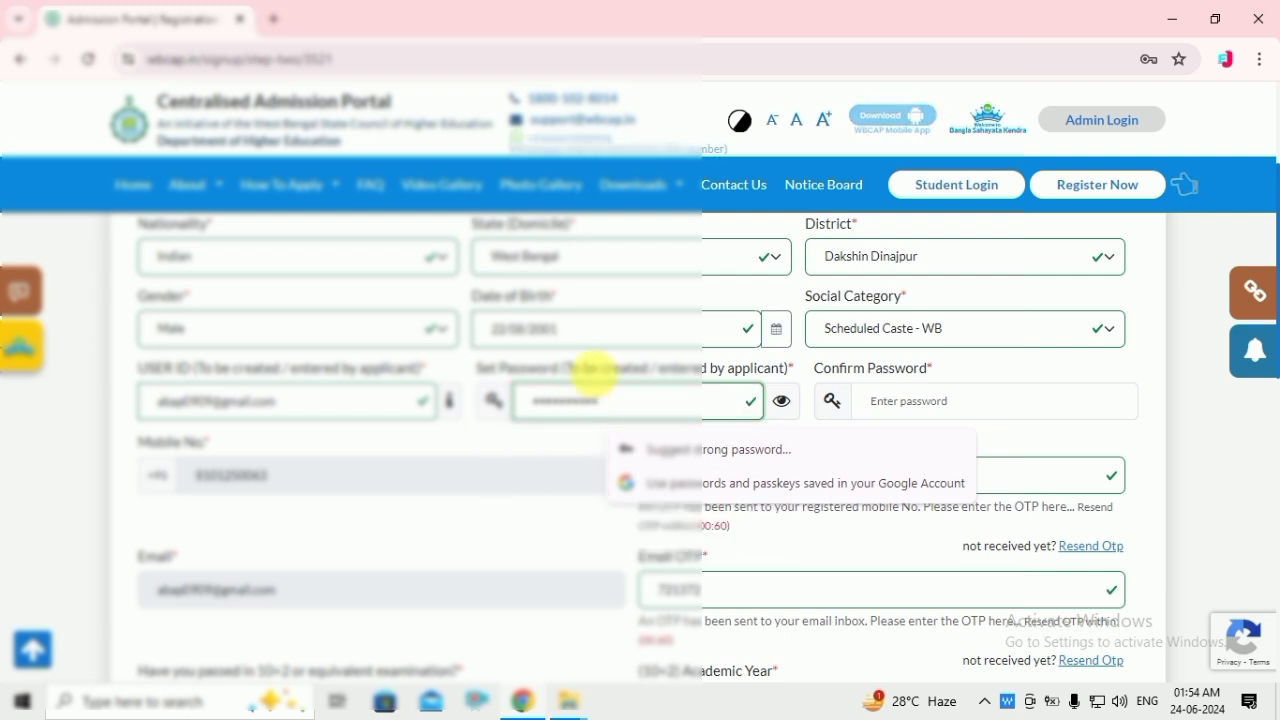
click(948, 403)
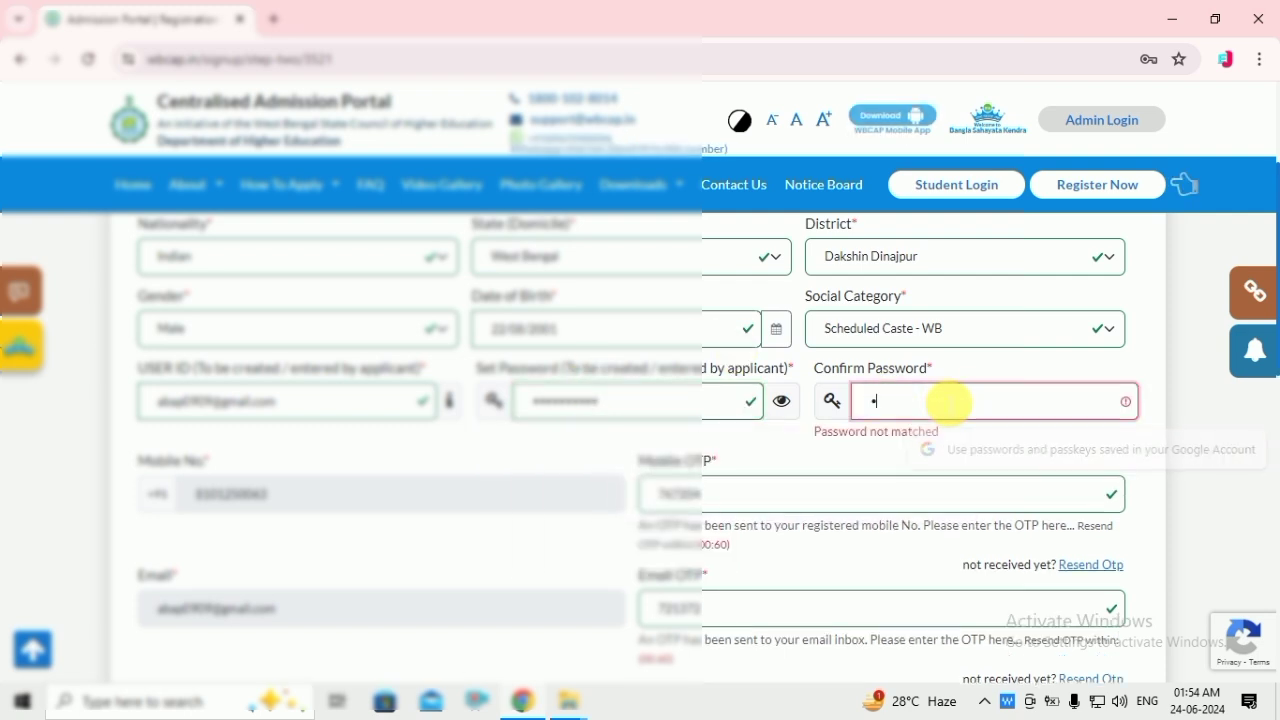
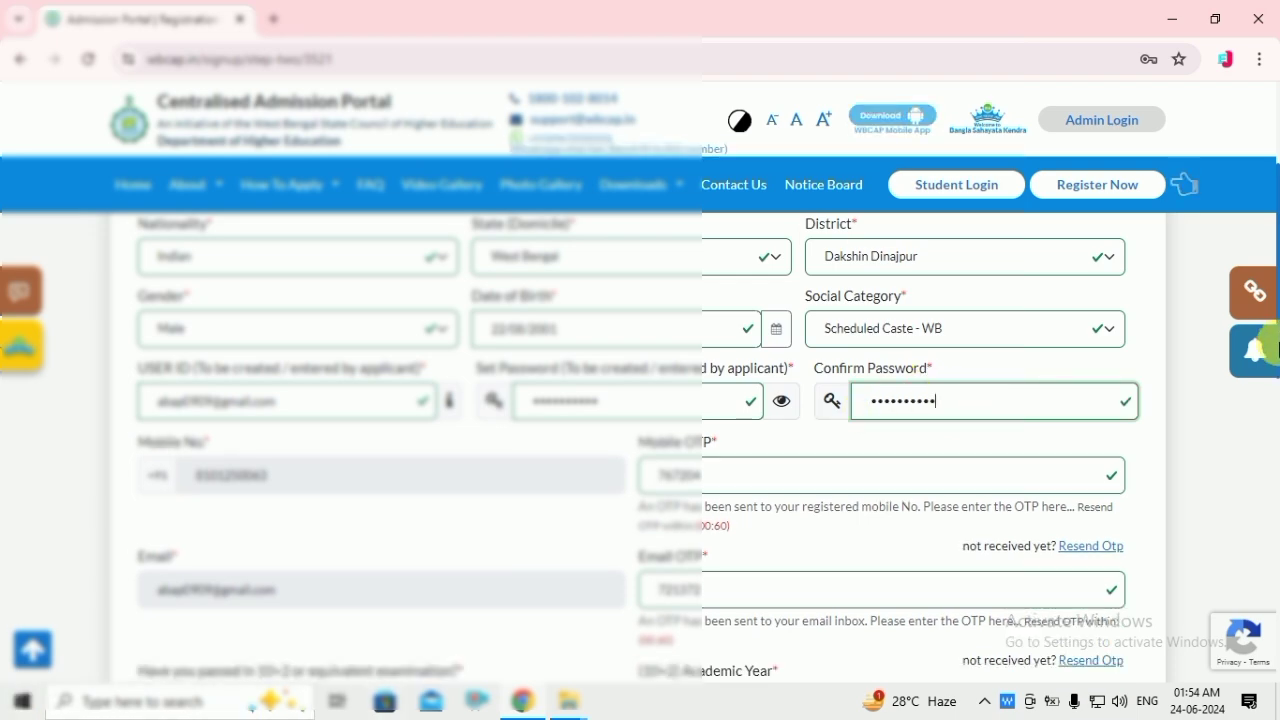
drag(1268, 337, 1272, 640)
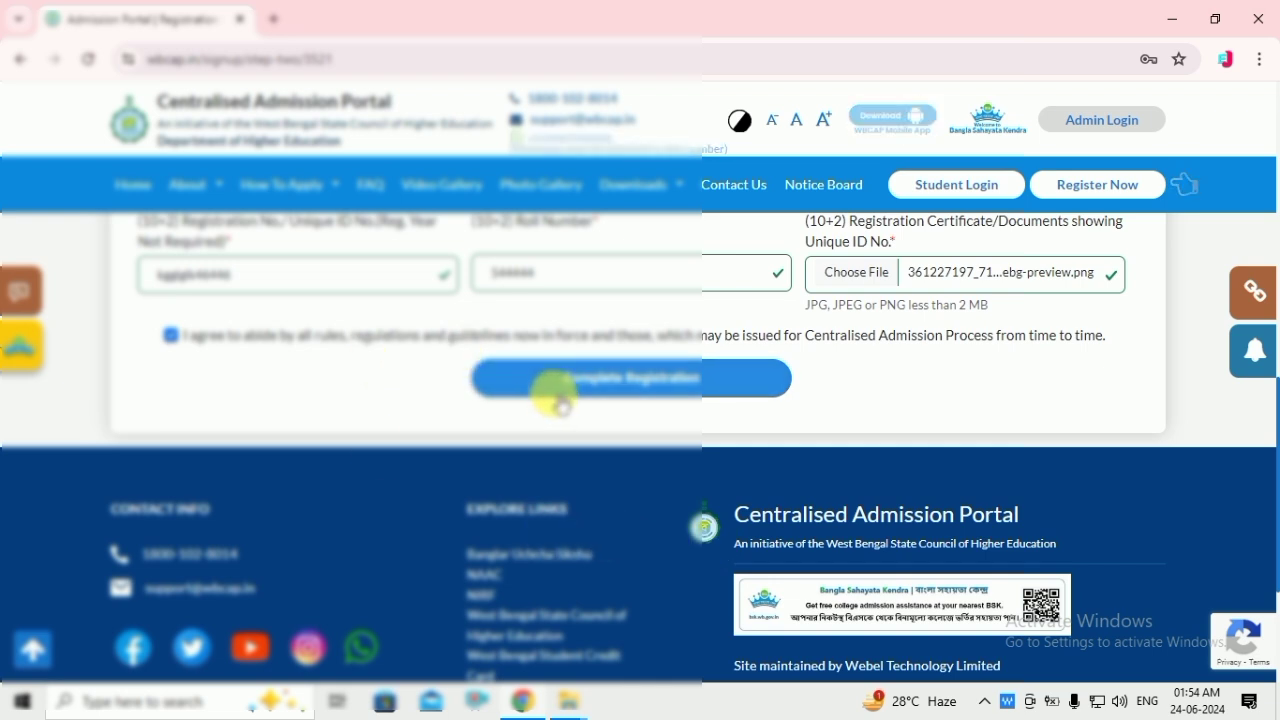
Step: Submit the registration past the registration-number mismatch warning, then continue to the student login page
click(640, 393)
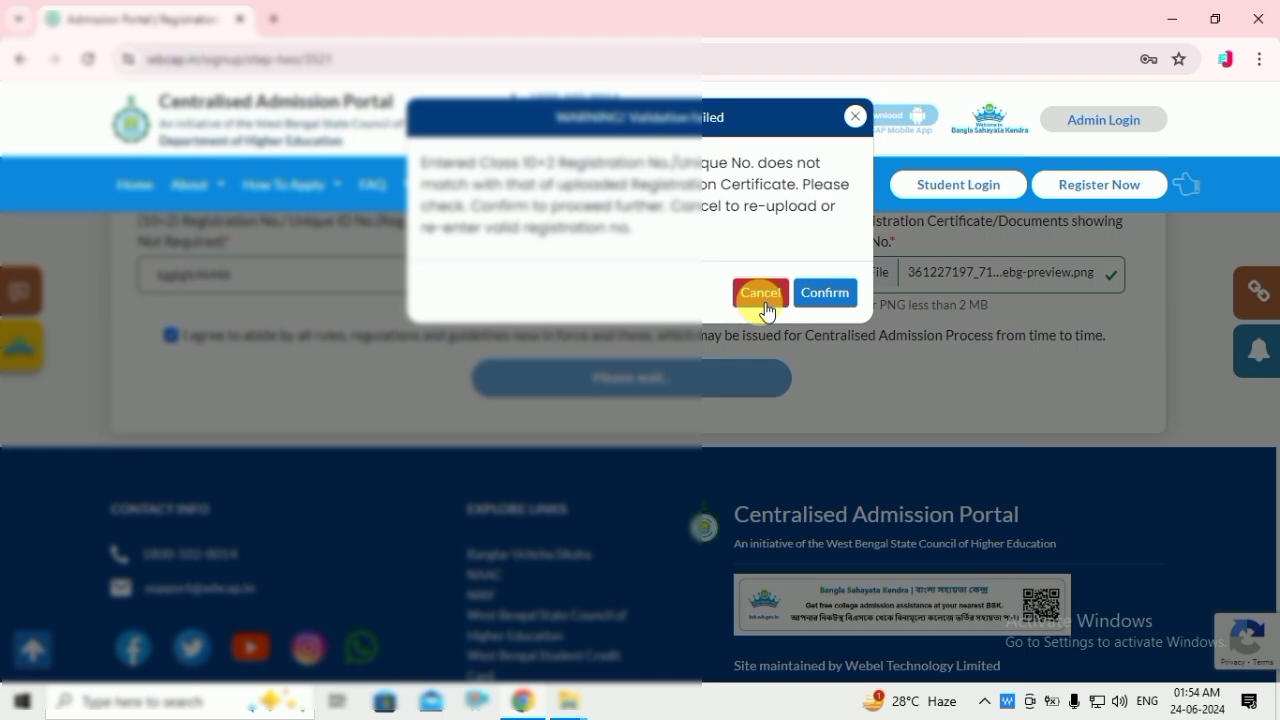
click(834, 294)
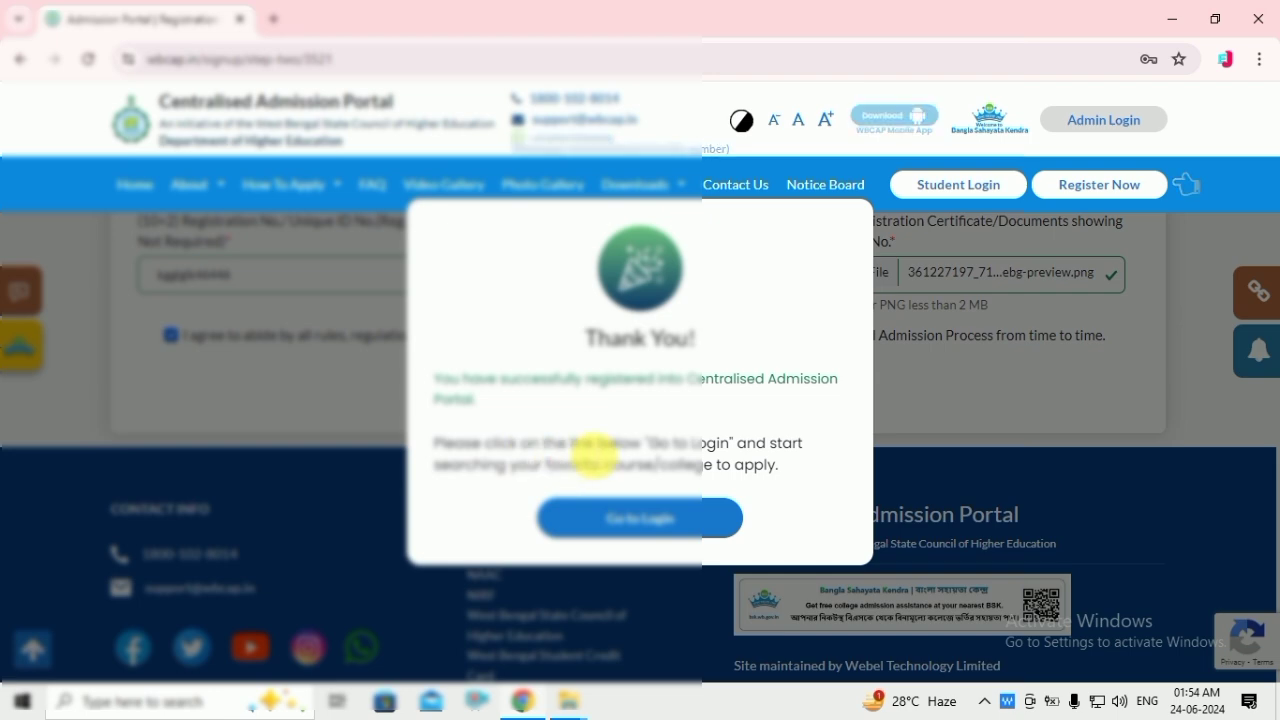
click(628, 520)
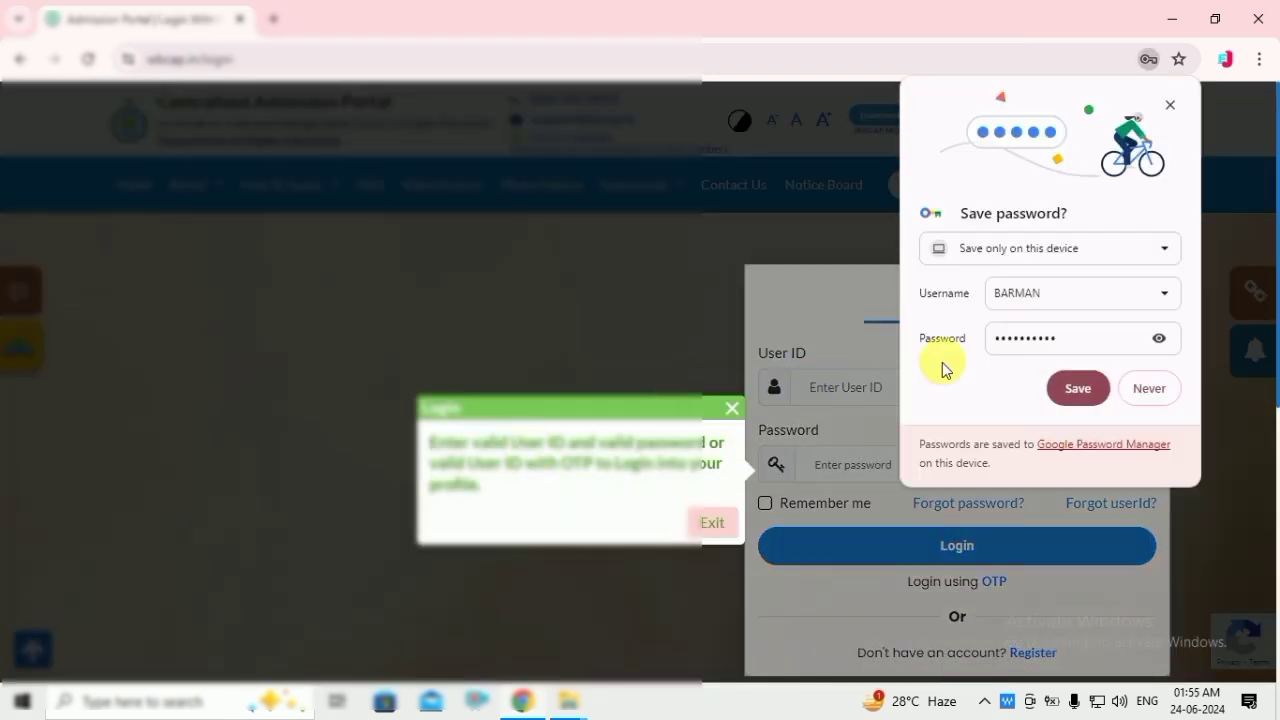
Step: Save the login details in Chrome, dismiss the portal tips, and open the Student Login page
click(1075, 390)
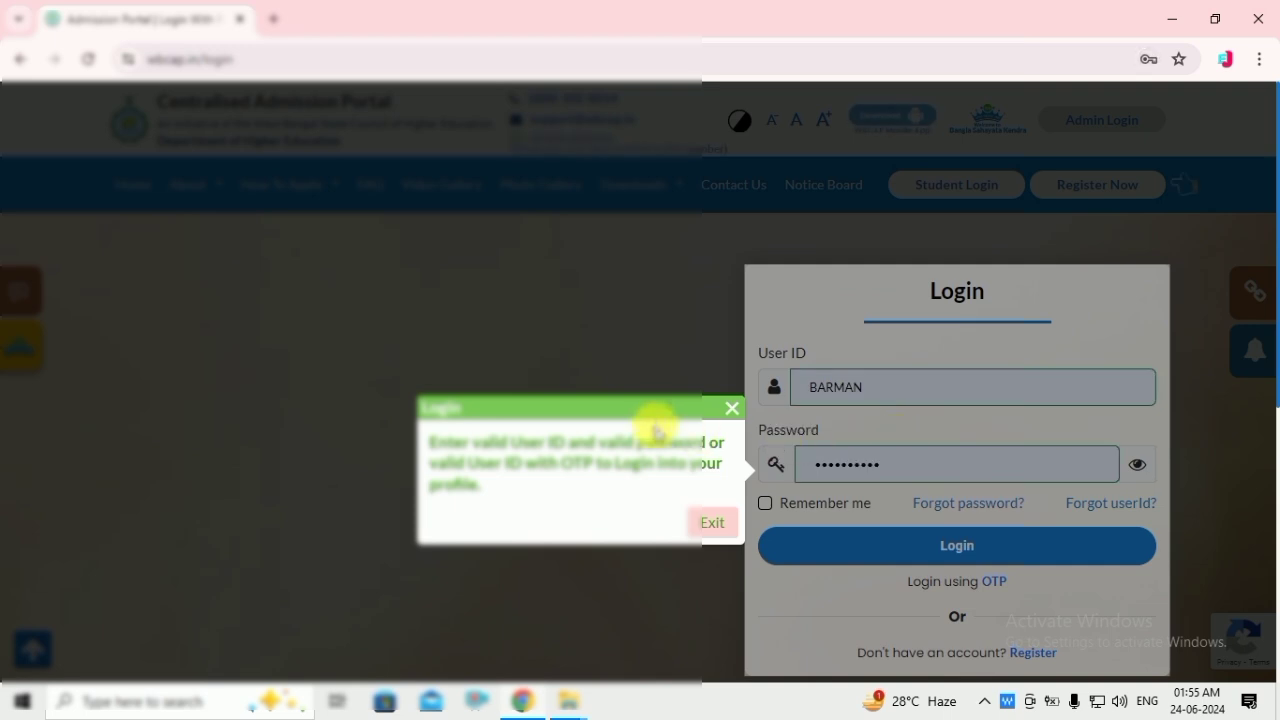
click(712, 523)
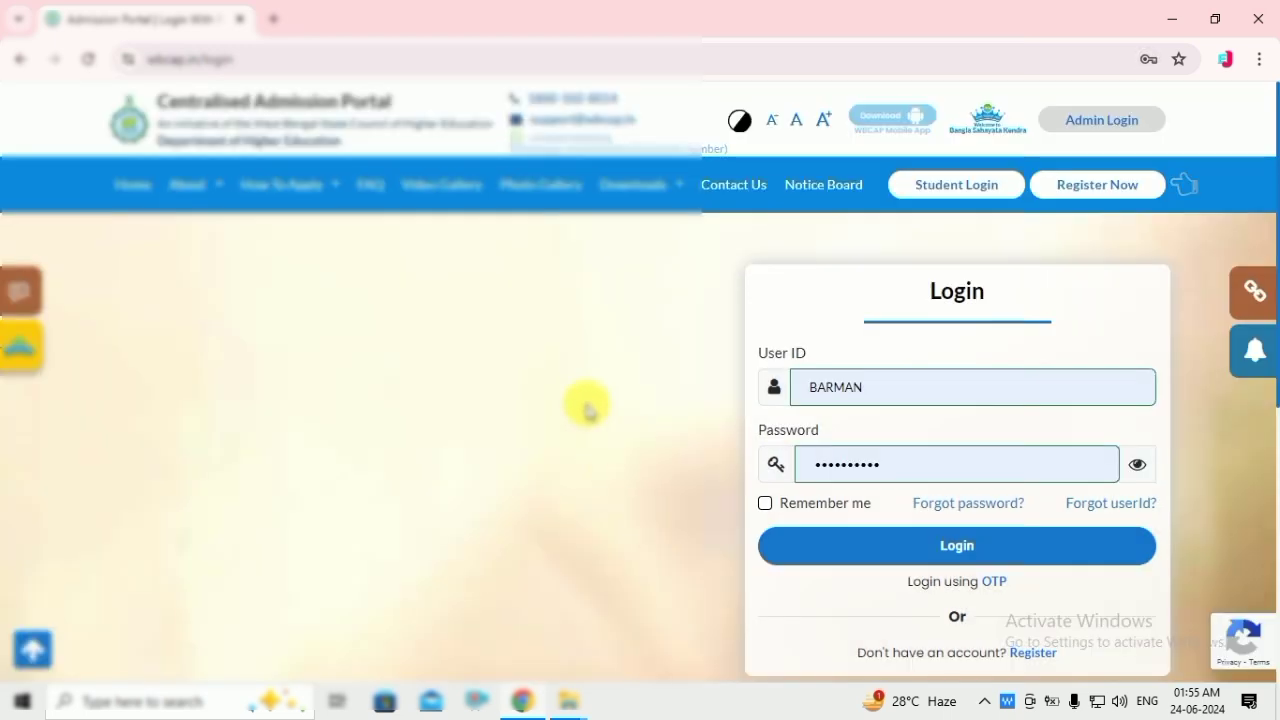
click(137, 186)
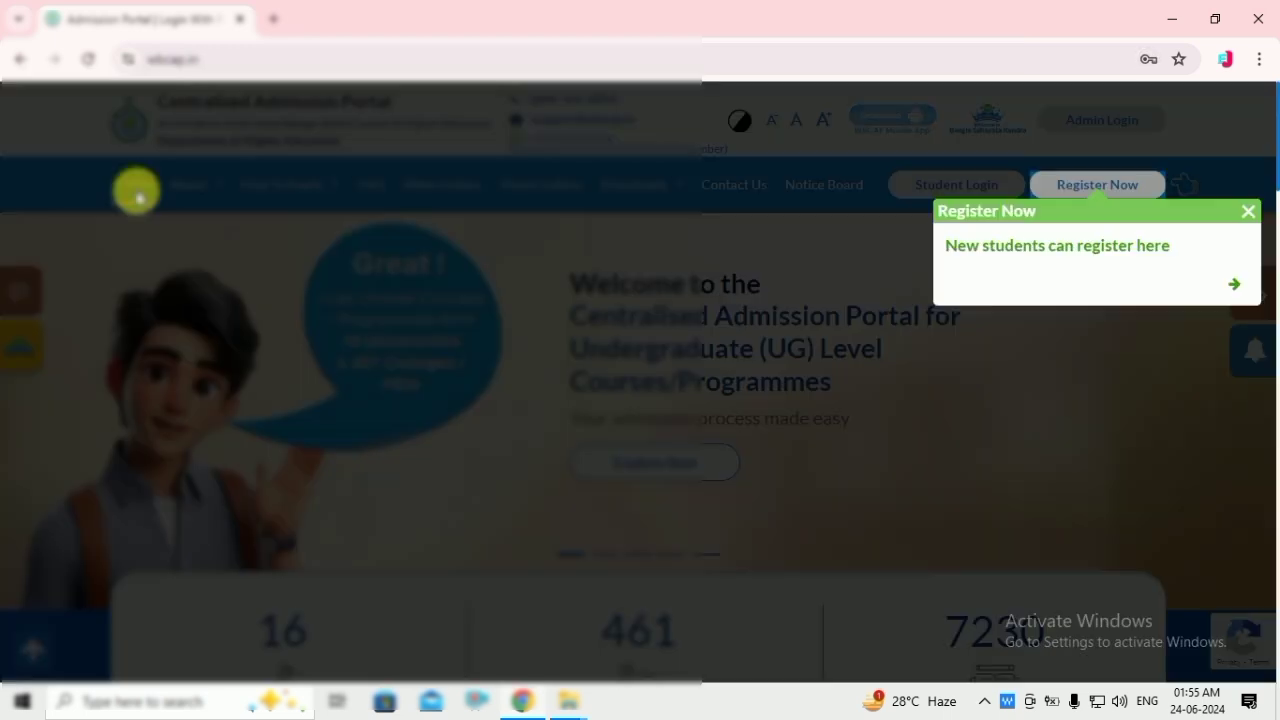
click(1251, 214)
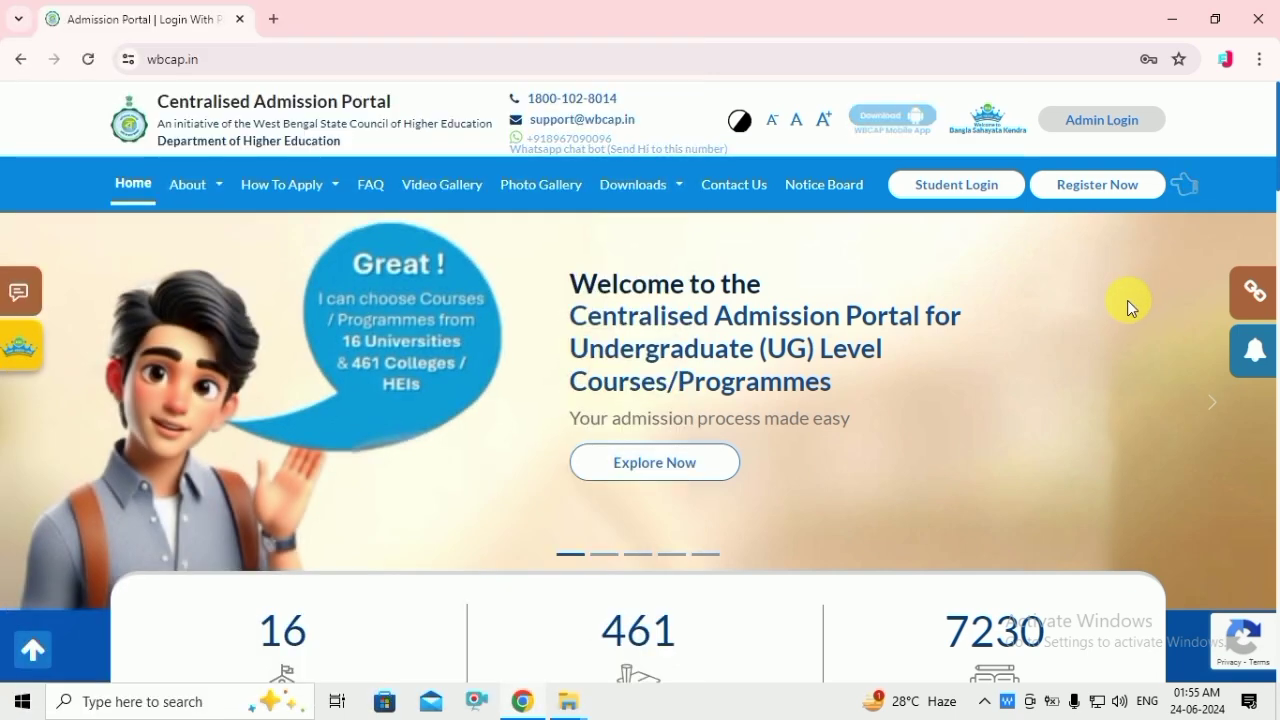
click(977, 188)
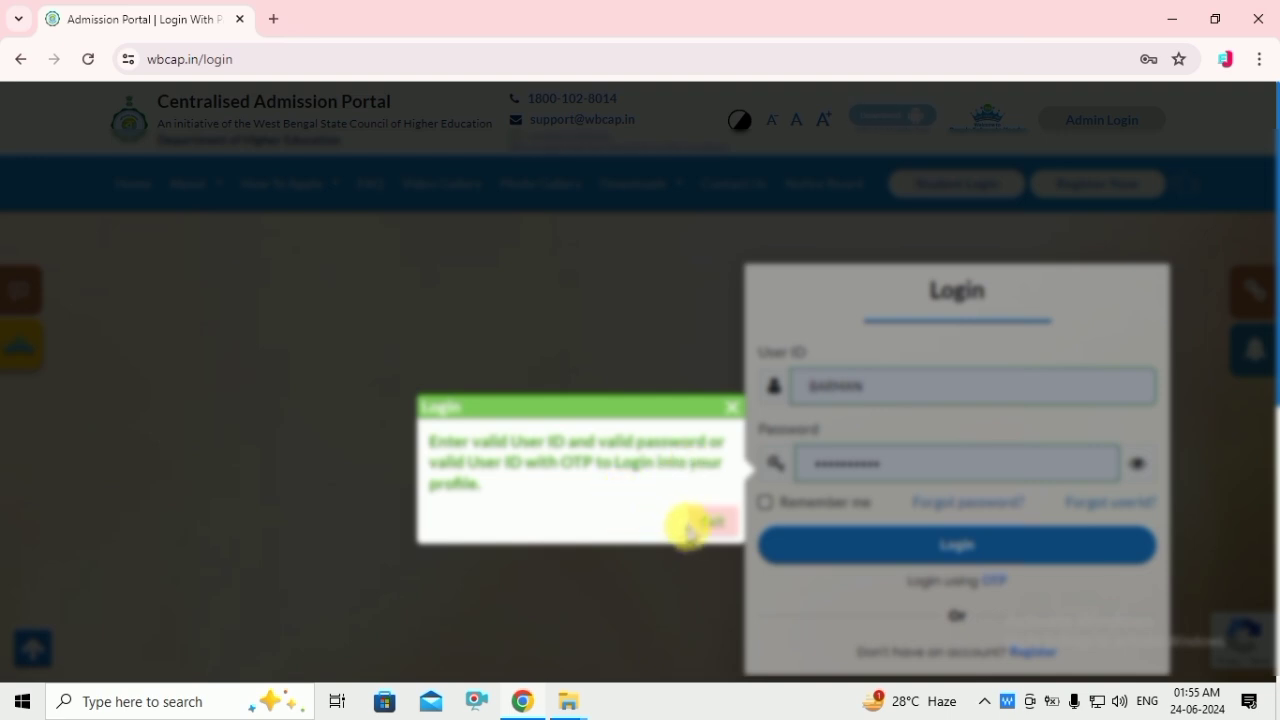
click(696, 522)
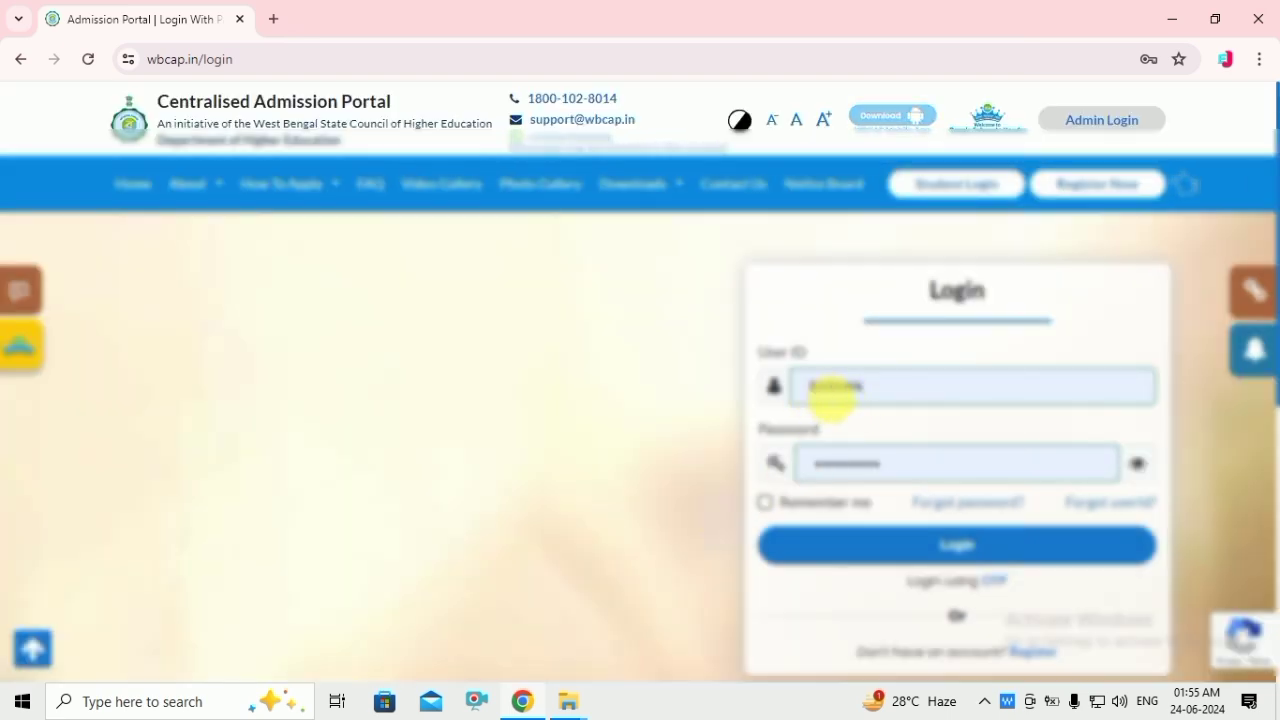
Step: Replace the autofilled User ID with the registered e-mail, check the password, and log in
click(908, 390)
drag(908, 390, 805, 398)
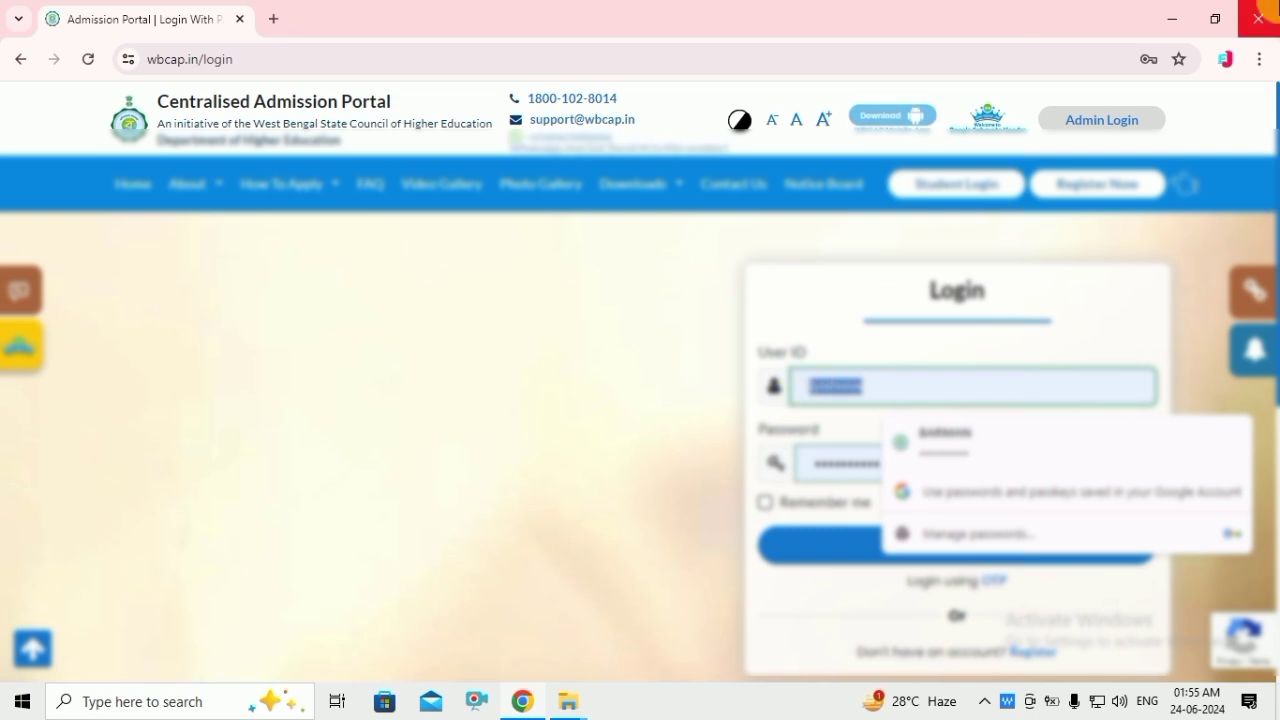
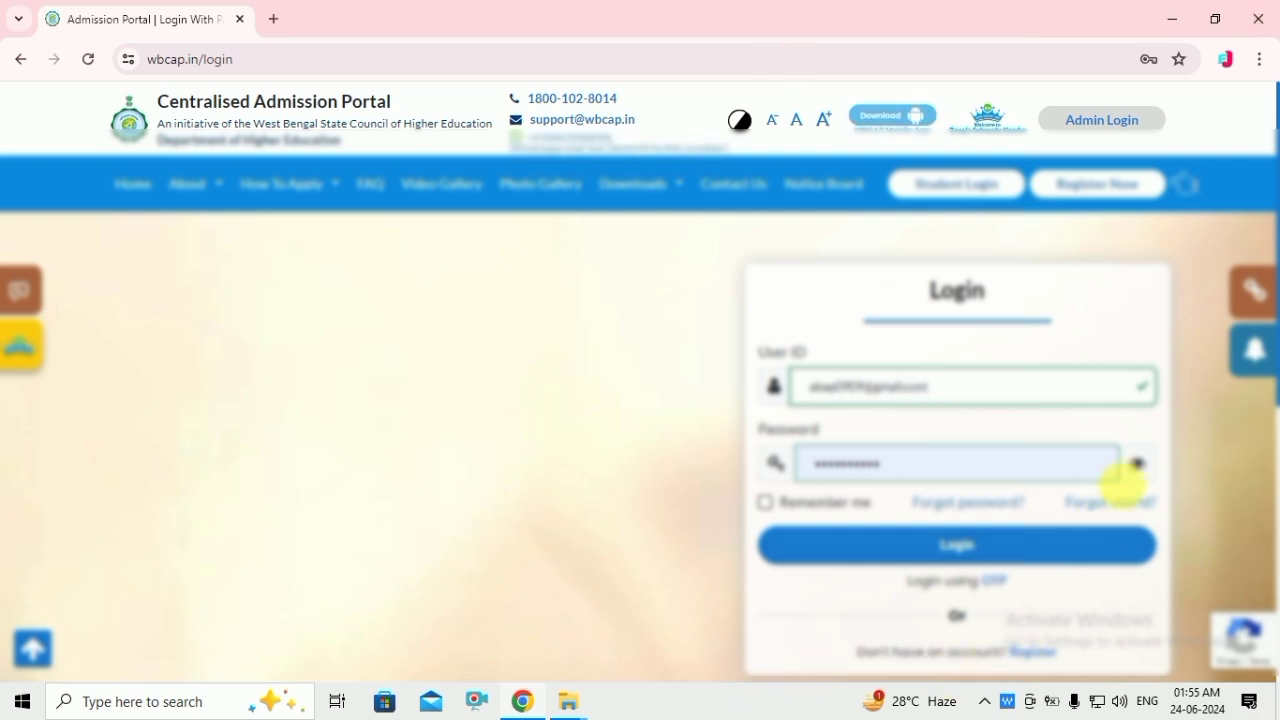
click(1136, 466)
click(1135, 470)
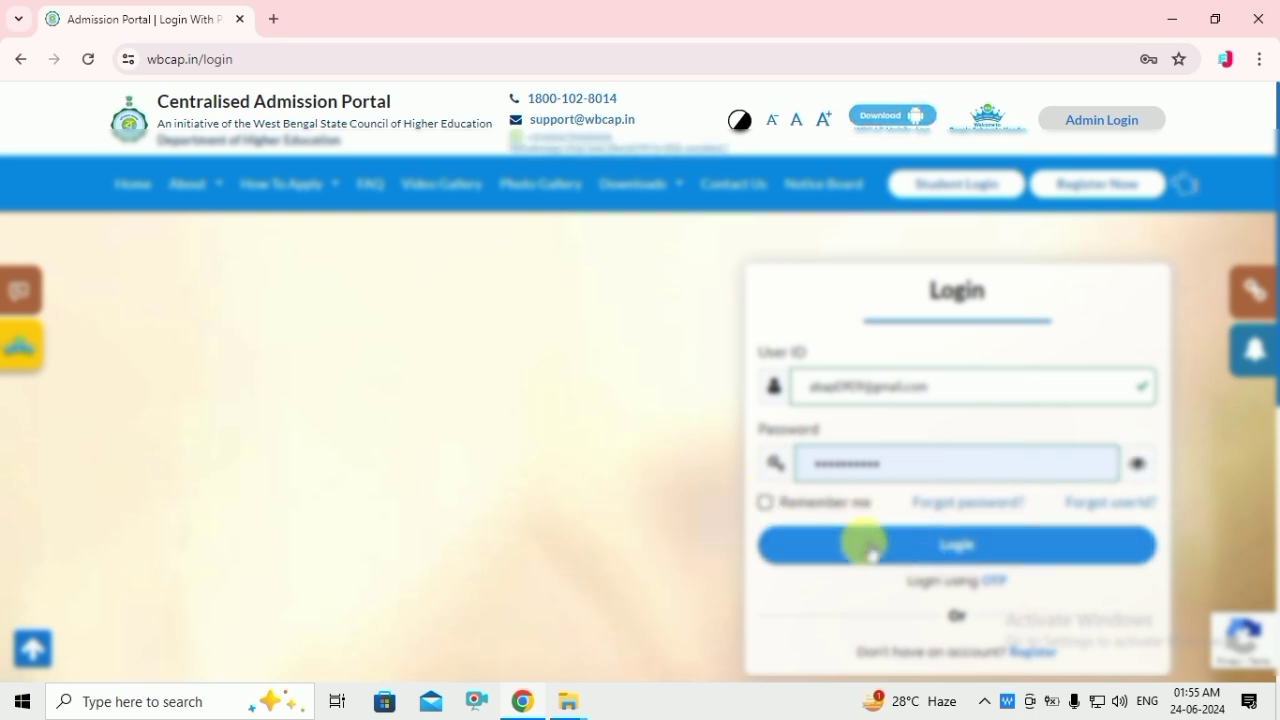
click(945, 536)
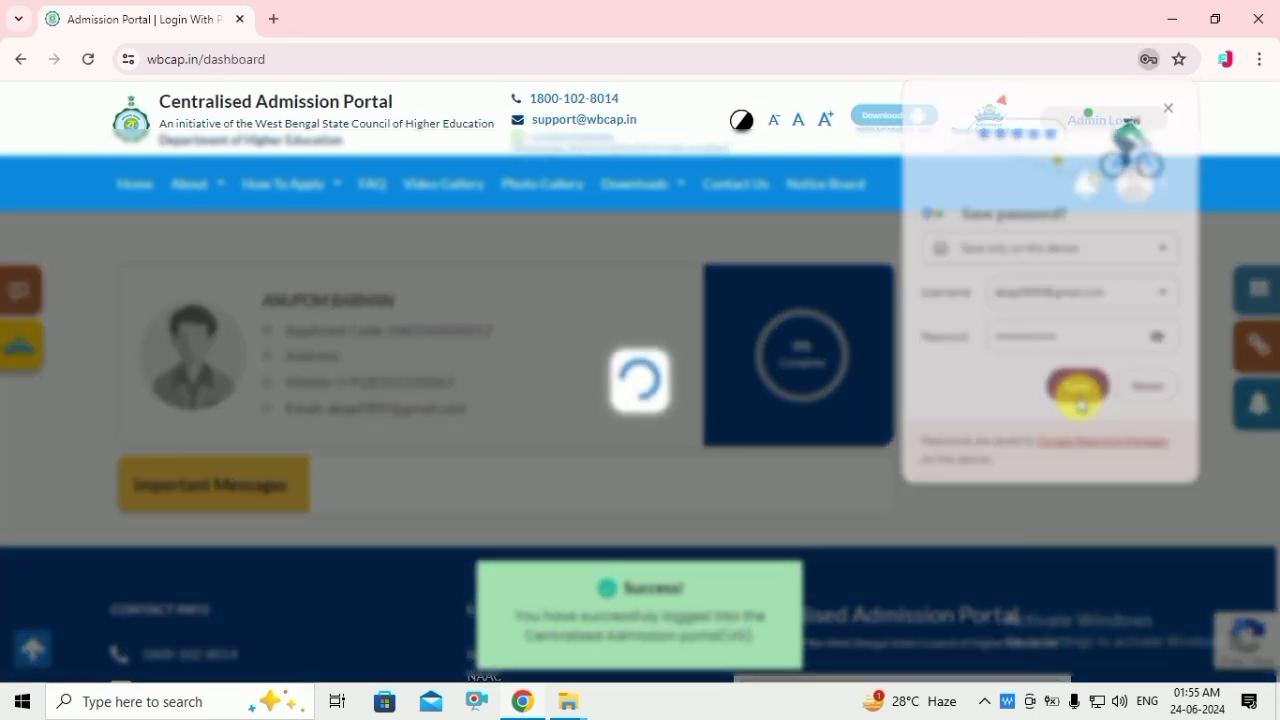
Step: Save the password in Chrome, close the Update Profile tip, and start Update Profile from the dashboard
click(1075, 387)
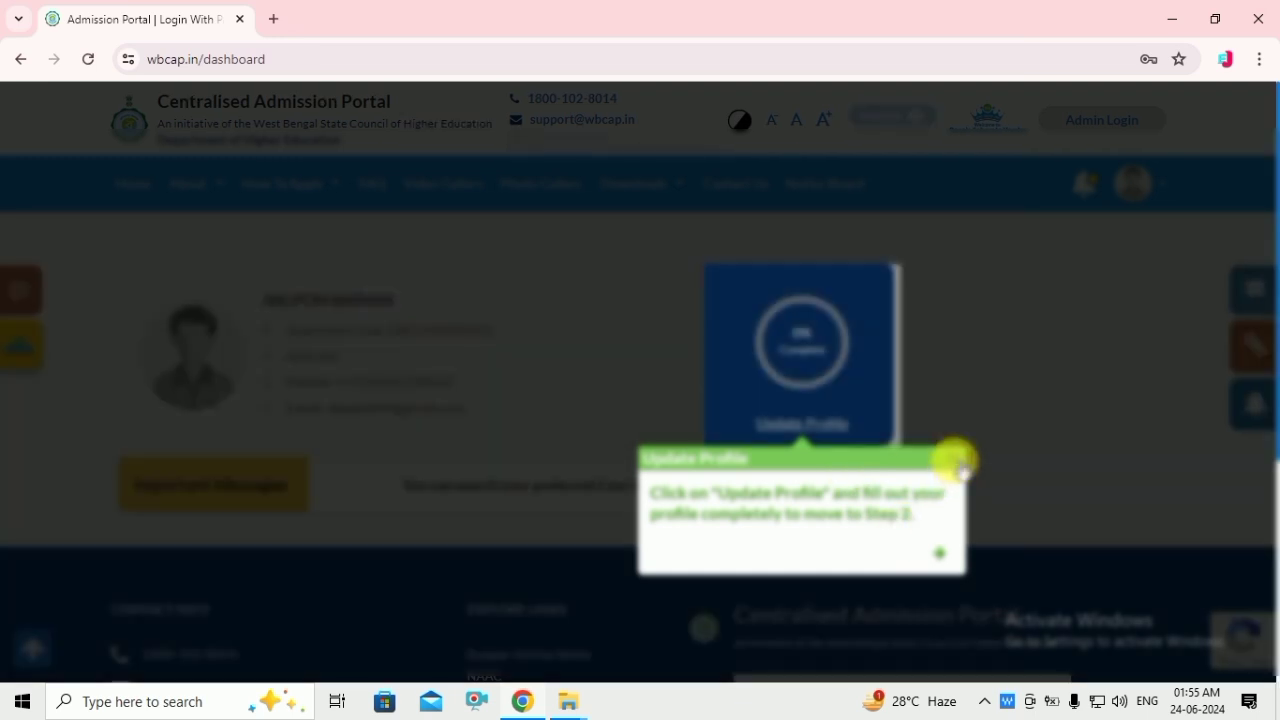
click(958, 463)
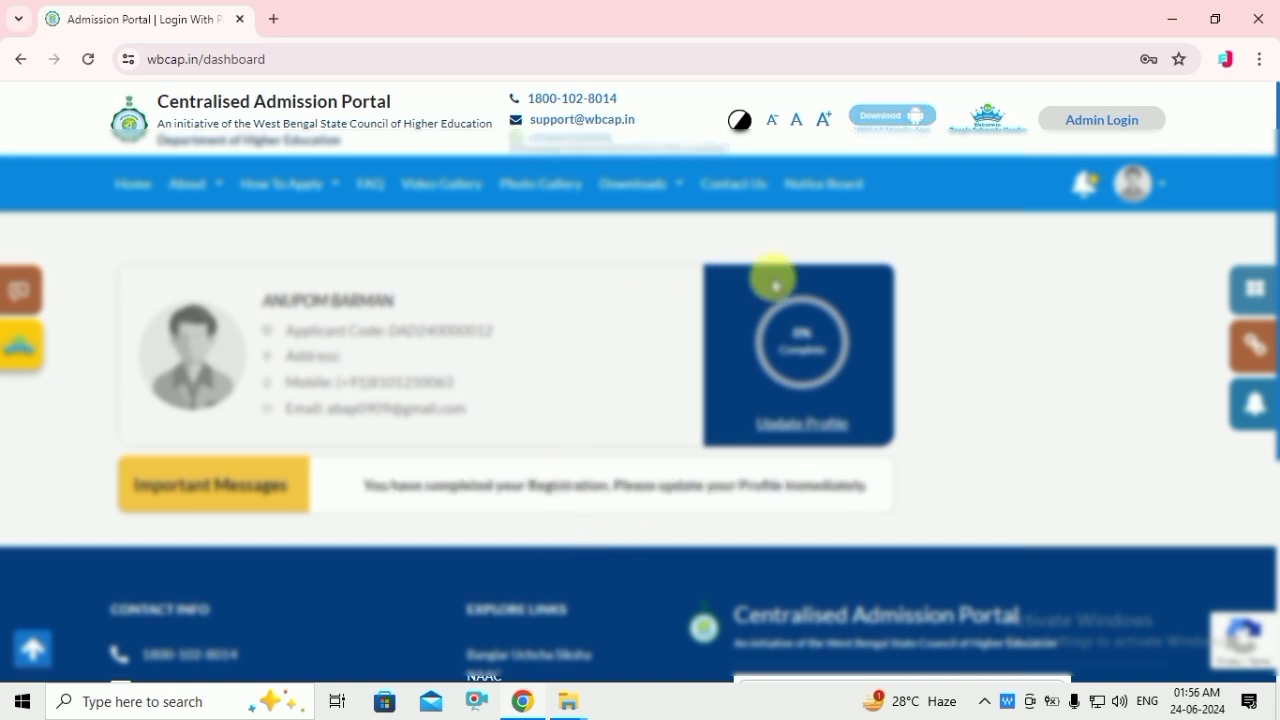
click(826, 430)
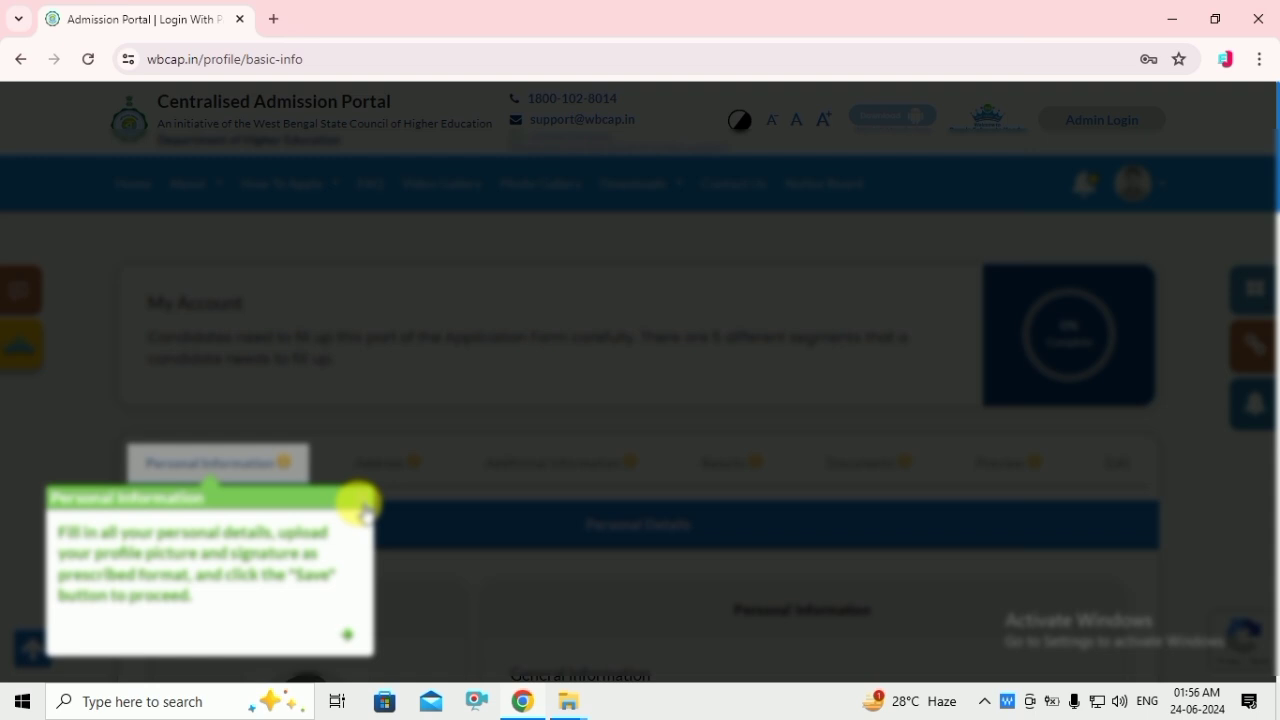
Step: Choose Aadhaar card as the identity proof type and begin entering its card number
click(364, 510)
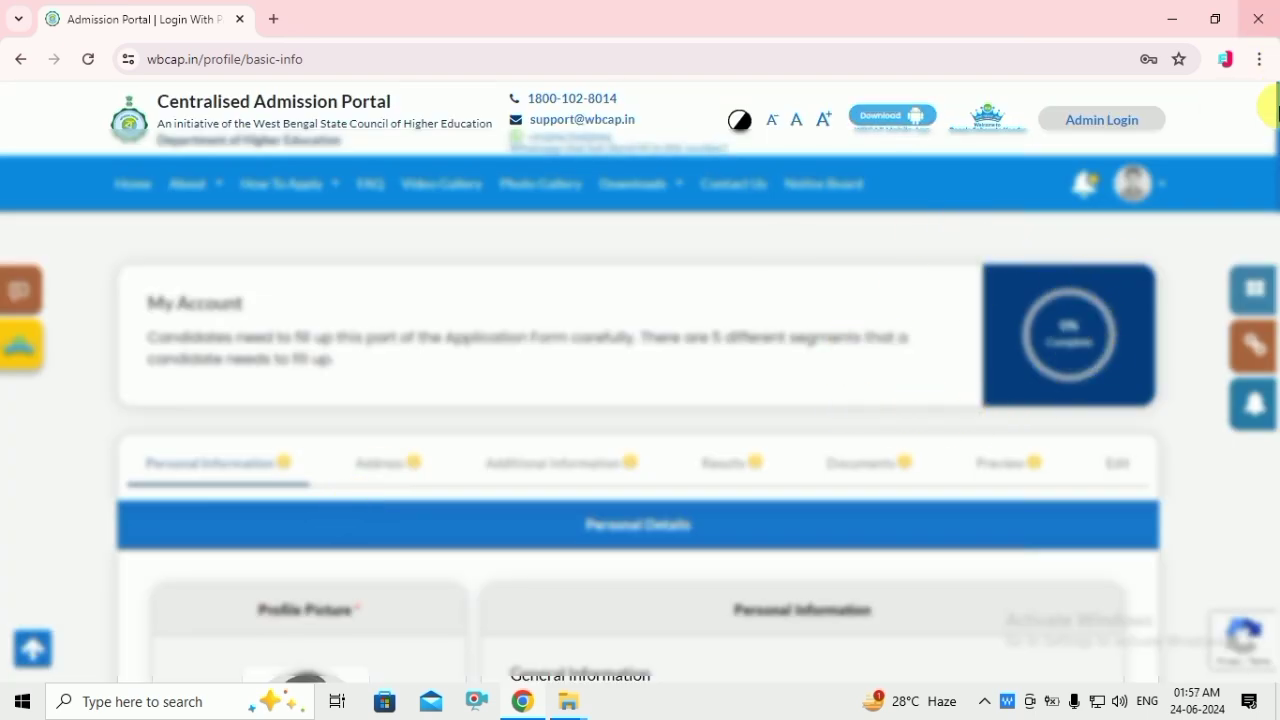
scroll(1266, 168, down, 2)
scroll(1268, 183, down, 3)
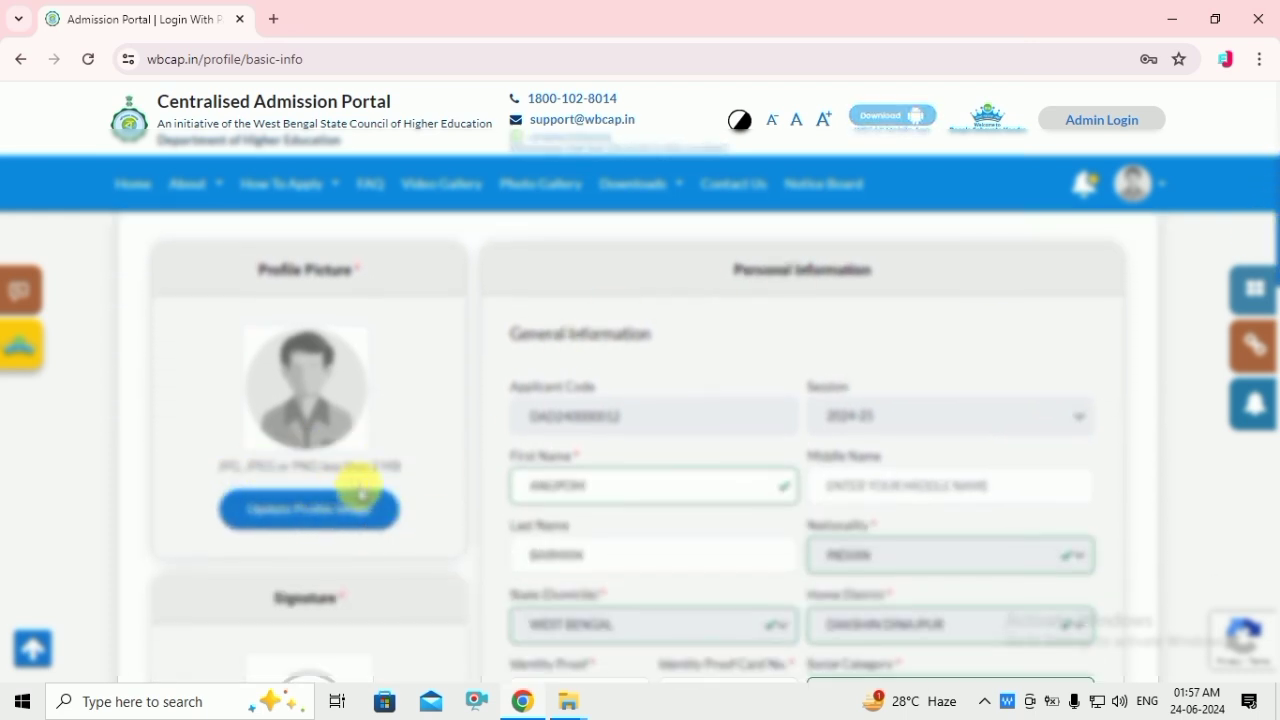
scroll(1268, 265, down, 3)
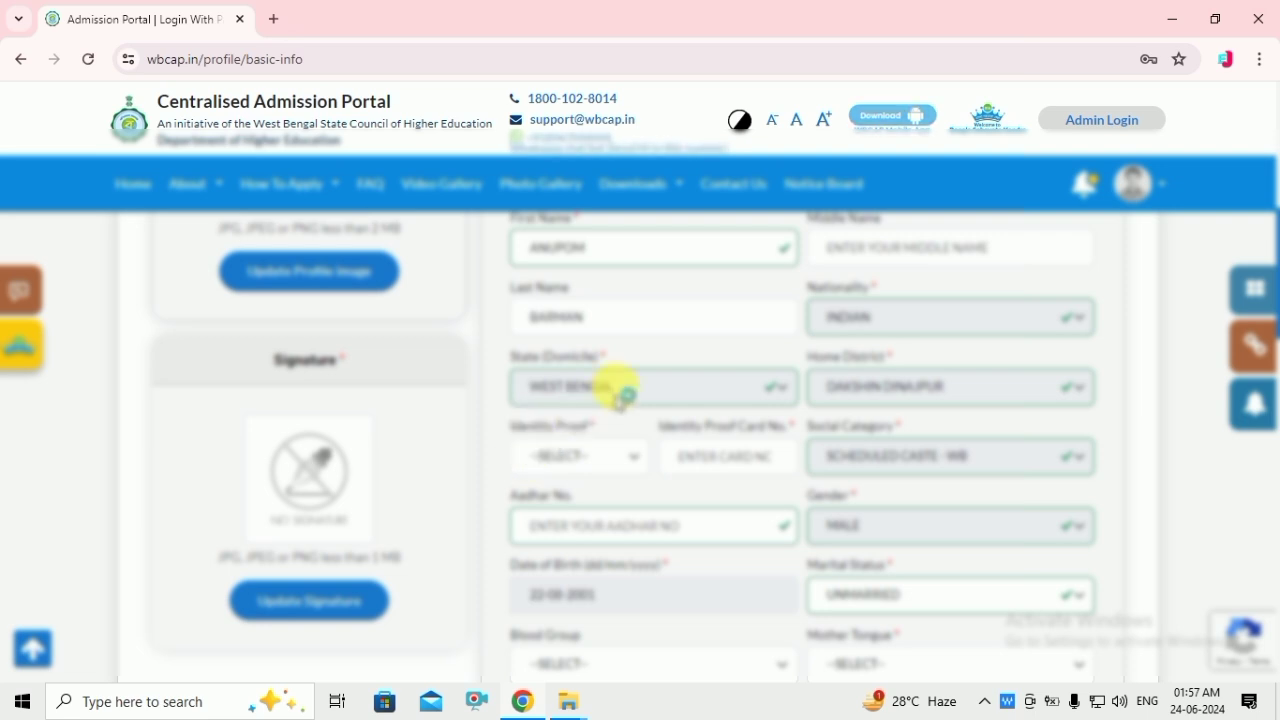
click(588, 455)
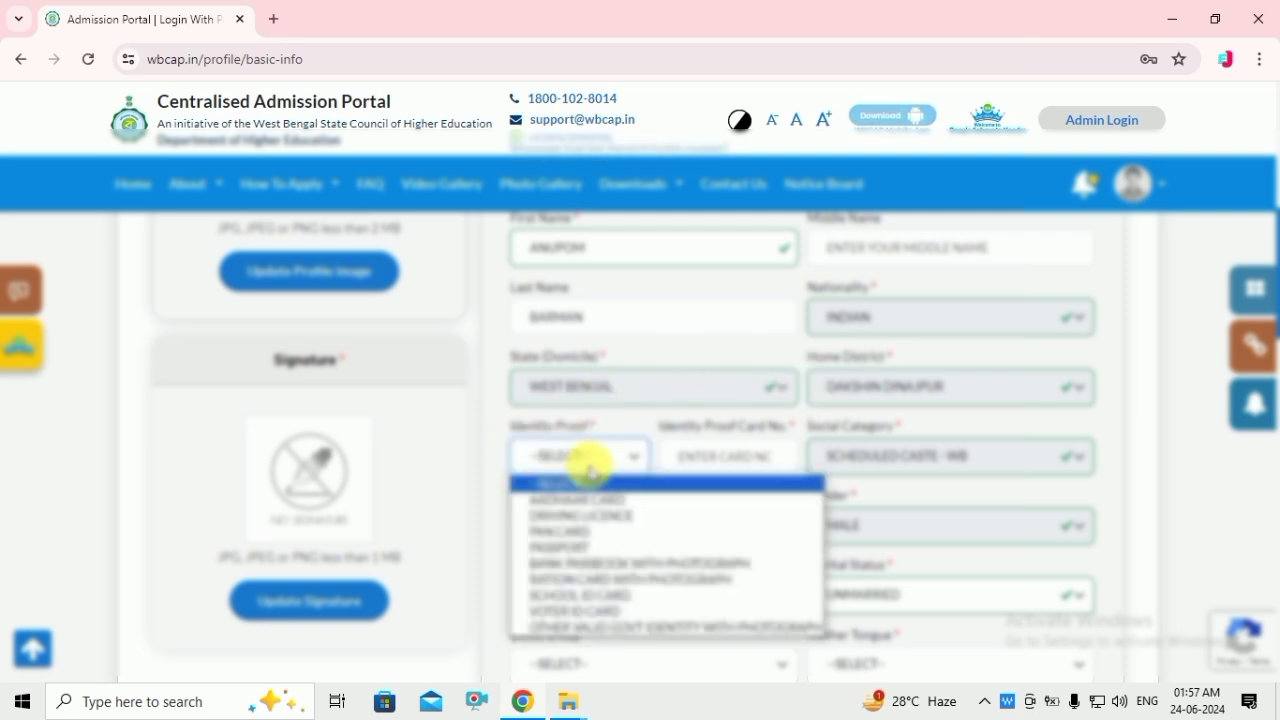
click(580, 500)
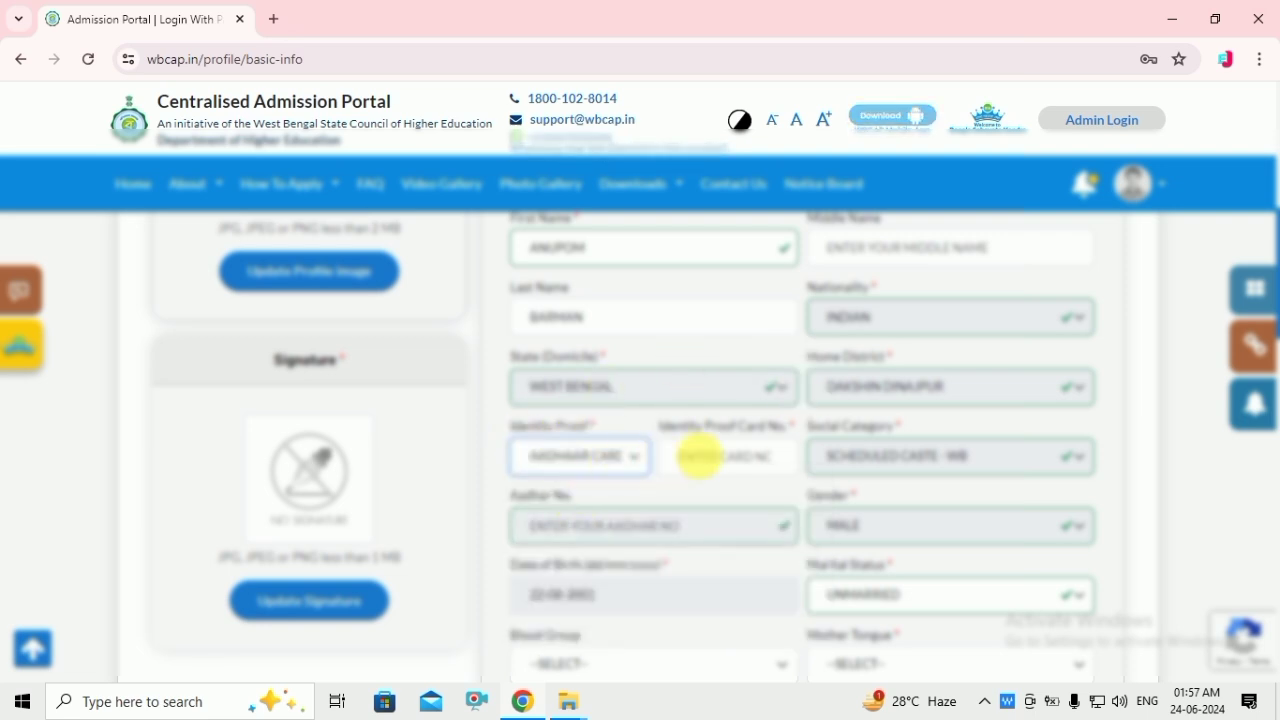
click(726, 466)
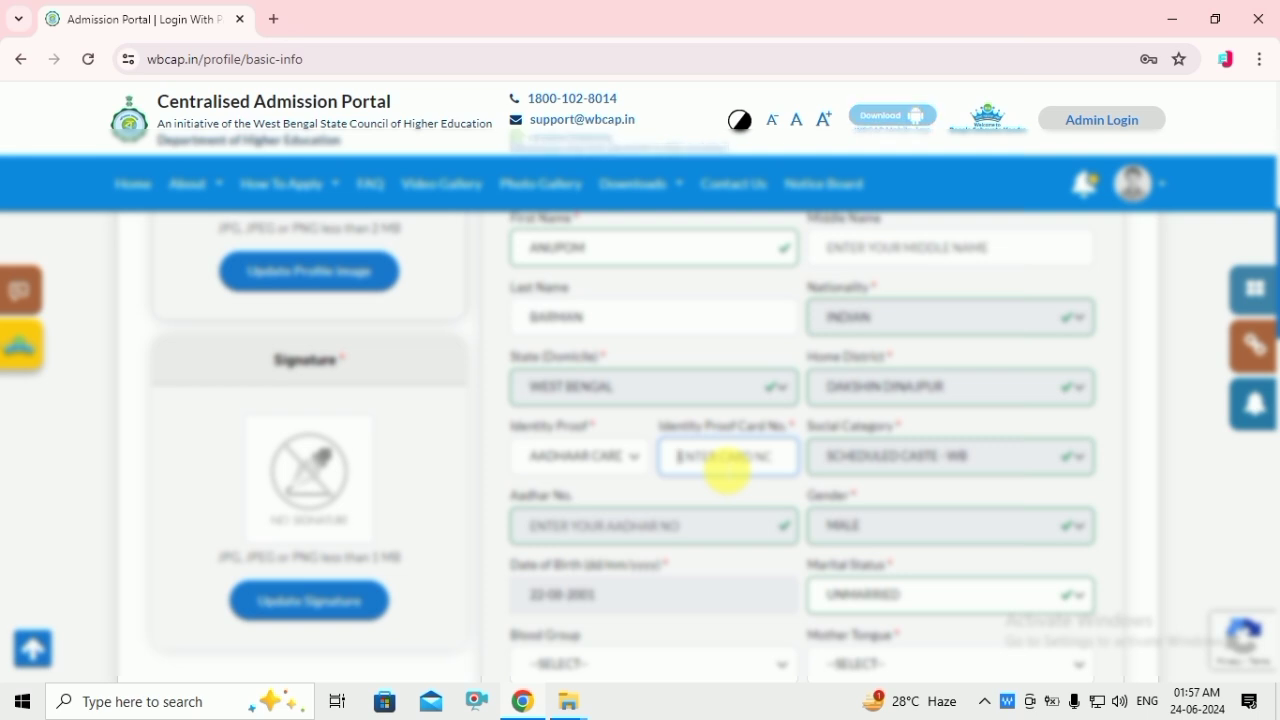
text(4)
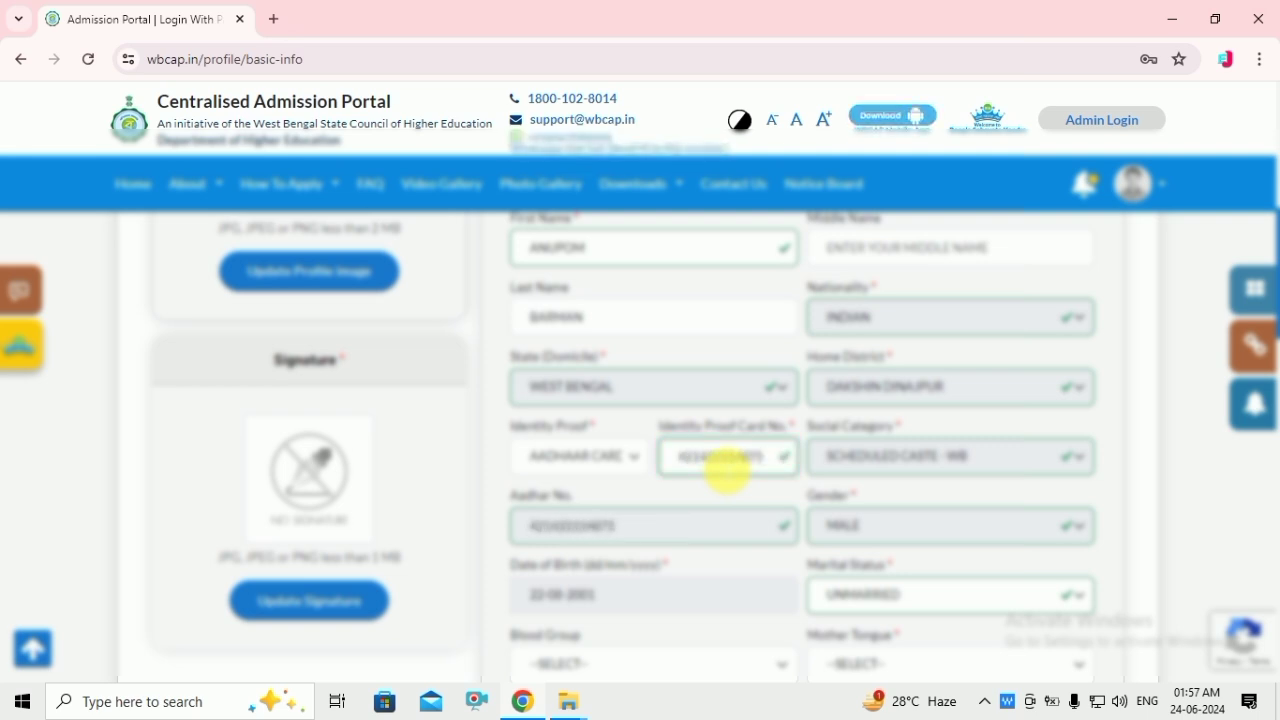
Step: Set mother tongue to BENGALI (BANGLA) and religion to HINDUISM, leaving blood group unselected
scroll(1268, 298, down, 2)
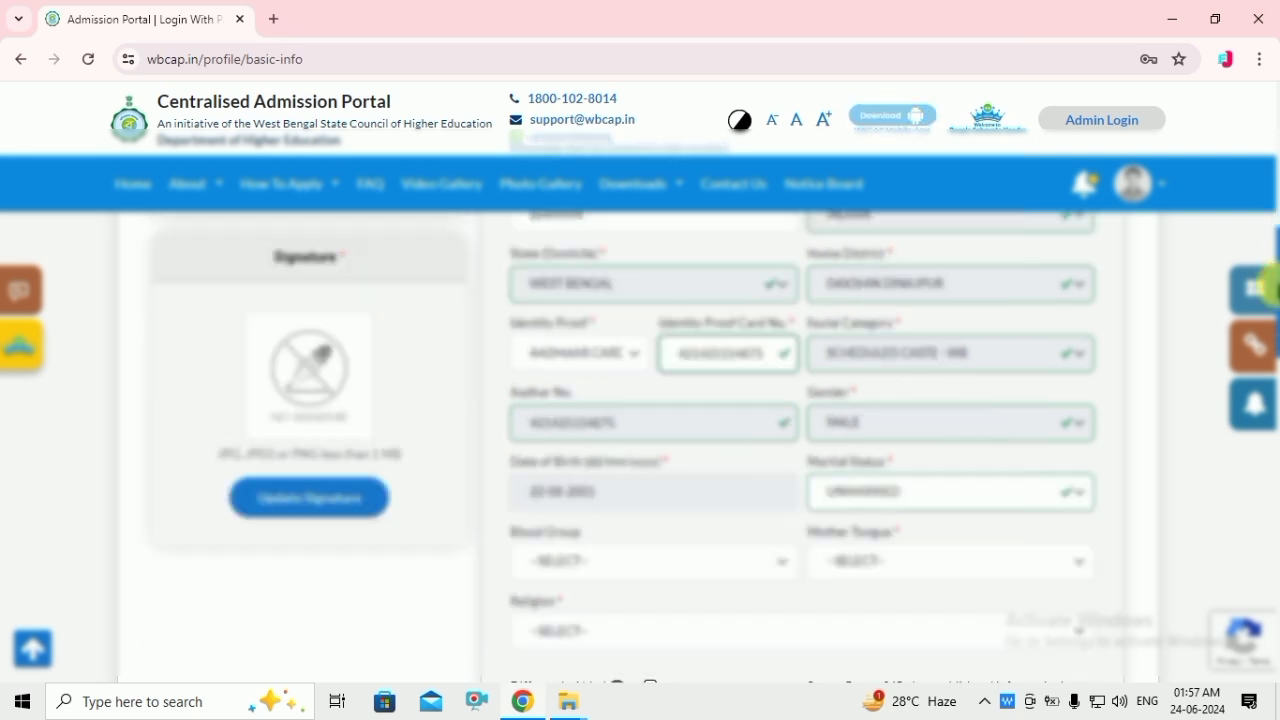
scroll(1268, 298, down, 1)
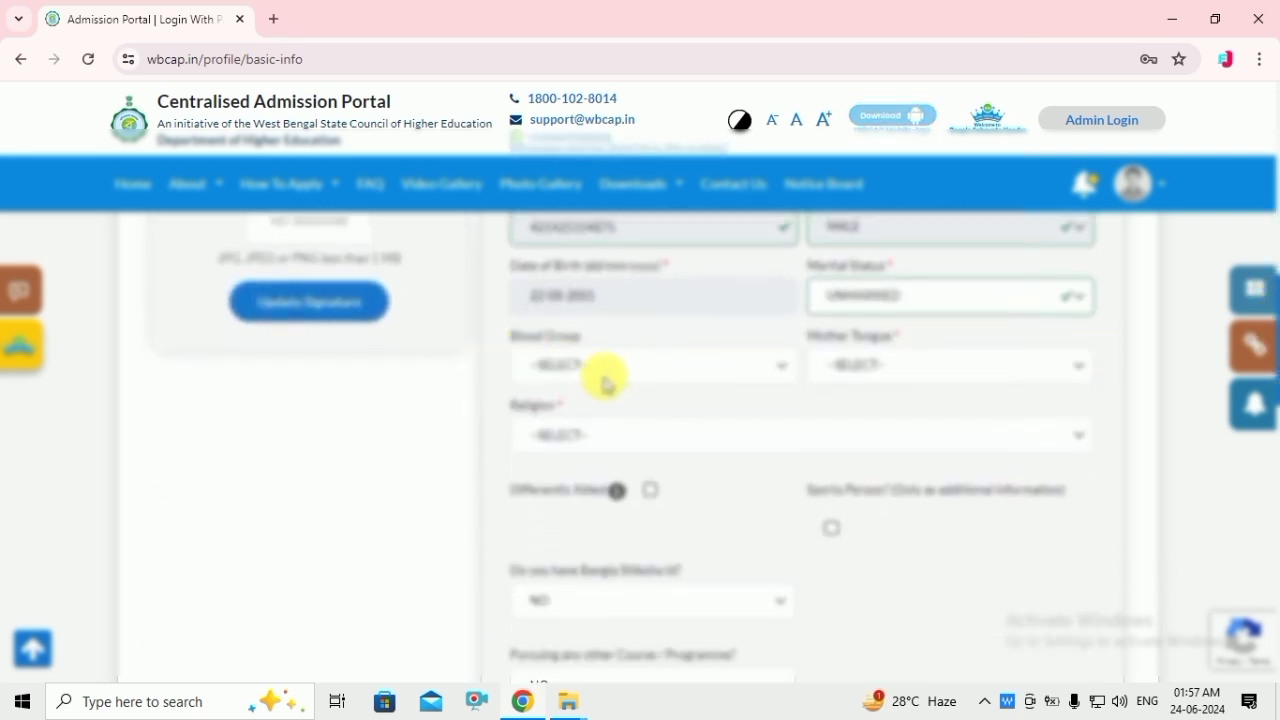
click(590, 370)
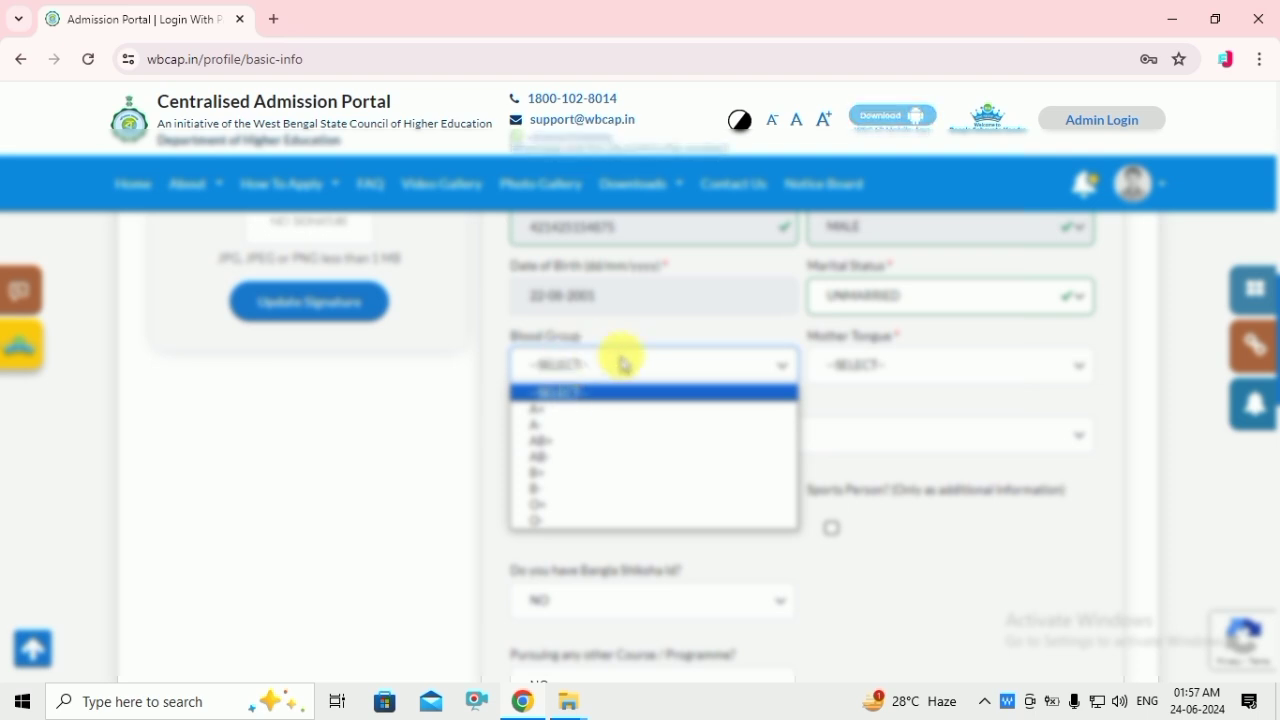
click(612, 362)
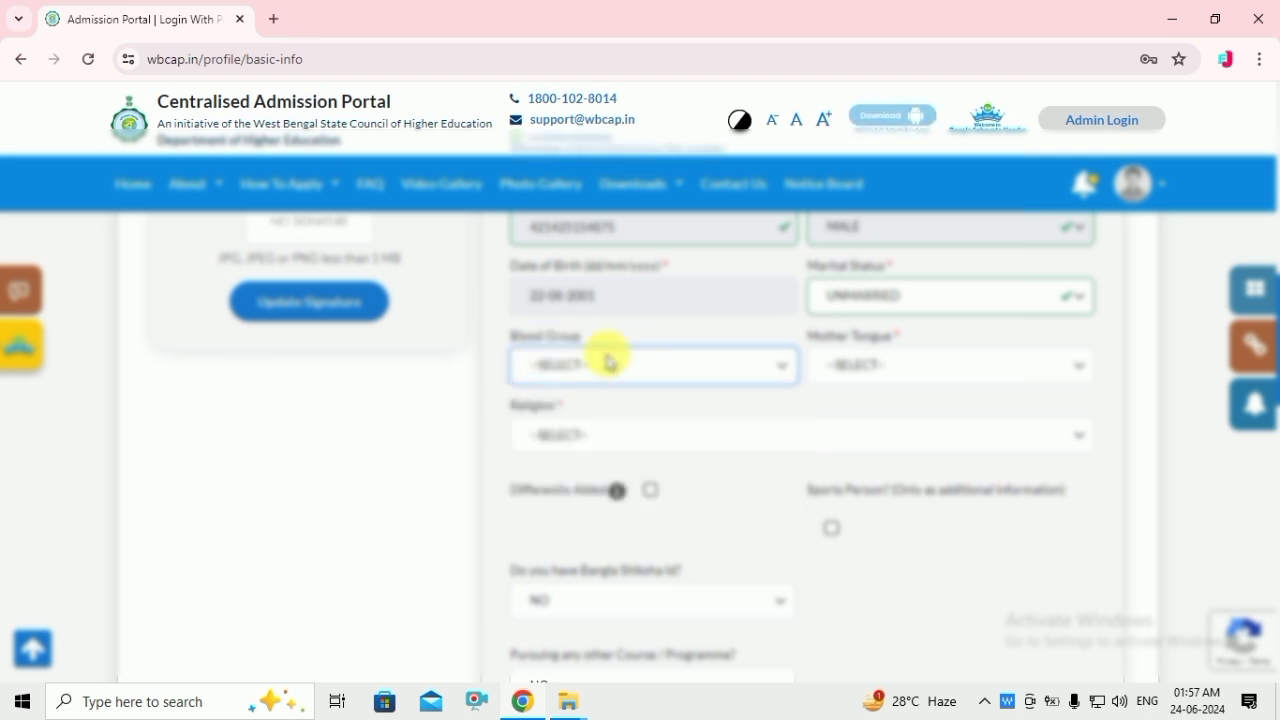
click(860, 366)
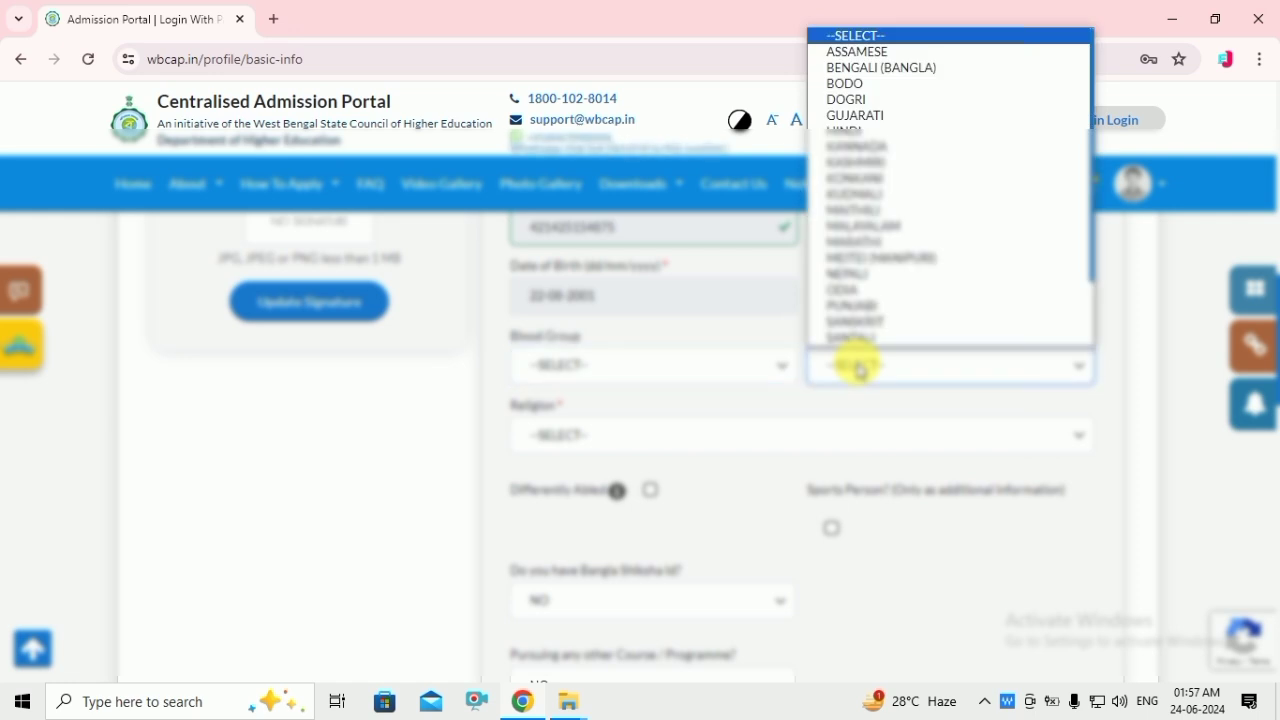
click(893, 68)
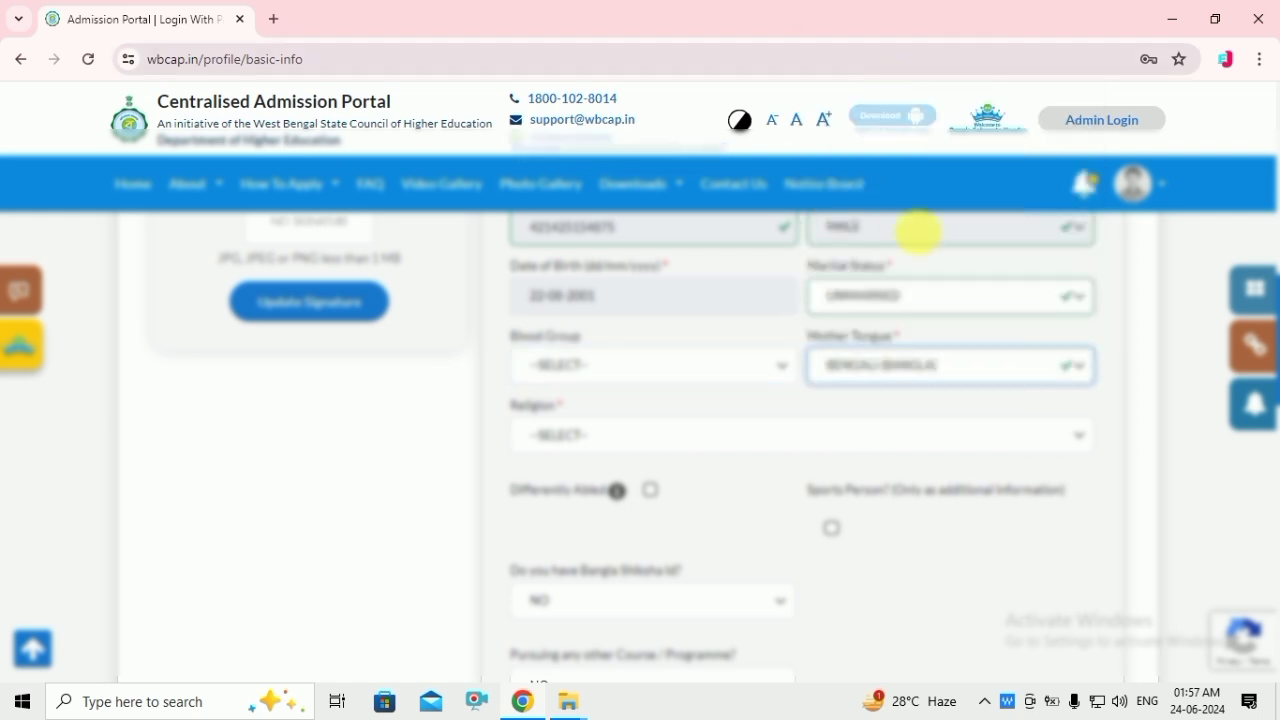
click(607, 440)
click(562, 520)
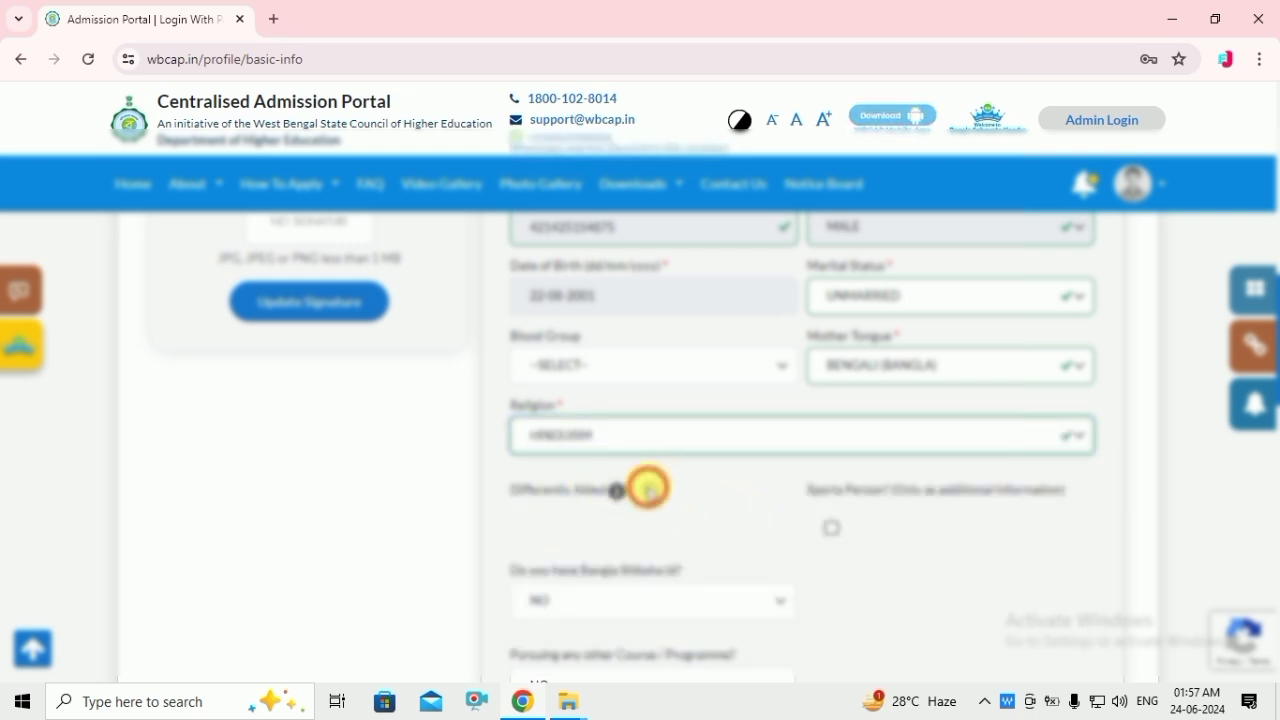
Step: Leave Differently Abled and Sports Person unticked after briefly trying the sports options
click(650, 490)
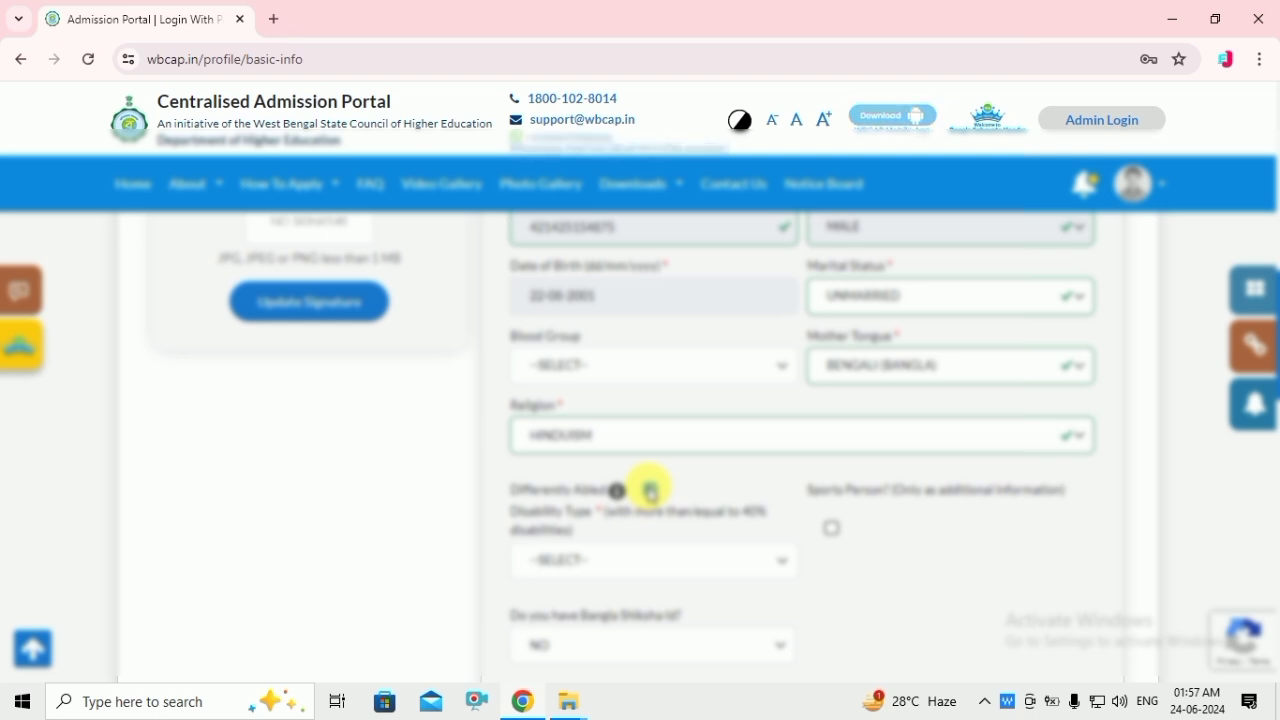
click(650, 490)
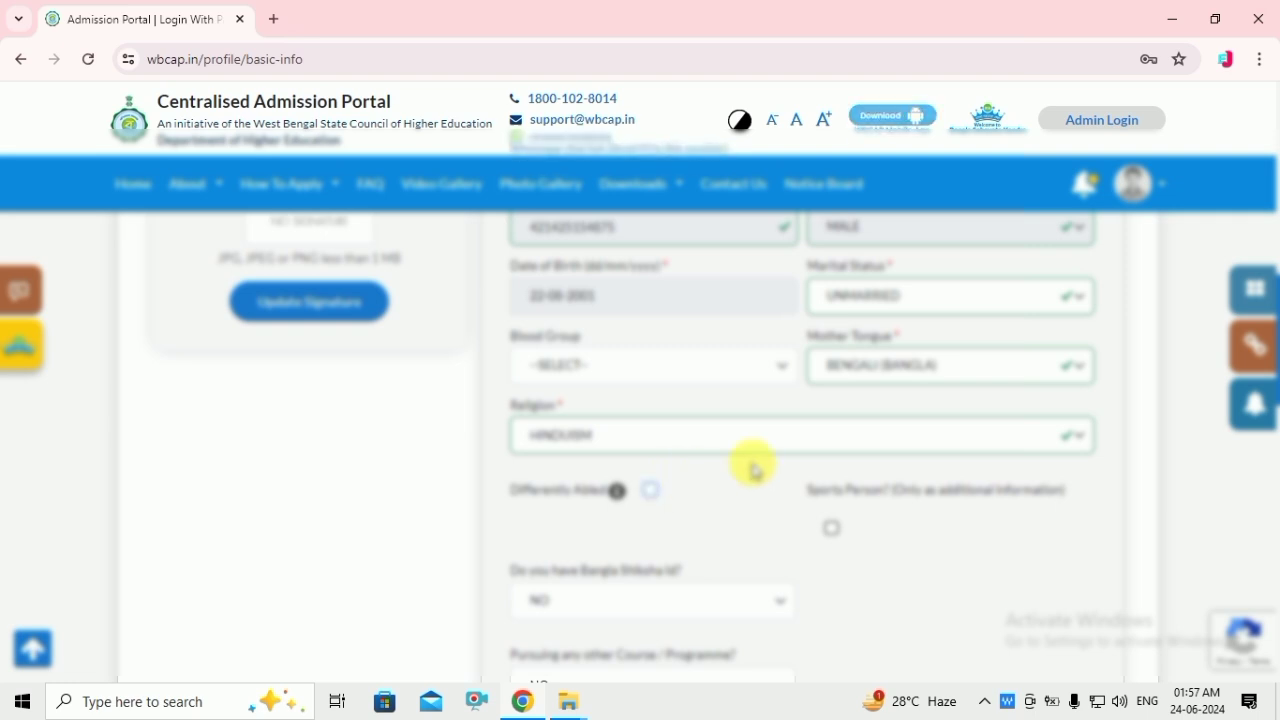
click(831, 527)
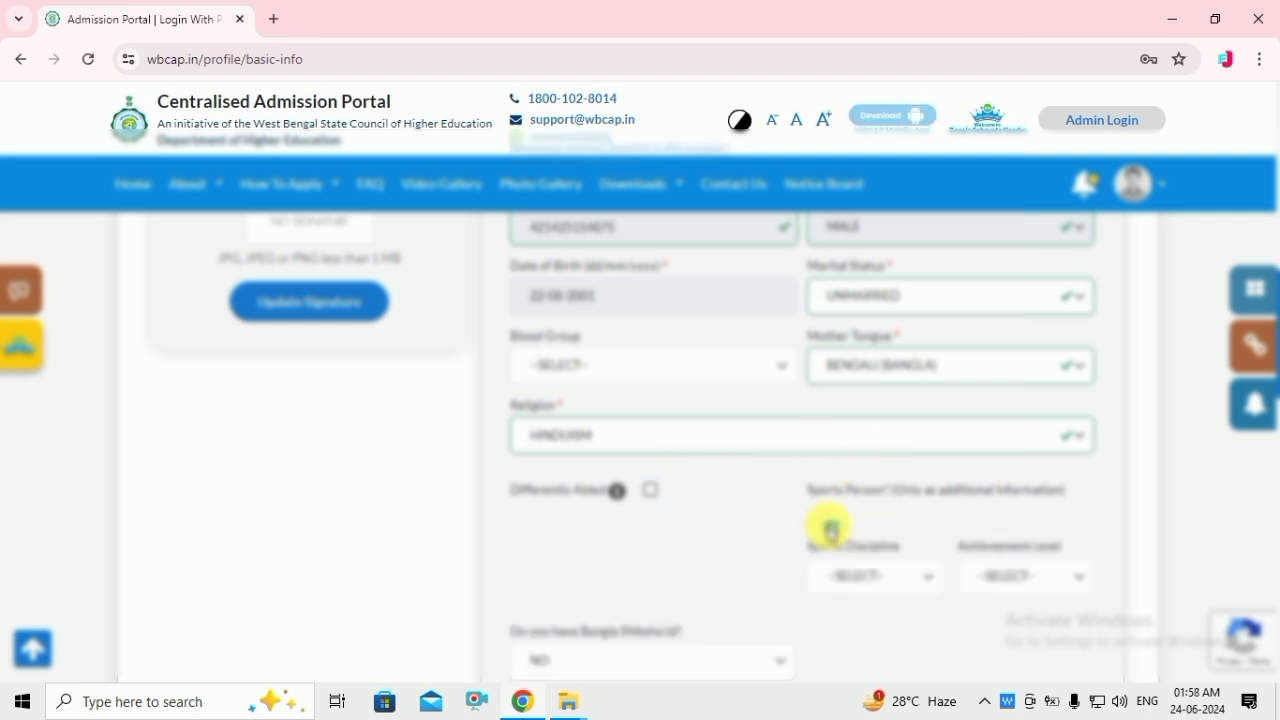
click(846, 574)
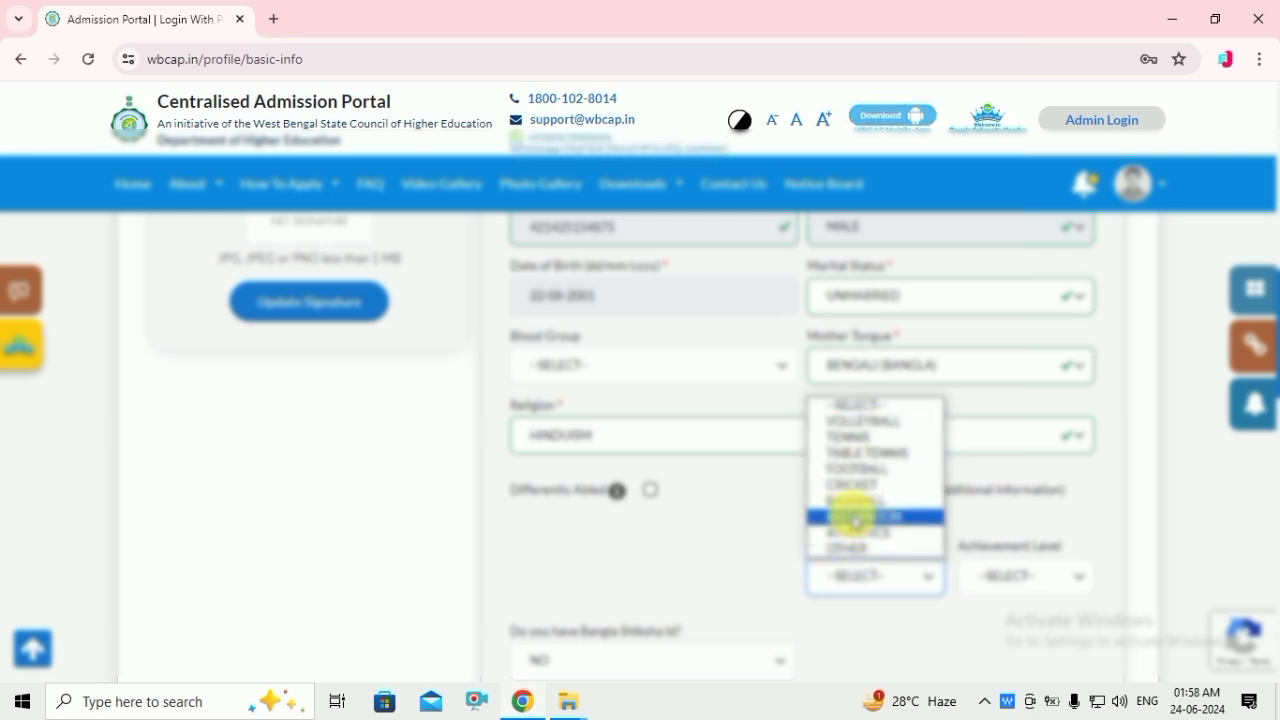
click(855, 517)
click(1002, 576)
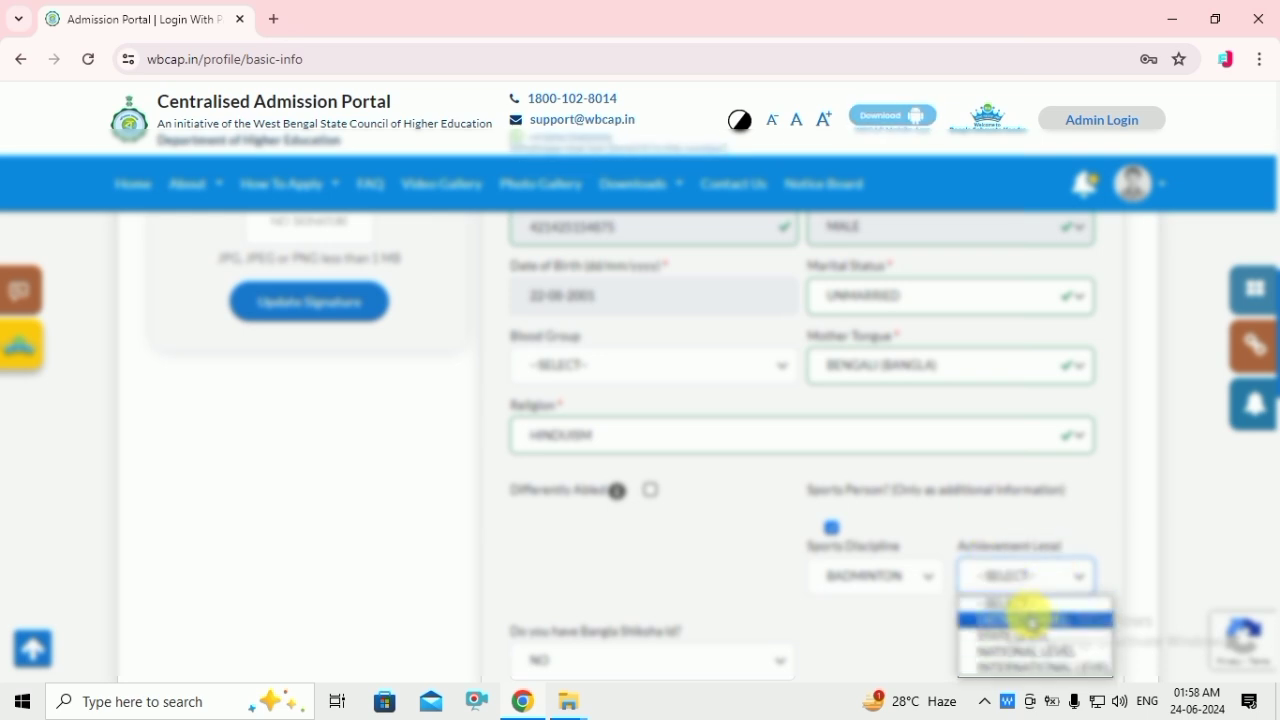
click(829, 528)
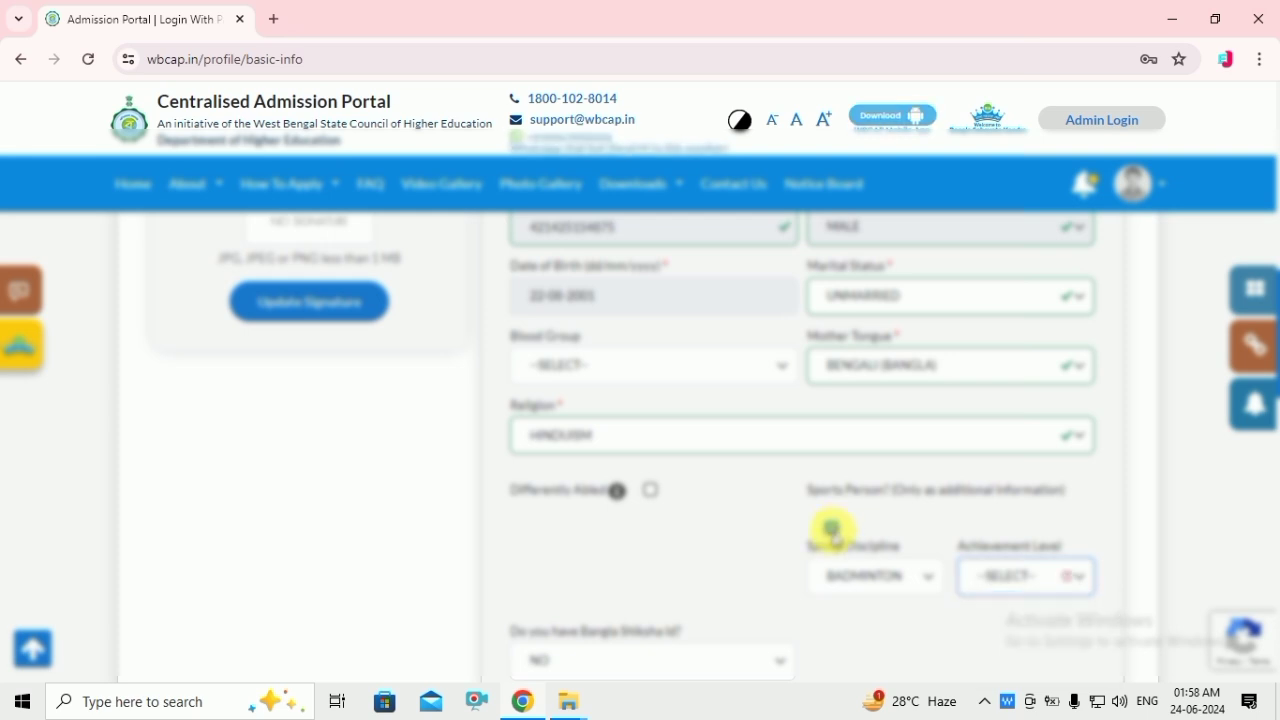
click(829, 528)
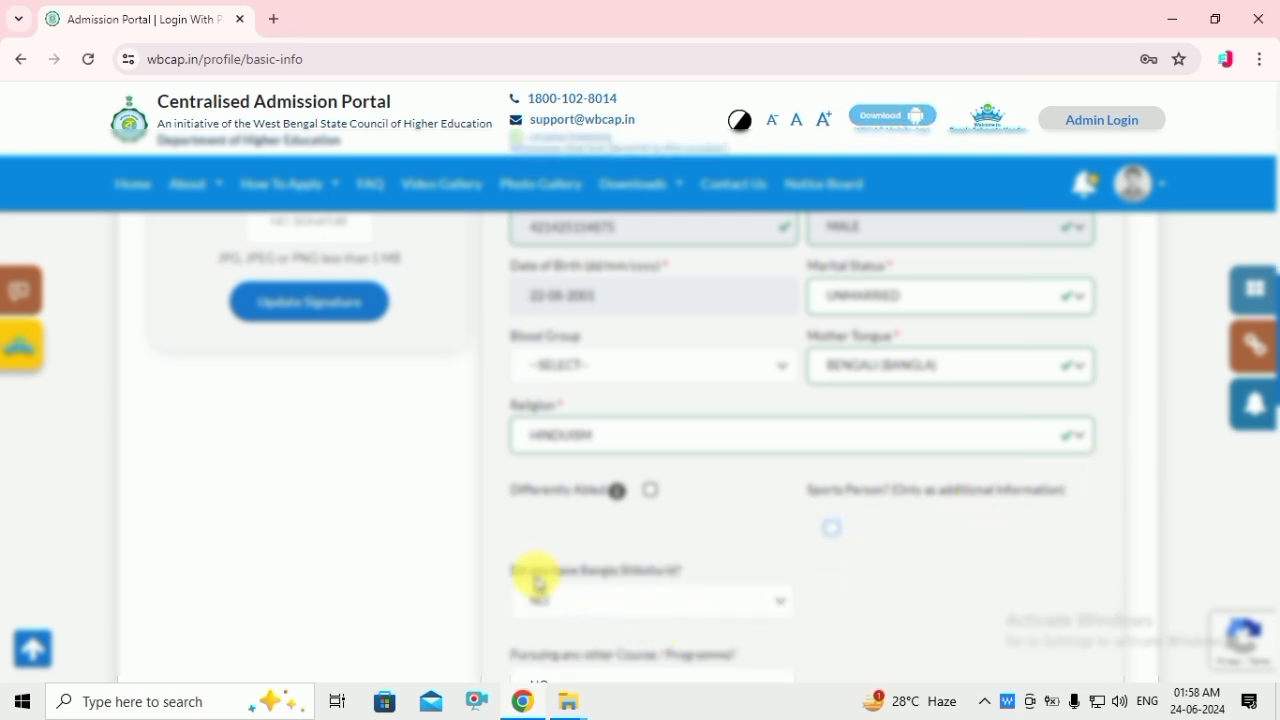
Step: Keep NO for the Bangla Shiksha ID question and move on to the nearest railway station field
click(600, 600)
click(548, 661)
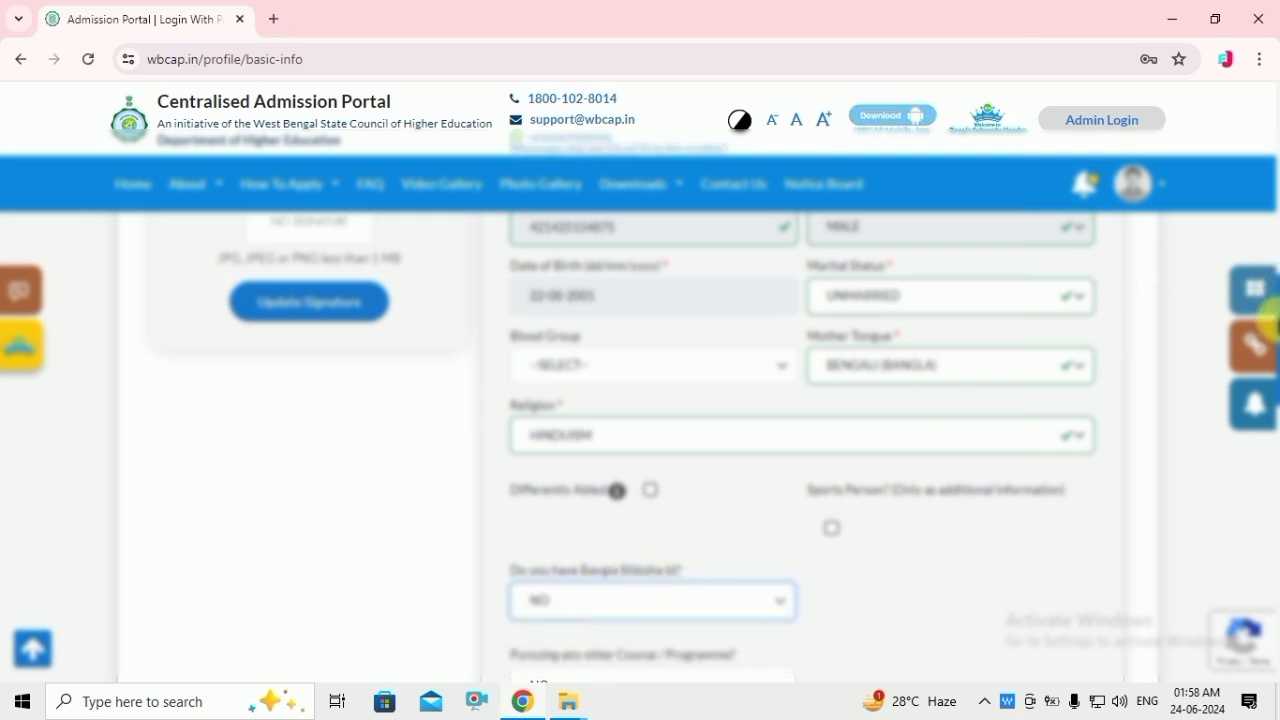
drag(1272, 340, 1273, 412)
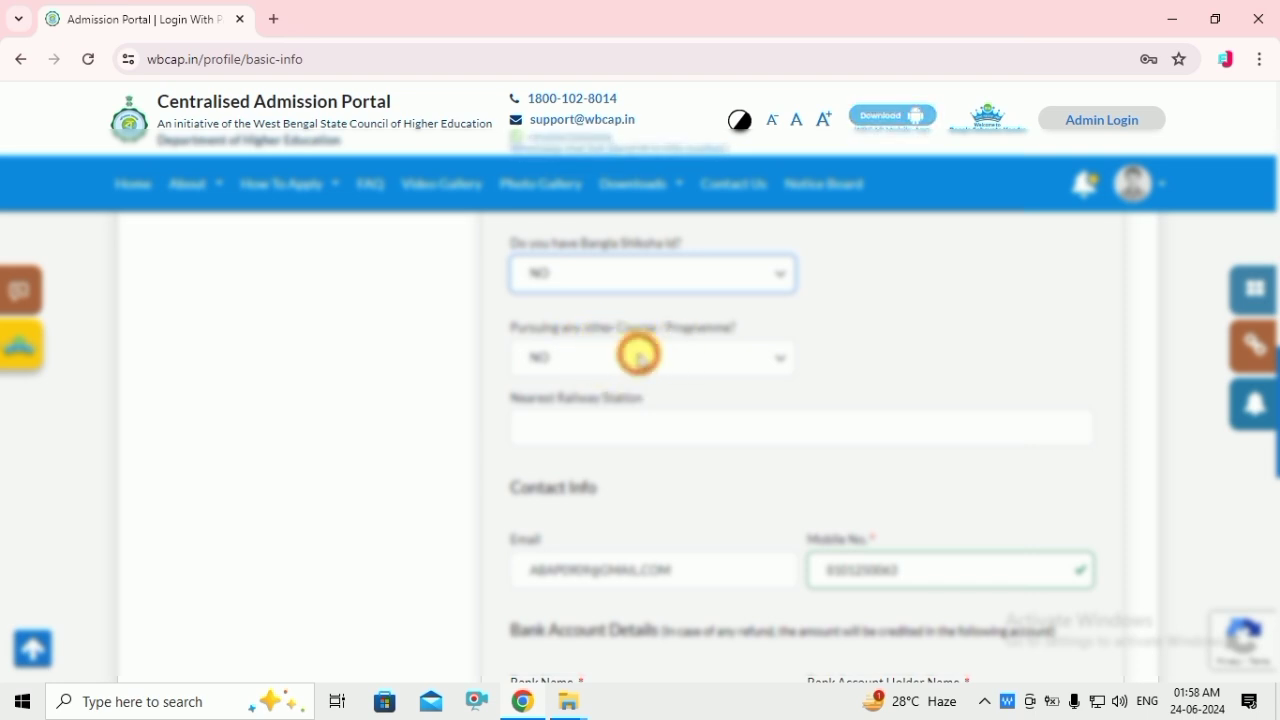
click(640, 358)
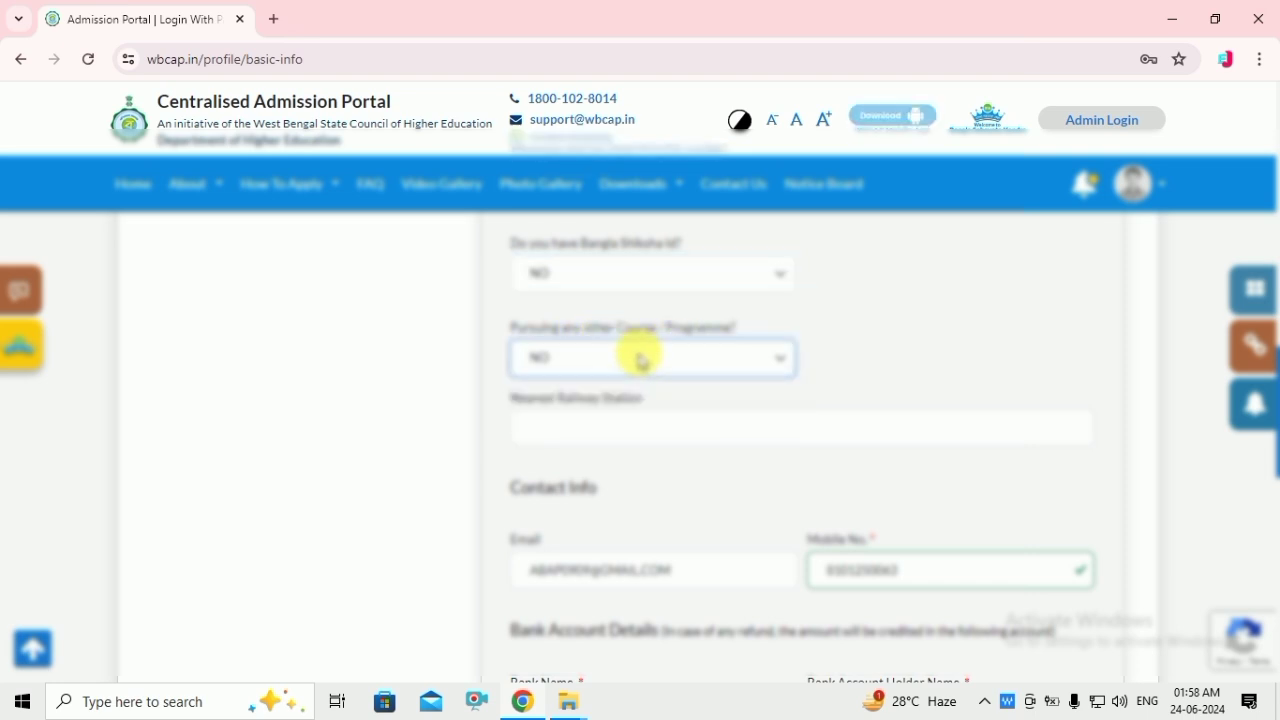
click(628, 426)
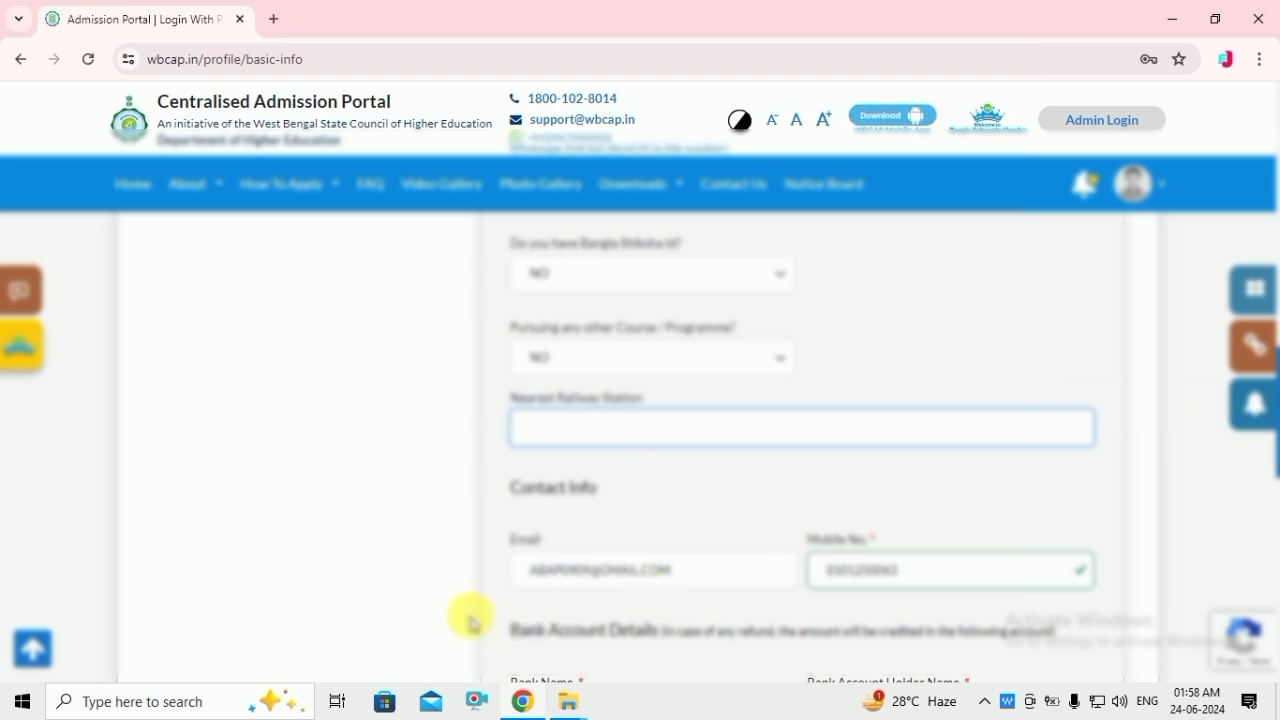
Step: Pick BANK OF INDIA from the Bank Name list in Bank Account Details
drag(1277, 447, 1268, 523)
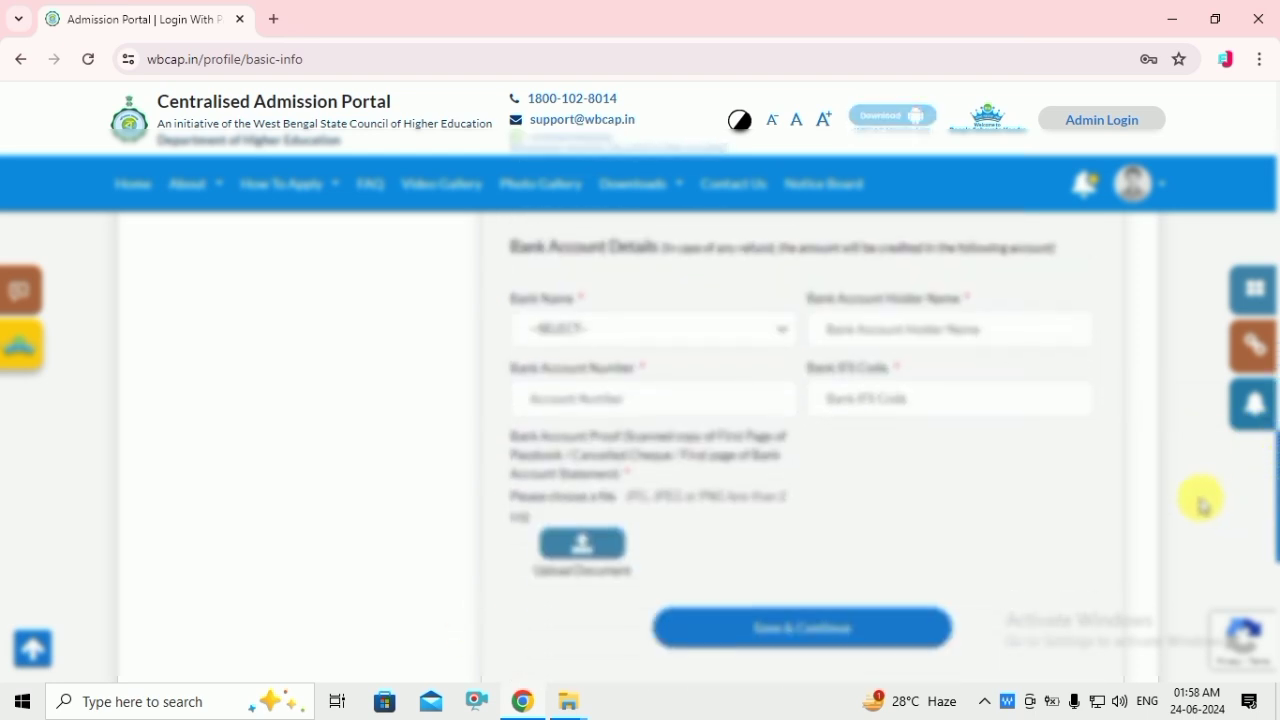
click(646, 325)
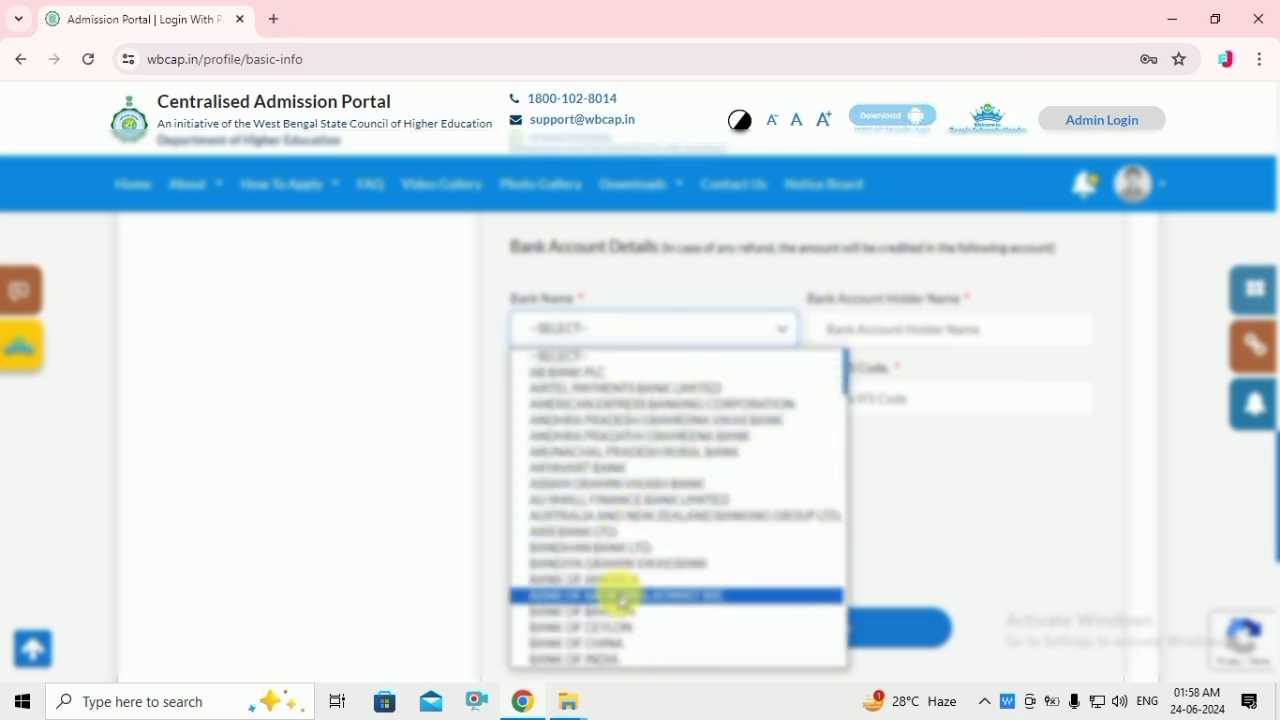
scroll(594, 597, down, 6)
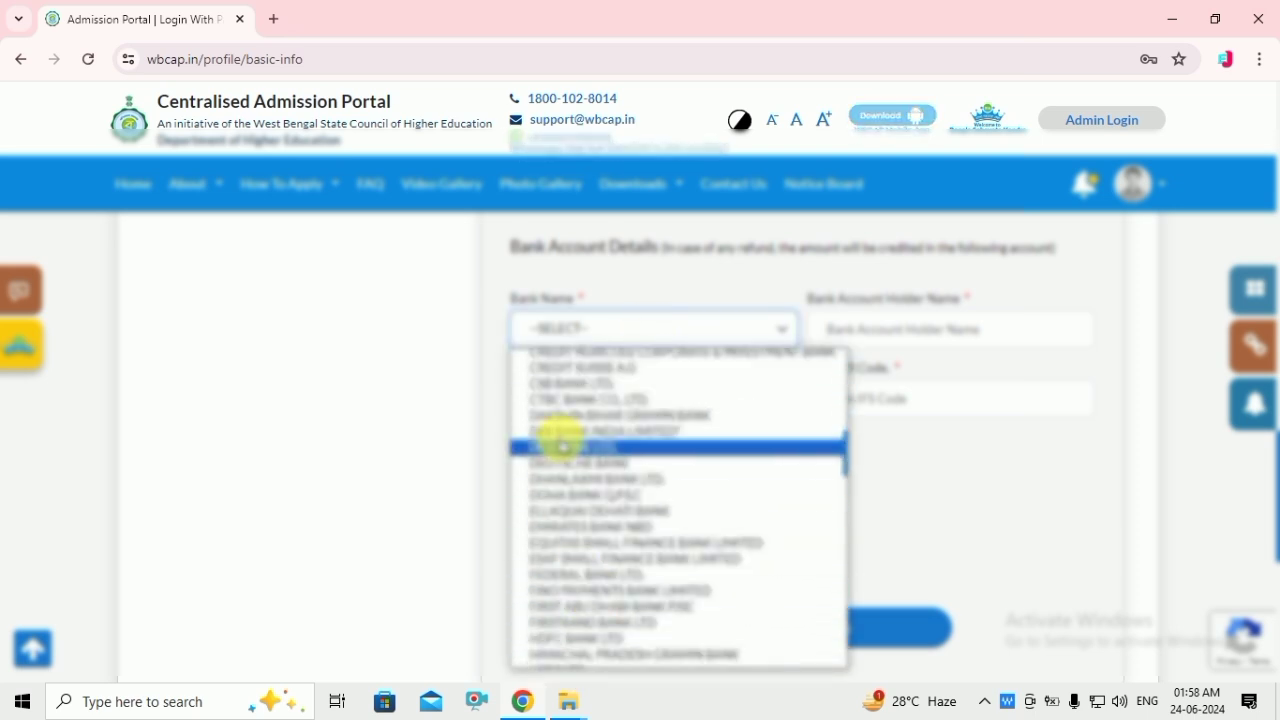
scroll(573, 440, up, 4)
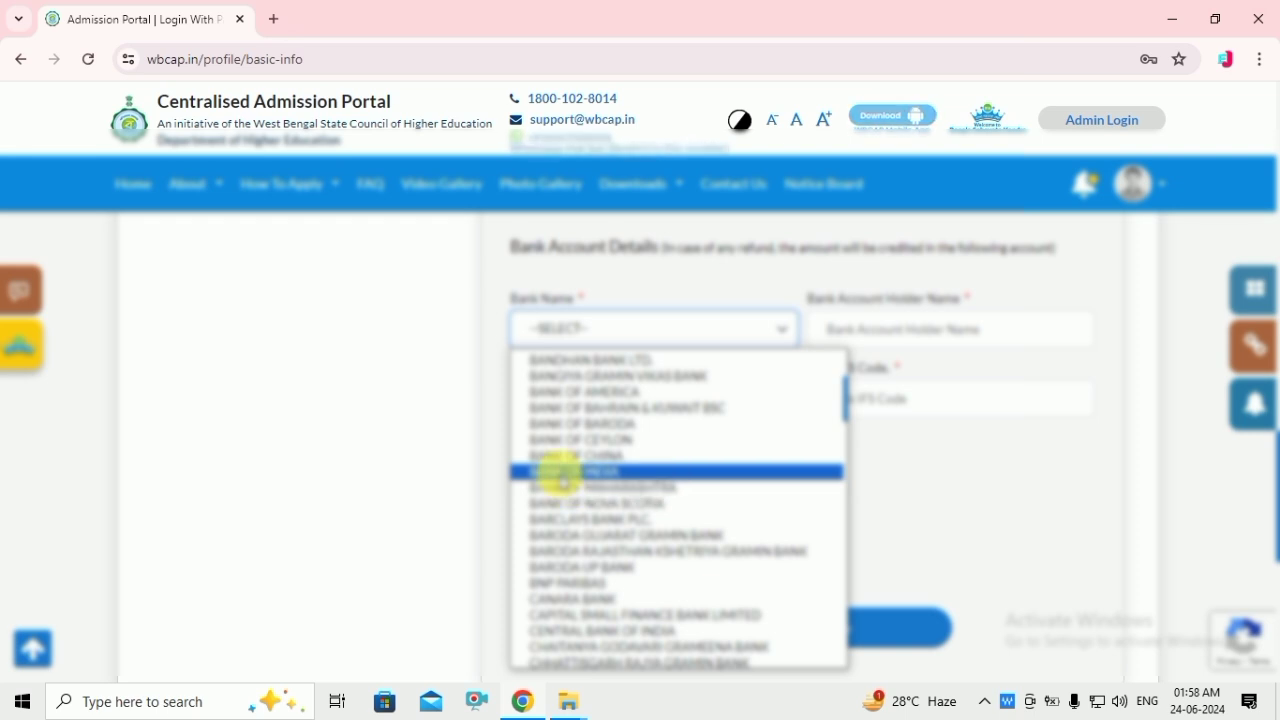
click(562, 471)
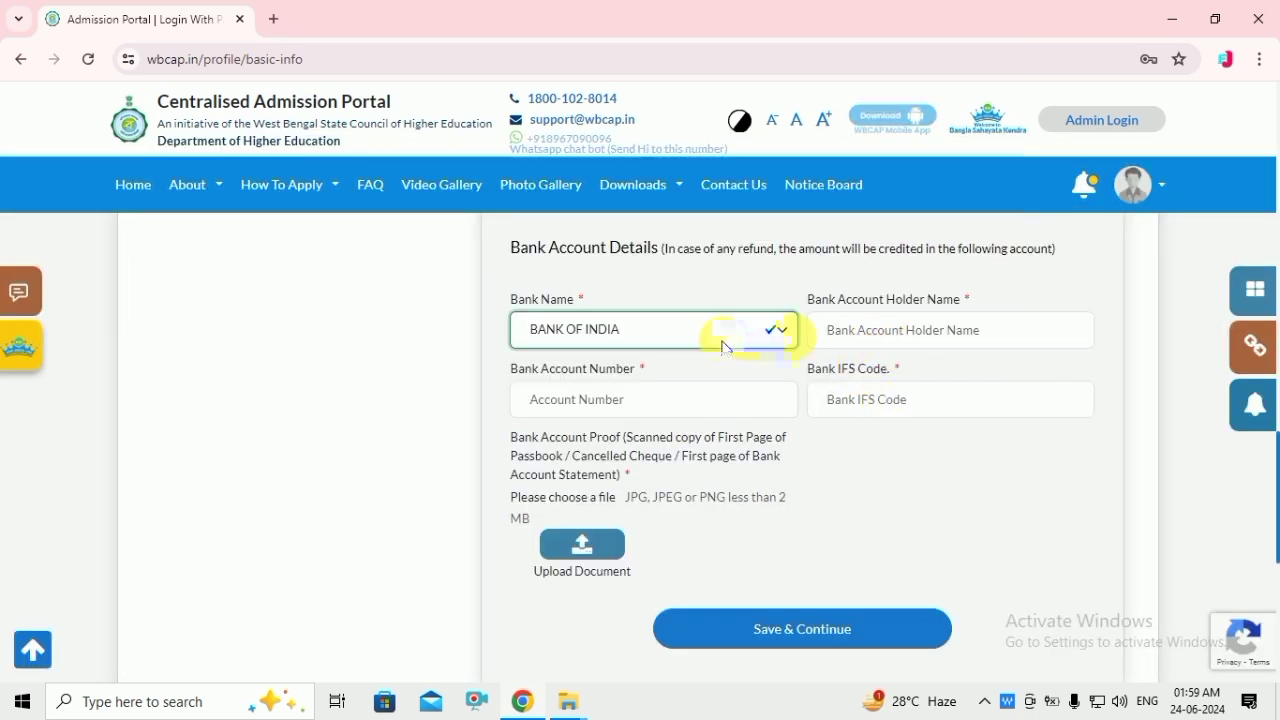
click(951, 329)
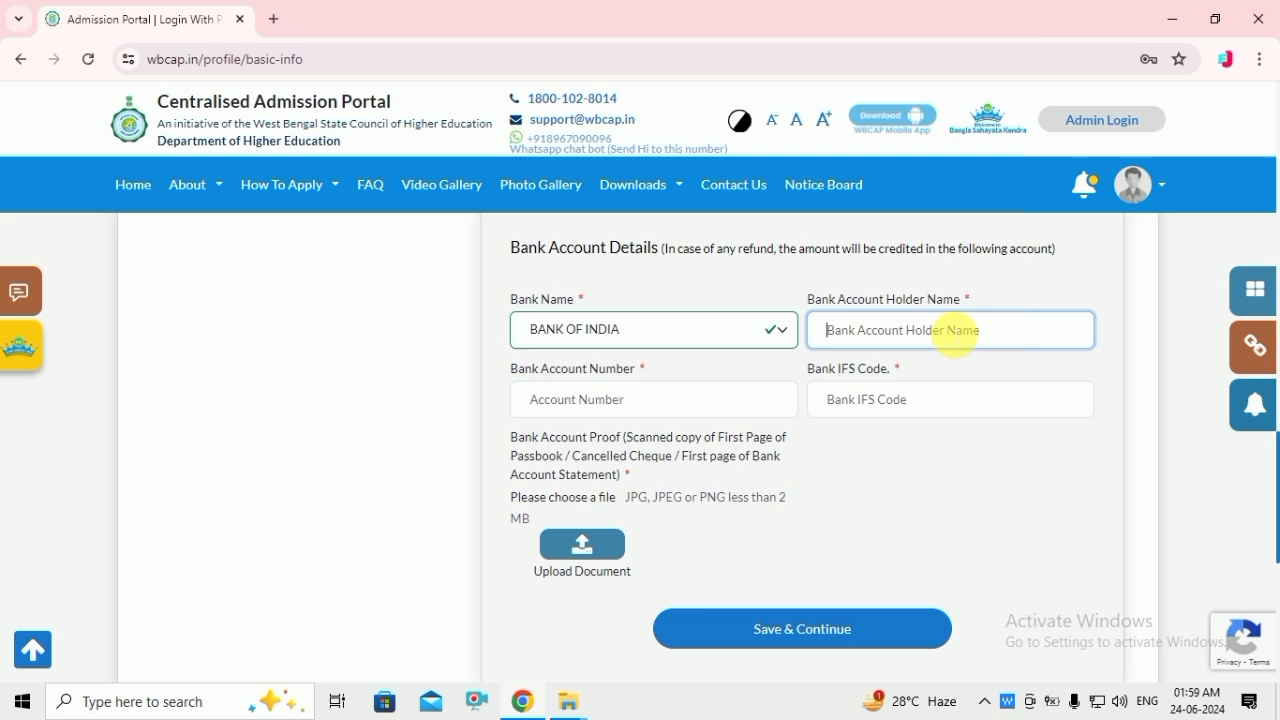
Step: Change the bank name to STATE BANK OF INDIA
click(673, 332)
scroll(663, 549, down, 5)
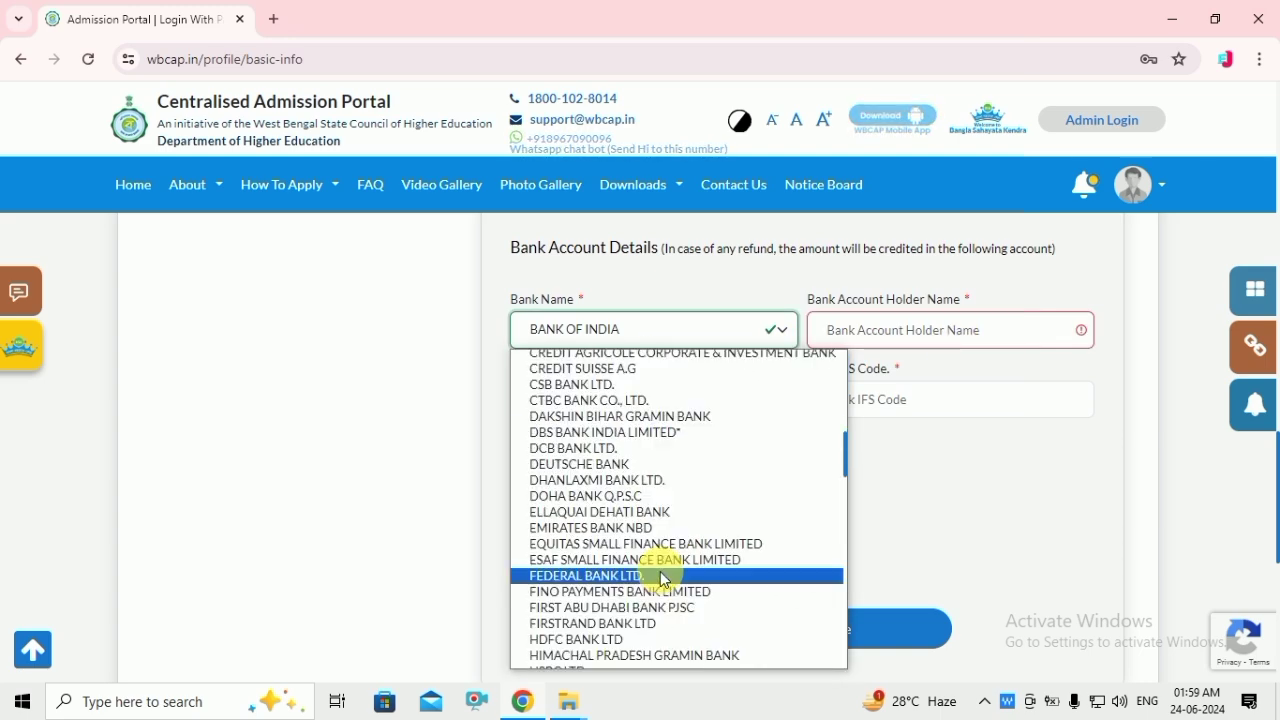
scroll(660, 583, down, 5)
scroll(652, 598, up, 2)
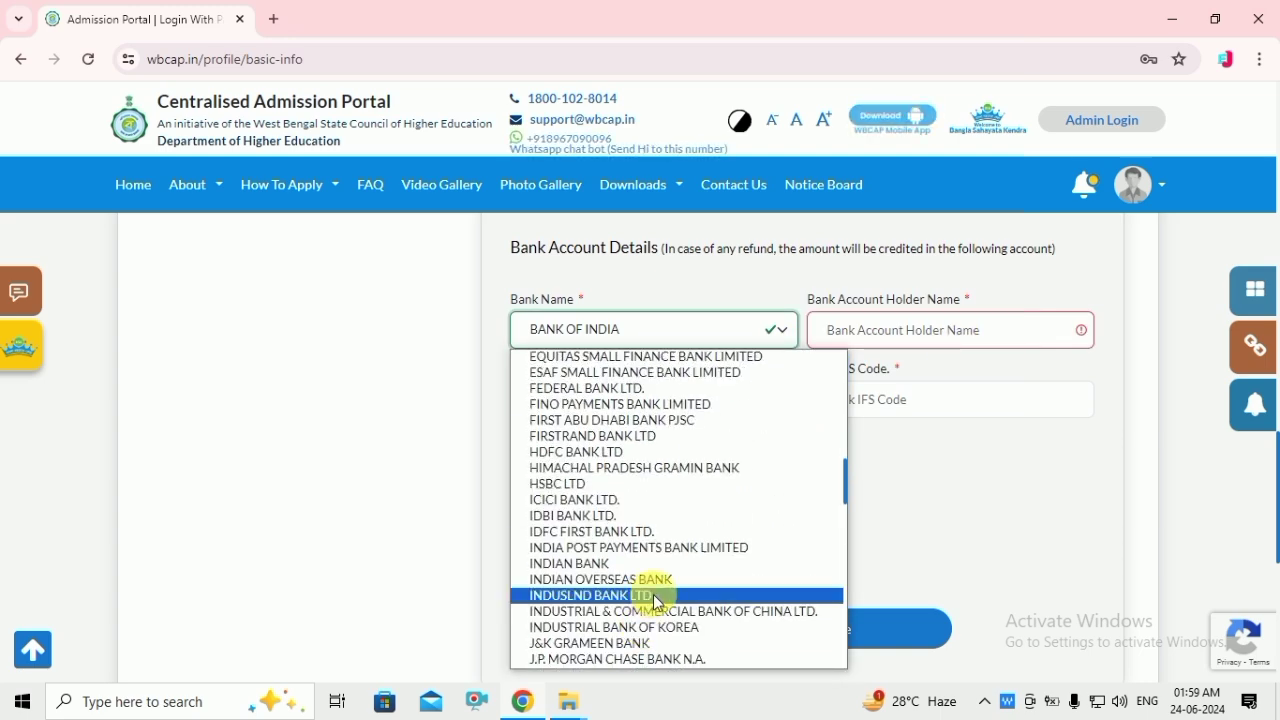
scroll(652, 596, down, 10)
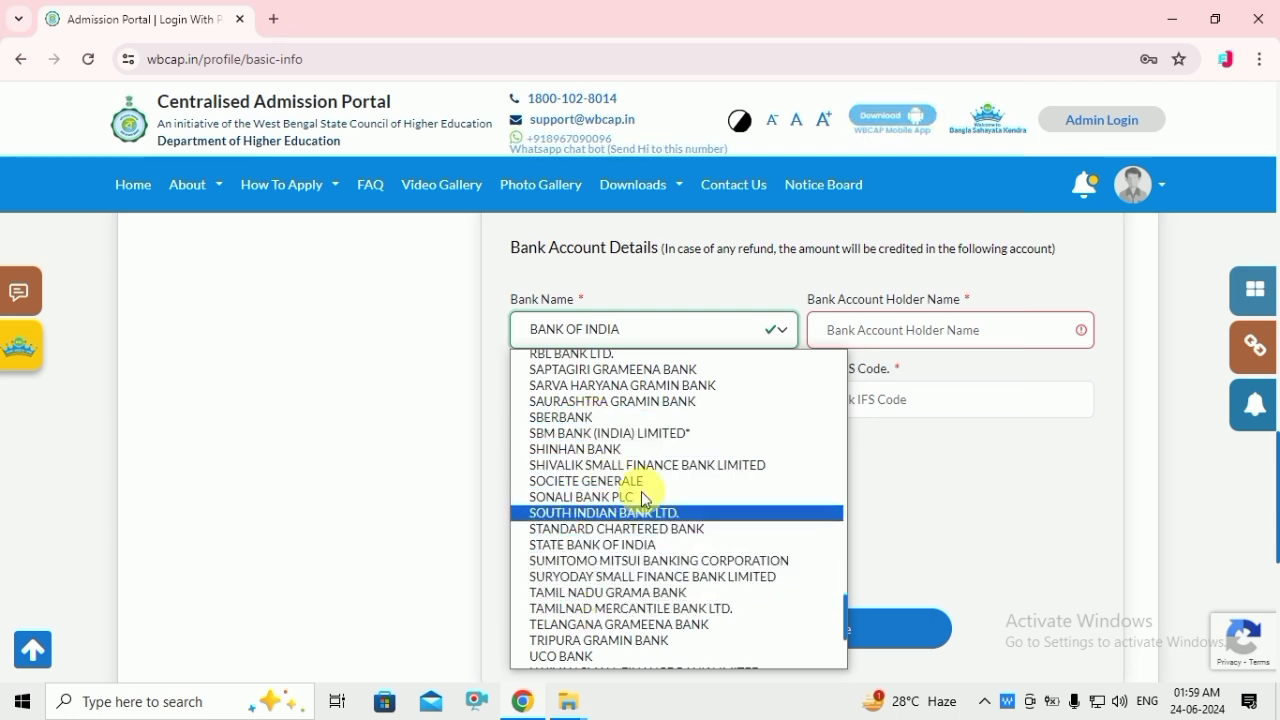
click(996, 520)
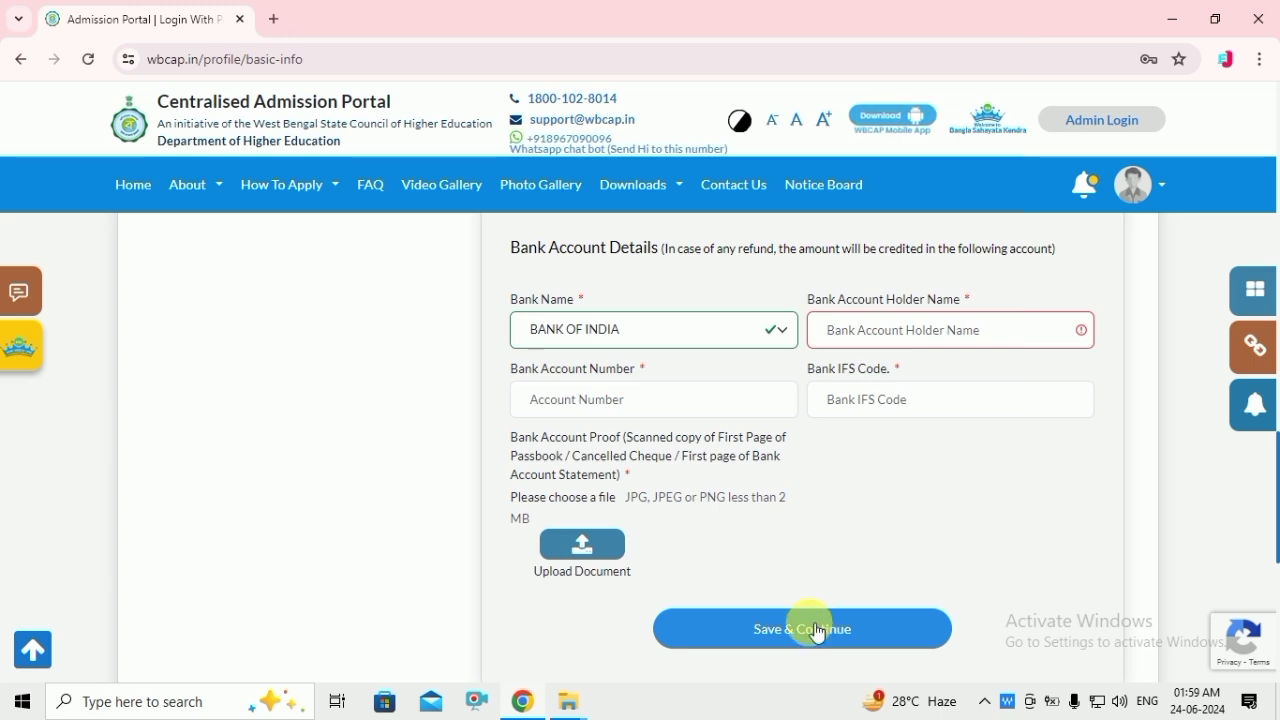
click(675, 340)
scroll(620, 520, down, 15)
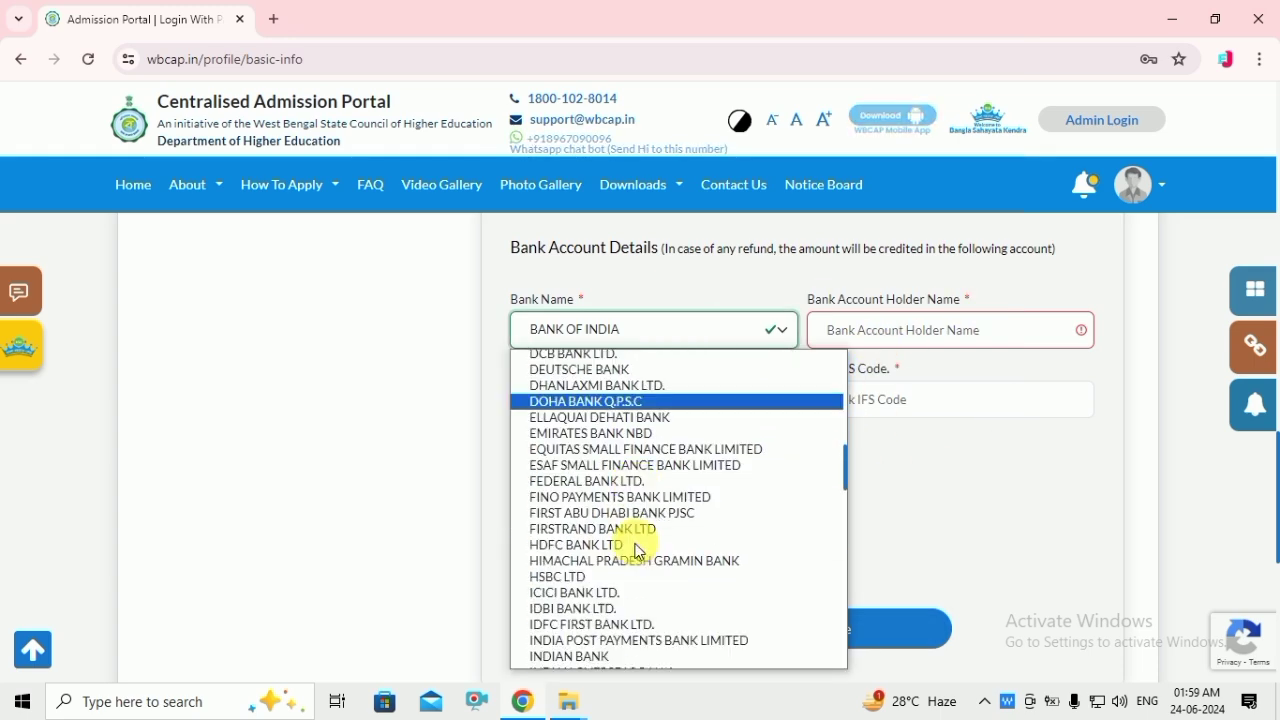
scroll(636, 543, up, 4)
scroll(700, 540, down, 20)
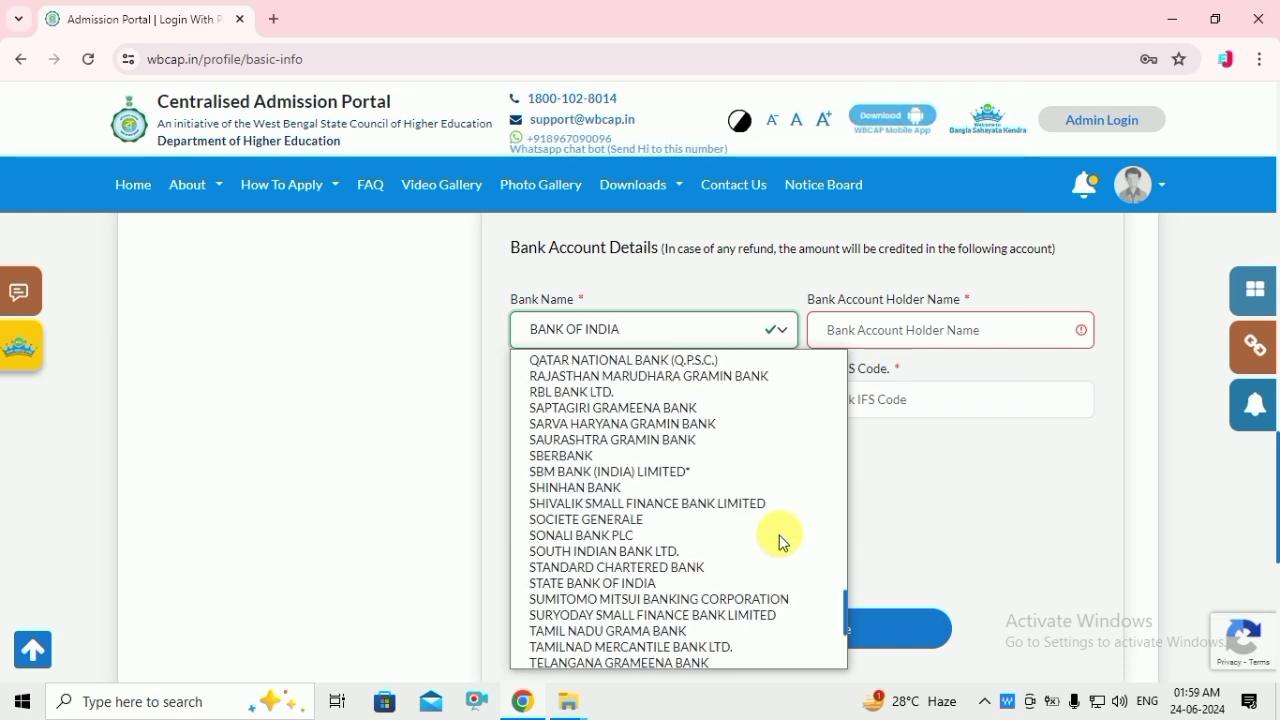
click(598, 552)
click(966, 324)
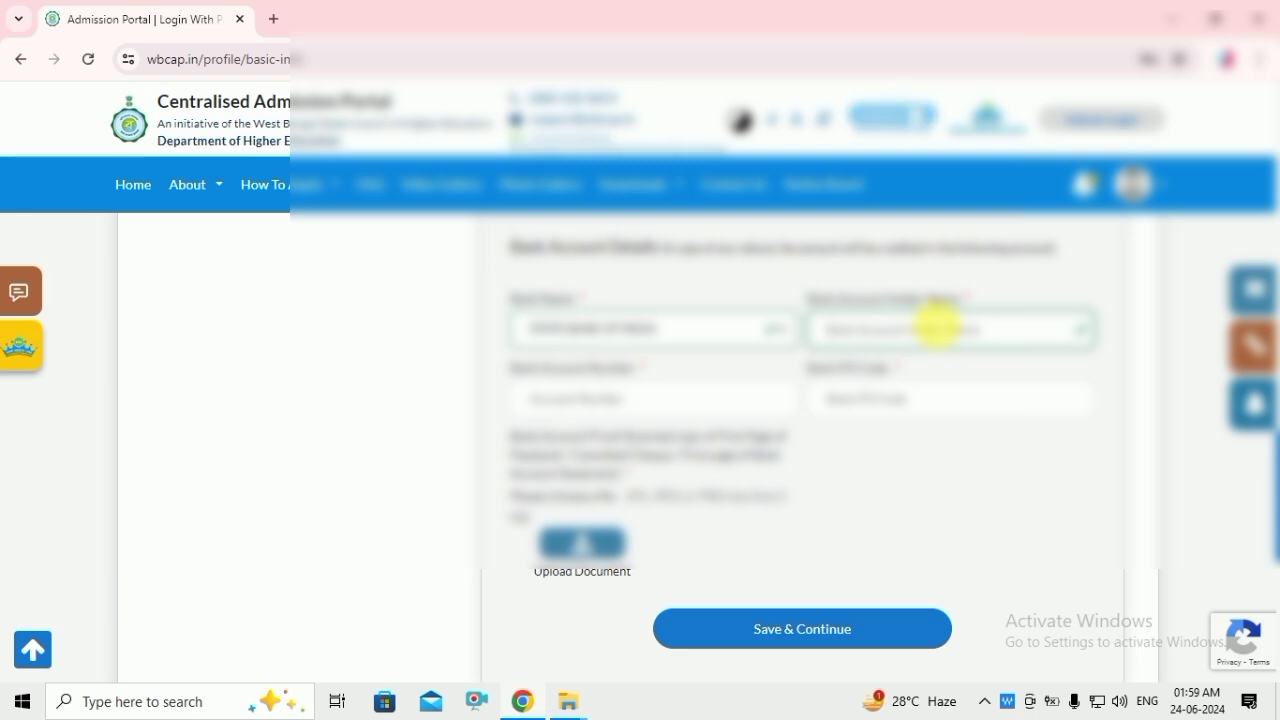
Step: Enter the account holder's name, bank account number and bank IFS code
text(B)
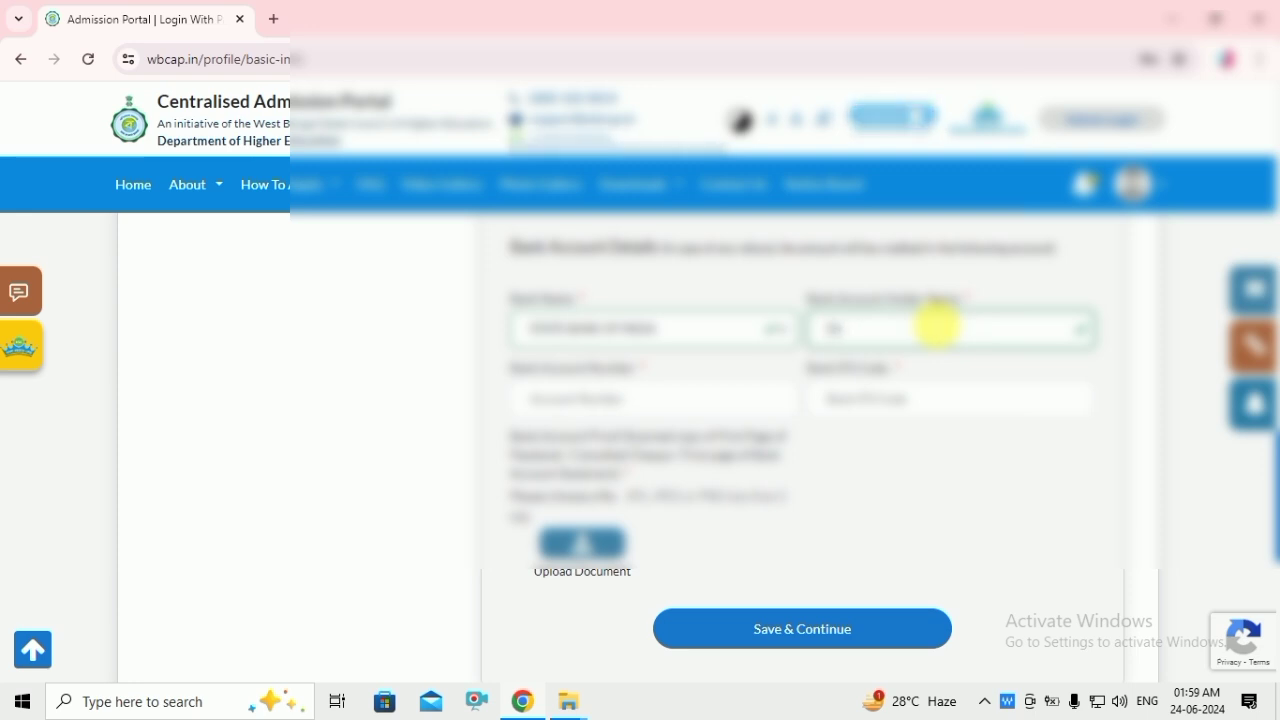
key(BackSpace)
key(BackSpace)
text(B)
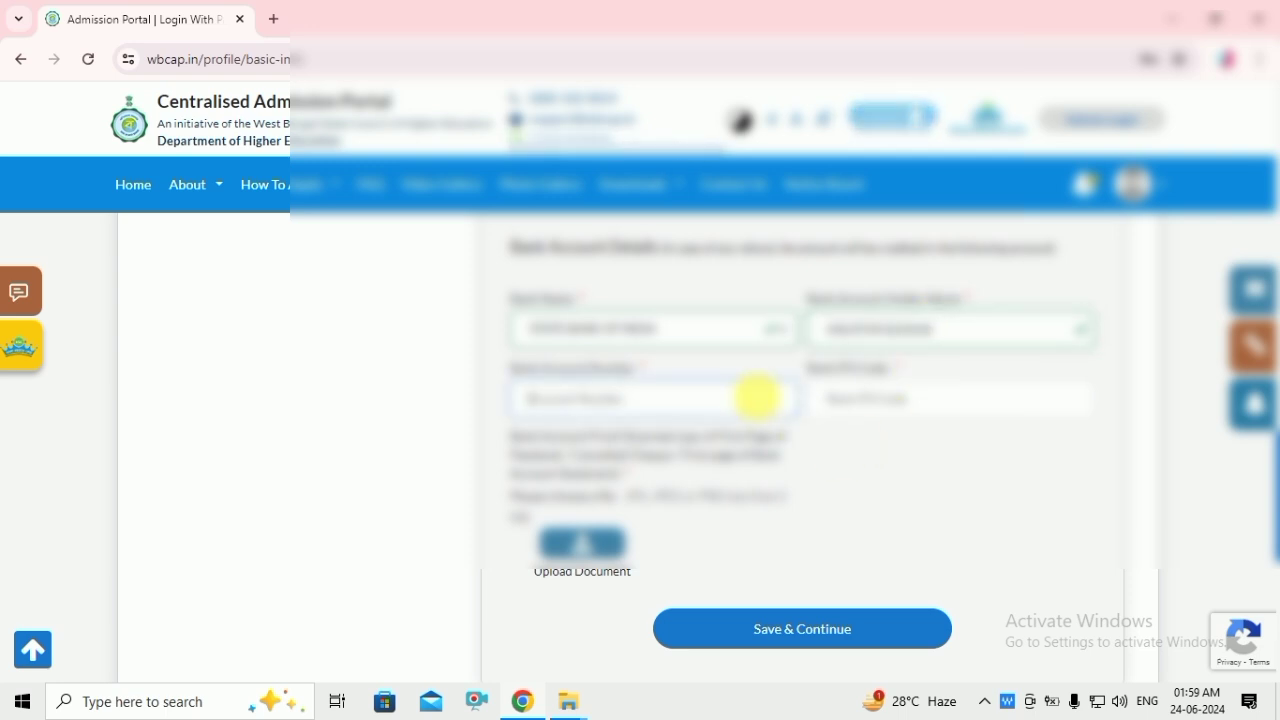
text(38)
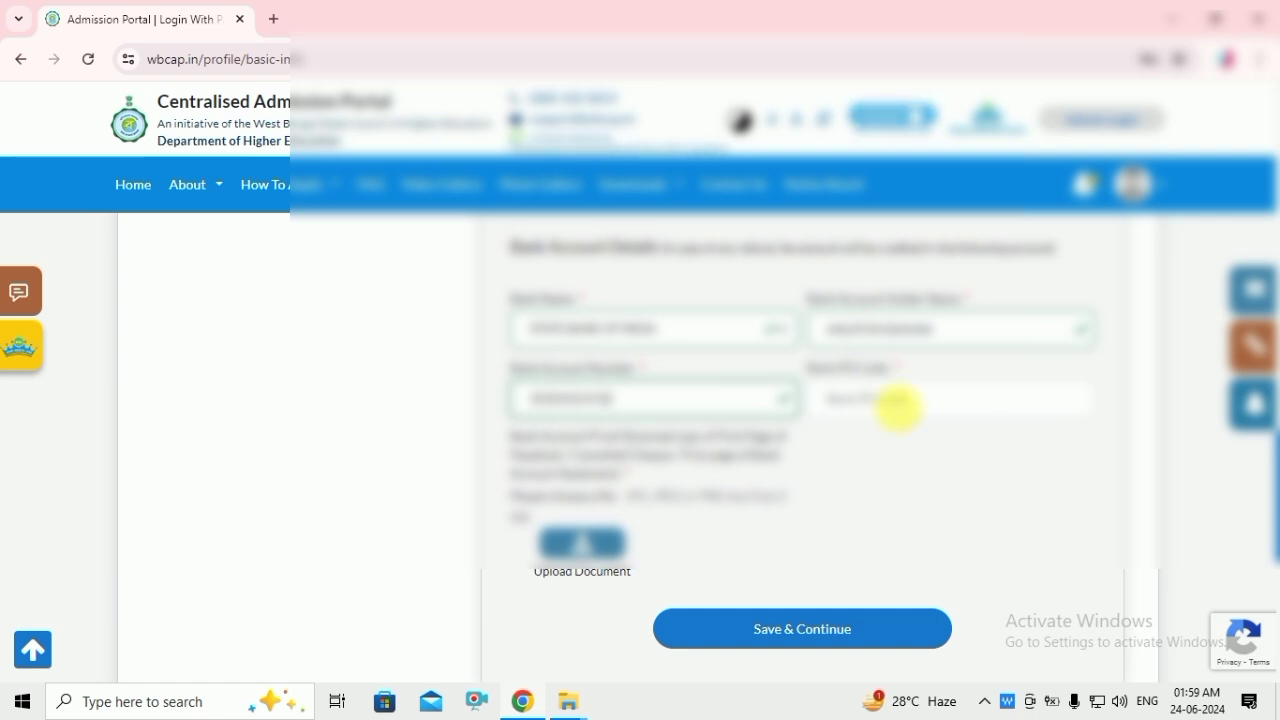
click(898, 405)
text(S)
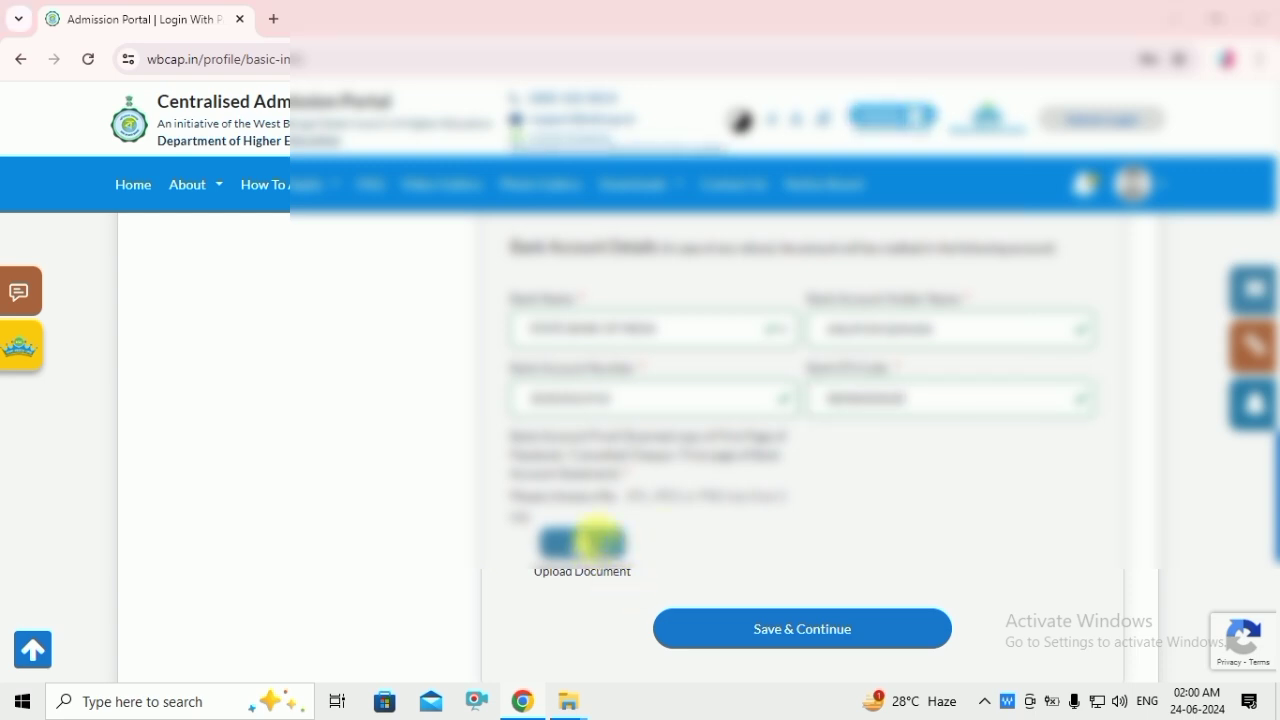
Step: Upload the image file from the Videos folder as the bank account proof document
click(597, 541)
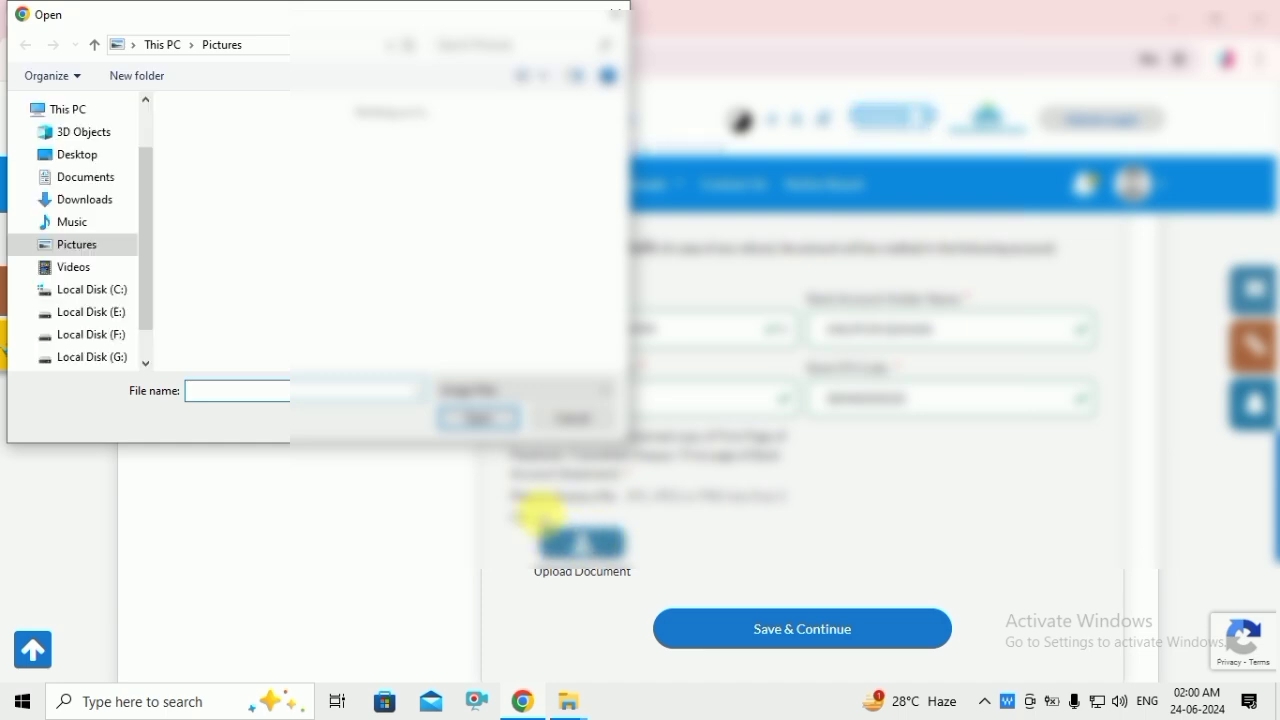
click(92, 268)
double_click(441, 205)
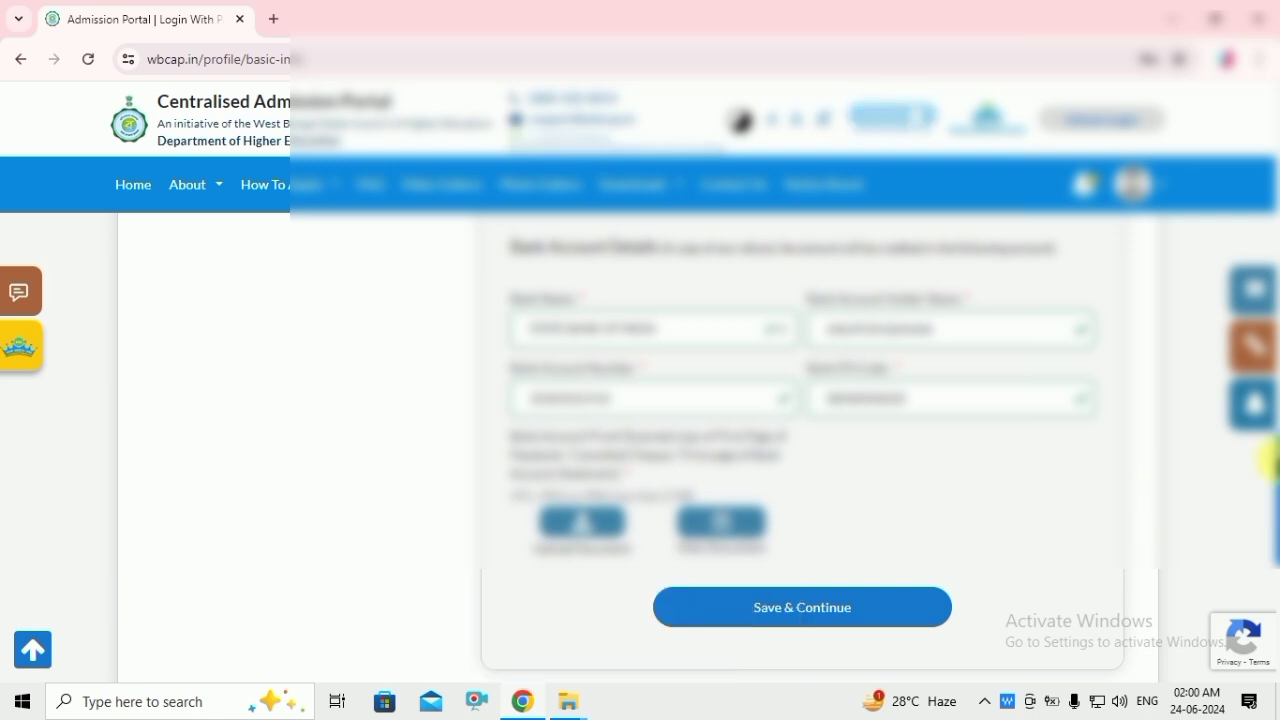
drag(1265, 463, 1273, 342)
drag(1268, 290, 1269, 498)
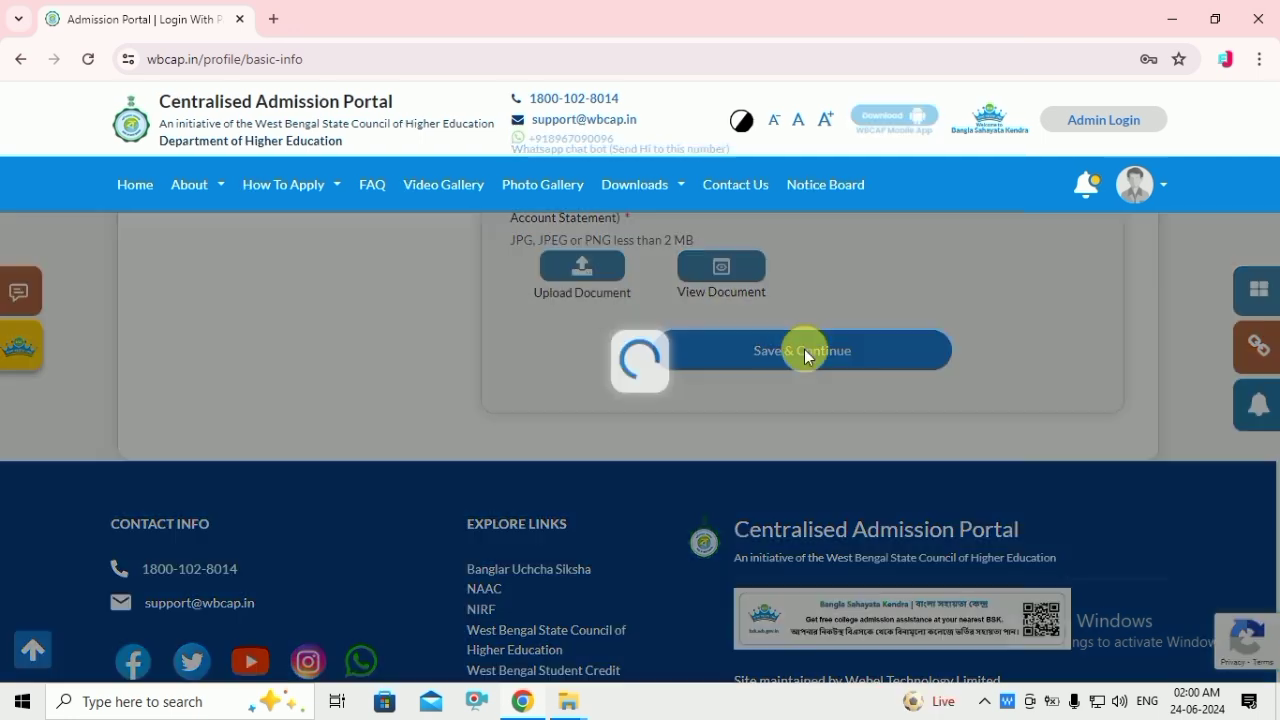
Step: Save & Continue the basic info page, confirm with OK, and close the Permanent Address guide
click(810, 352)
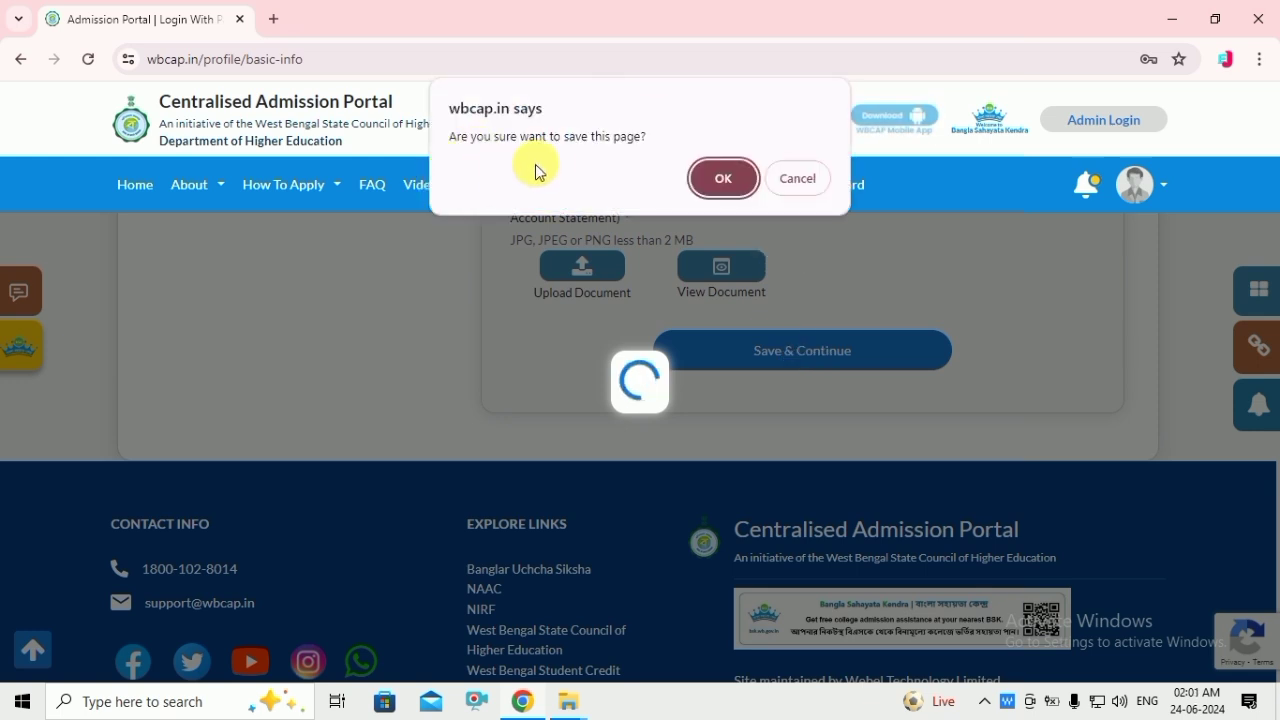
click(717, 184)
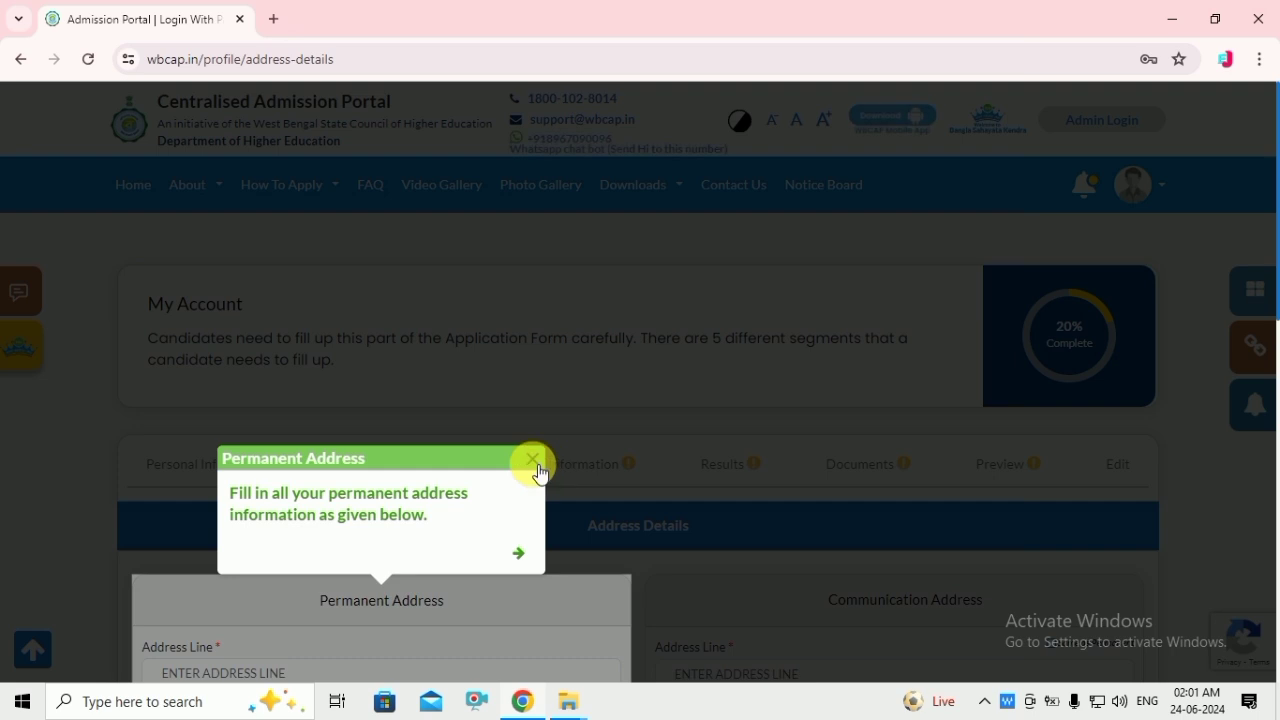
click(533, 460)
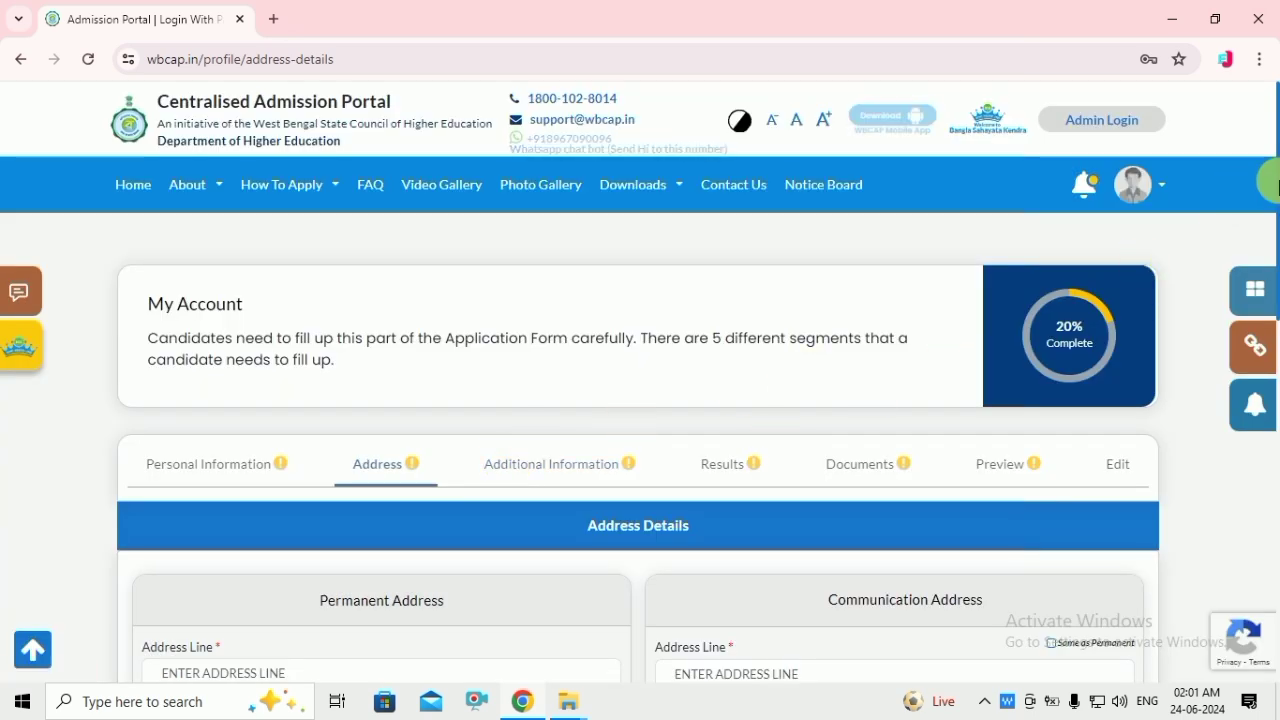
scroll(624, 440, down, 1)
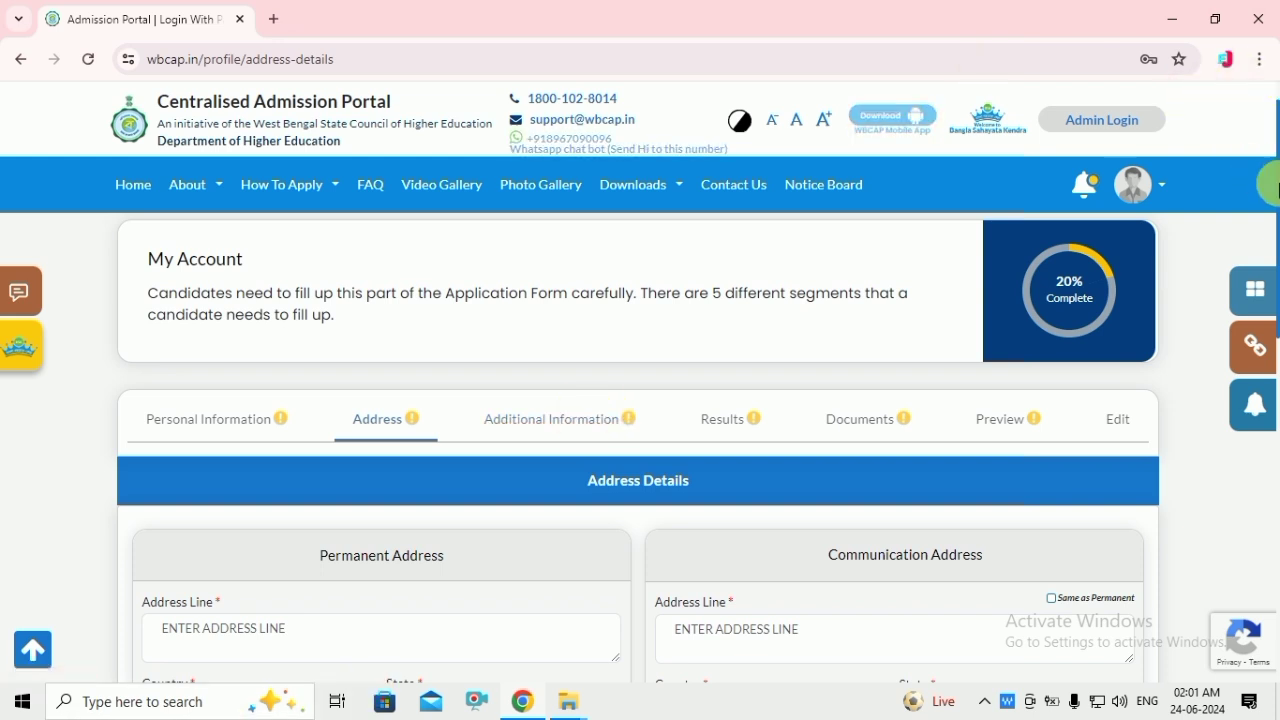
scroll(1268, 188, down, 2)
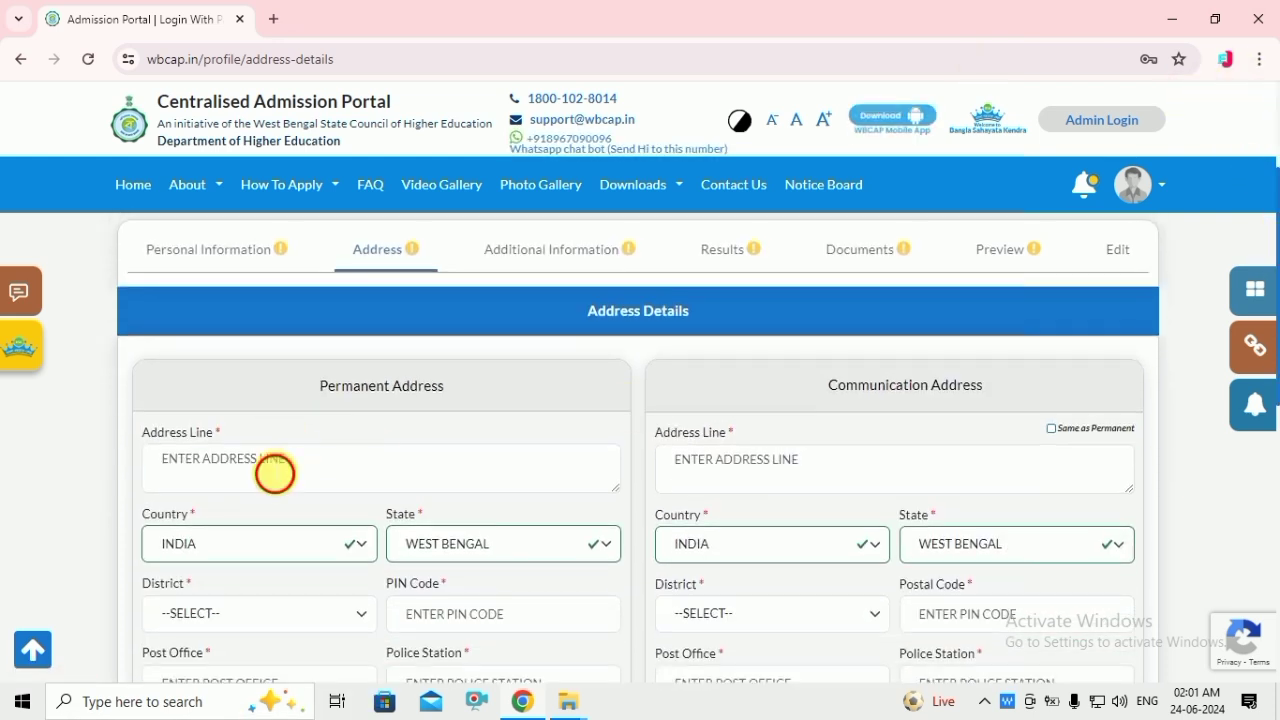
Step: Fill the permanent address line from the saved autofill entry and choose its district
click(275, 474)
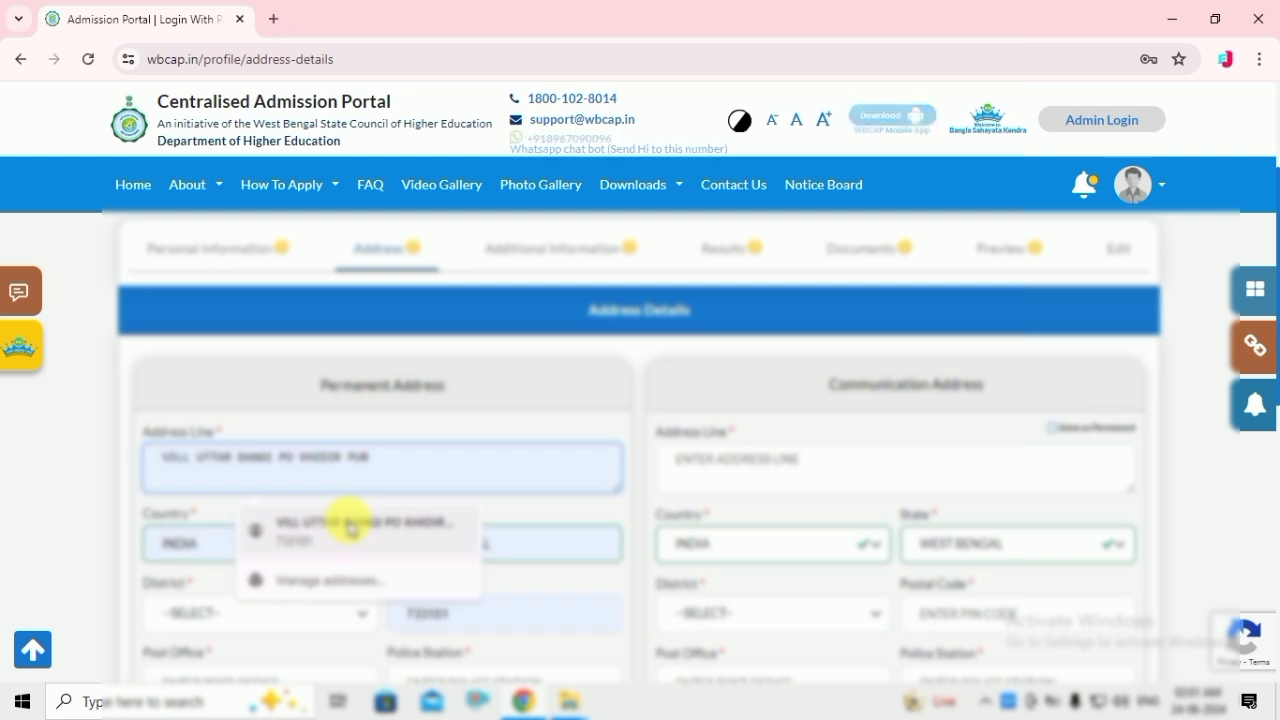
click(352, 528)
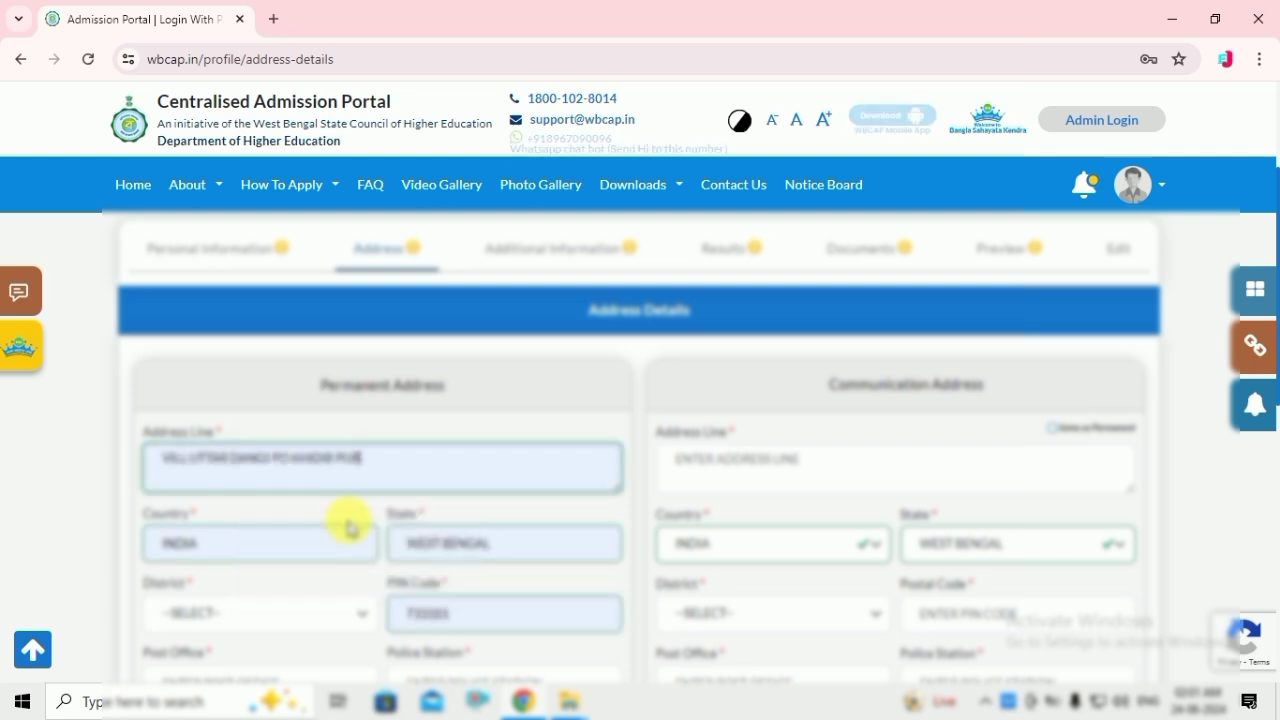
click(191, 613)
click(233, 362)
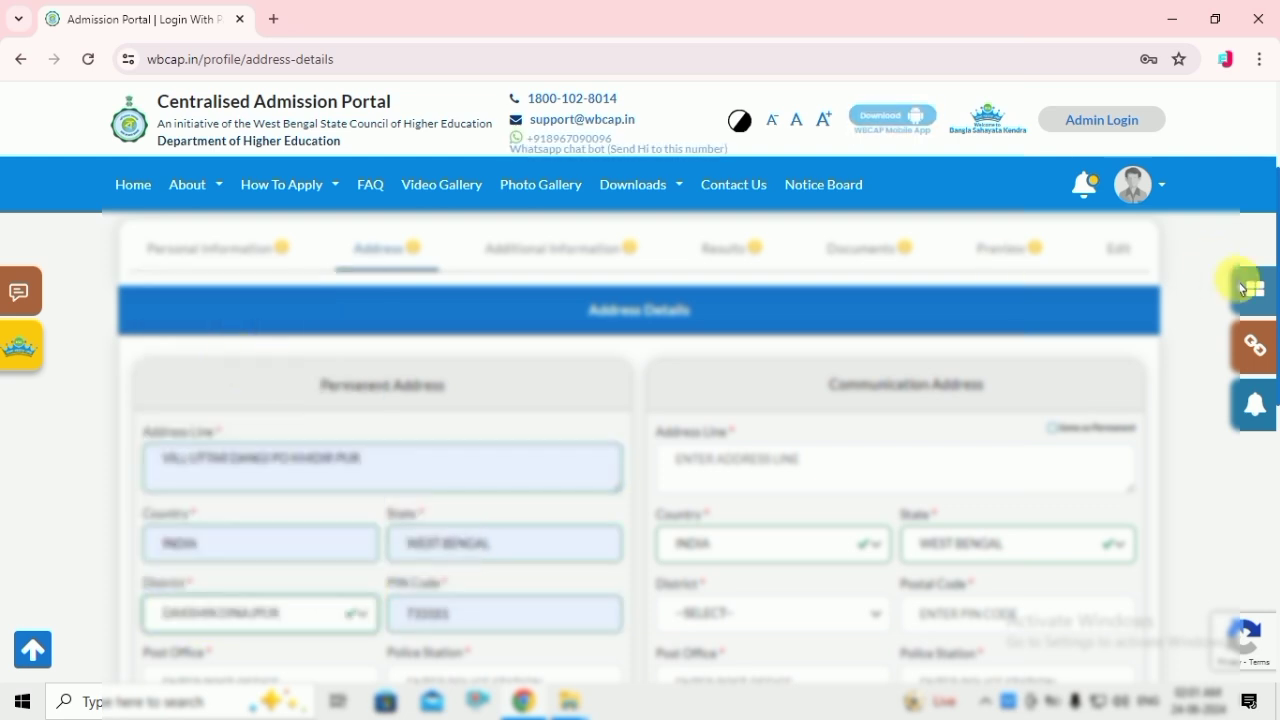
scroll(1248, 288, down, 1)
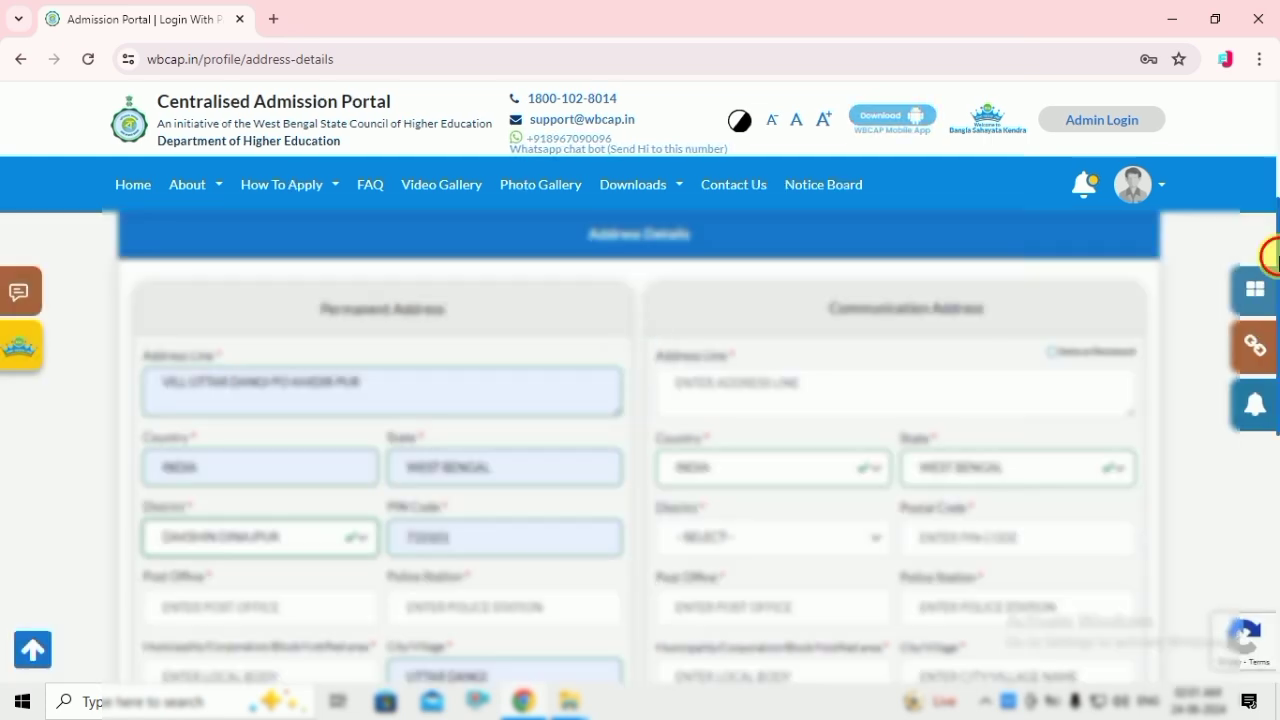
scroll(361, 427, down, 3)
Step: Choose the post office and police station, then start typing the municipality or local body
click(268, 453)
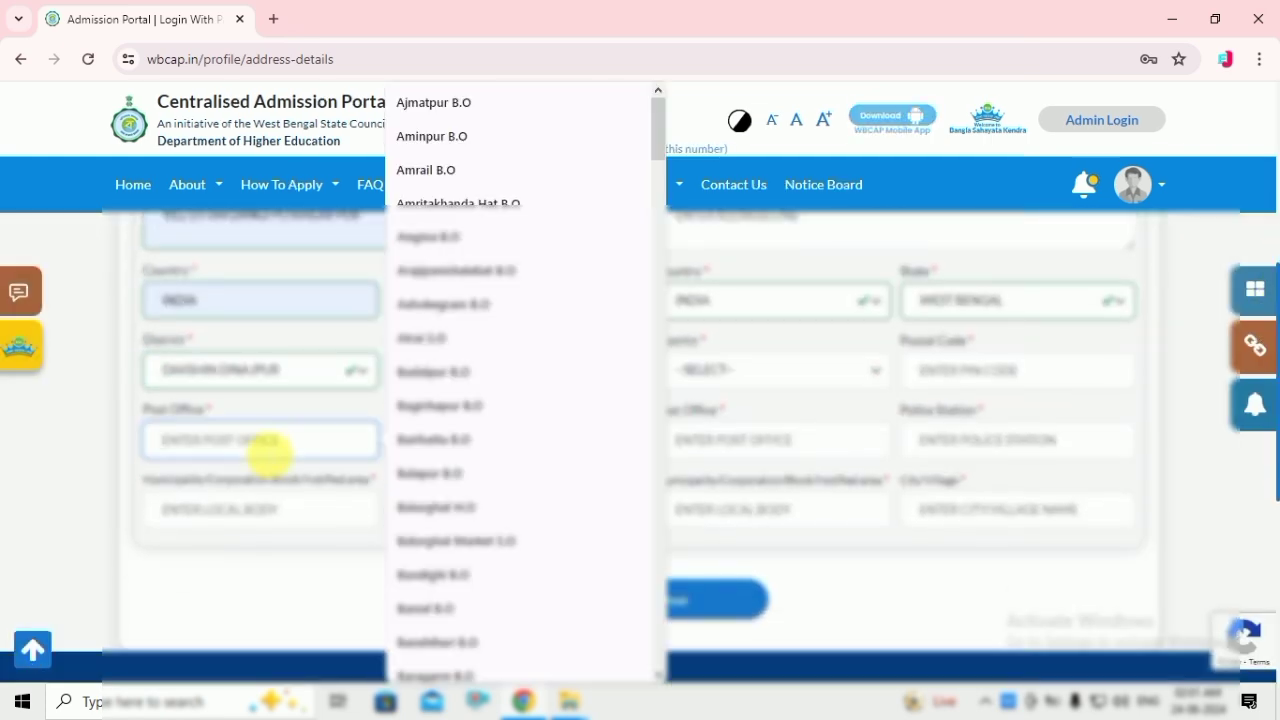
click(423, 408)
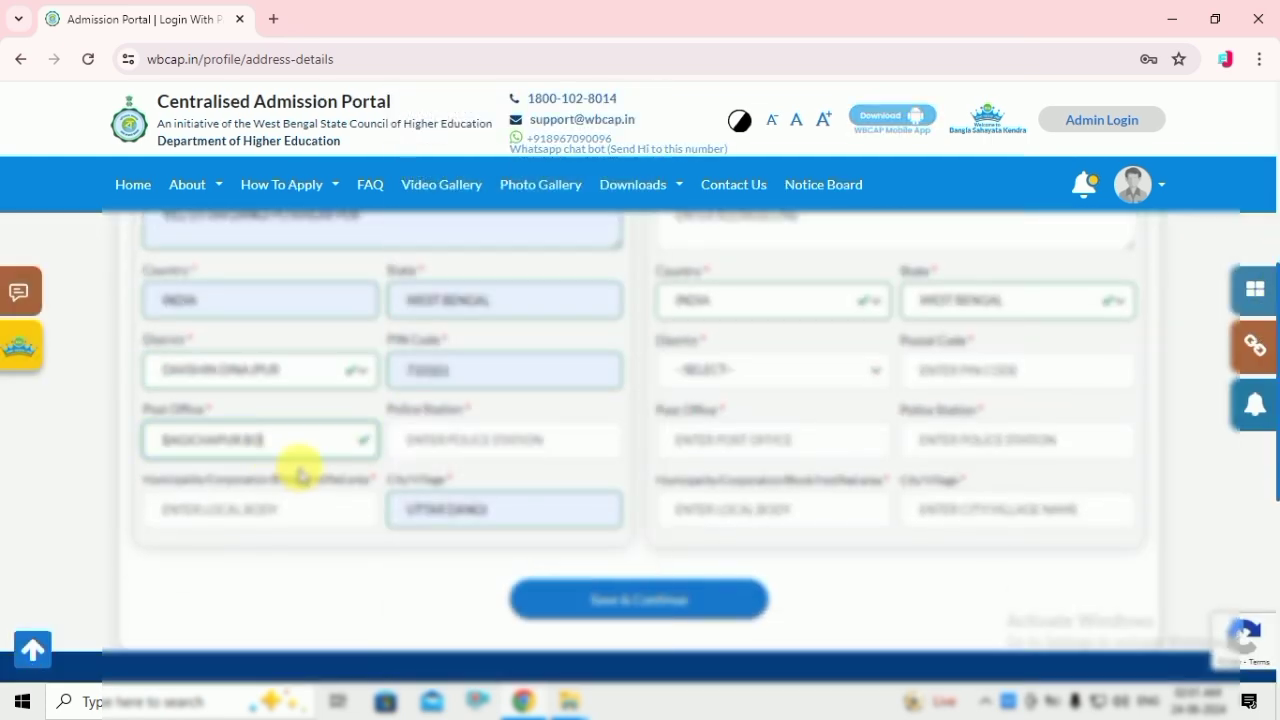
click(463, 447)
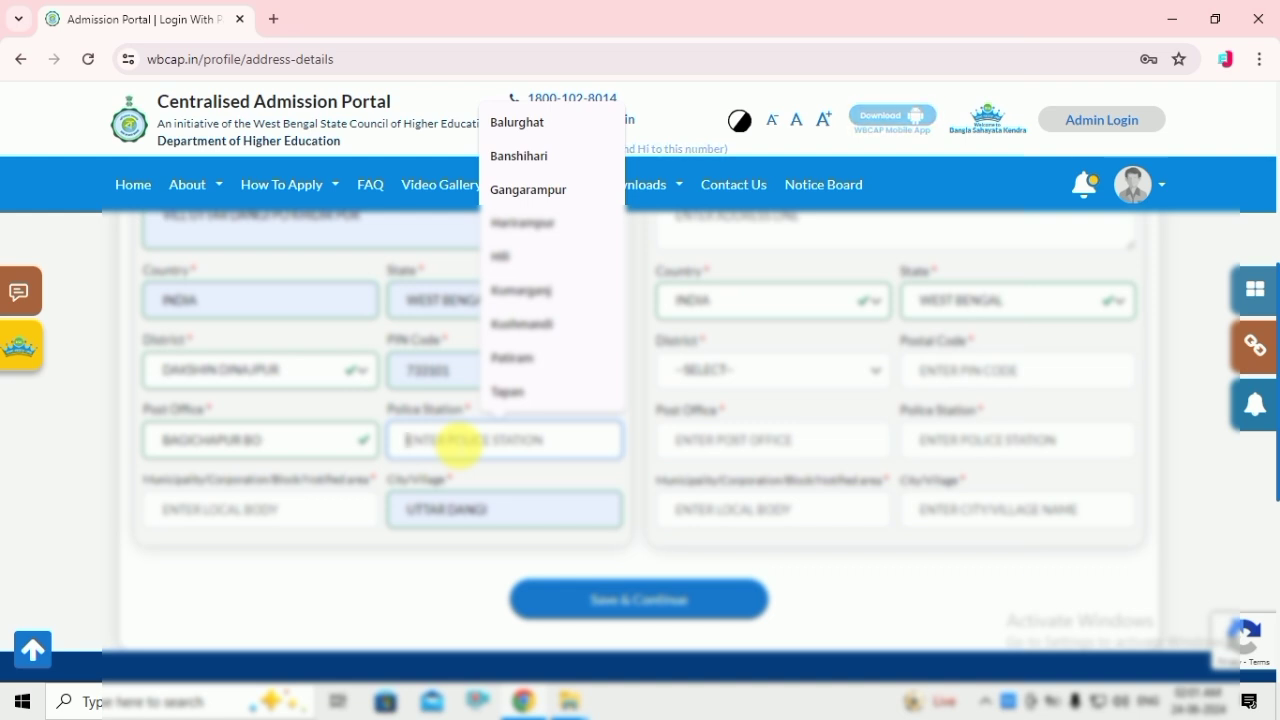
click(522, 124)
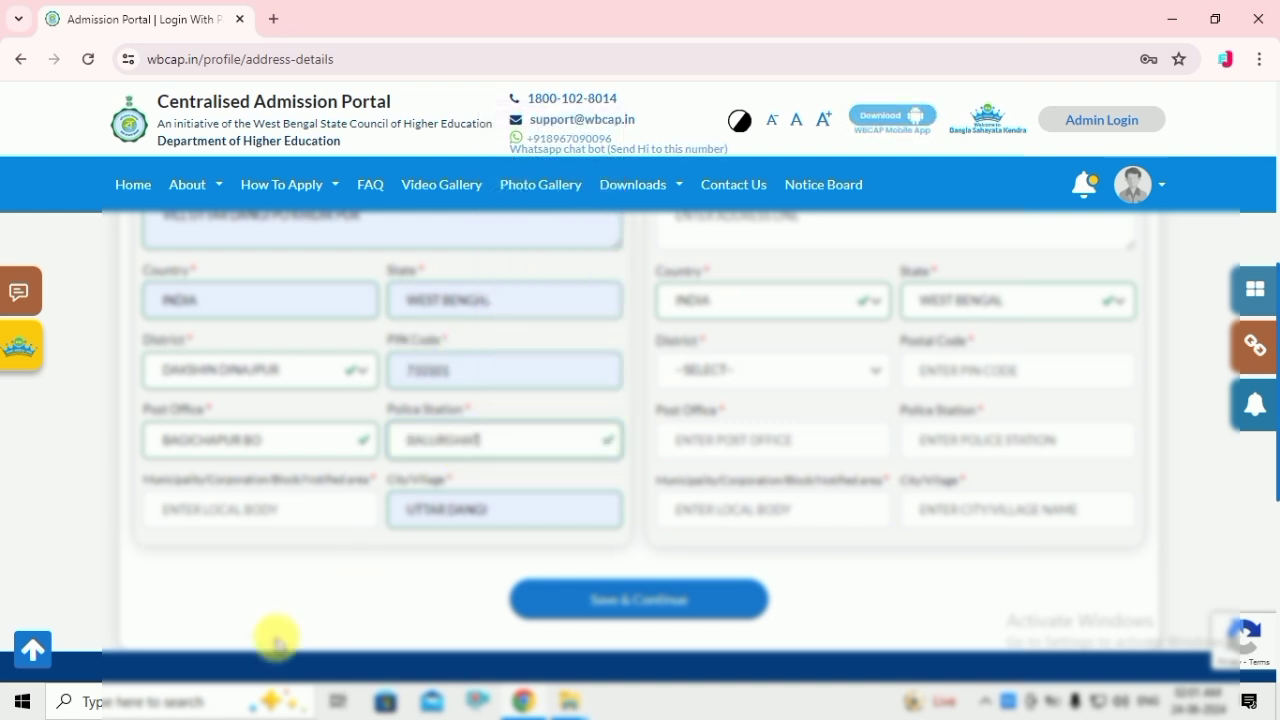
click(222, 510)
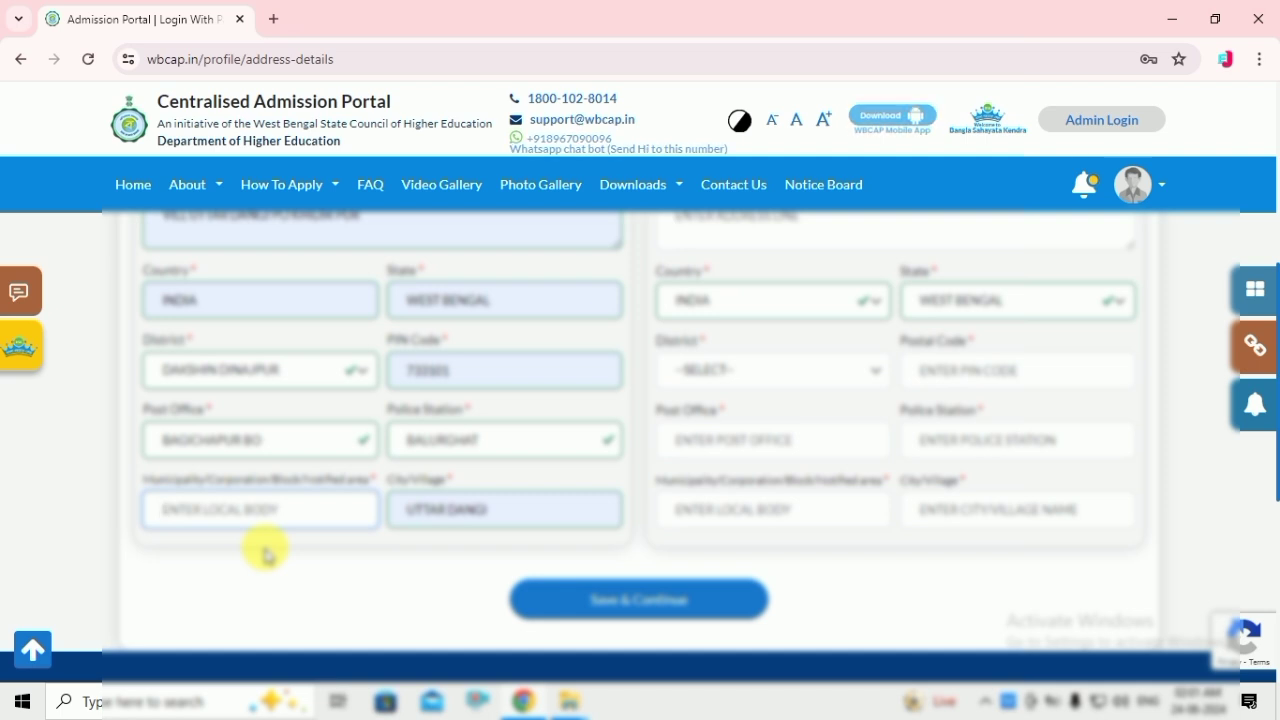
text(E)
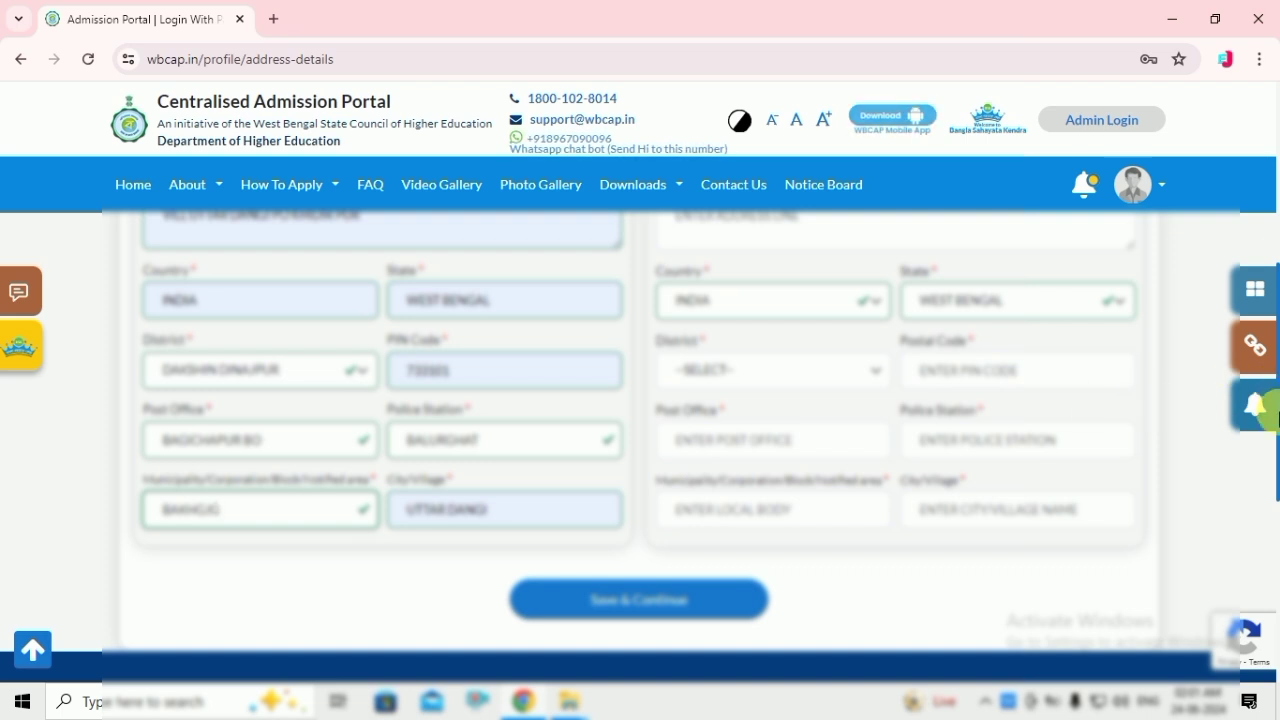
Step: Tick Same as Permanent for the communication address, decline Chrome's address save, and save the page
scroll(1268, 390, up, 1)
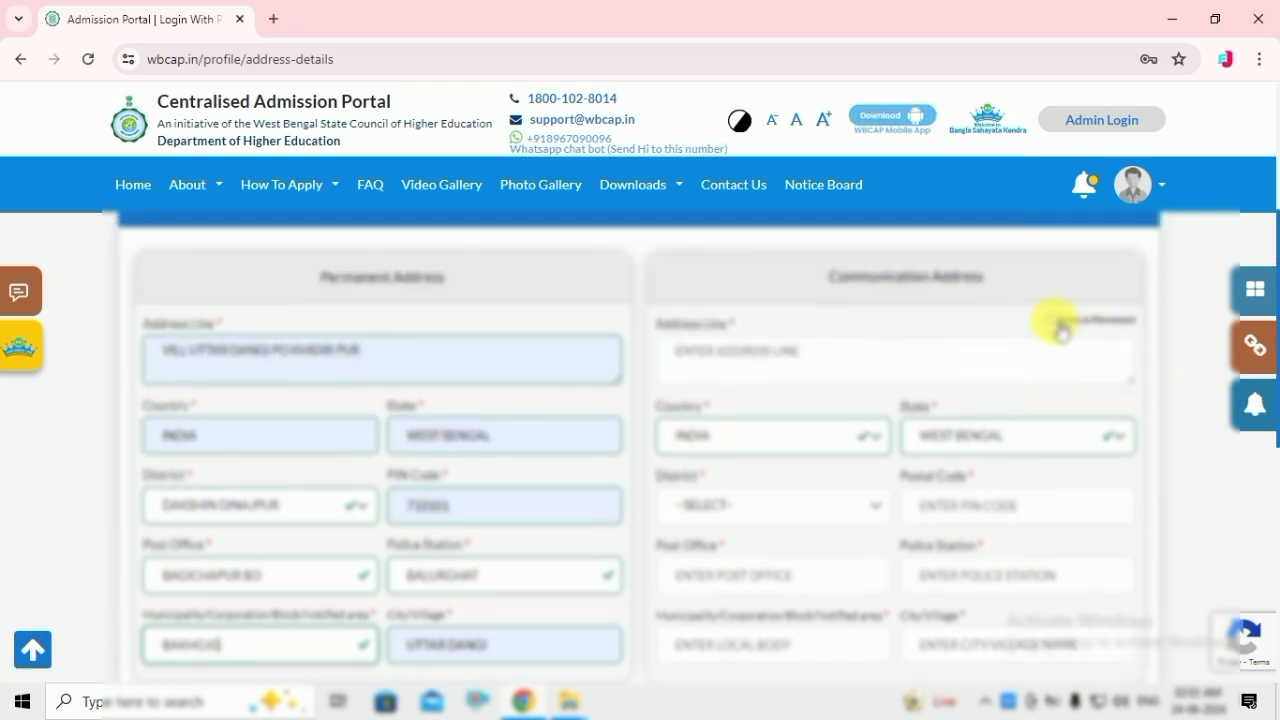
click(1058, 333)
scroll(1249, 343, down, 2)
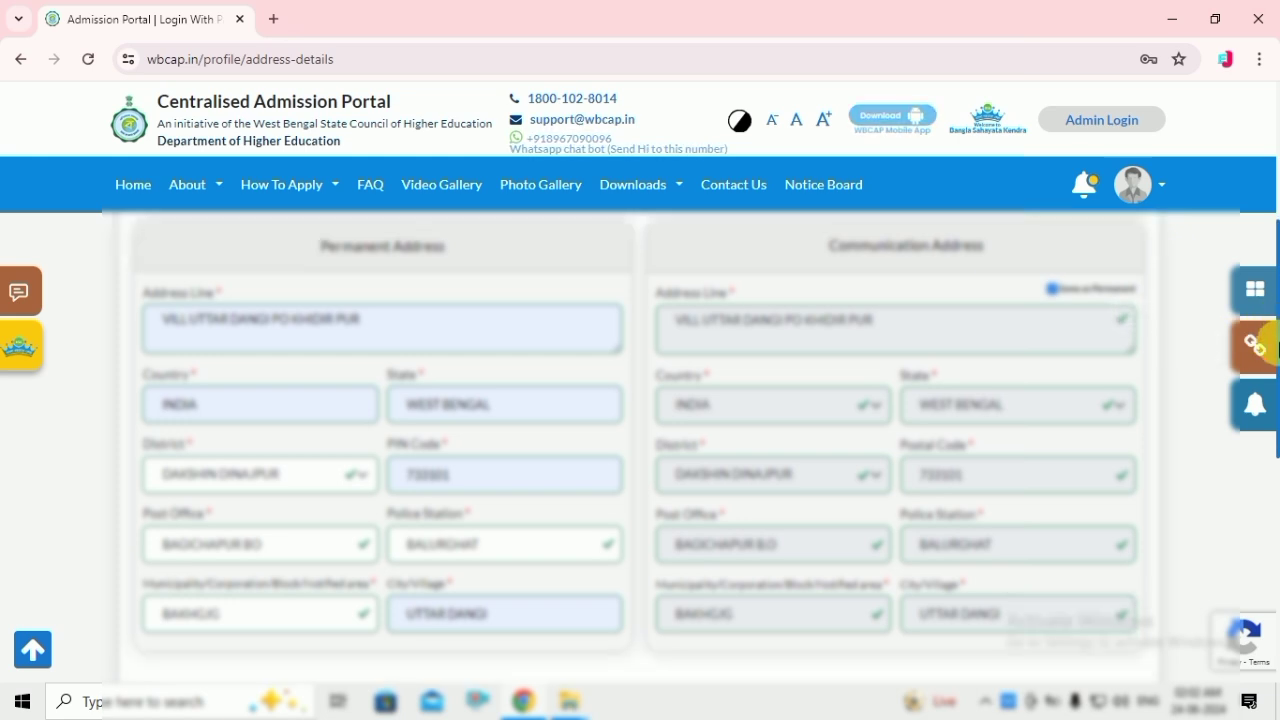
click(636, 548)
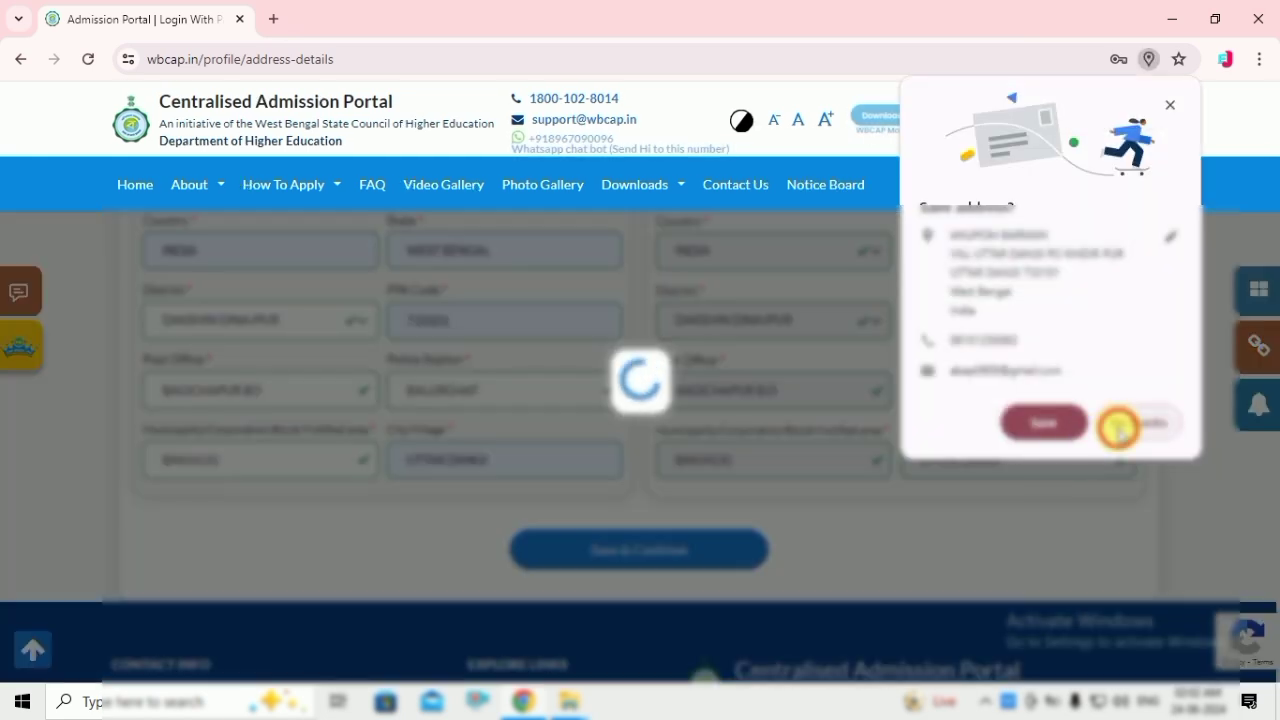
click(1120, 423)
click(695, 556)
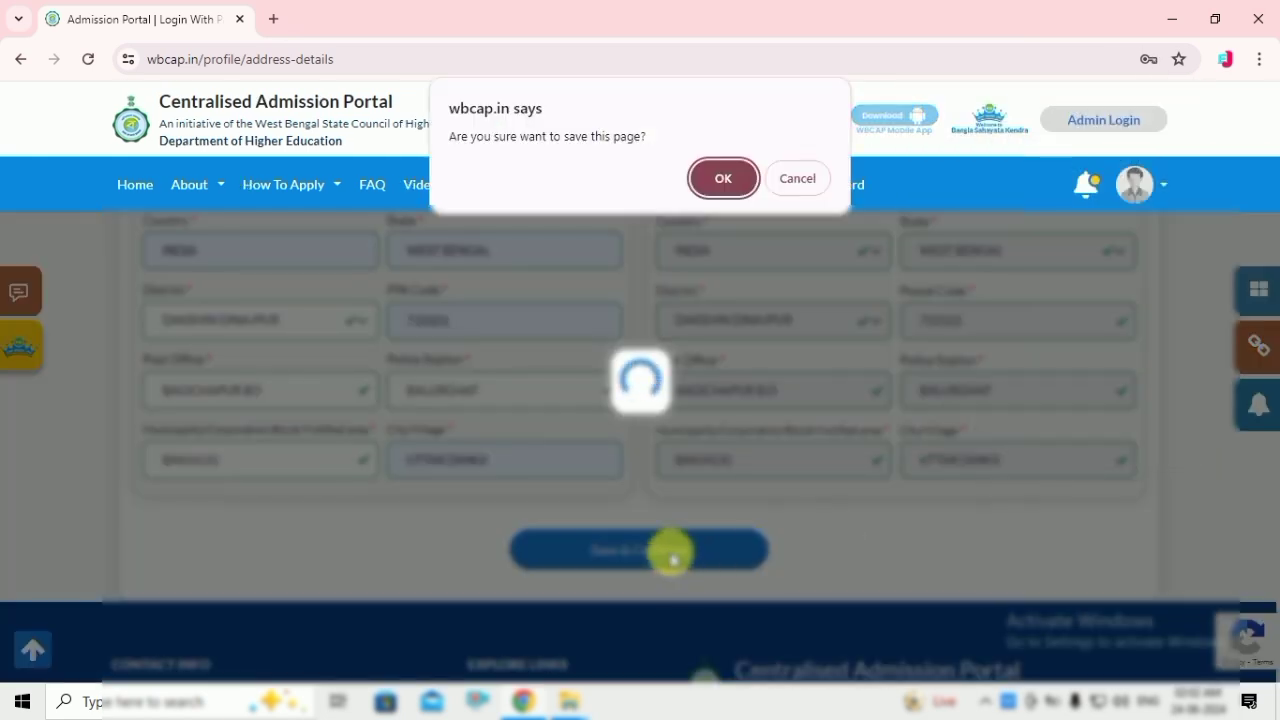
click(723, 180)
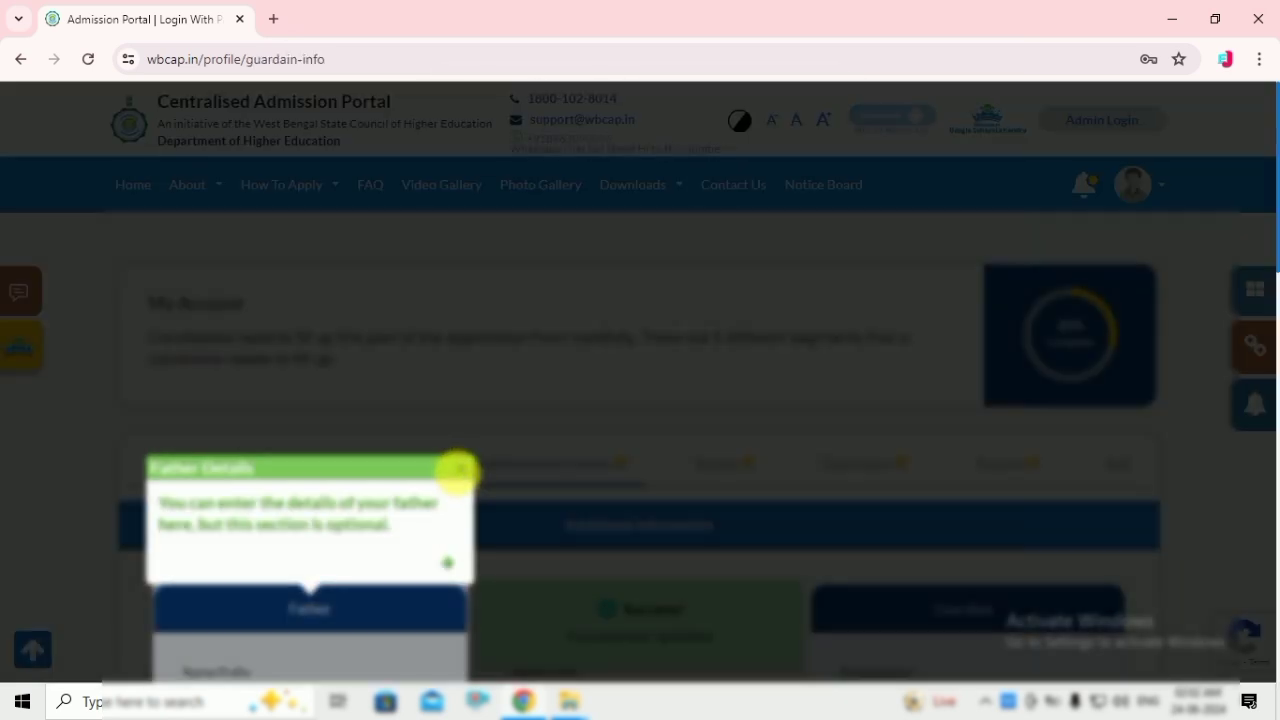
Step: Dismiss the Father Details guide and set the father's name prefix to MR
click(459, 469)
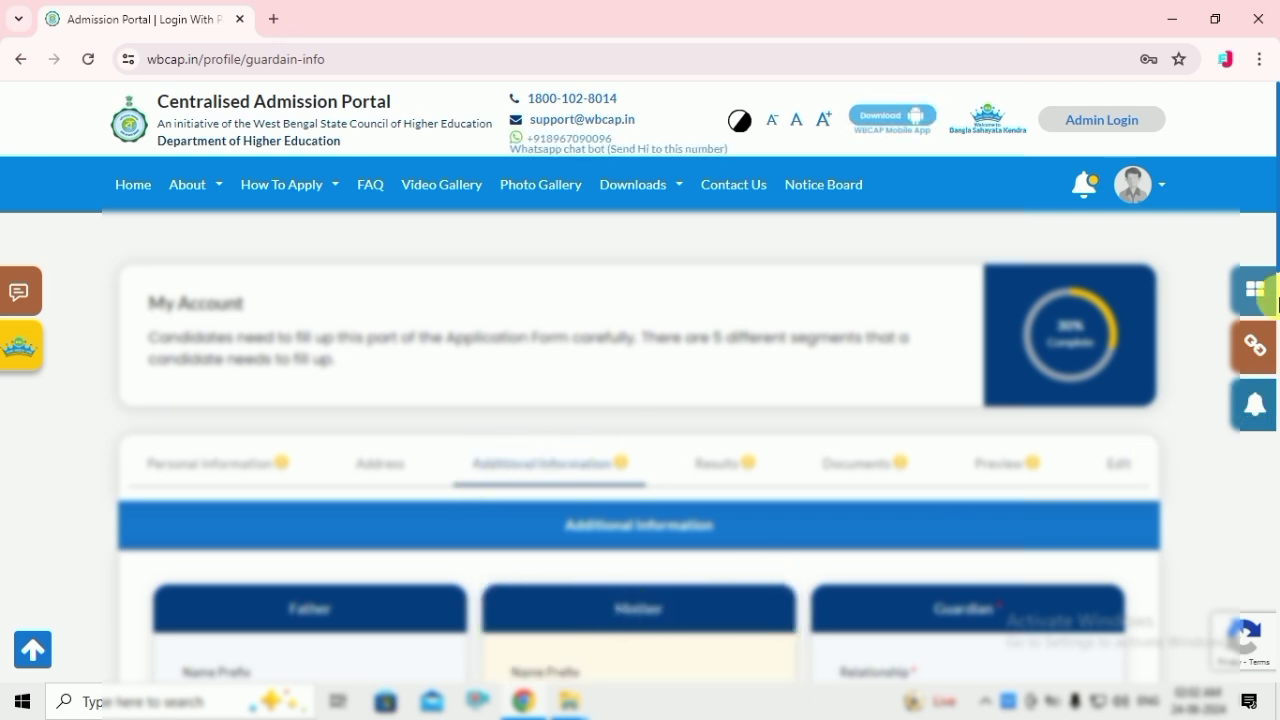
scroll(1268, 315, down, 5)
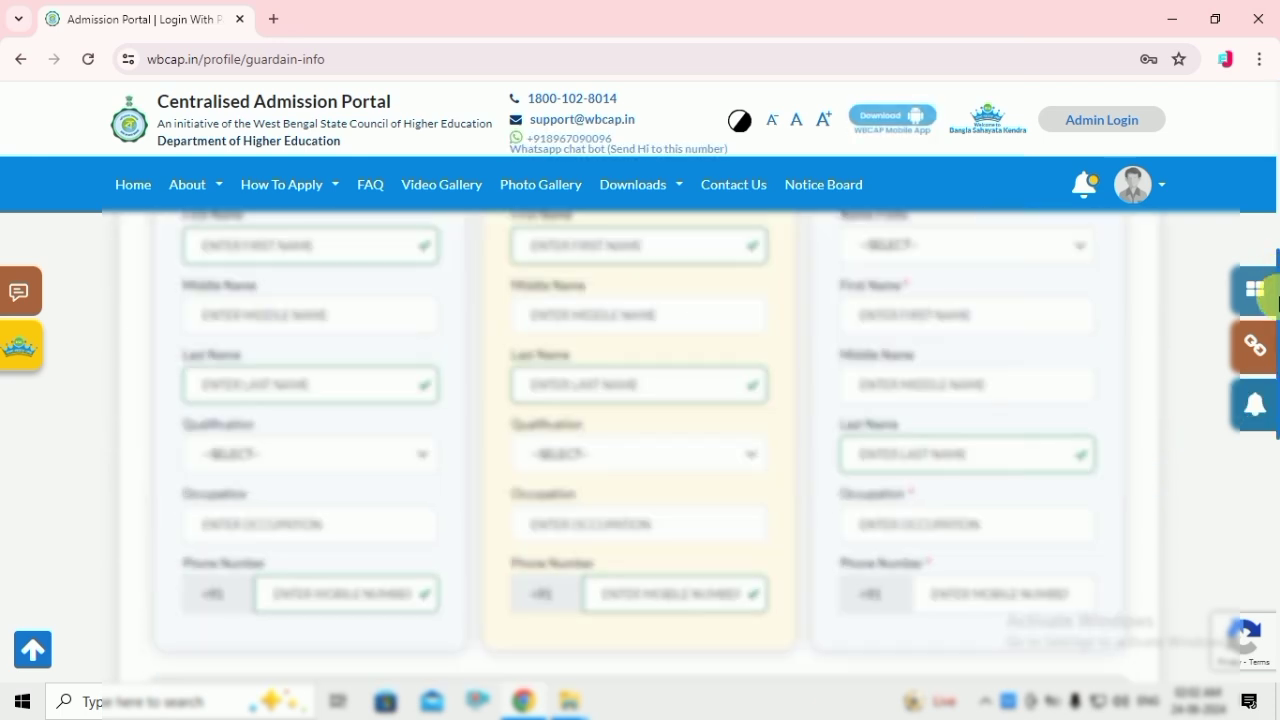
scroll(1274, 260, up, 2)
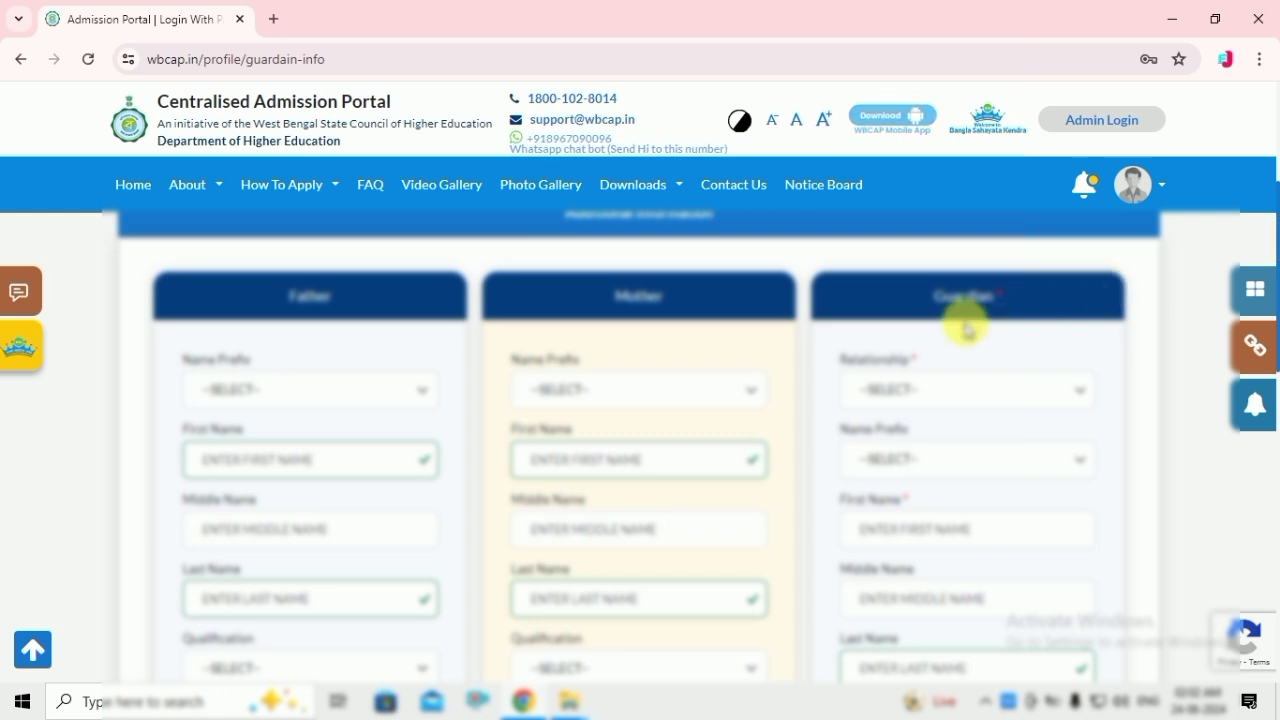
click(314, 388)
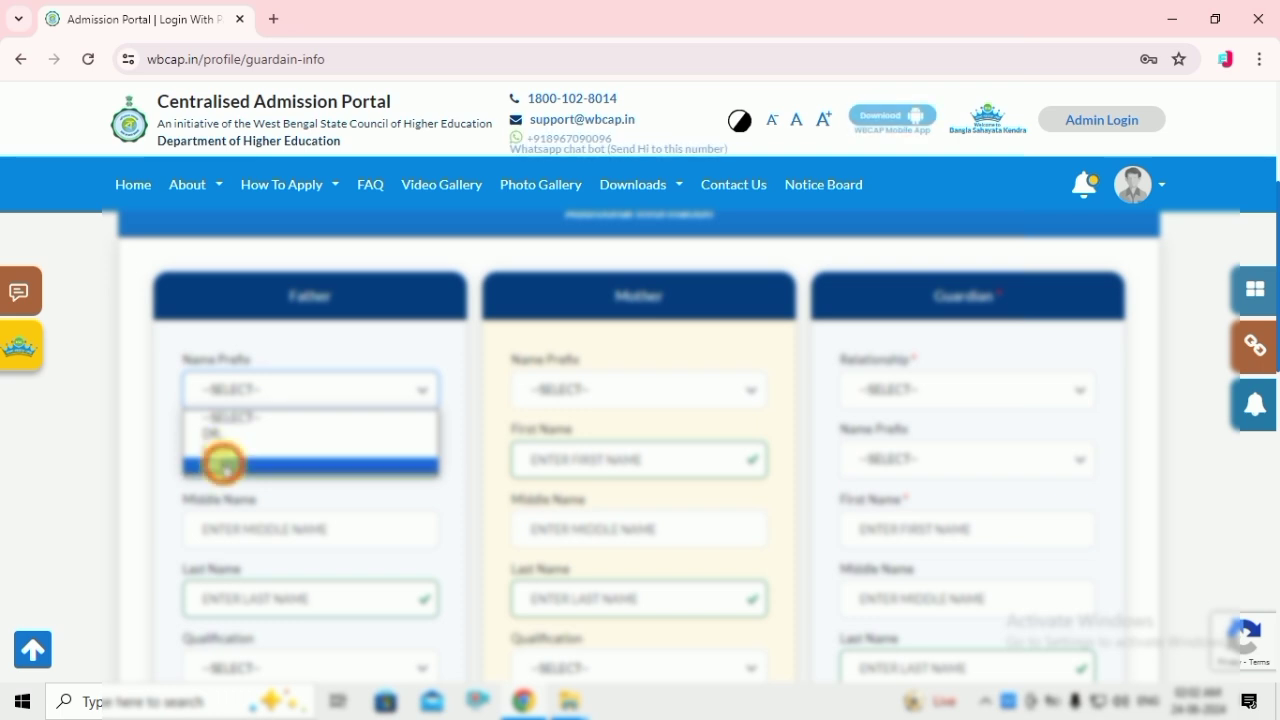
click(223, 465)
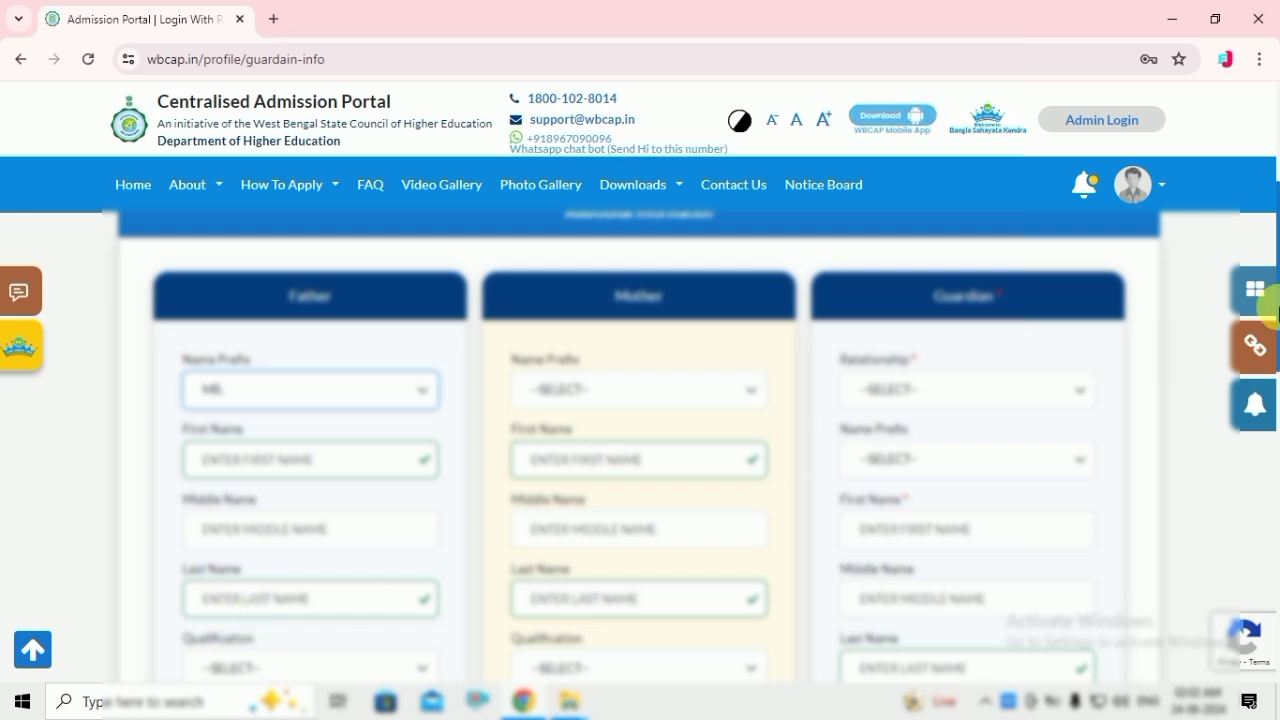
Step: Close the father's Qualification list unchanged and return to the Additional Information header
scroll(222, 610, down, 2)
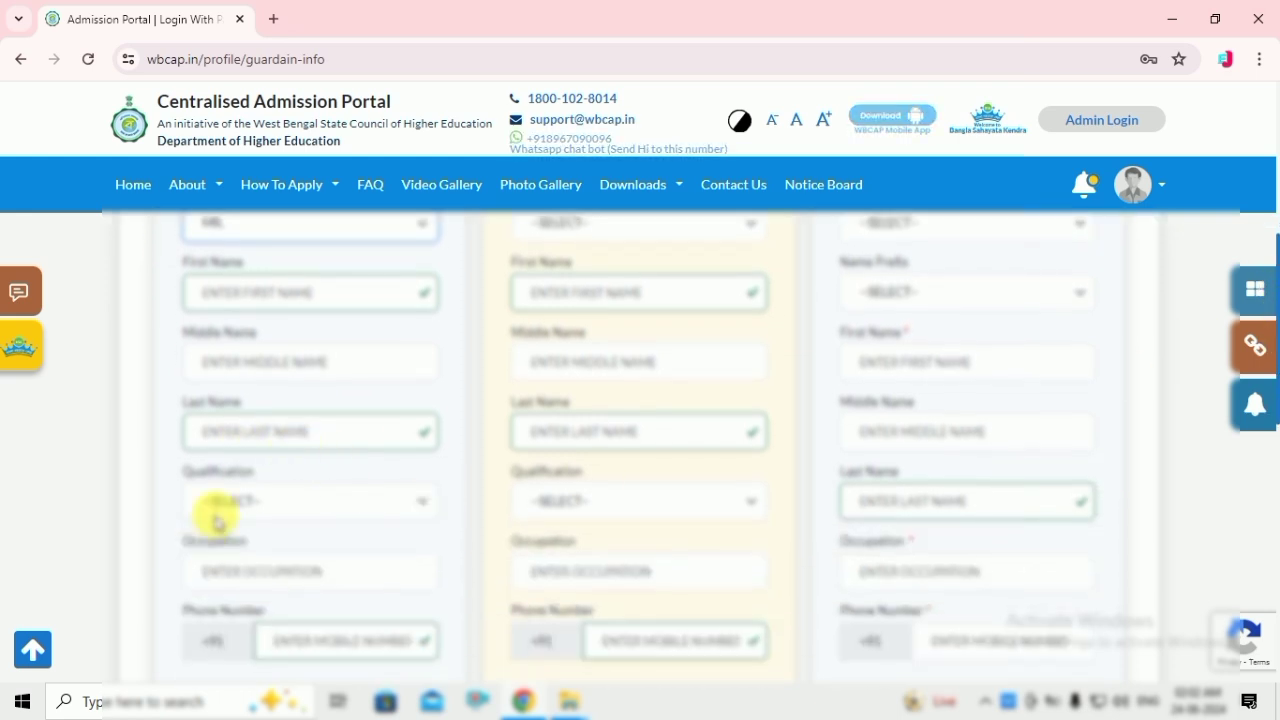
click(231, 506)
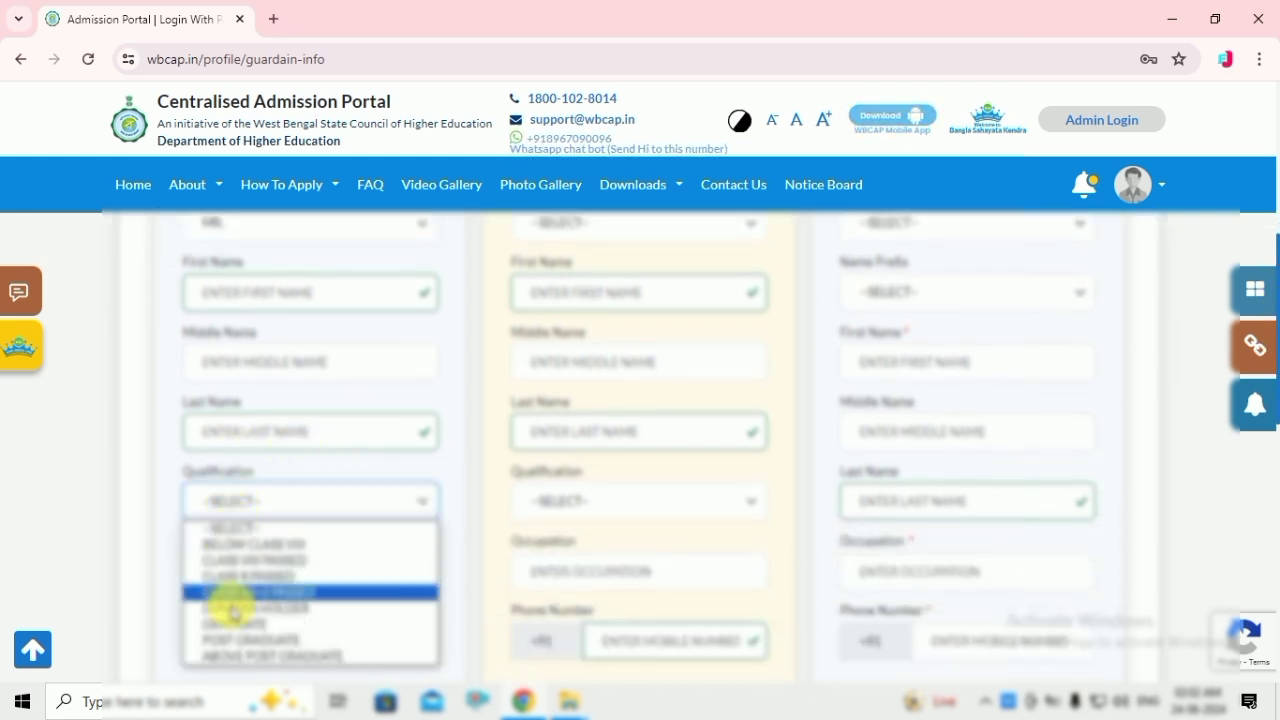
click(142, 515)
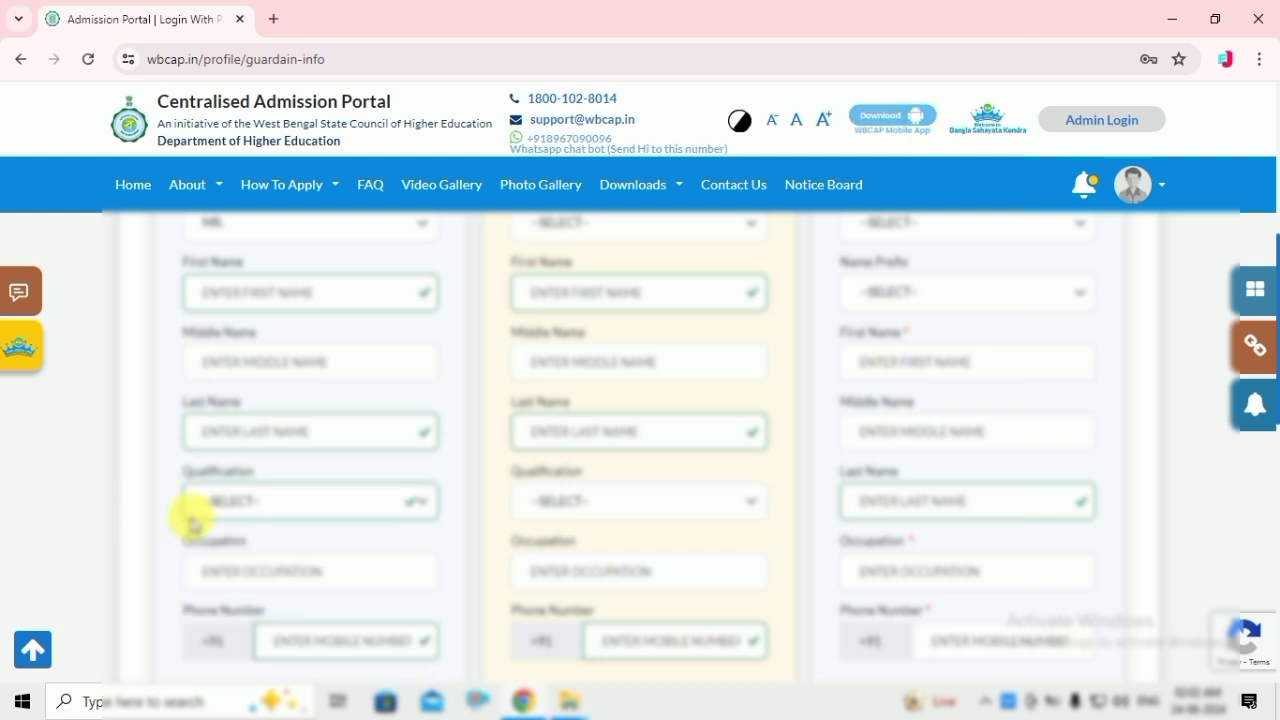
click(278, 502)
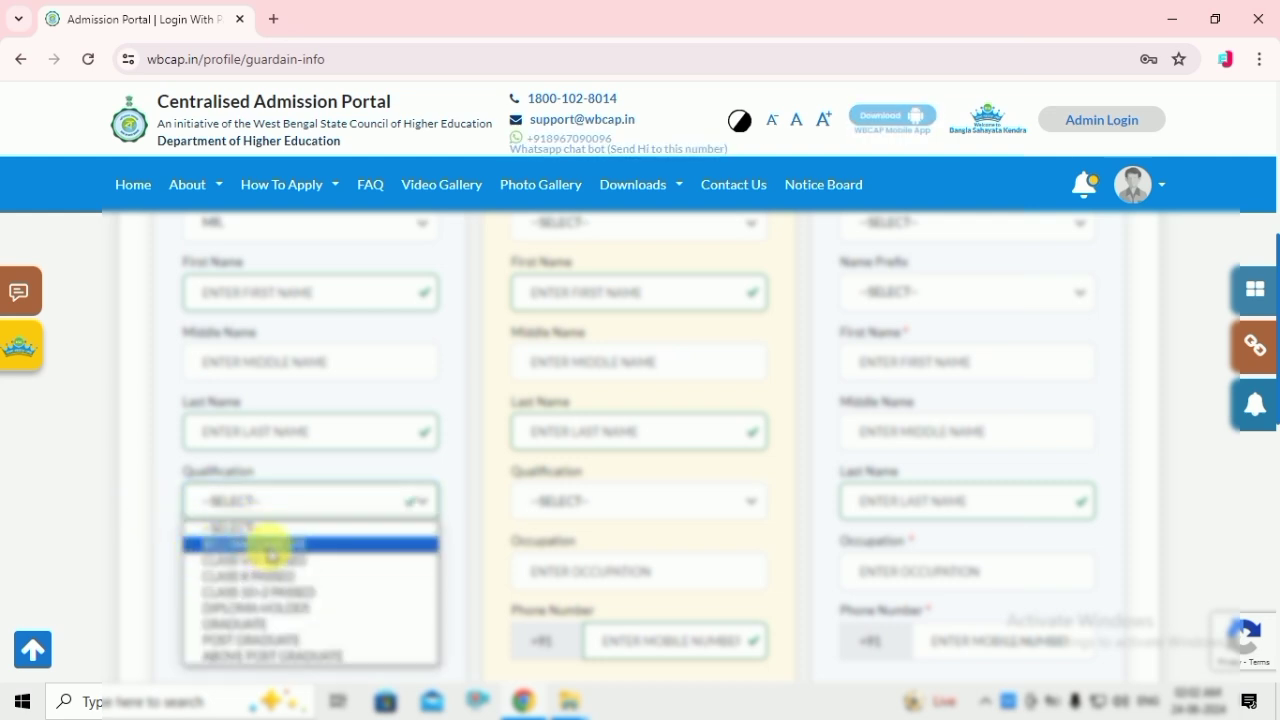
click(171, 488)
scroll(277, 403, up, 1)
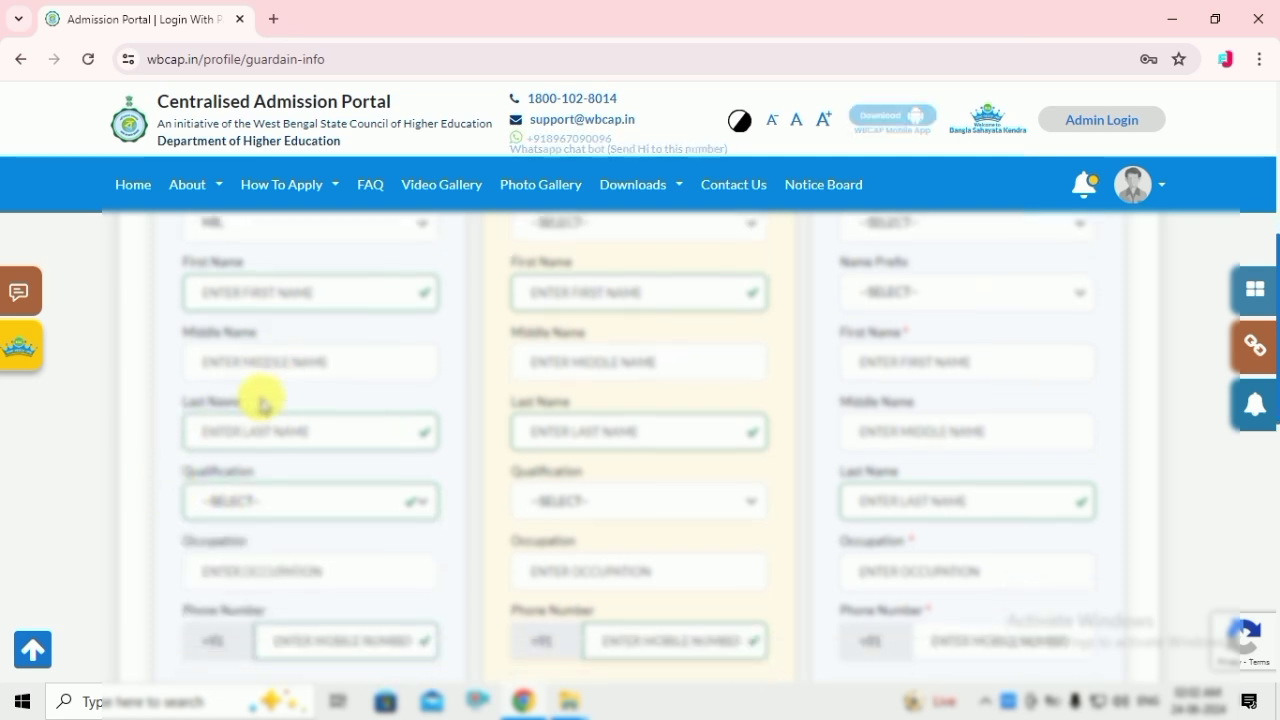
scroll(1262, 330, up, 1)
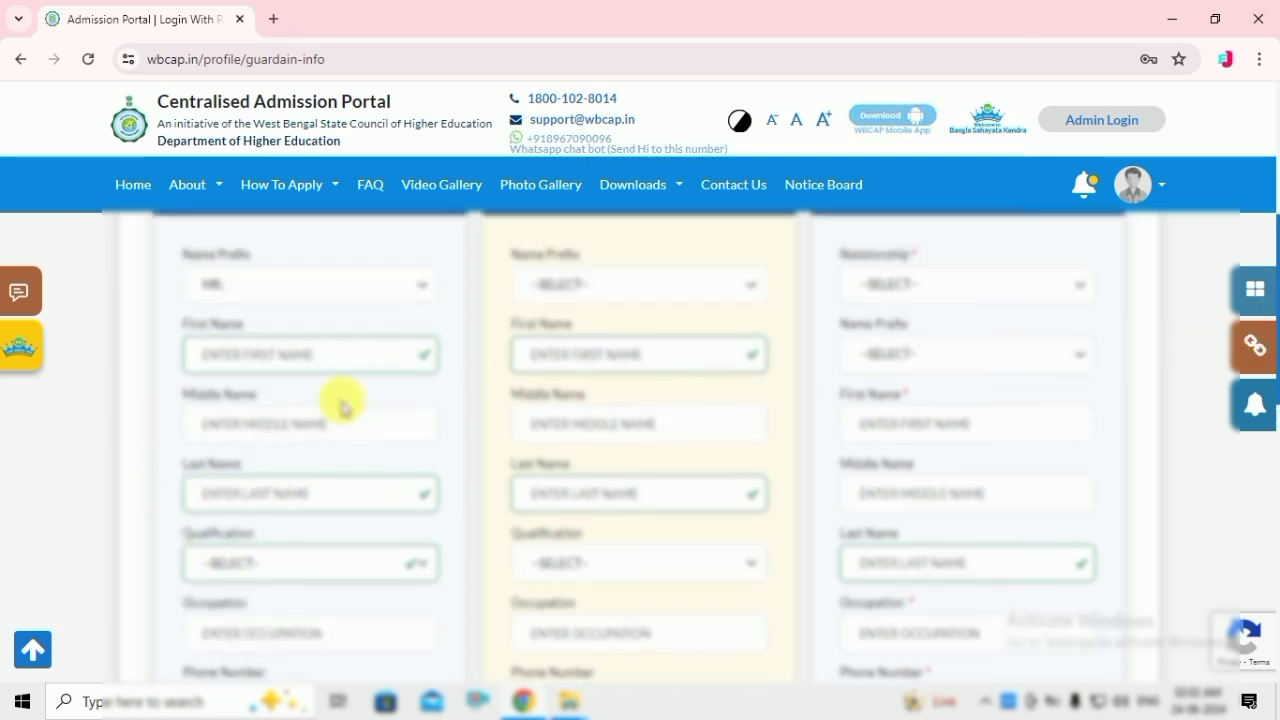
scroll(1270, 313, up, 3)
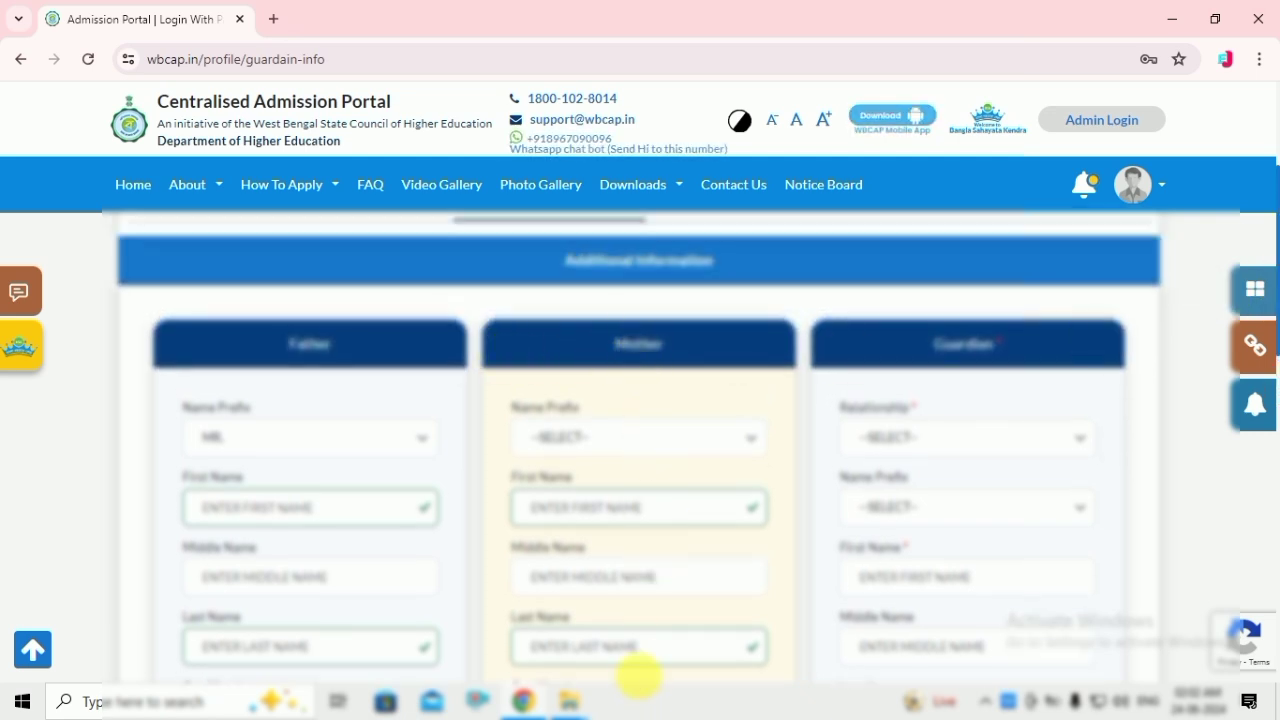
Step: Set Guardian Relationship to FATHER with prefix MR, and enter the father's first and last name
click(922, 437)
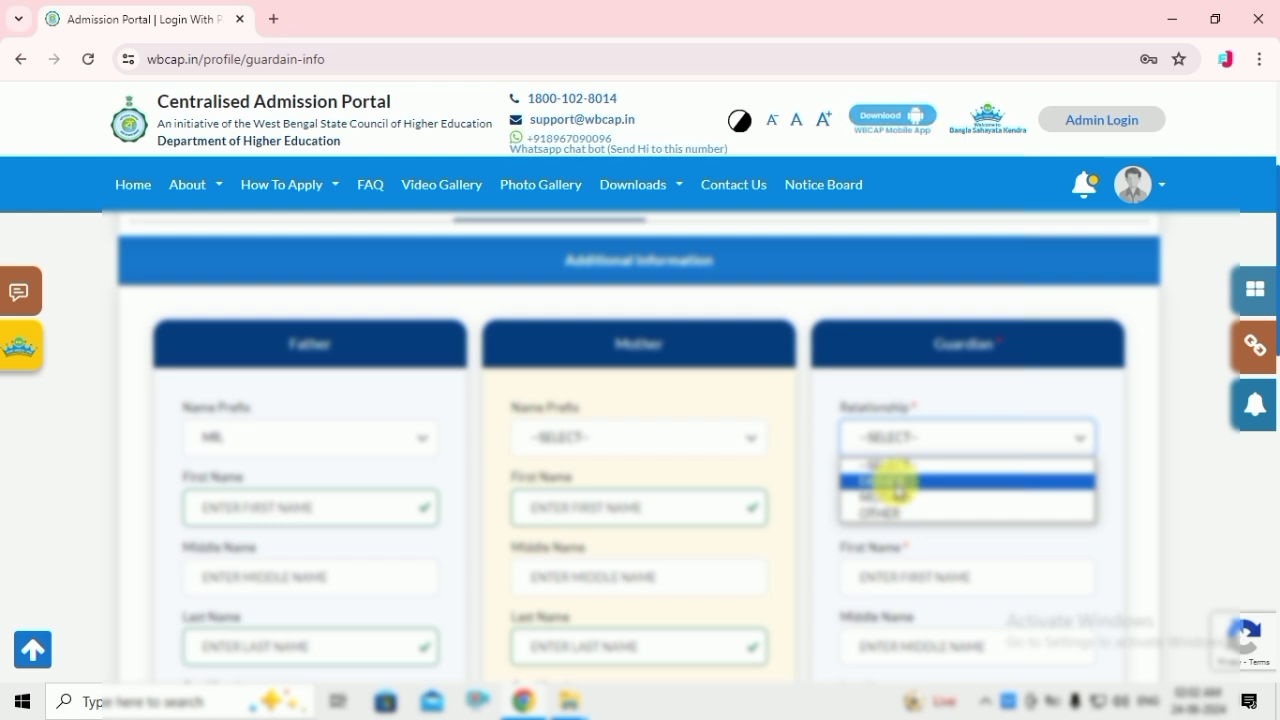
click(895, 482)
click(880, 506)
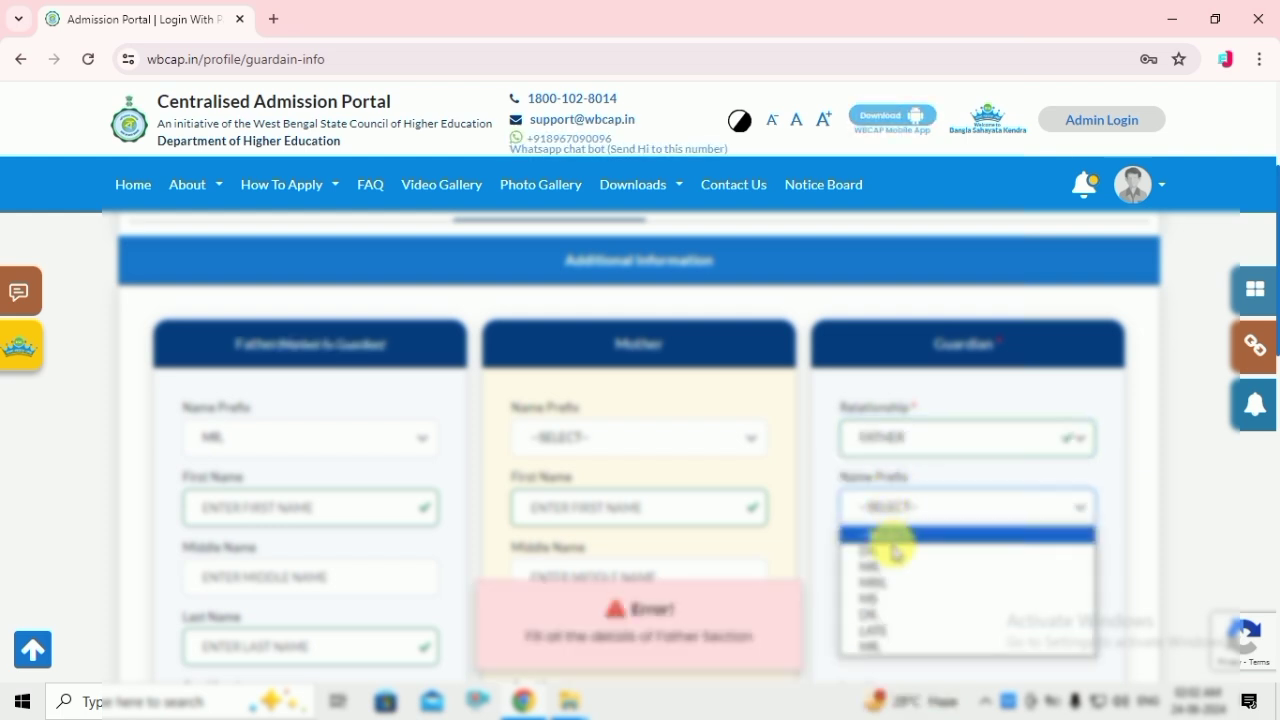
click(885, 567)
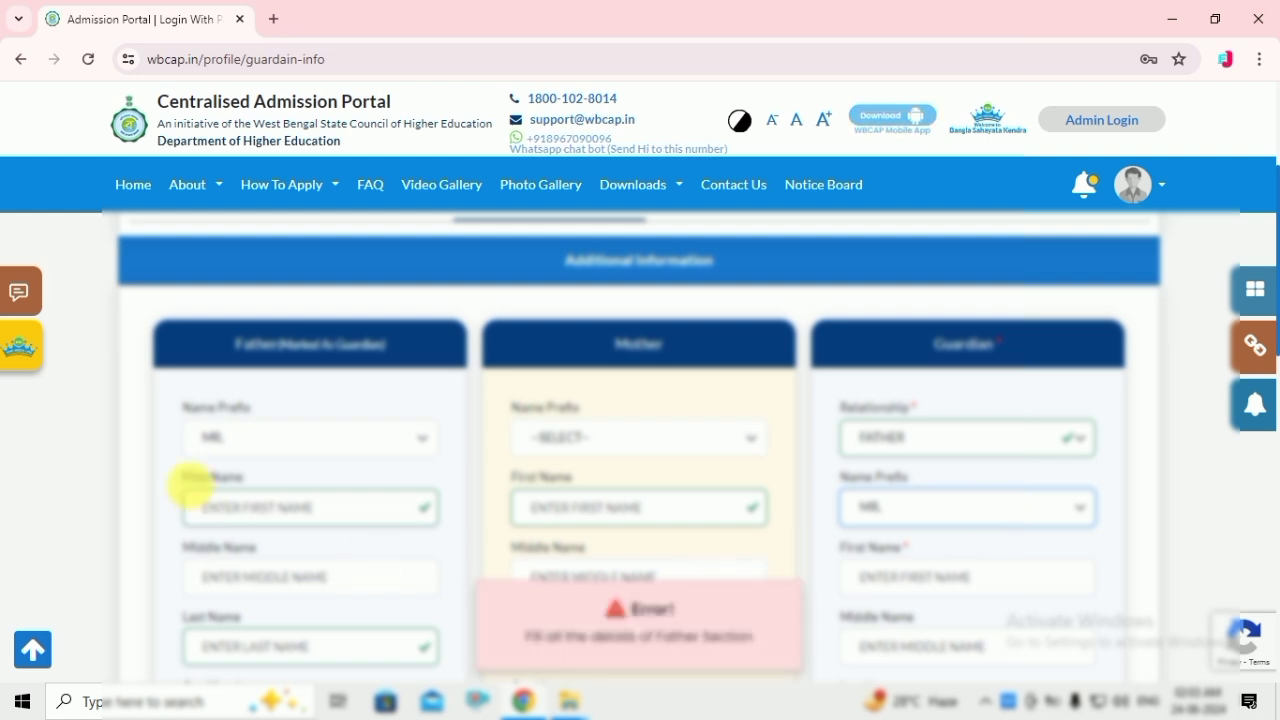
click(286, 518)
text(MOHI)
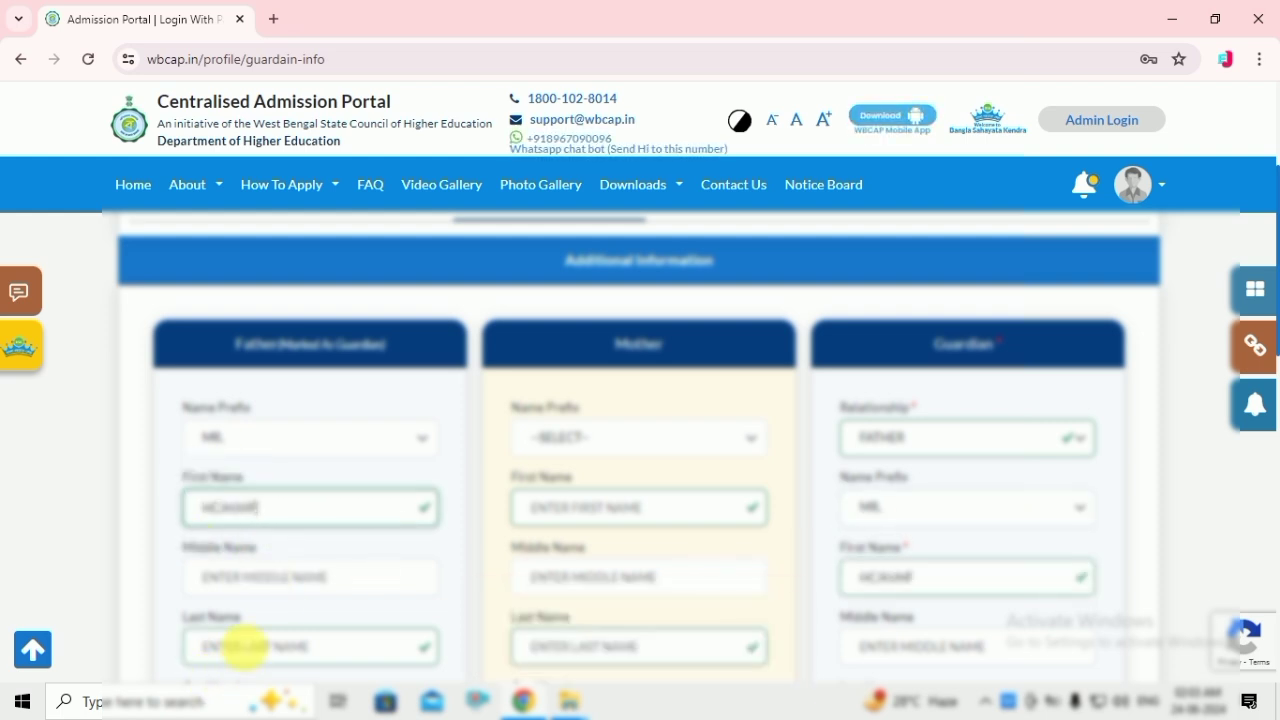
click(243, 646)
text(G)
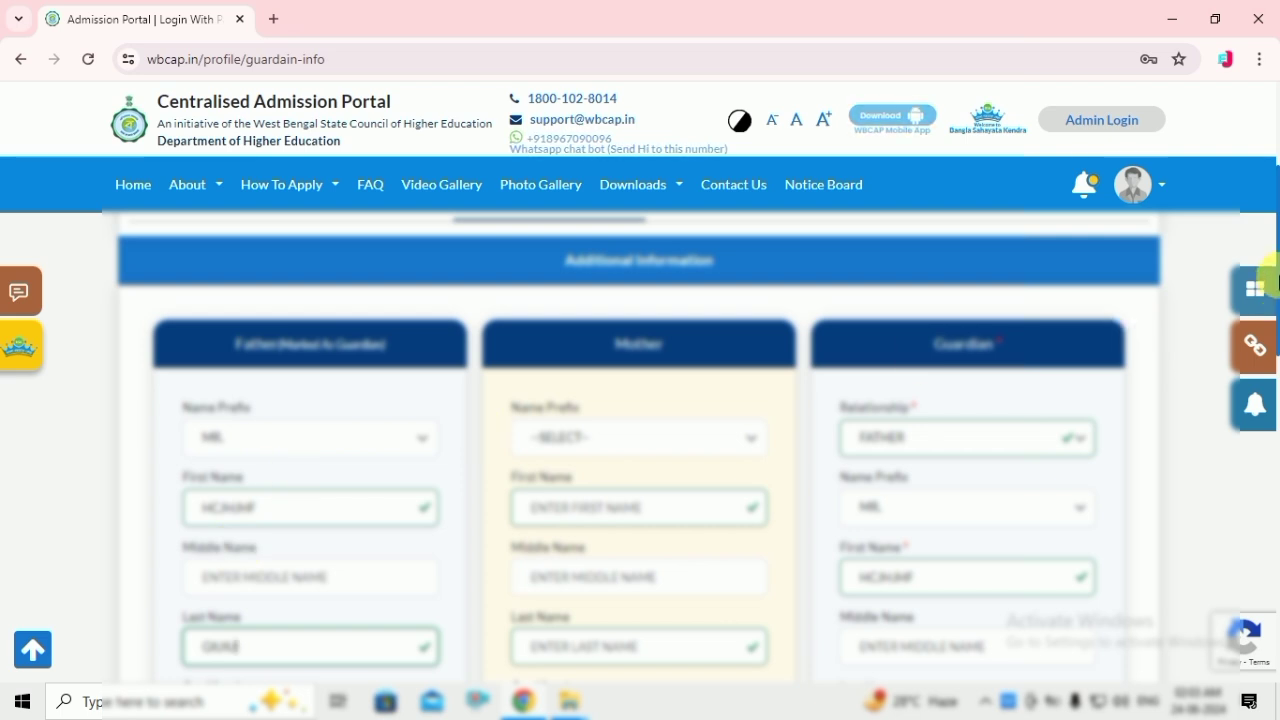
Step: Give the father qualification BELOW CLASS VIII, occupation GAMER and a phone number
scroll(1258, 343, down, 3)
click(205, 441)
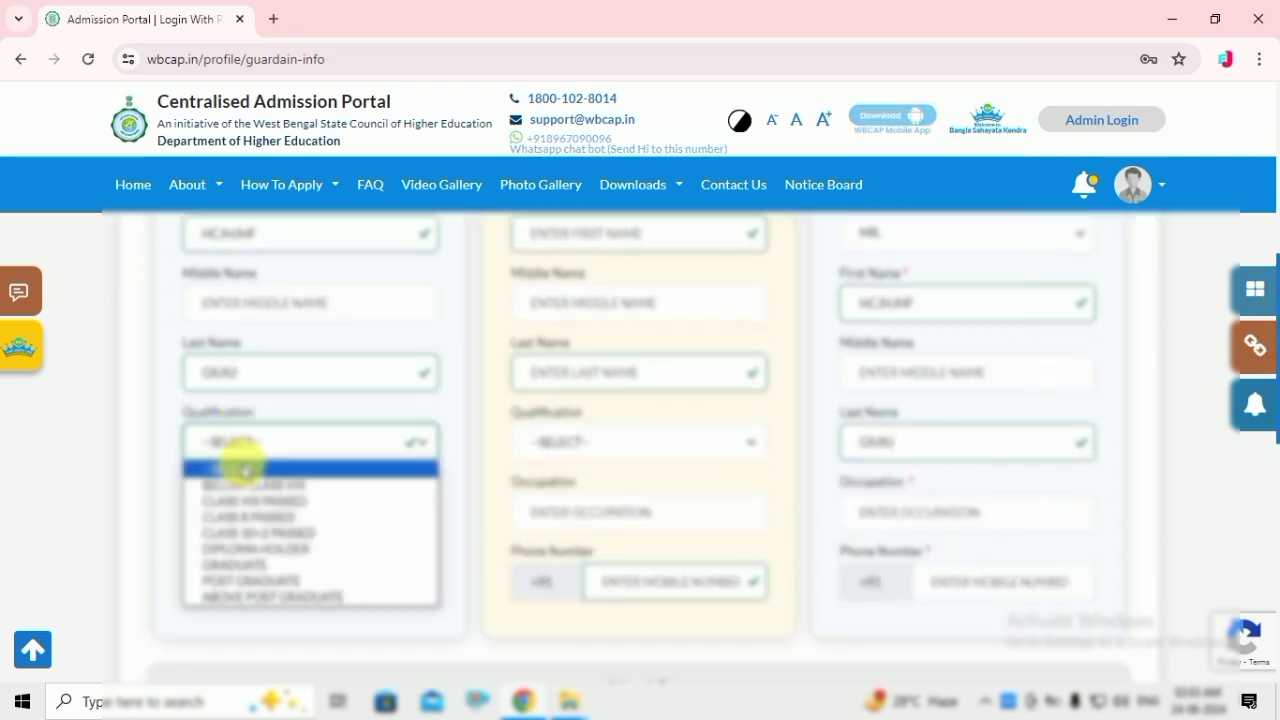
click(229, 488)
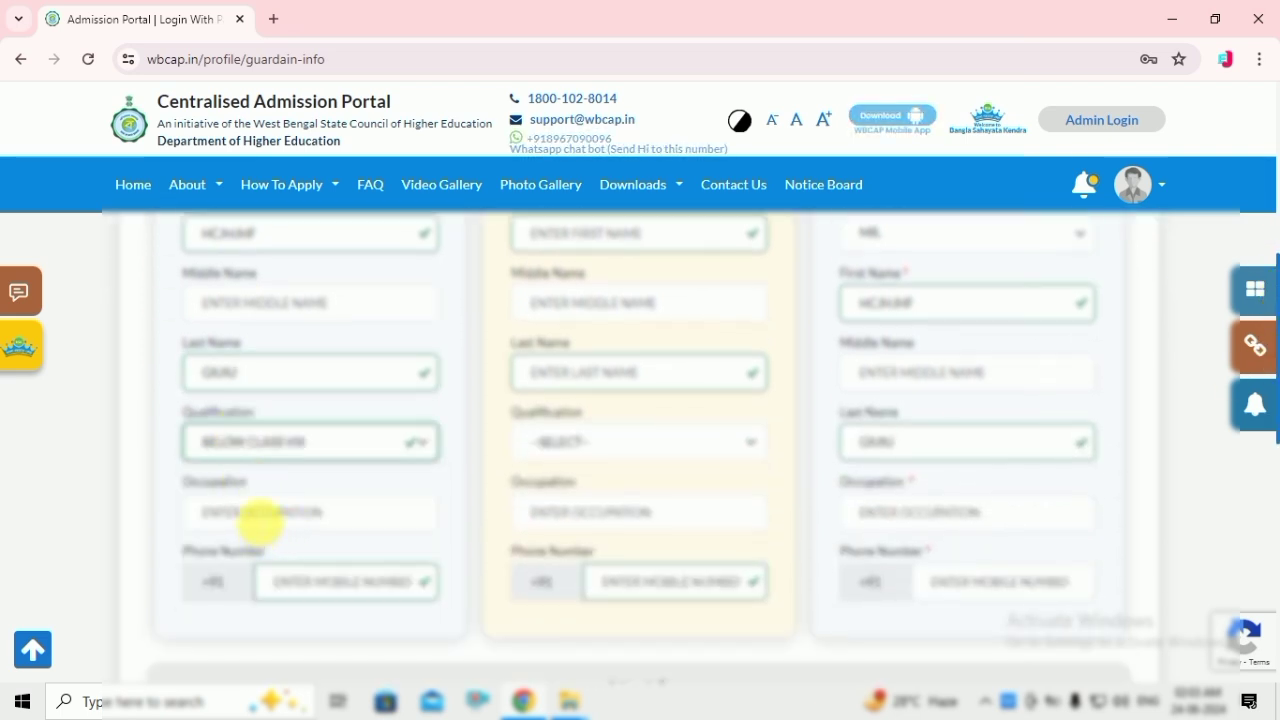
click(258, 522)
text(GAMER)
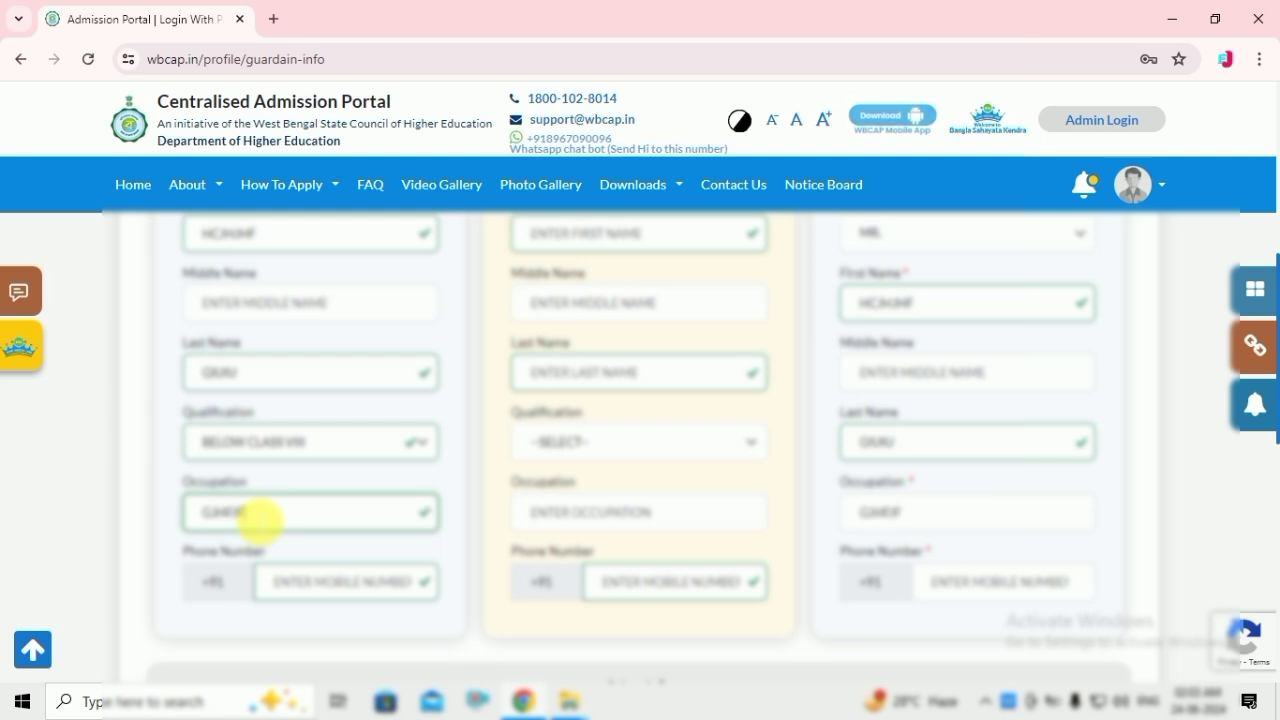
click(345, 597)
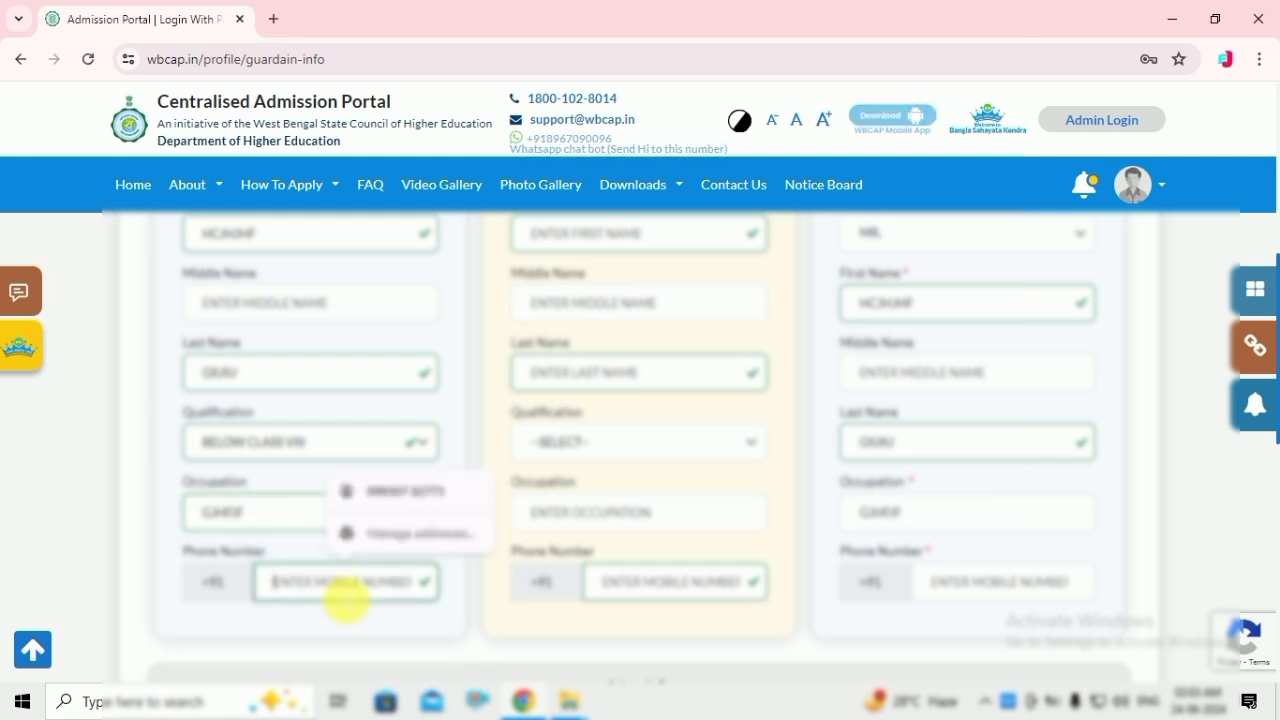
text(8)
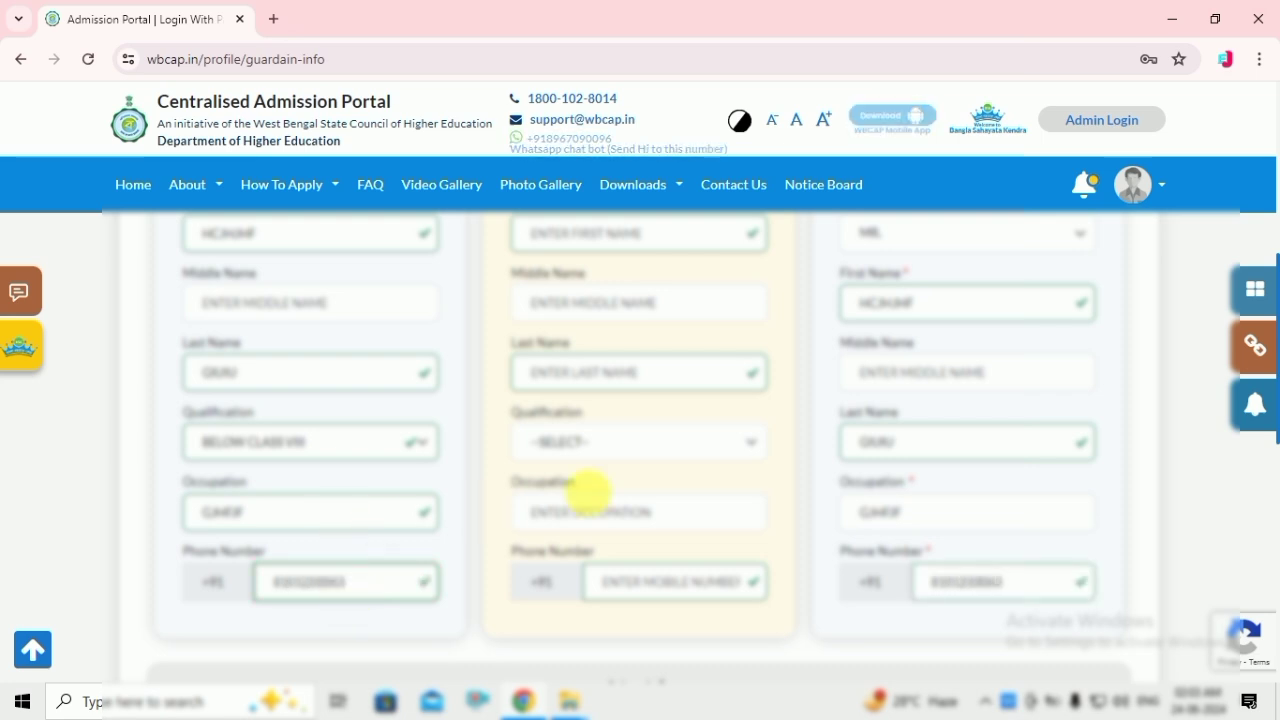
Step: Set the mother's name prefix to MRS and enter her first and last name
scroll(650, 510, up, 1)
scroll(638, 490, up, 1)
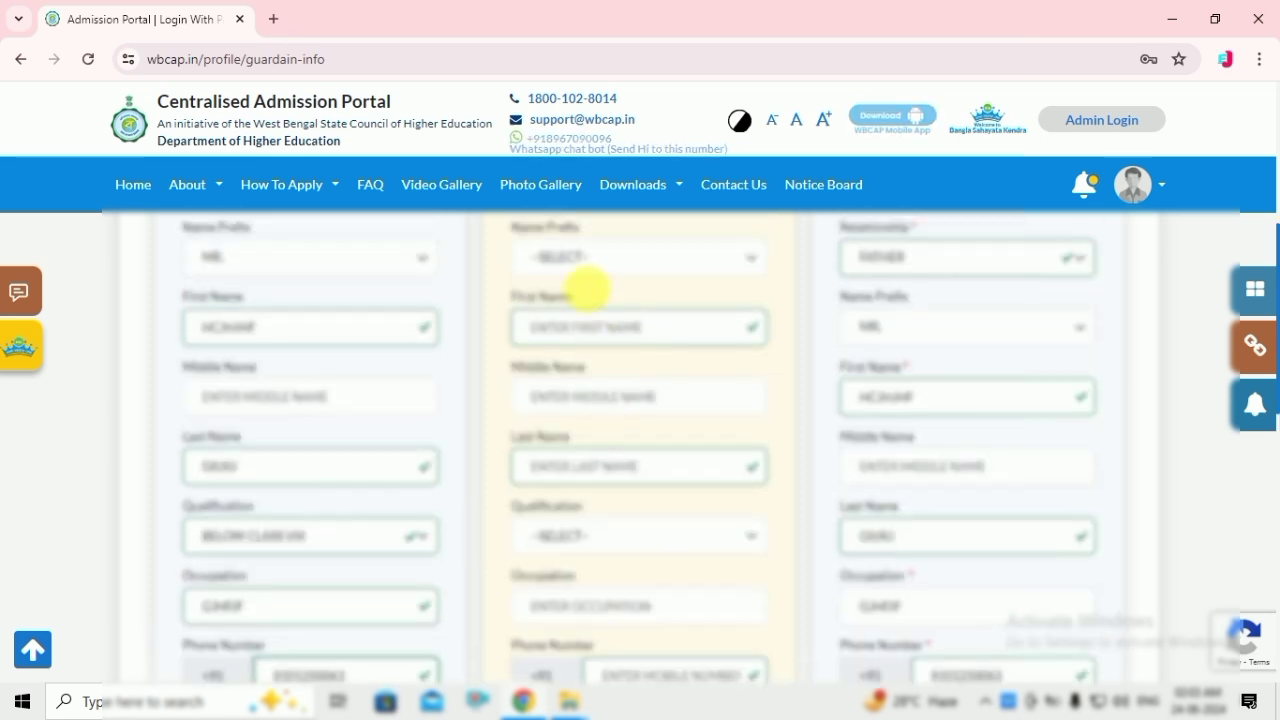
click(609, 253)
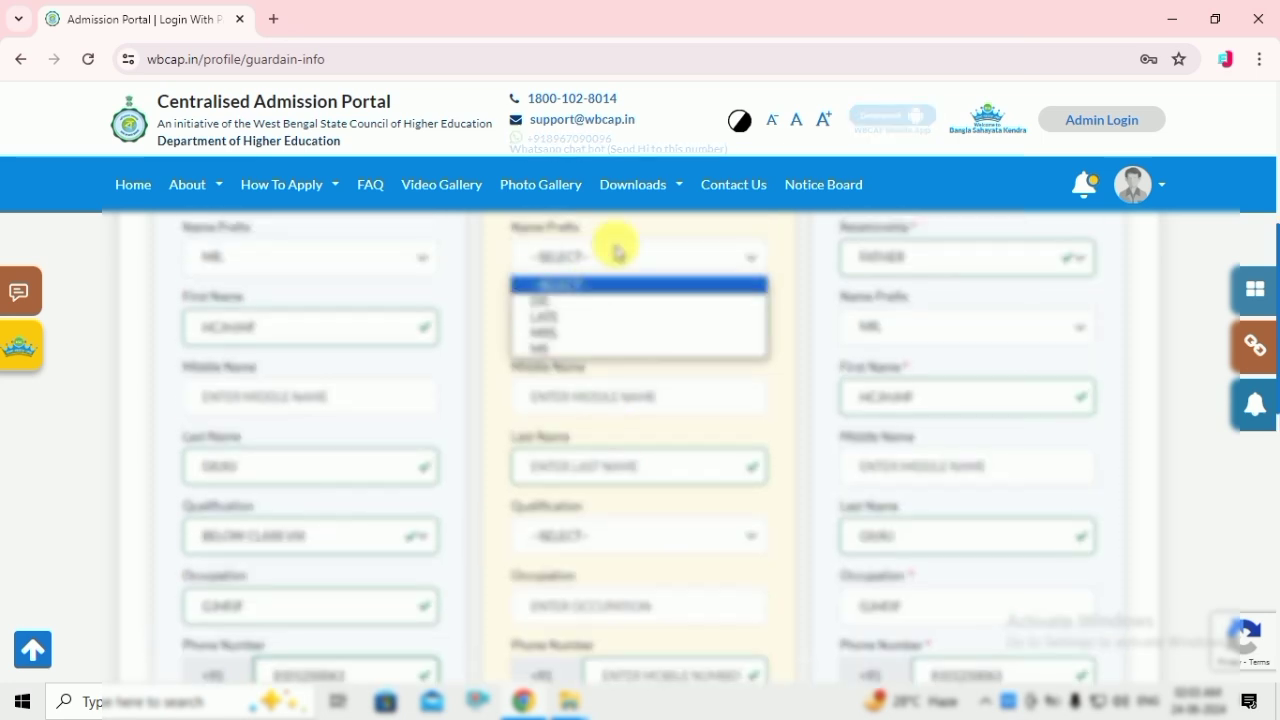
click(553, 327)
click(586, 330)
text(I)
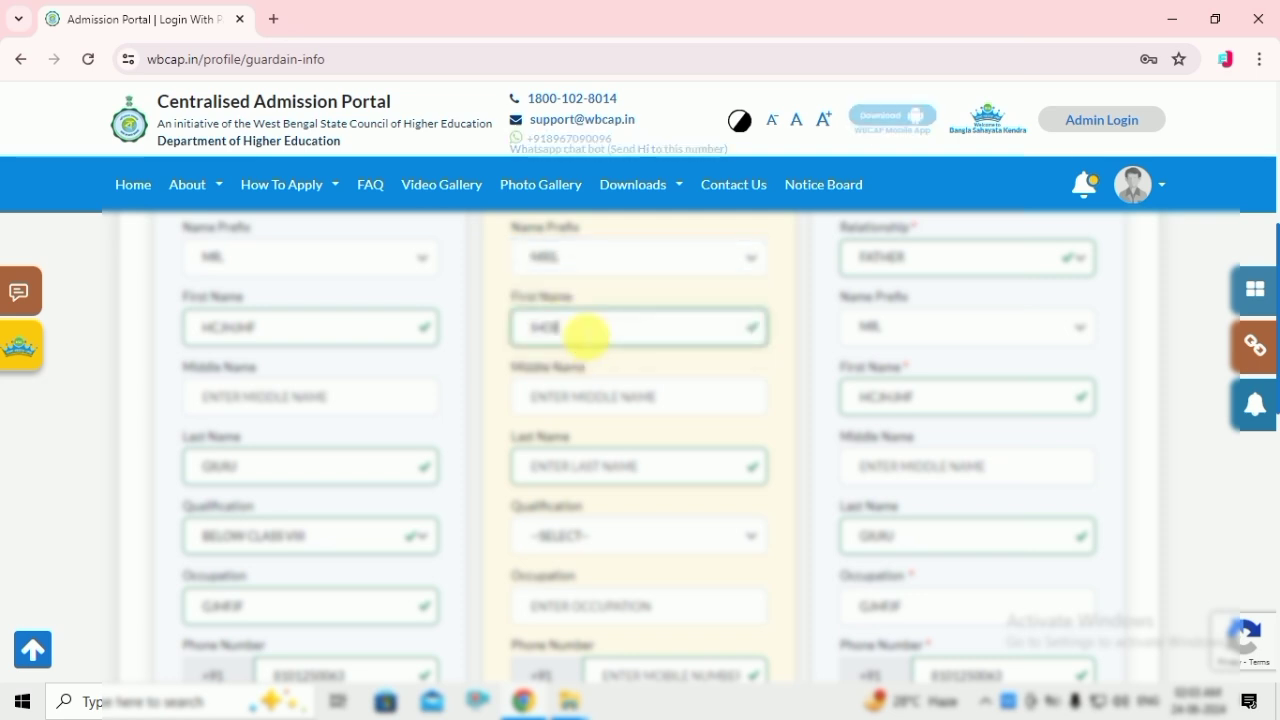
click(603, 470)
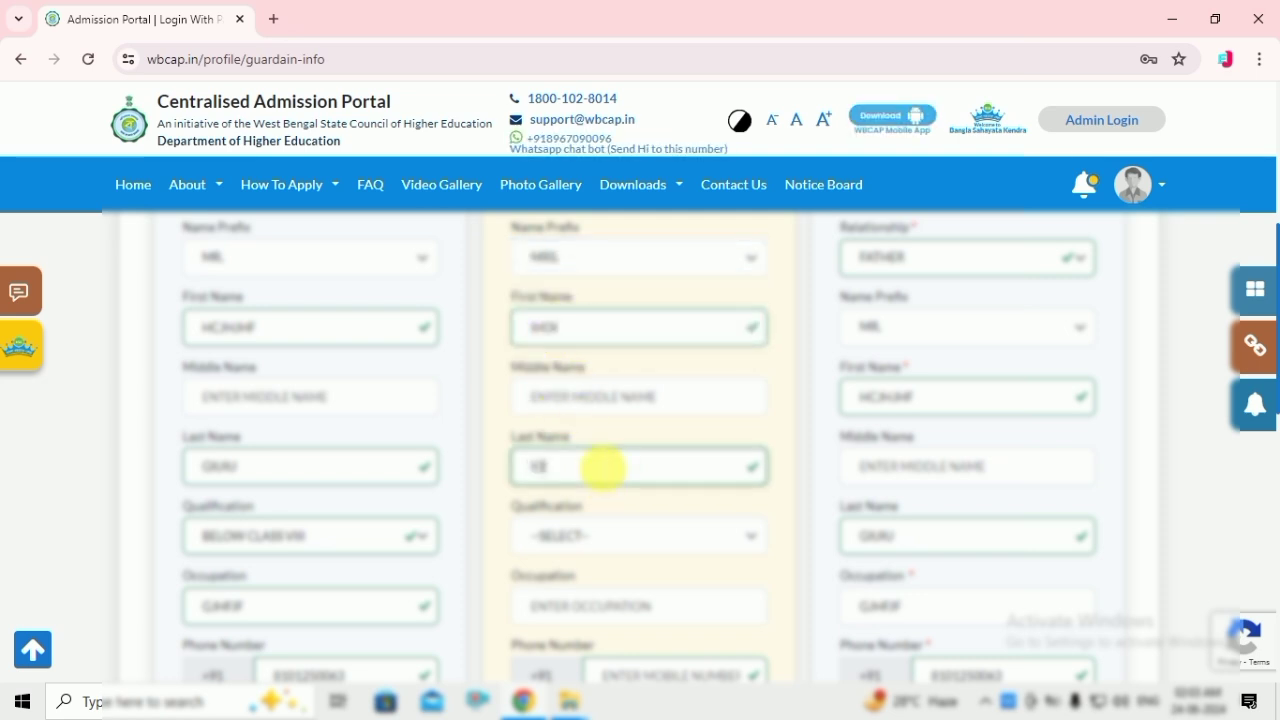
Step: Choose BELOW CLASS VIII as the mother's qualification and enter her occupation and phone number
click(576, 533)
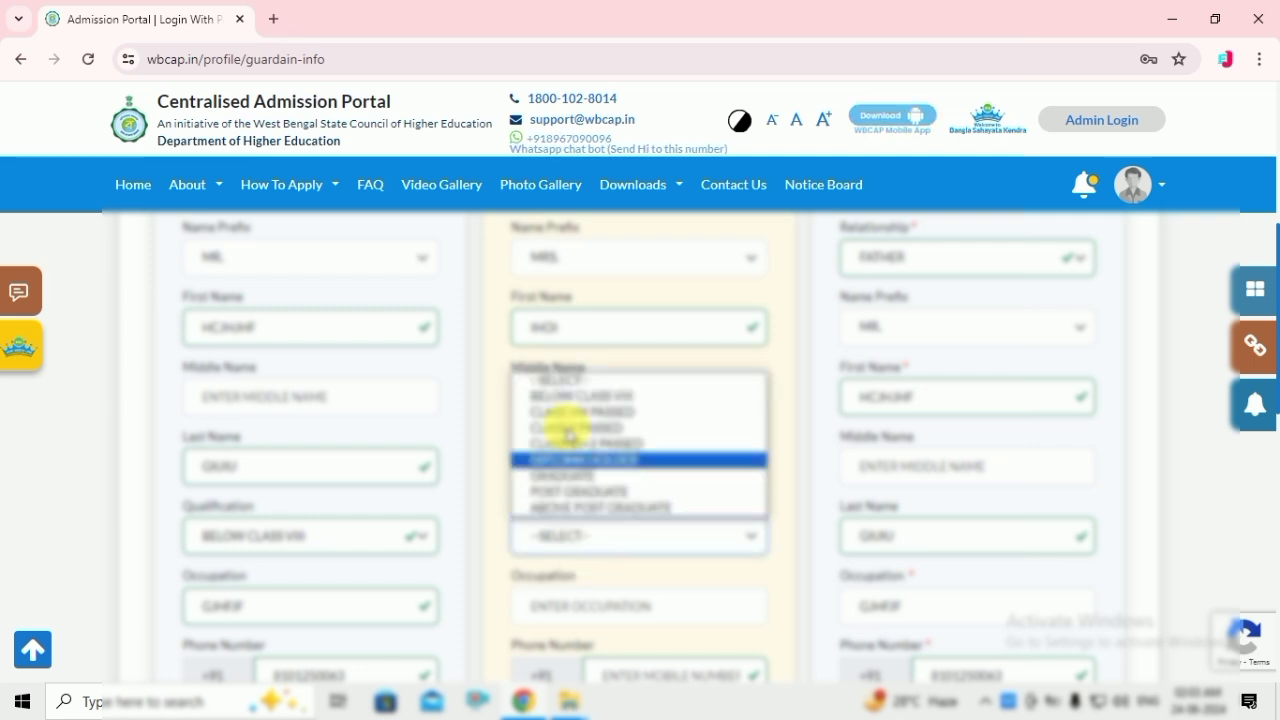
click(571, 398)
click(671, 620)
text(IGDHE)
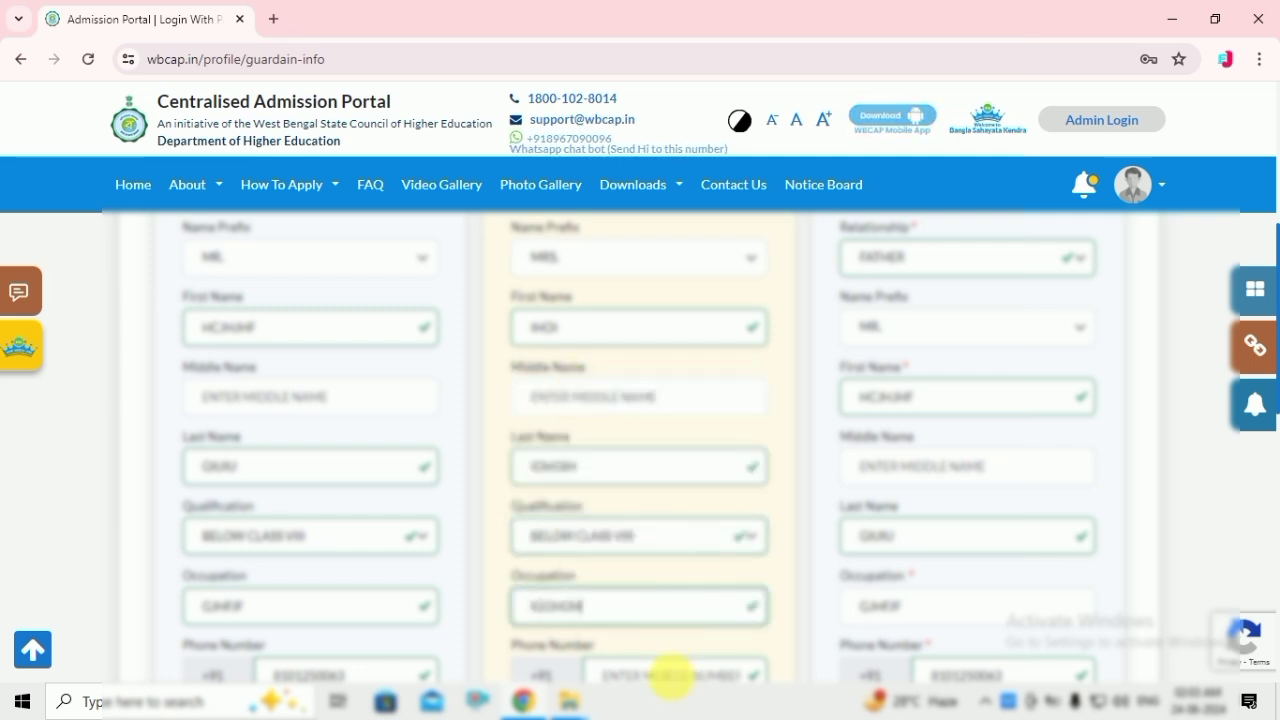
click(672, 676)
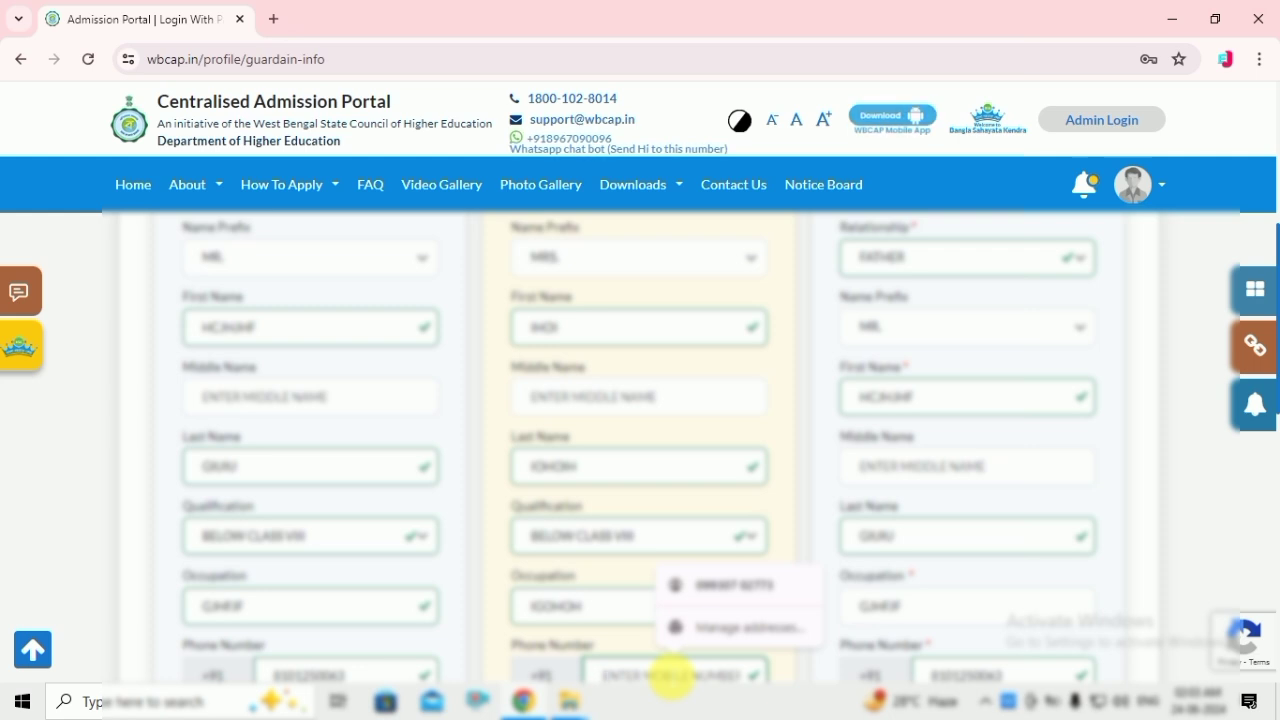
text(8)
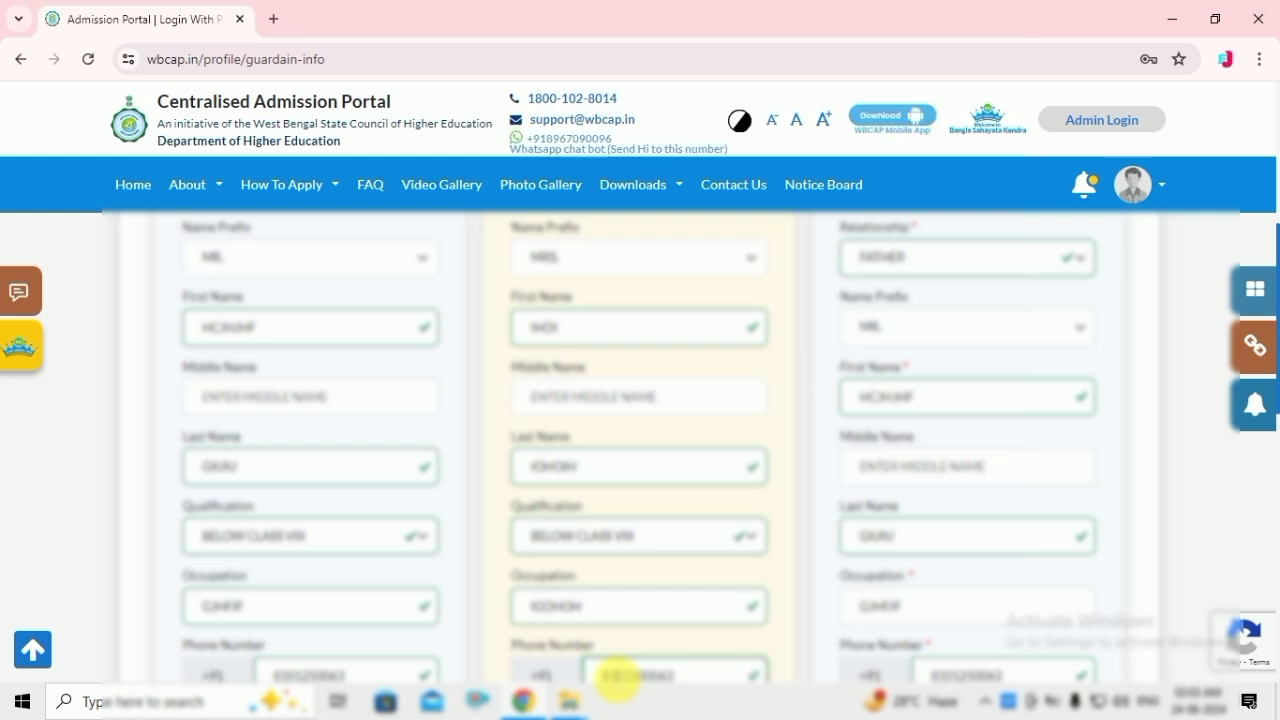
mouse_move(1278, 311)
mouse_down()
mouse_move(1278, 254)
mouse_move(1278, 308)
mouse_up()
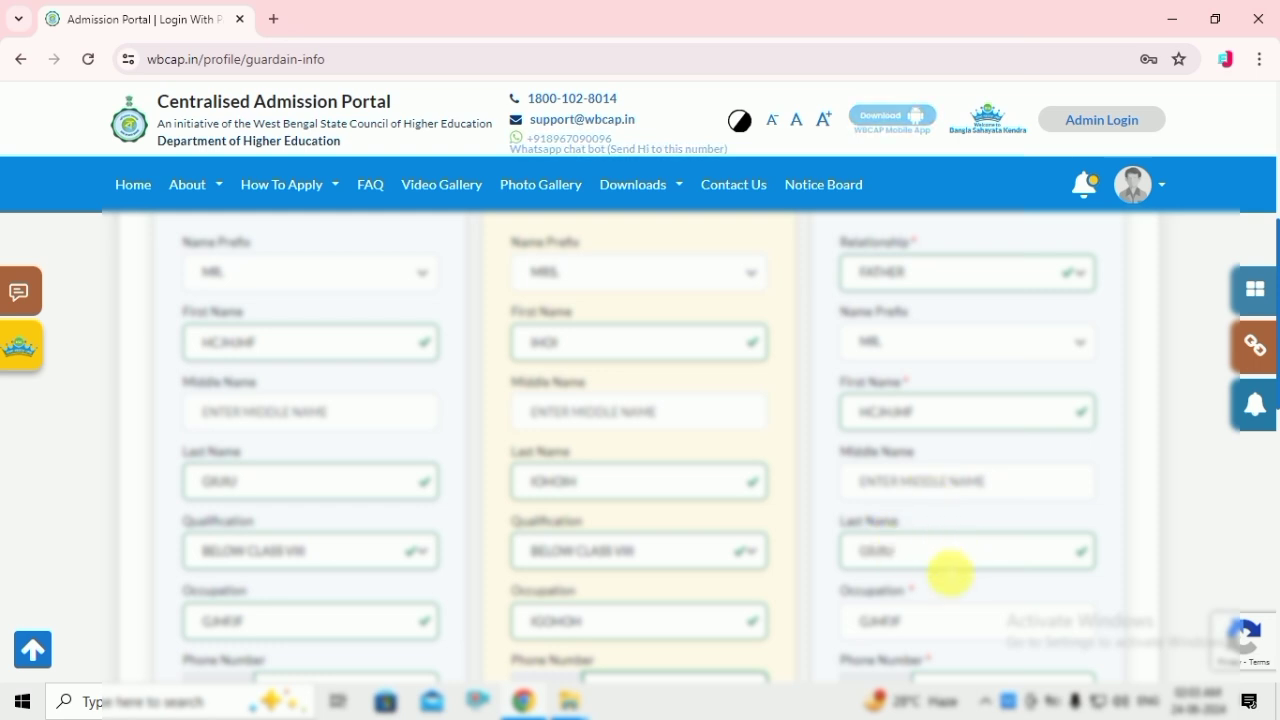
Step: Change Annual Income to 100000, then Save & Continue and confirm the save with OK
scroll(940, 490, down, 3)
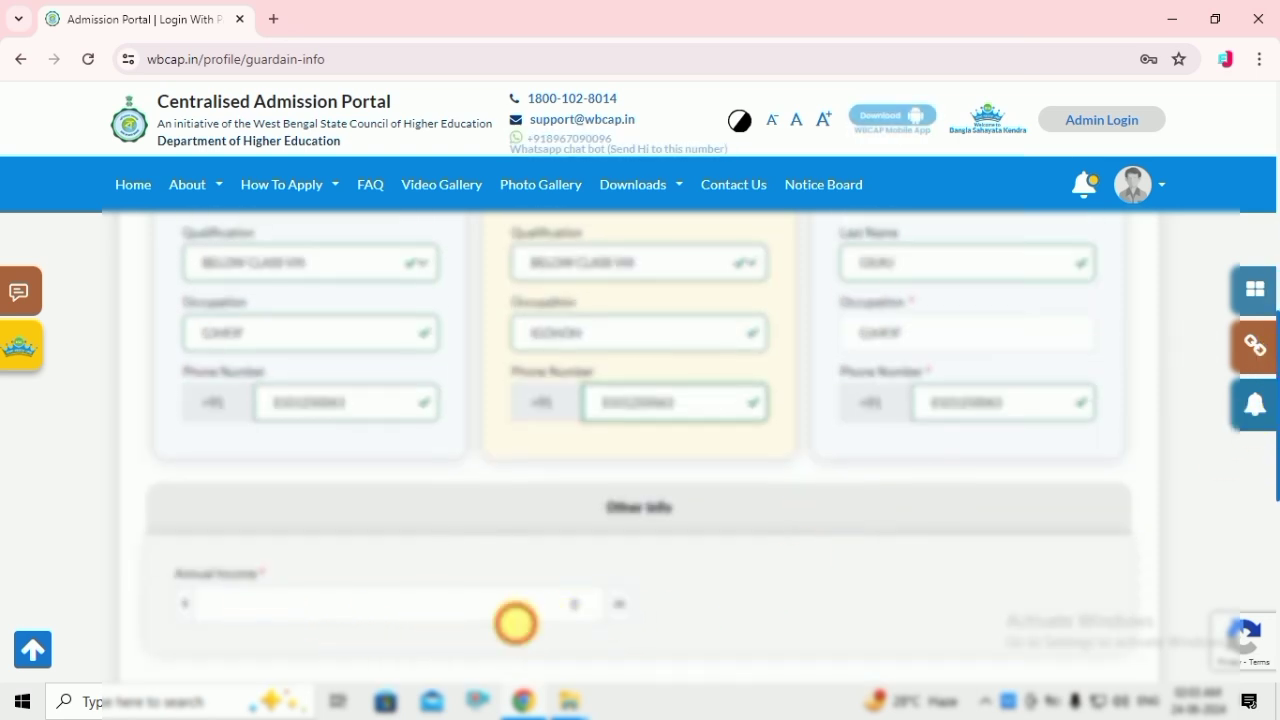
click(516, 620)
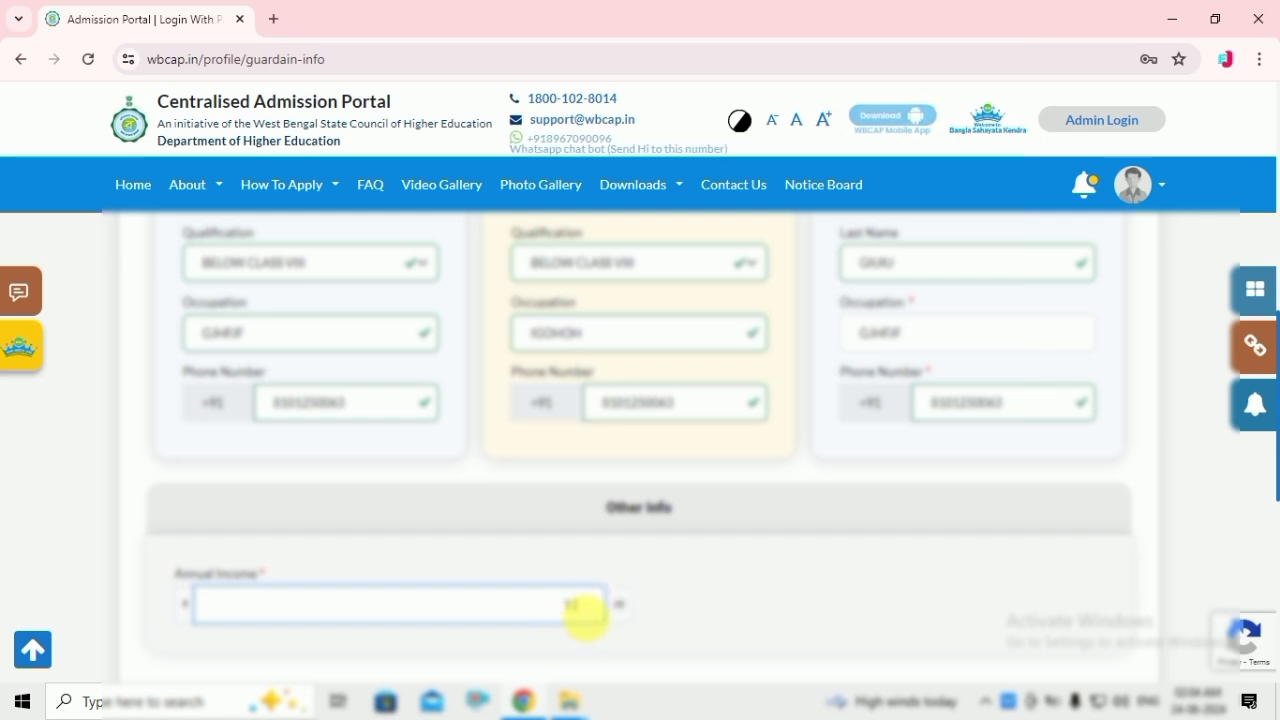
key(BackSpace)
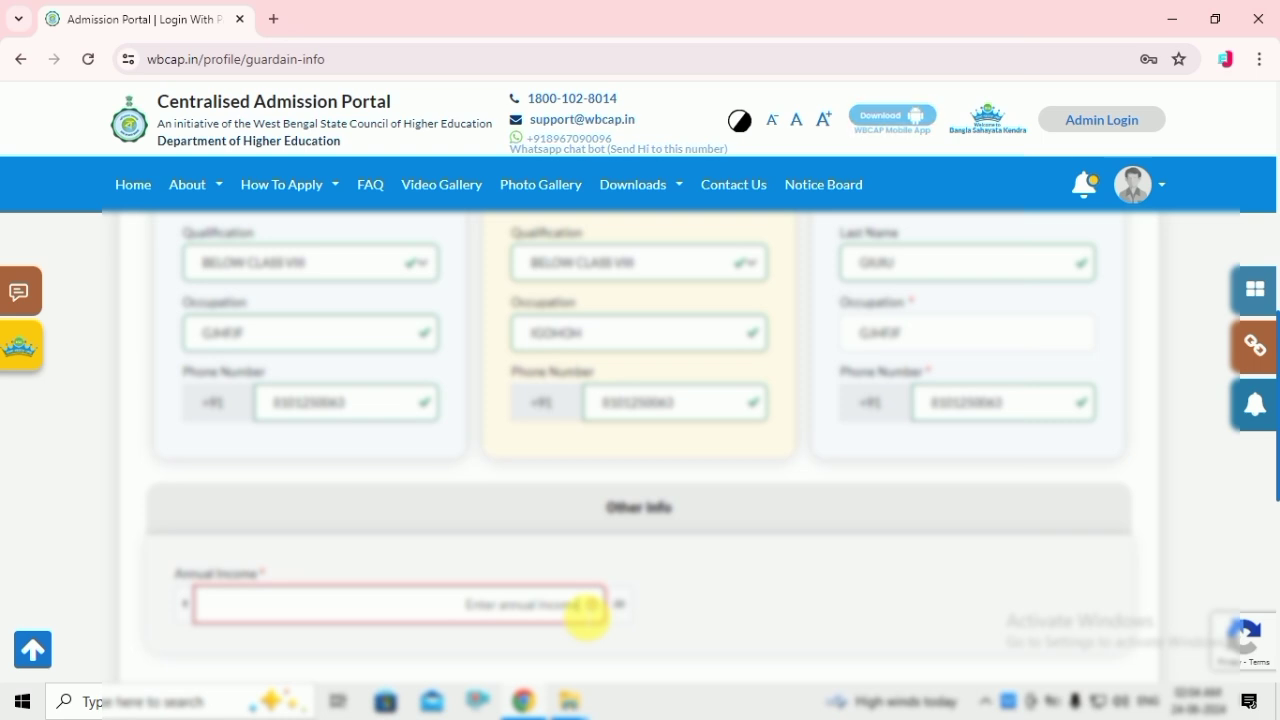
text(2)
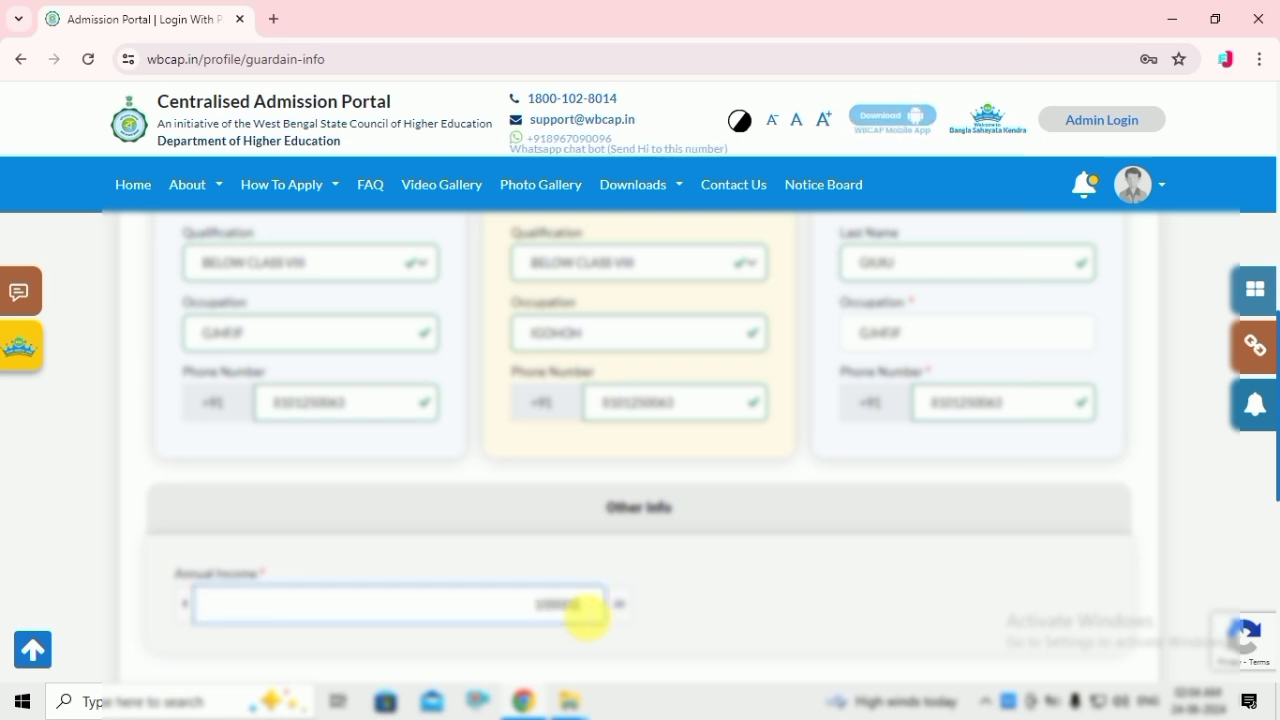
click(825, 588)
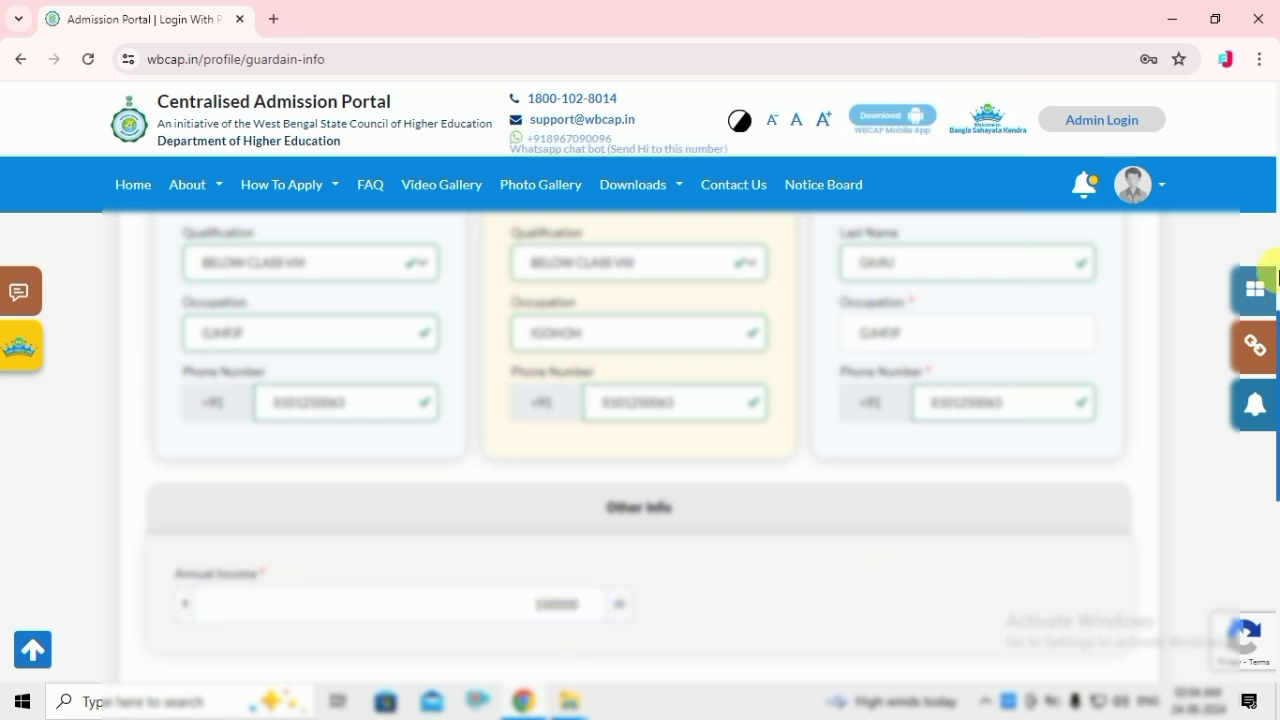
drag(1278, 364, 1278, 434)
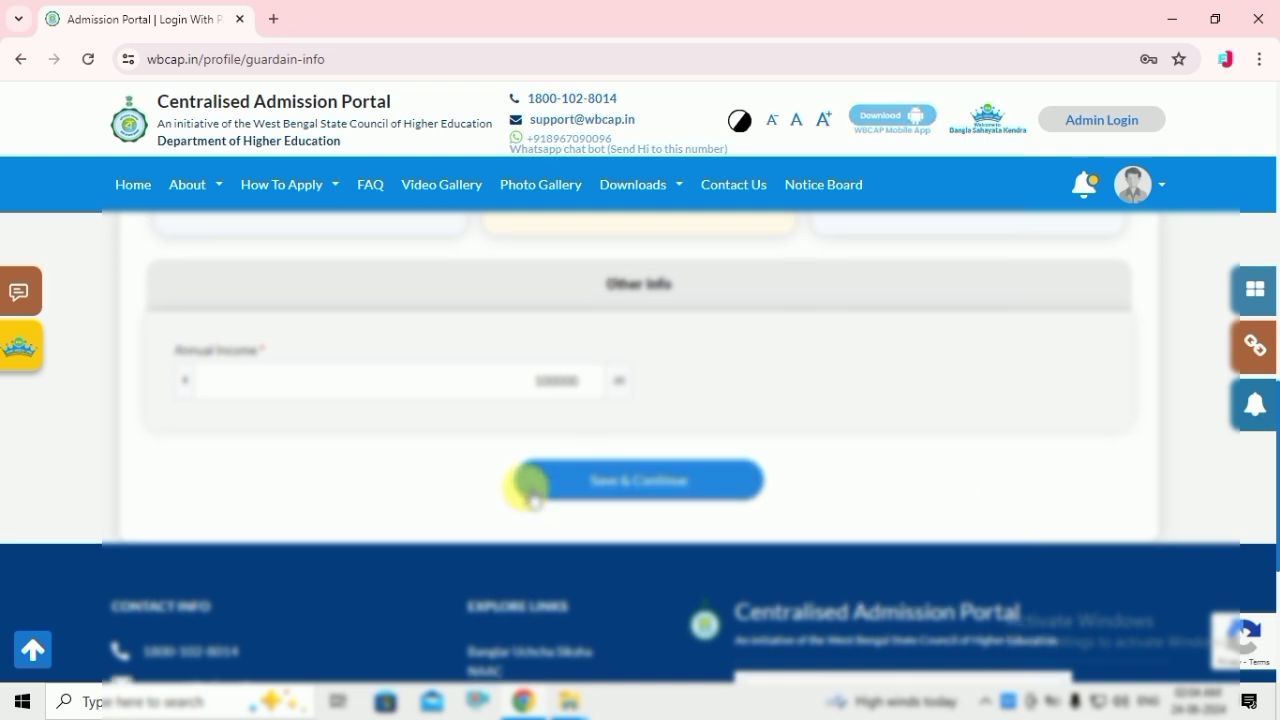
click(636, 474)
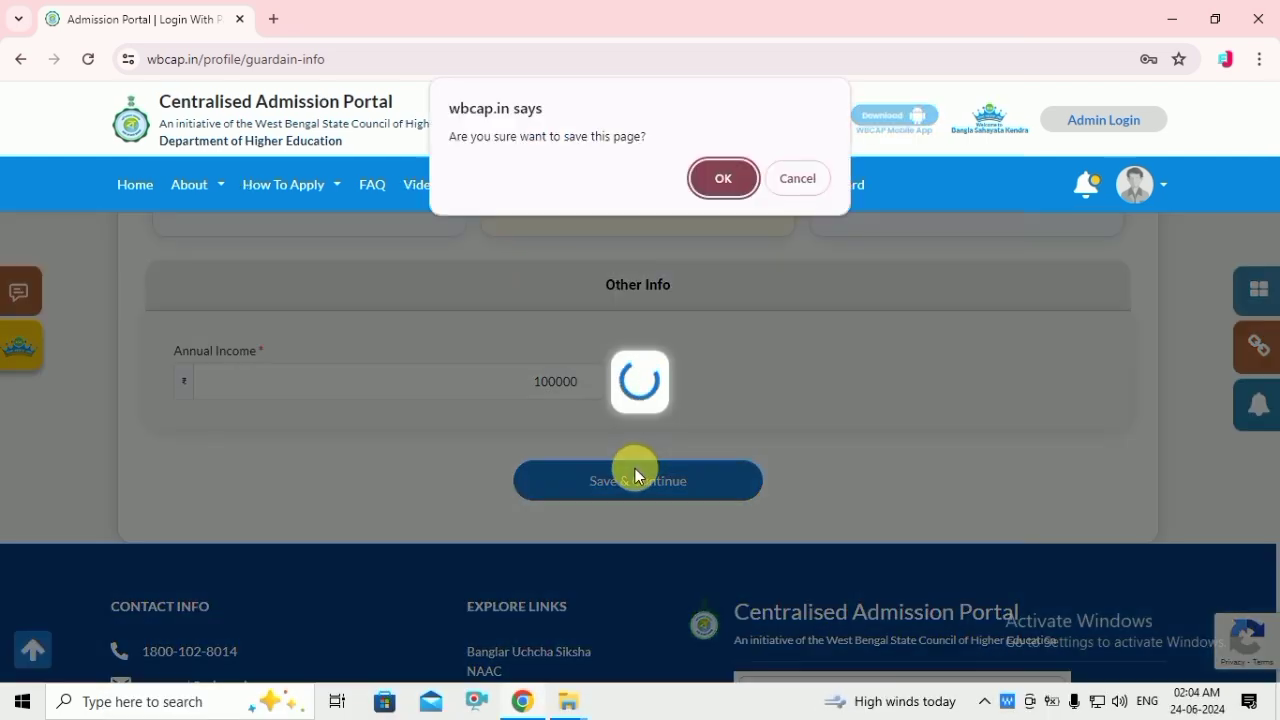
click(723, 178)
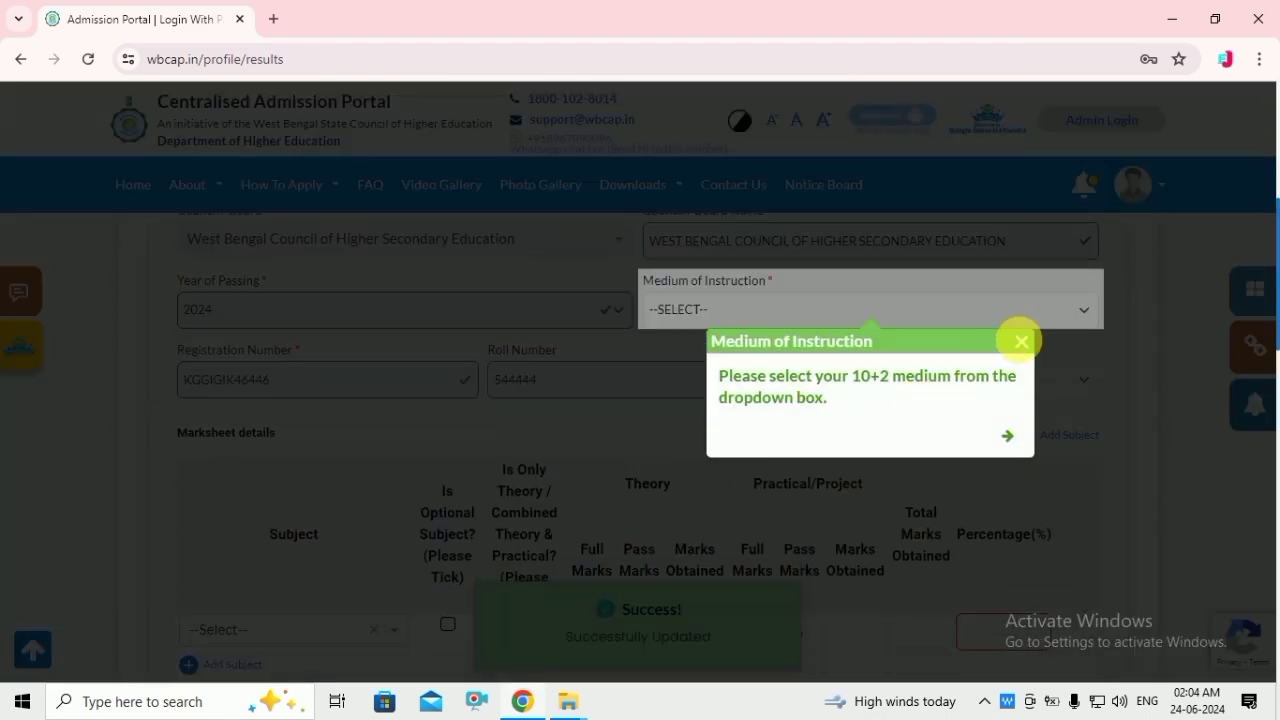
Step: On the 10+2 result form choose BENGALI medium of instruction and ARTS discipline/stream
click(1019, 339)
scroll(1270, 290, up, 3)
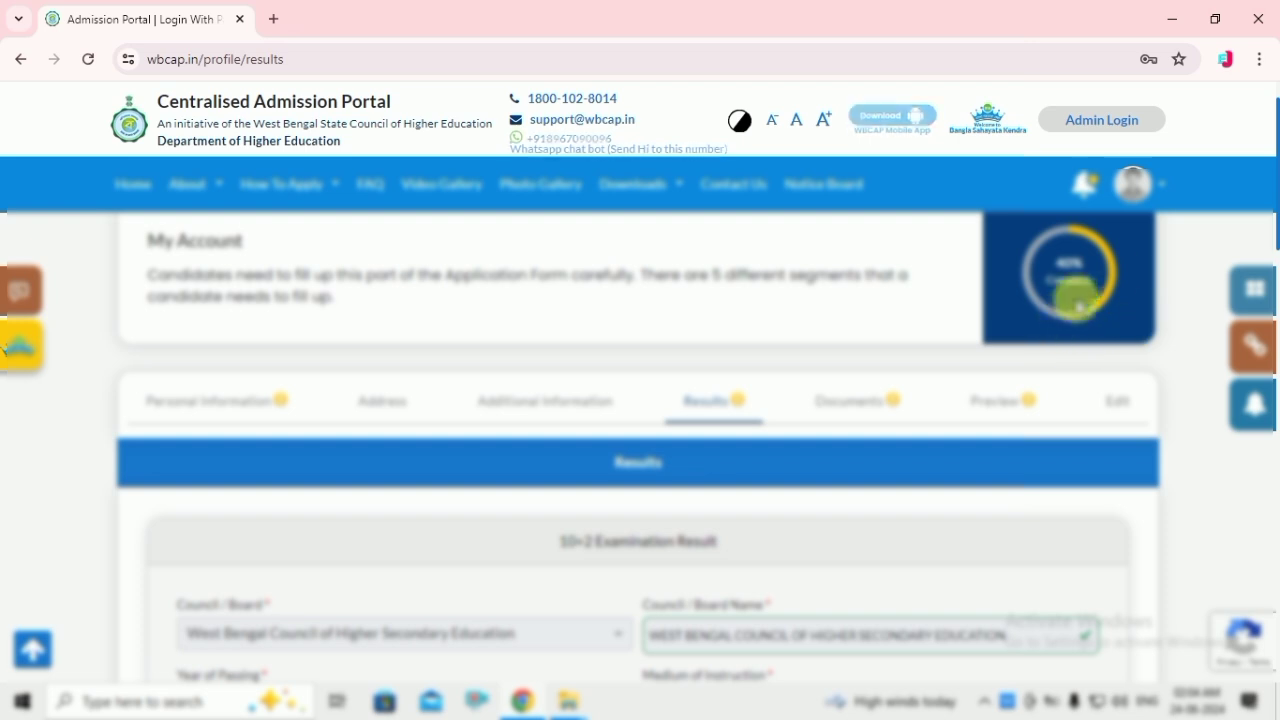
drag(1272, 214, 1275, 300)
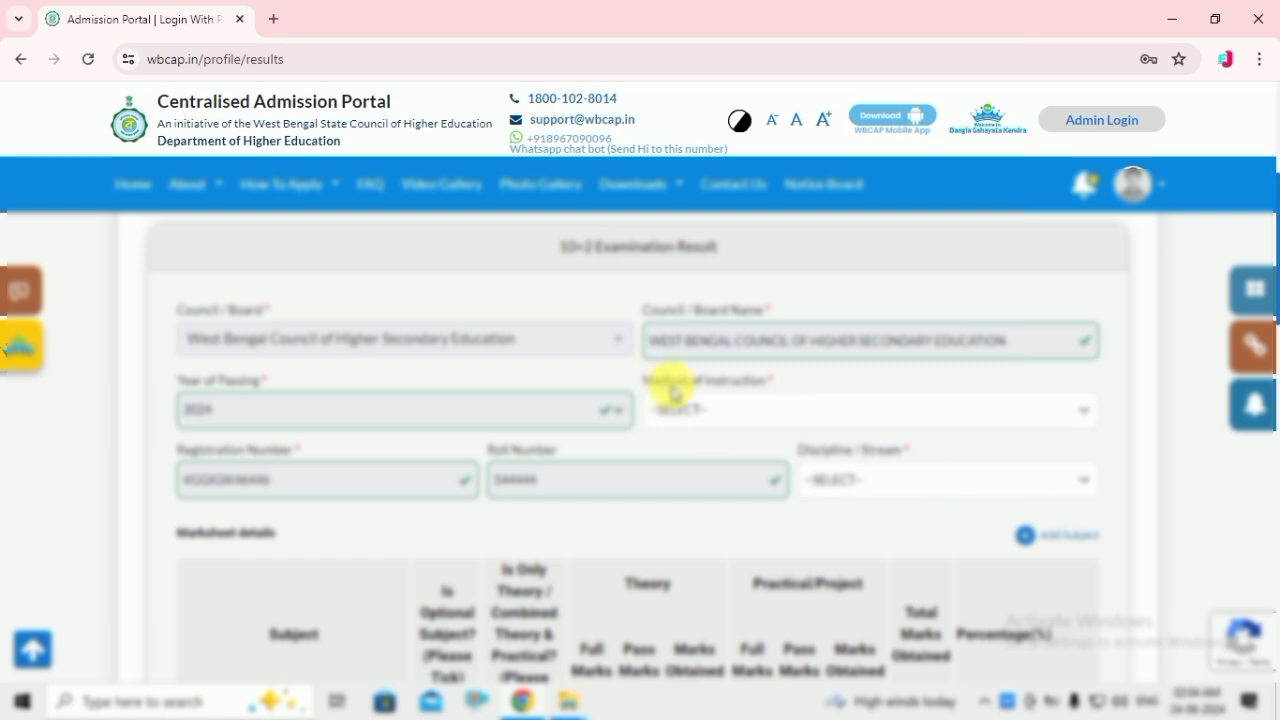
click(714, 409)
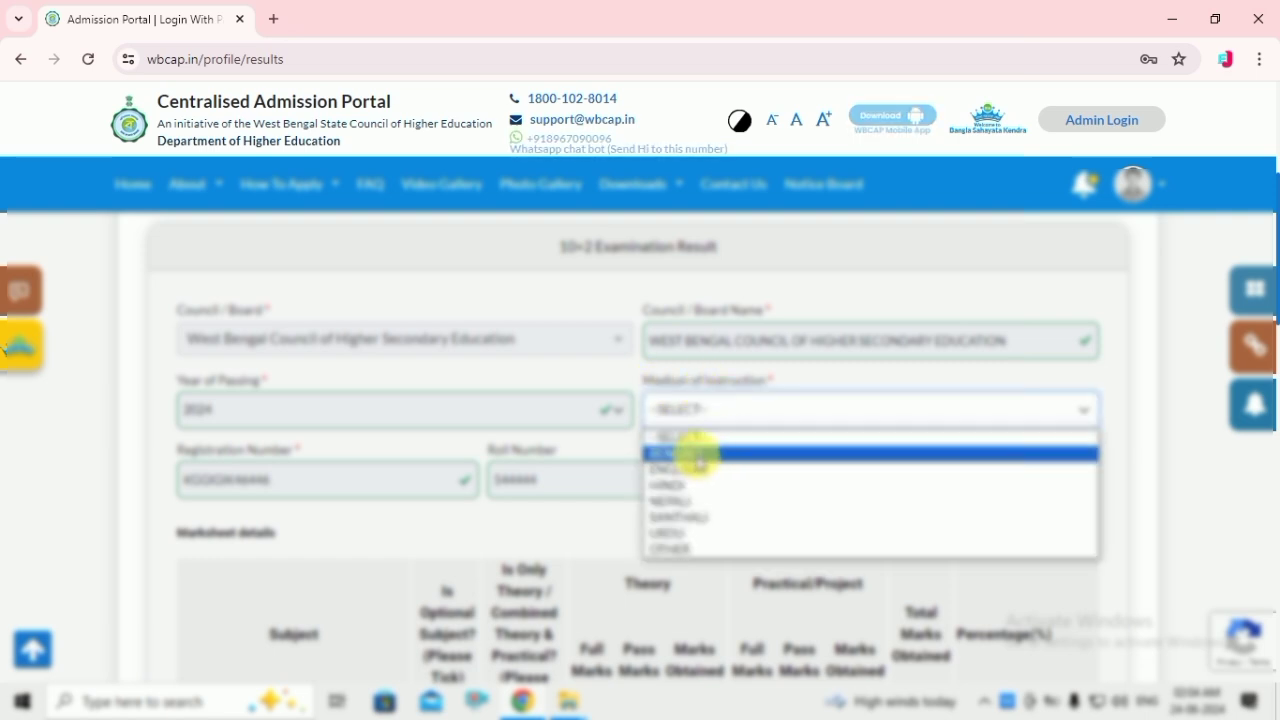
click(697, 457)
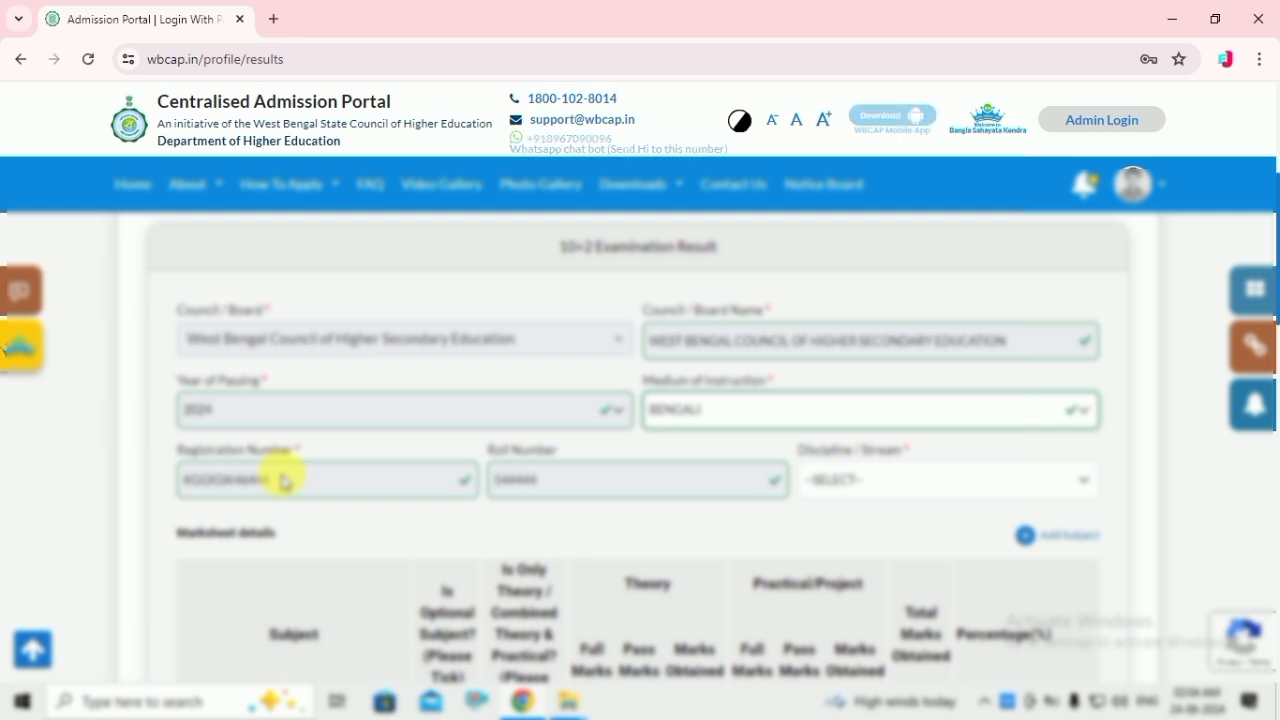
click(846, 480)
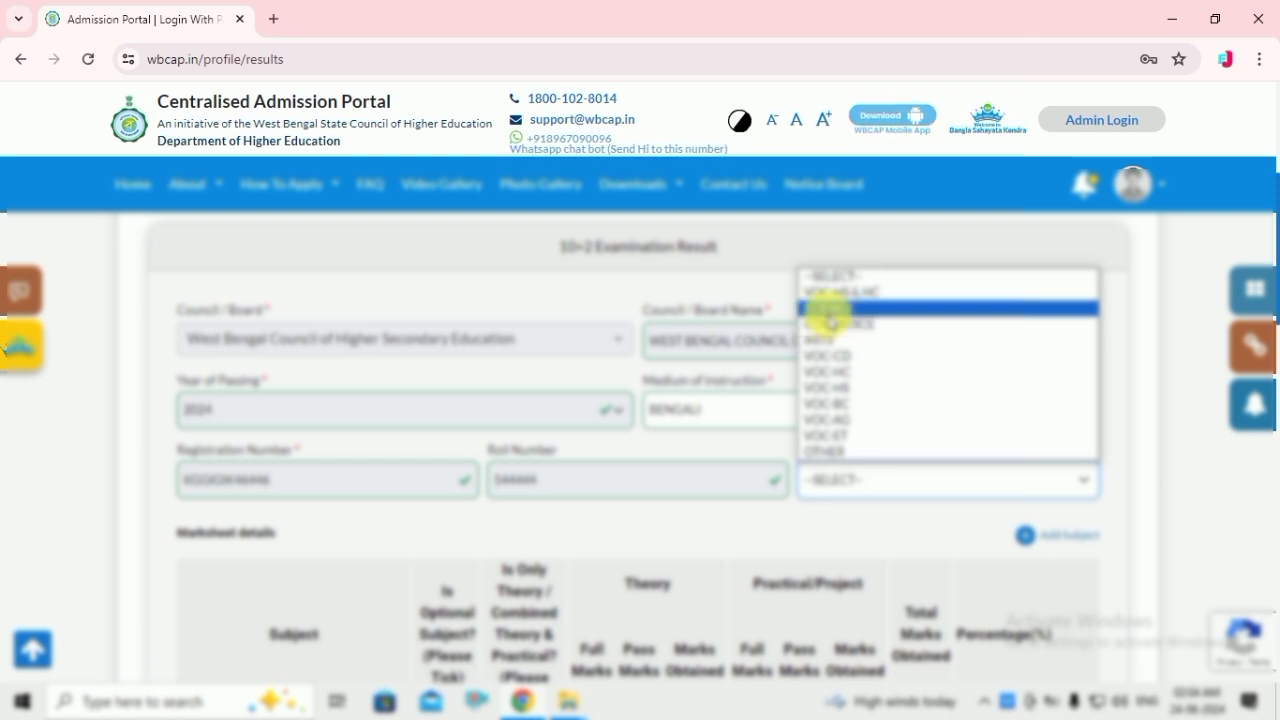
click(829, 340)
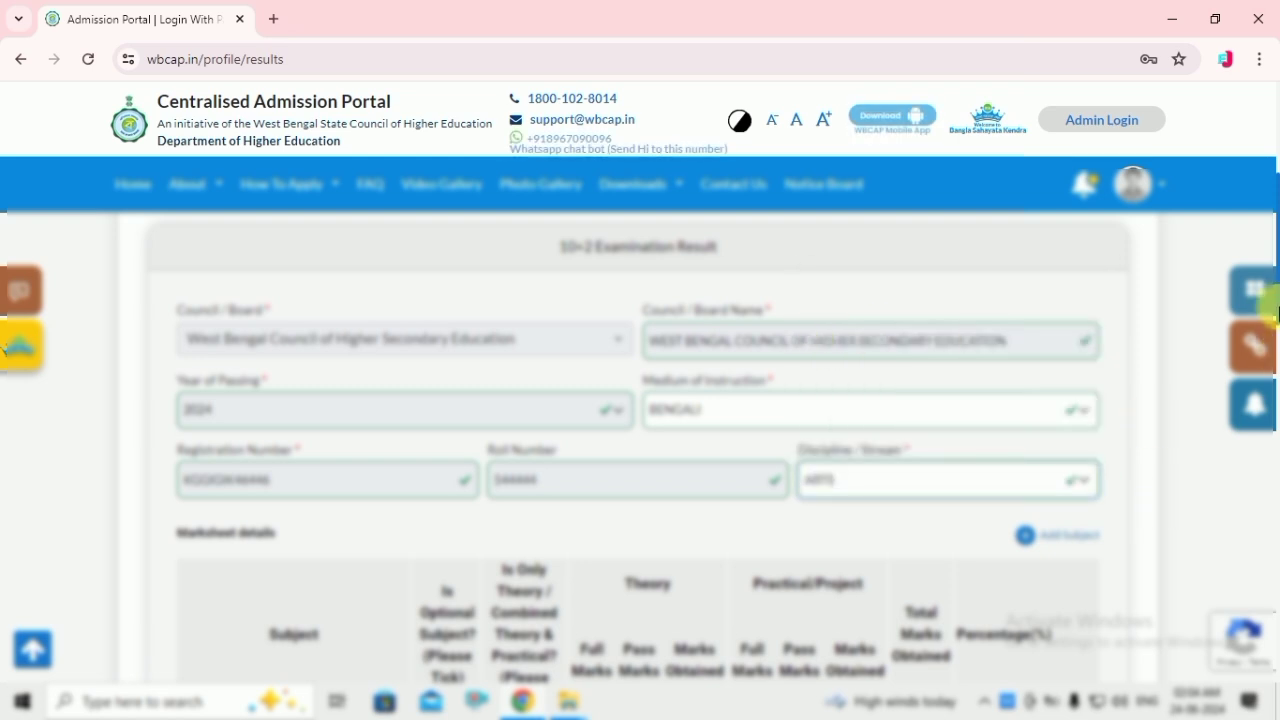
scroll(1272, 358, down, 3)
drag(1278, 356, 1278, 364)
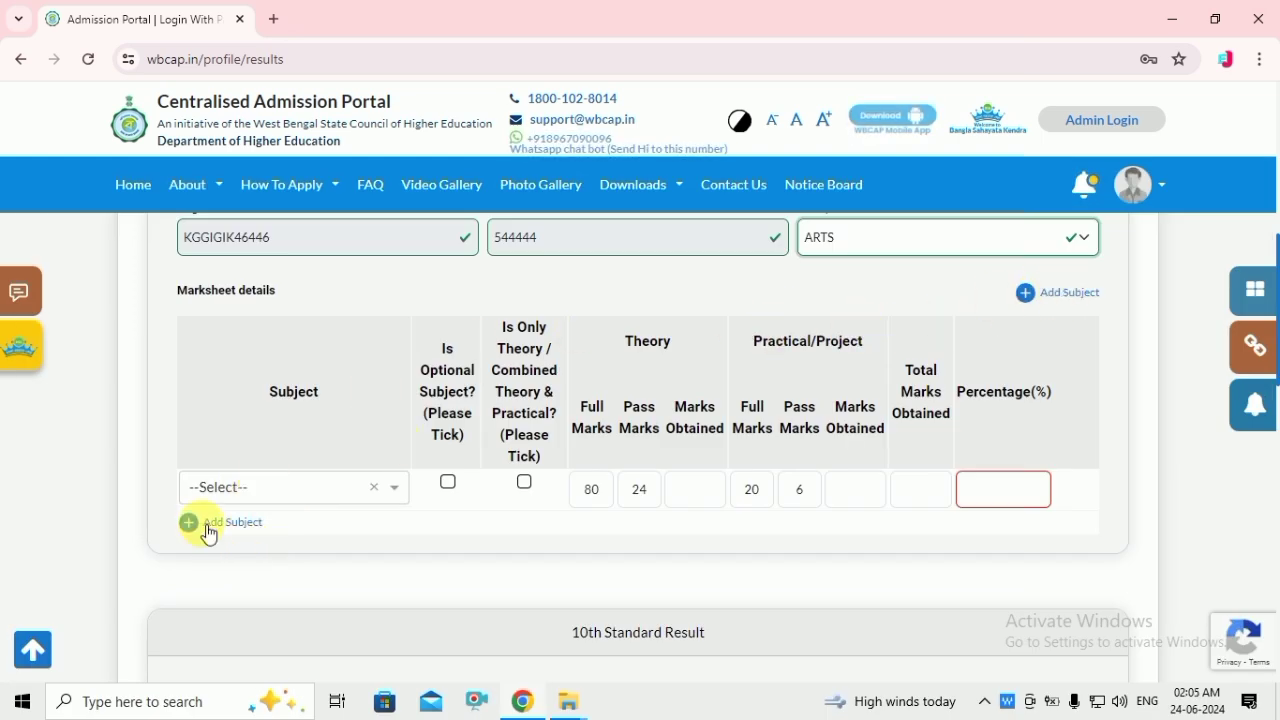
Step: Choose WB-HS - Bengali as the subject of the first marksheet row
click(385, 490)
click(397, 490)
click(397, 490)
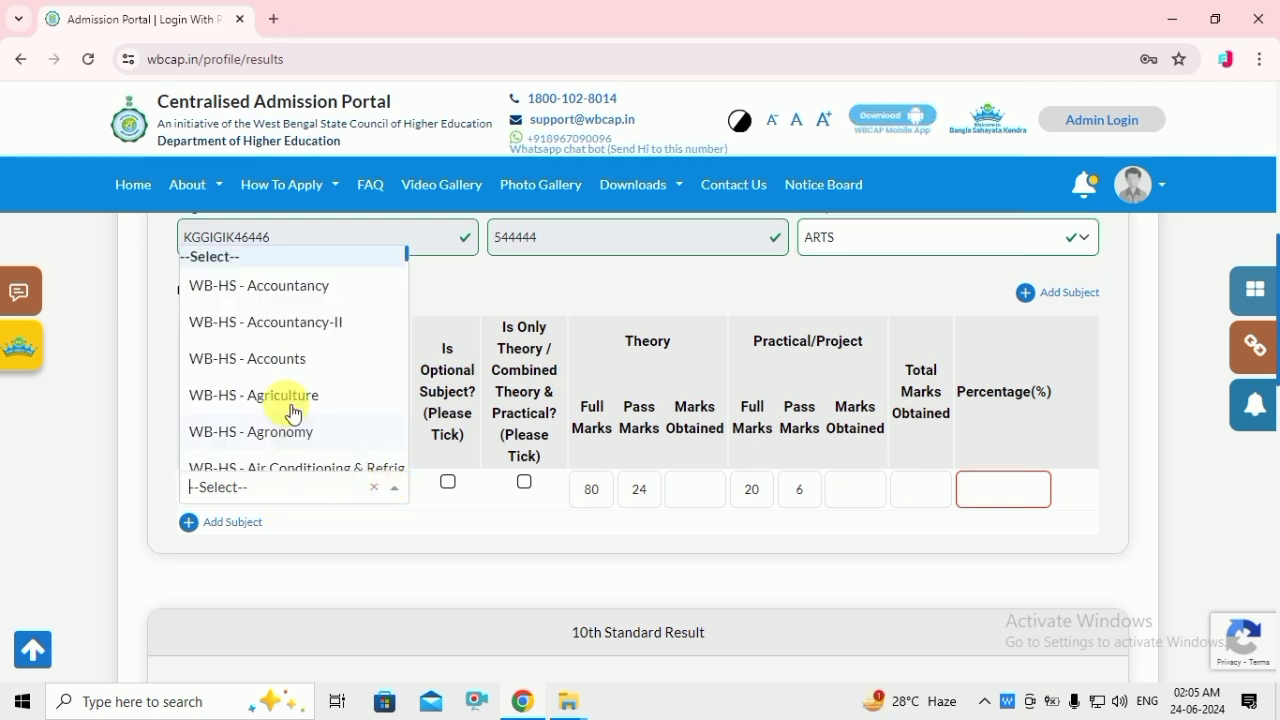
scroll(295, 455, down, 2)
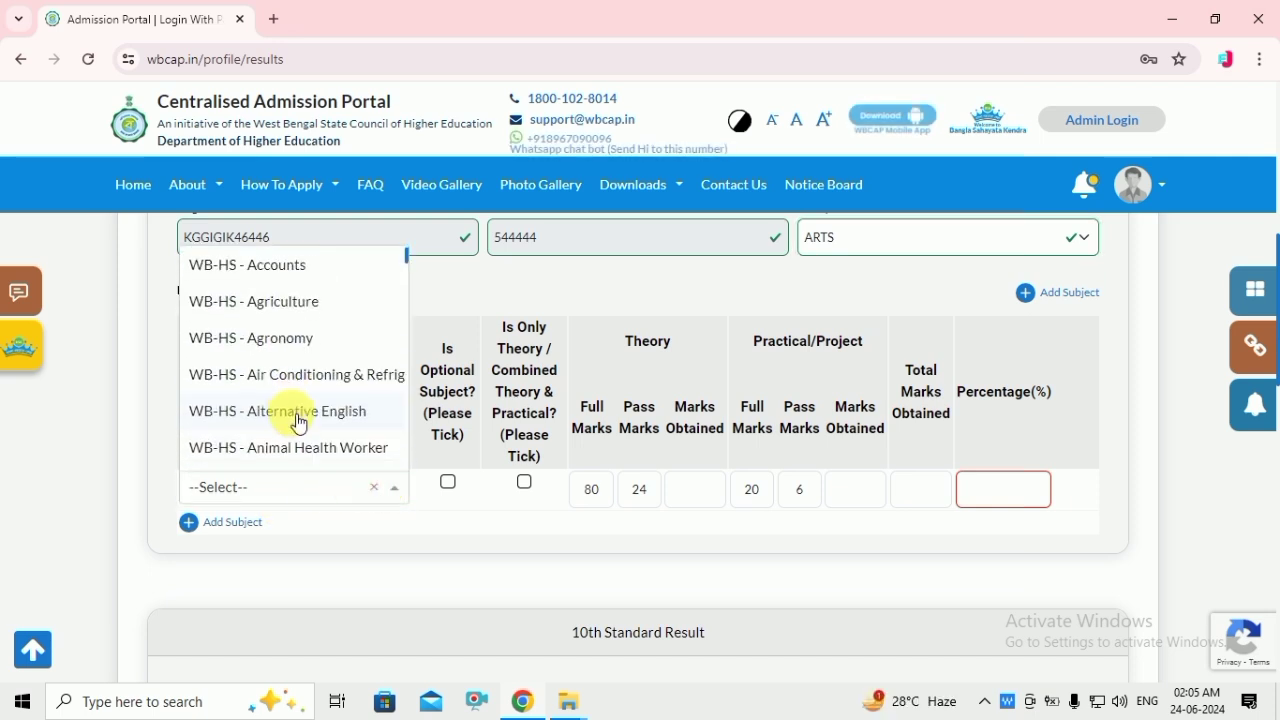
scroll(300, 425, down, 2)
scroll(300, 425, down, 2)
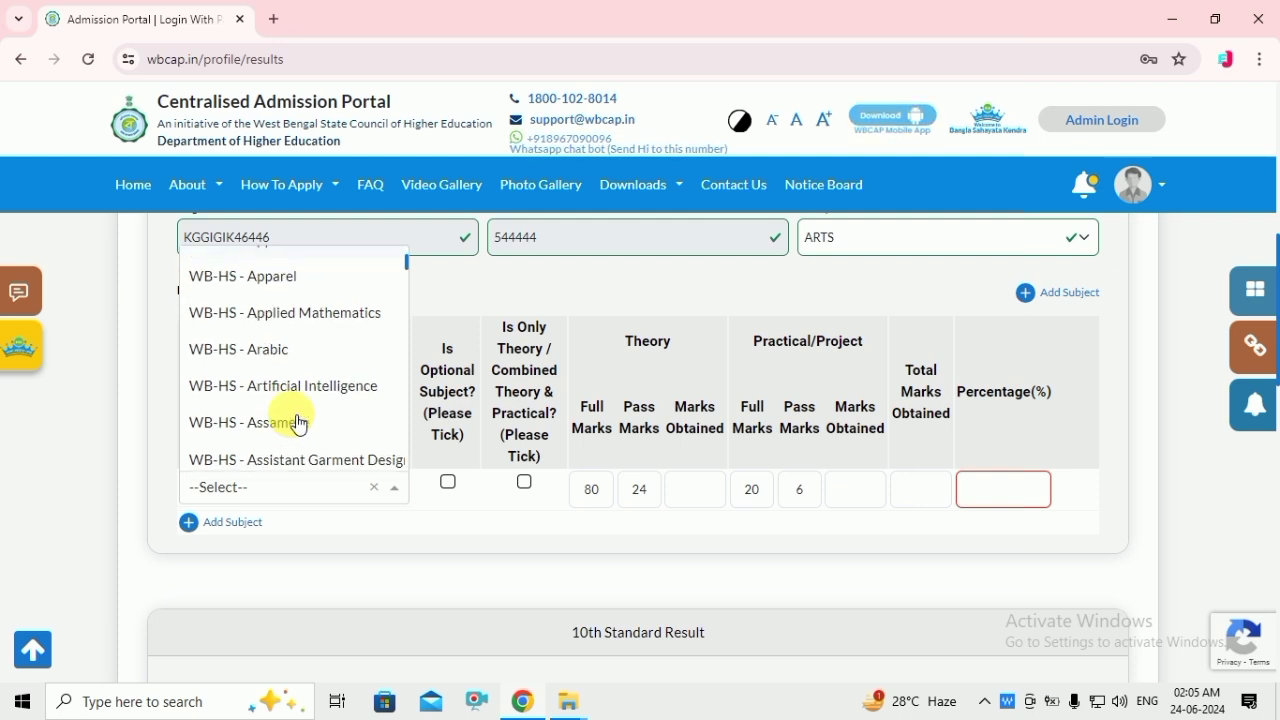
scroll(290, 427, down, 4)
scroll(268, 428, down, 2)
scroll(268, 428, up, 2)
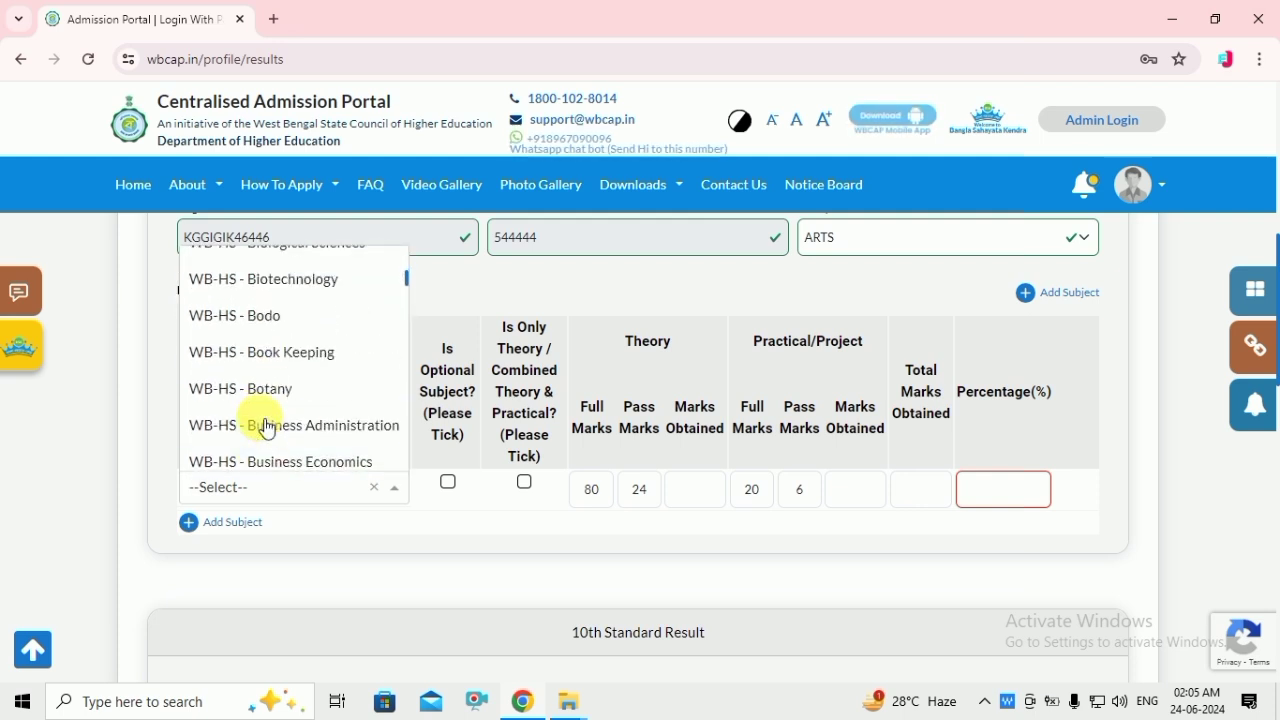
scroll(268, 428, down, 3)
scroll(267, 428, down, 5)
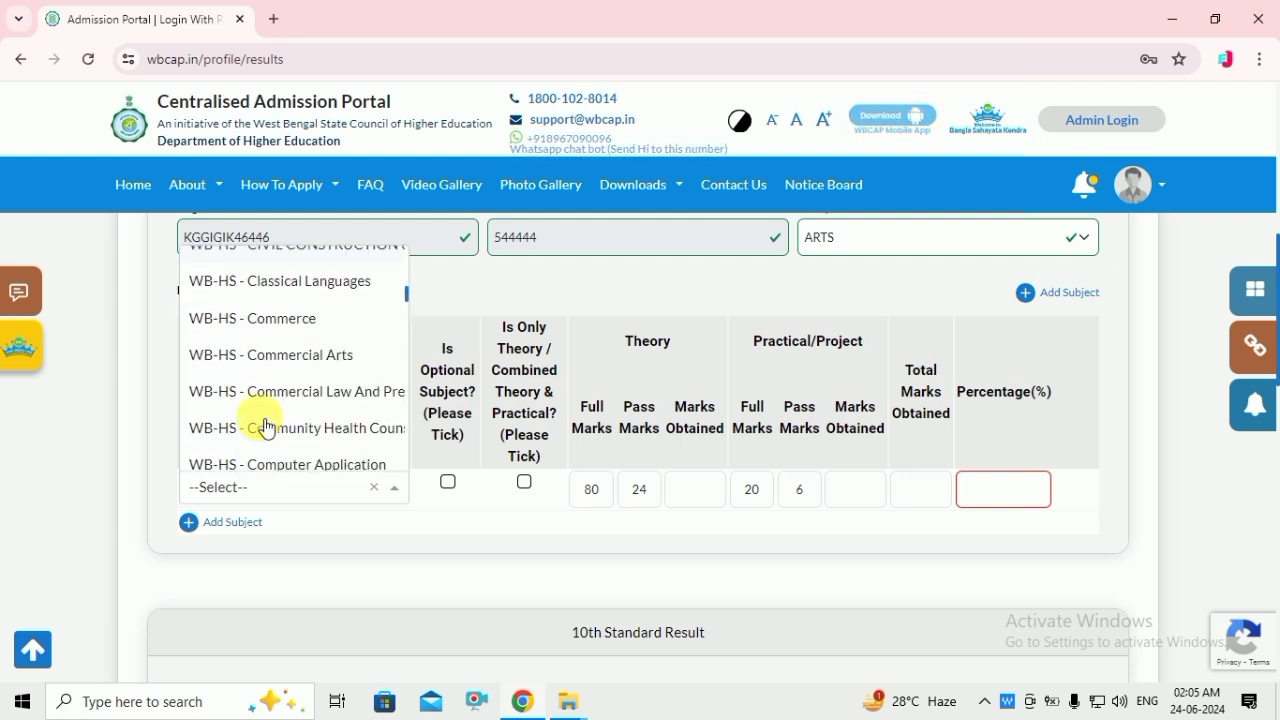
scroll(265, 428, up, 3)
scroll(264, 428, down, 1)
scroll(265, 428, down, 5)
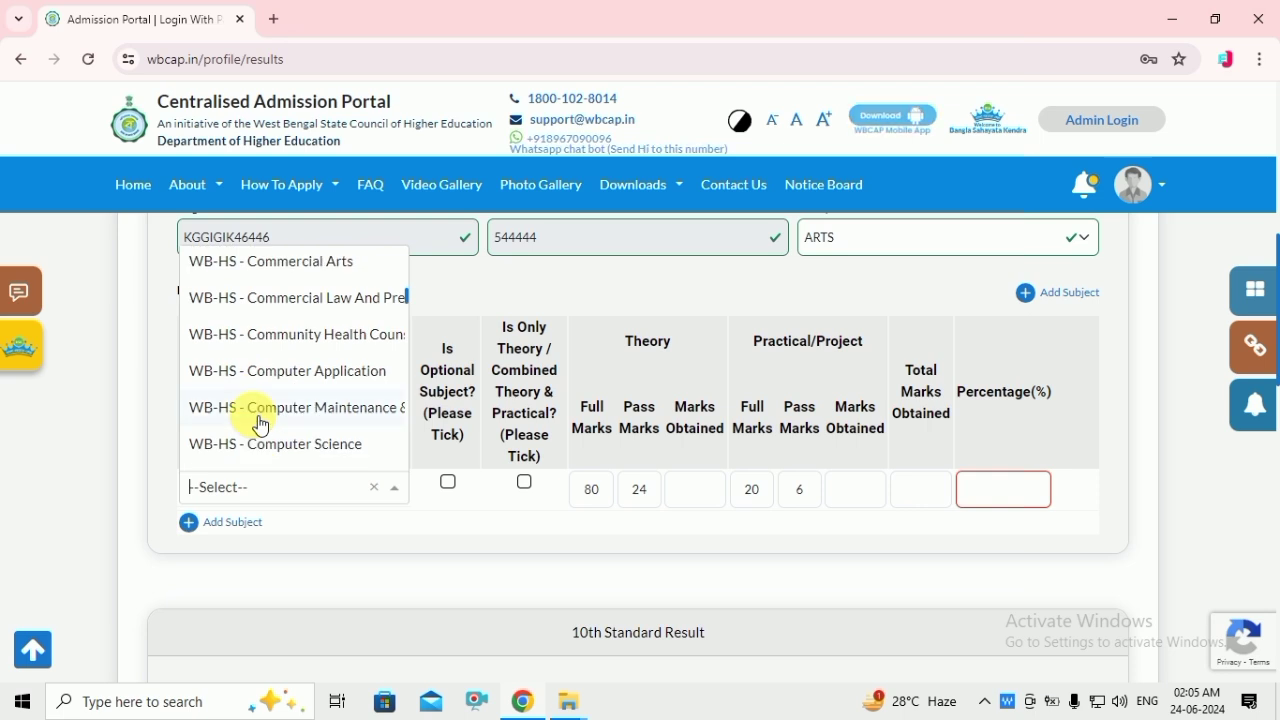
scroll(262, 425, down, 5)
scroll(256, 412, up, 2)
scroll(250, 420, down, 5)
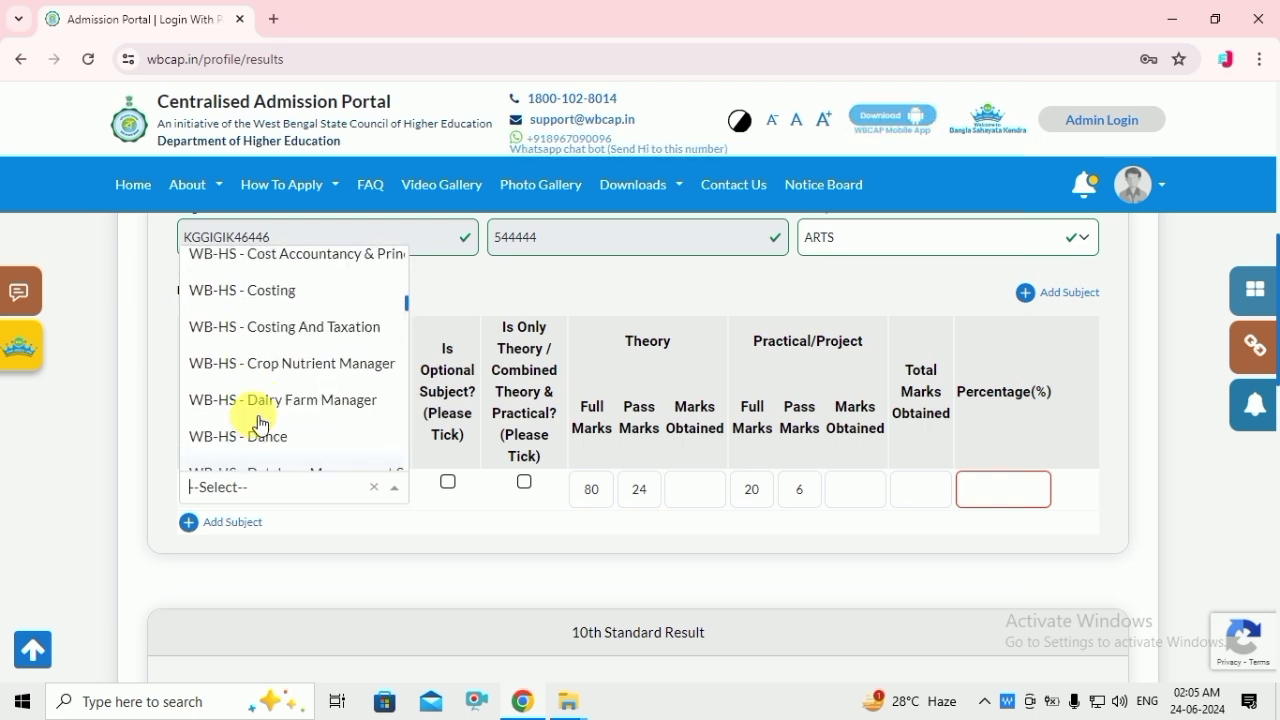
scroll(250, 425, down, 3)
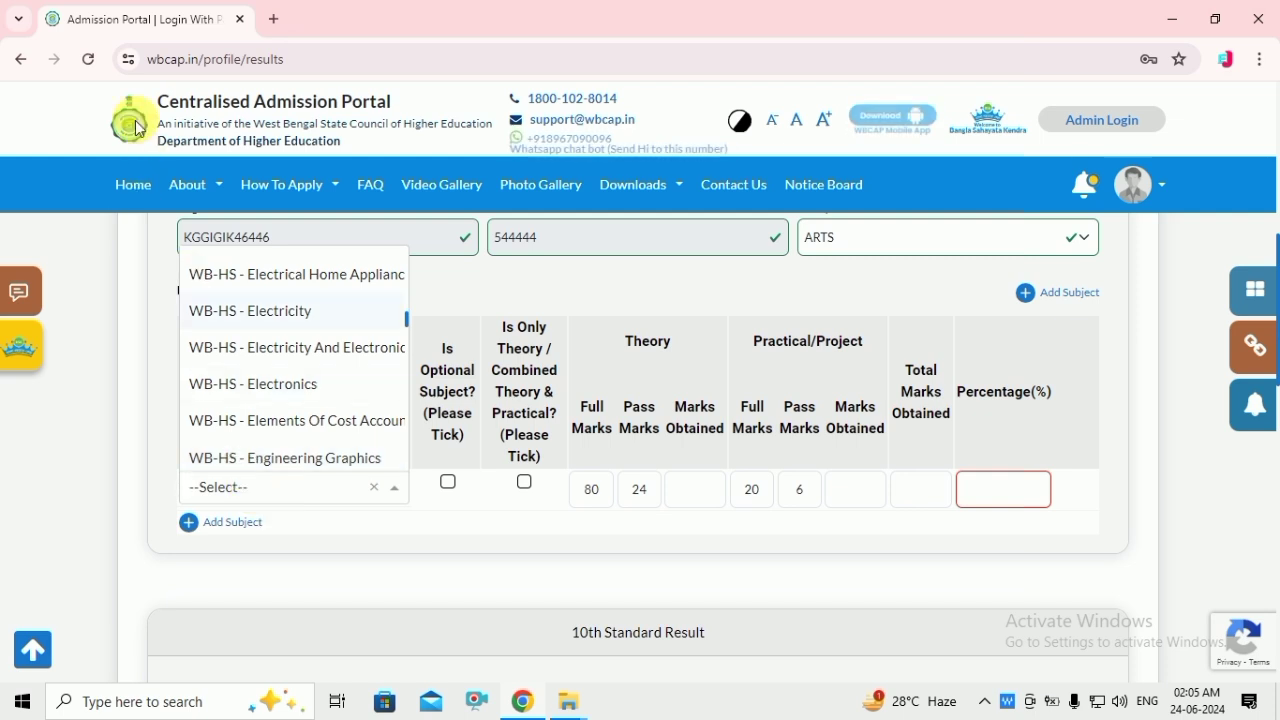
text(BE)
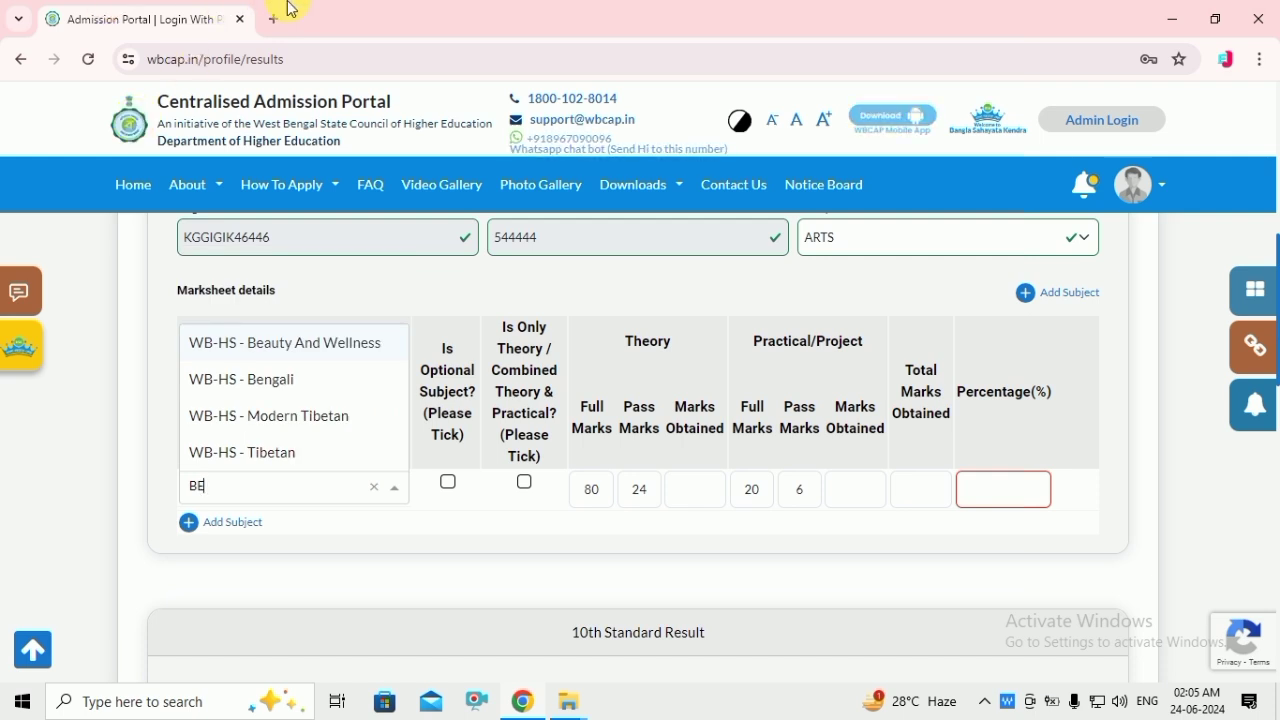
click(256, 381)
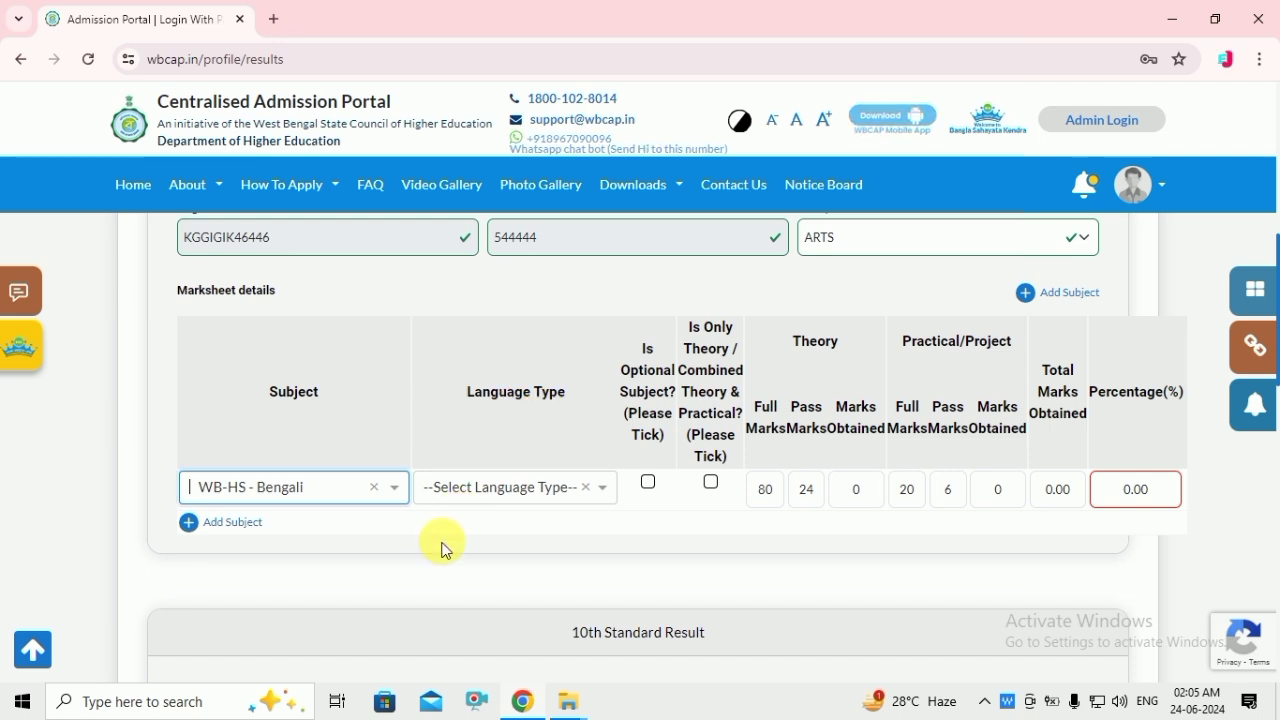
Step: Mark Bengali as 1st Lang and enter 30 theory and 8 practical marks
click(528, 490)
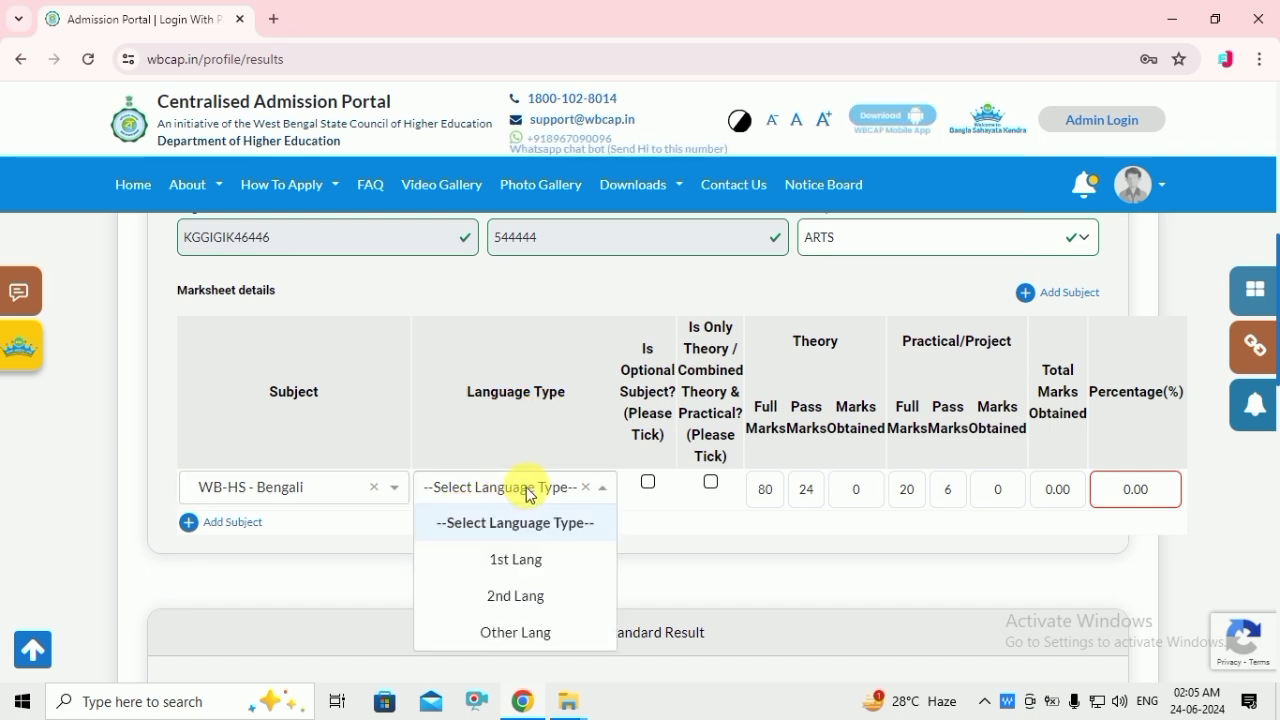
click(524, 562)
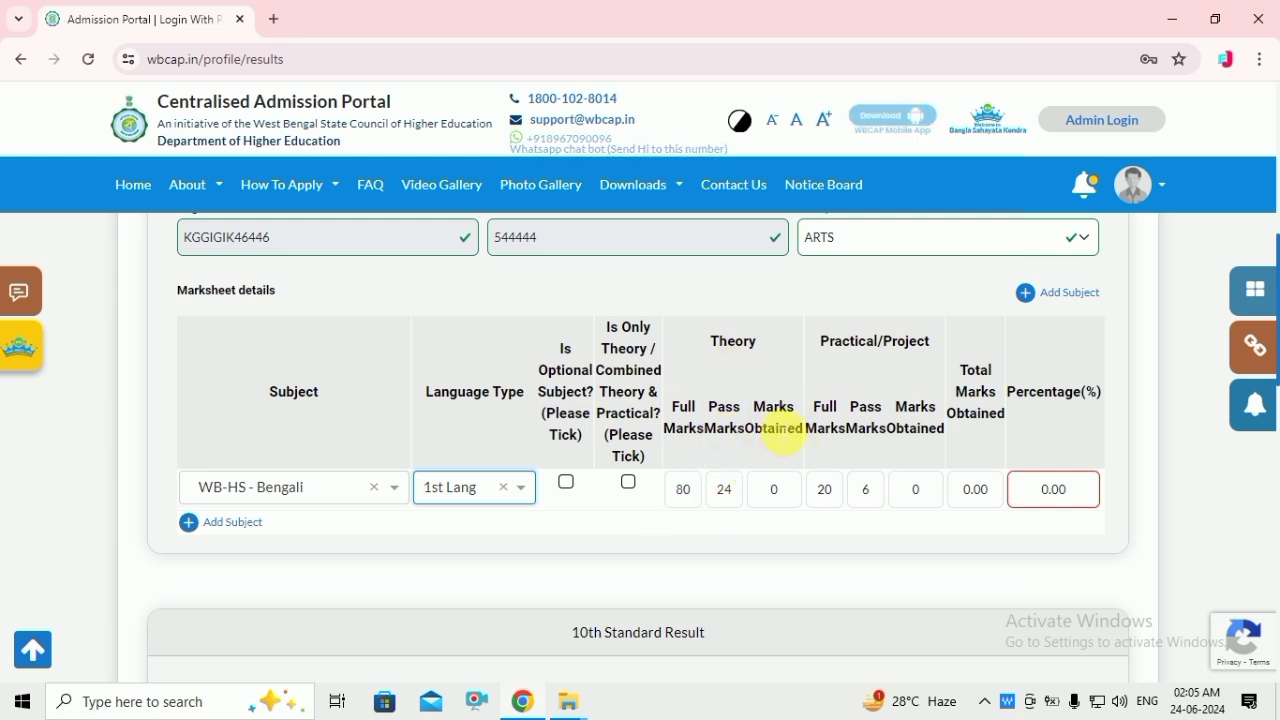
click(776, 492)
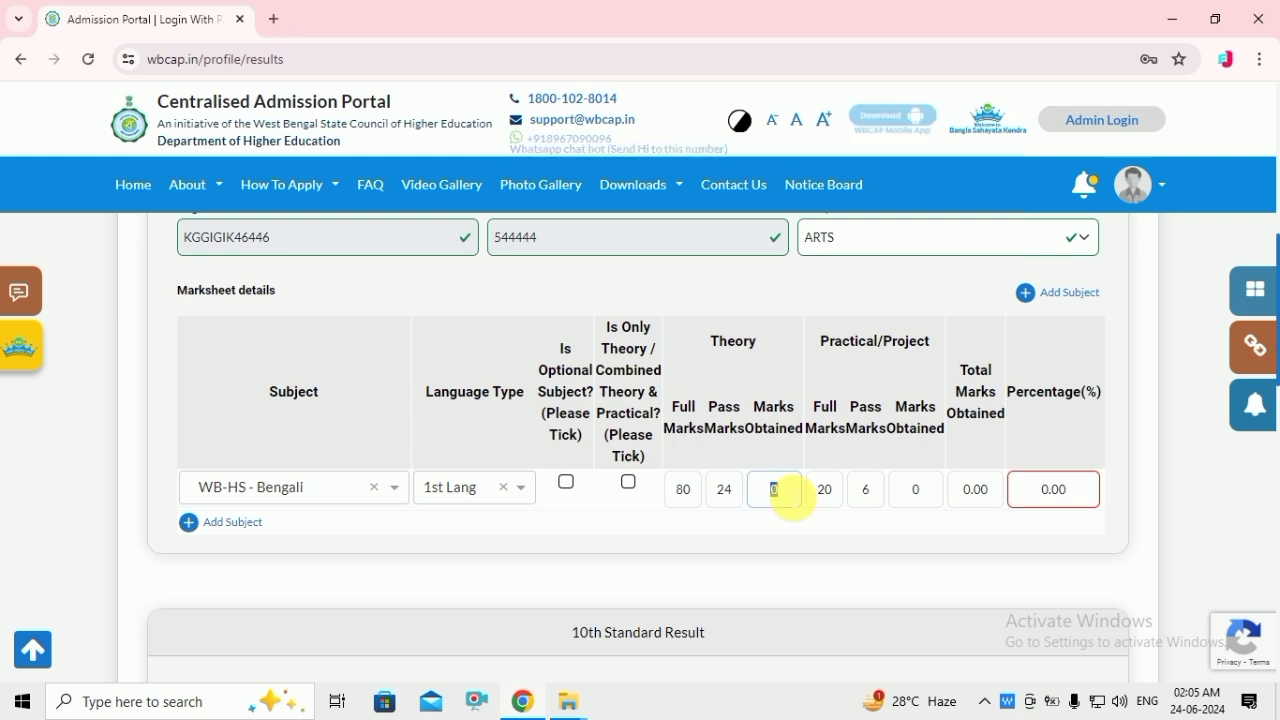
text(3)
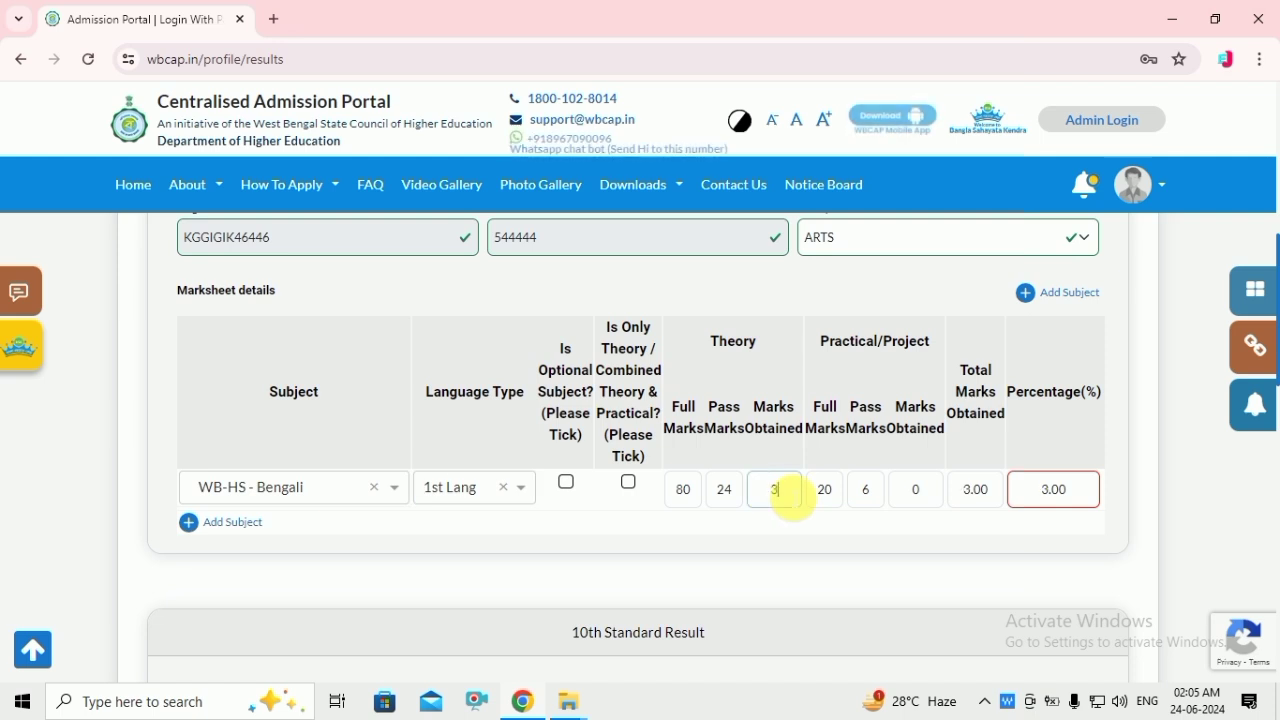
text(0)
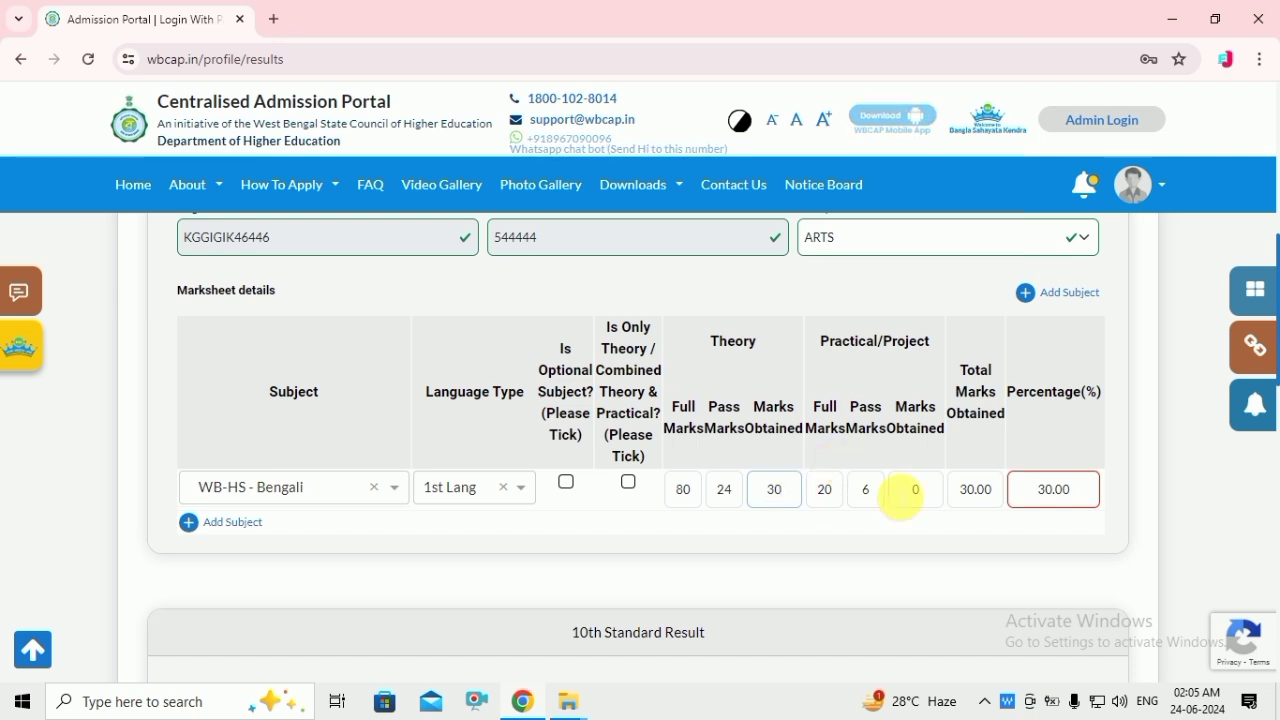
click(900, 500)
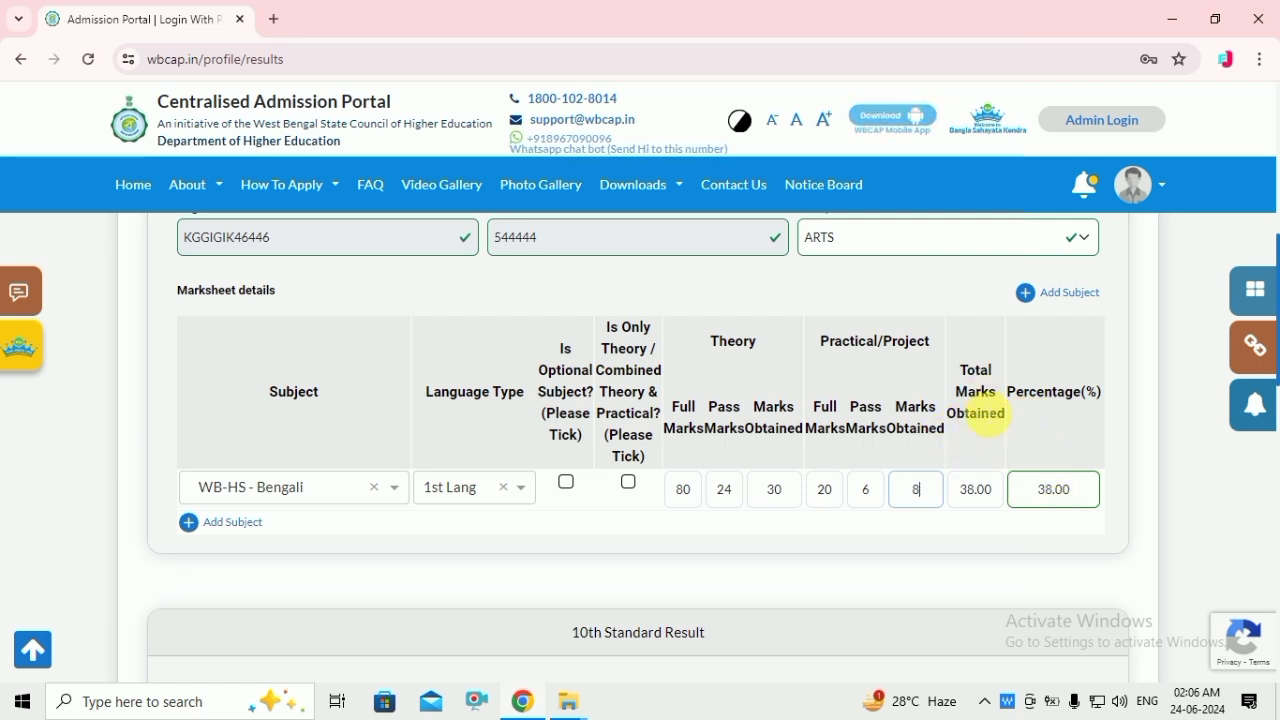
click(914, 534)
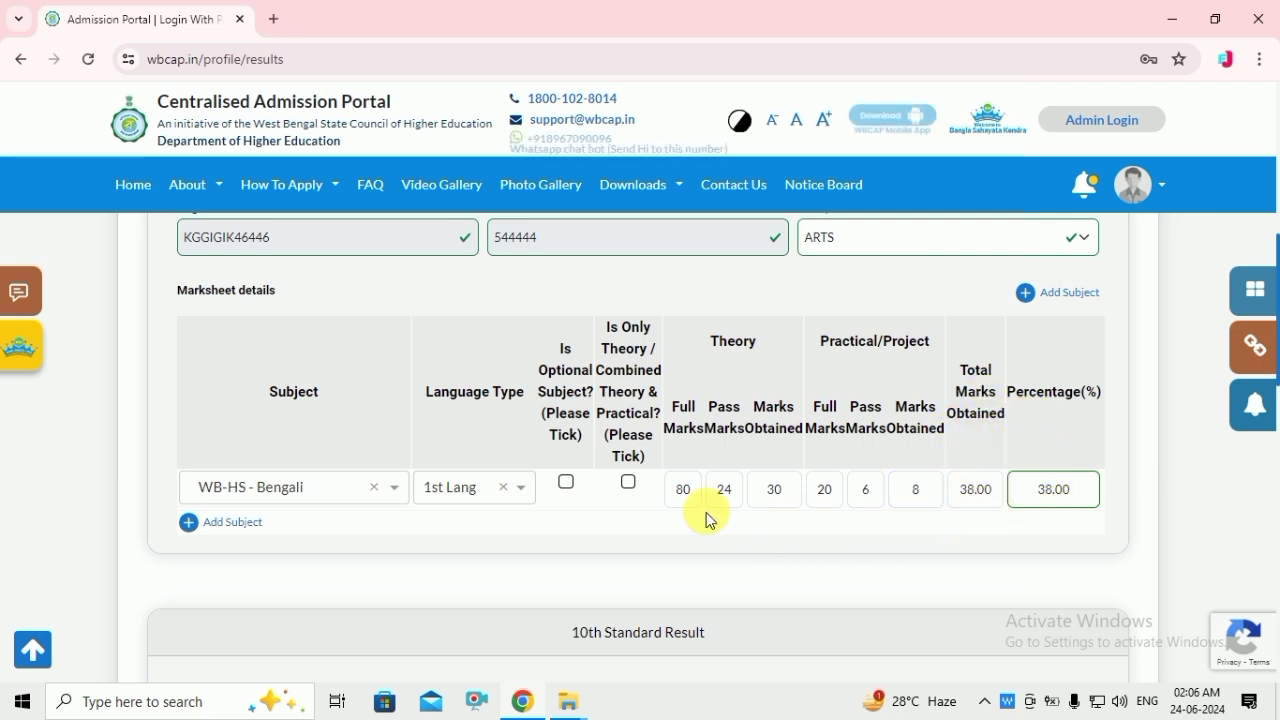
Step: Add a second marksheet row for WB-HS - English as 2nd Lang
click(222, 528)
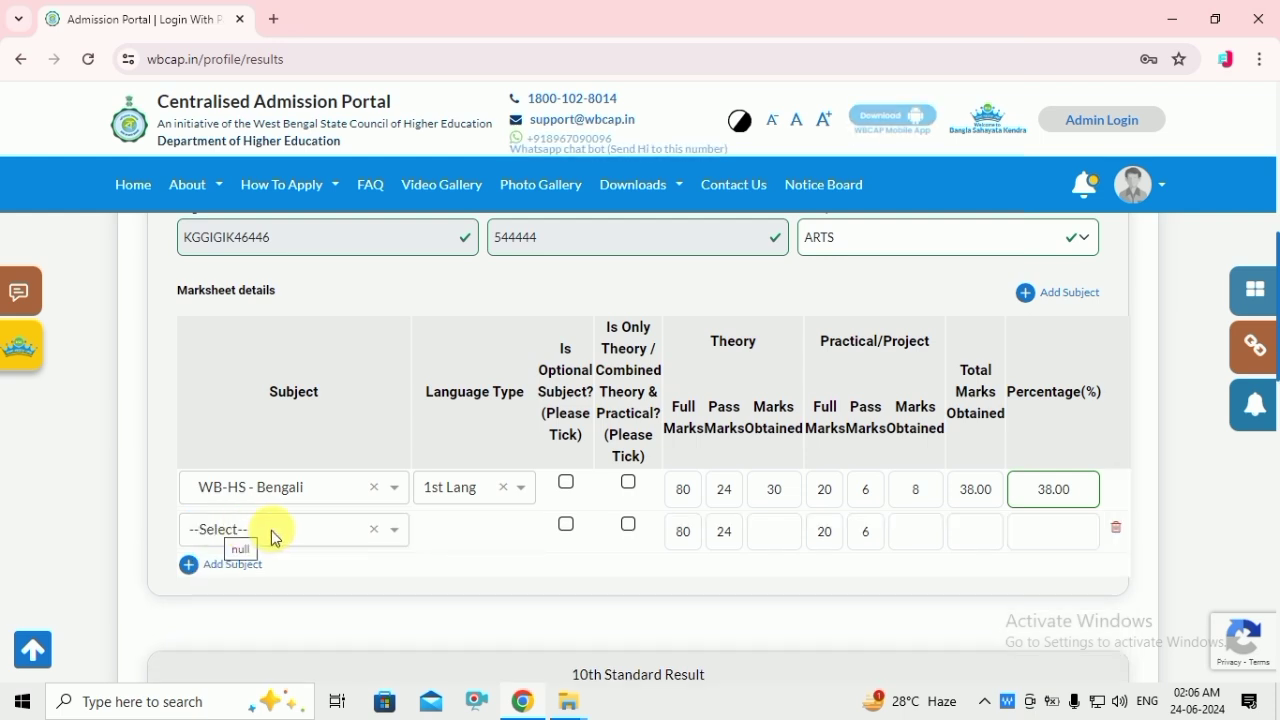
click(290, 532)
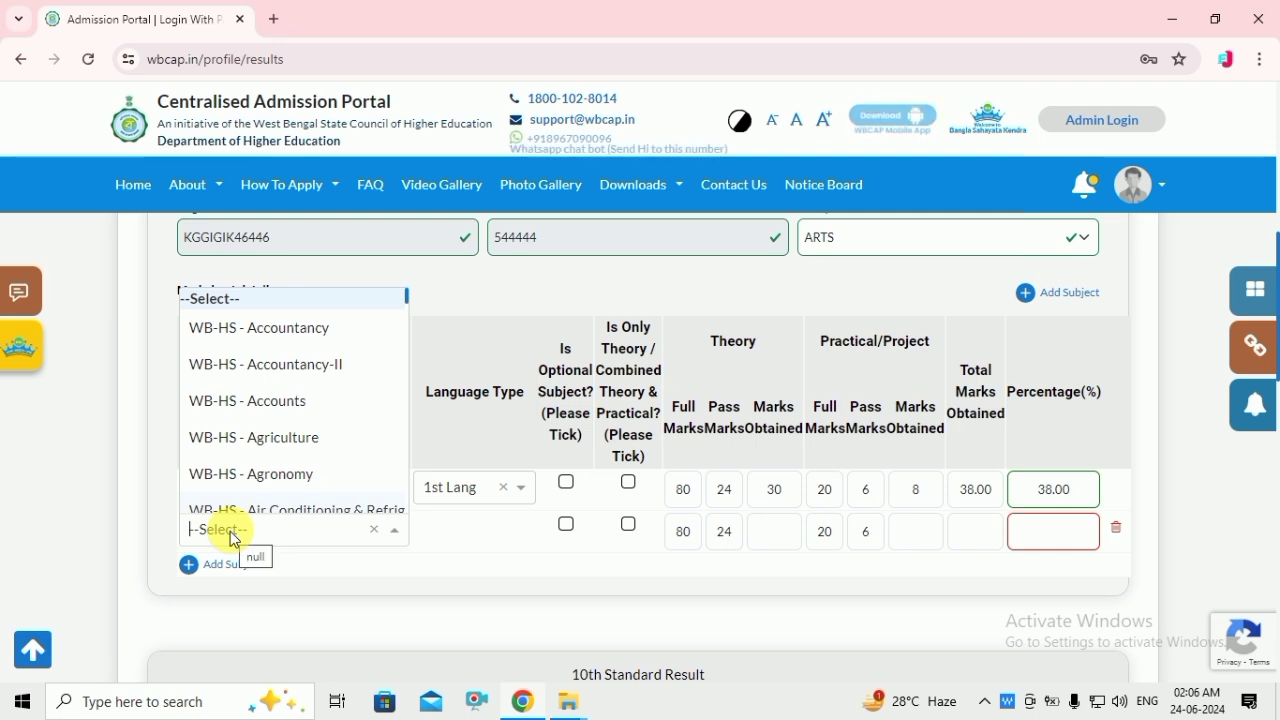
text(E)
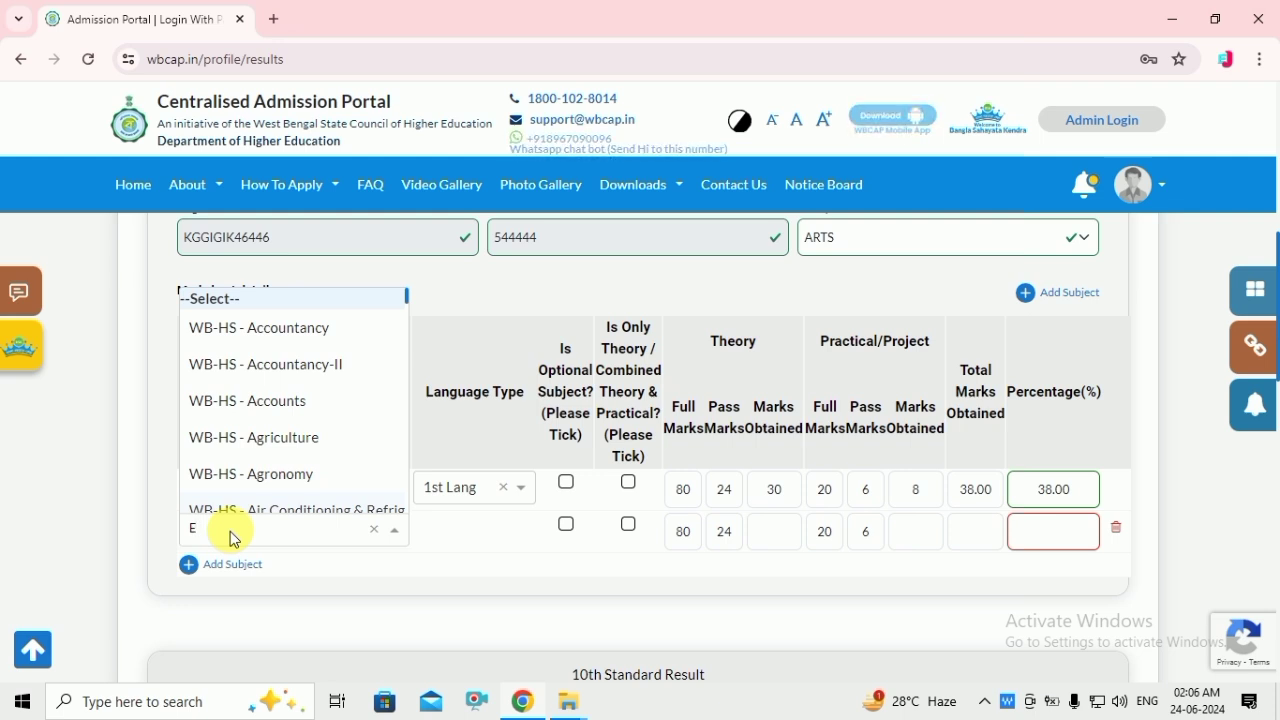
text(N)
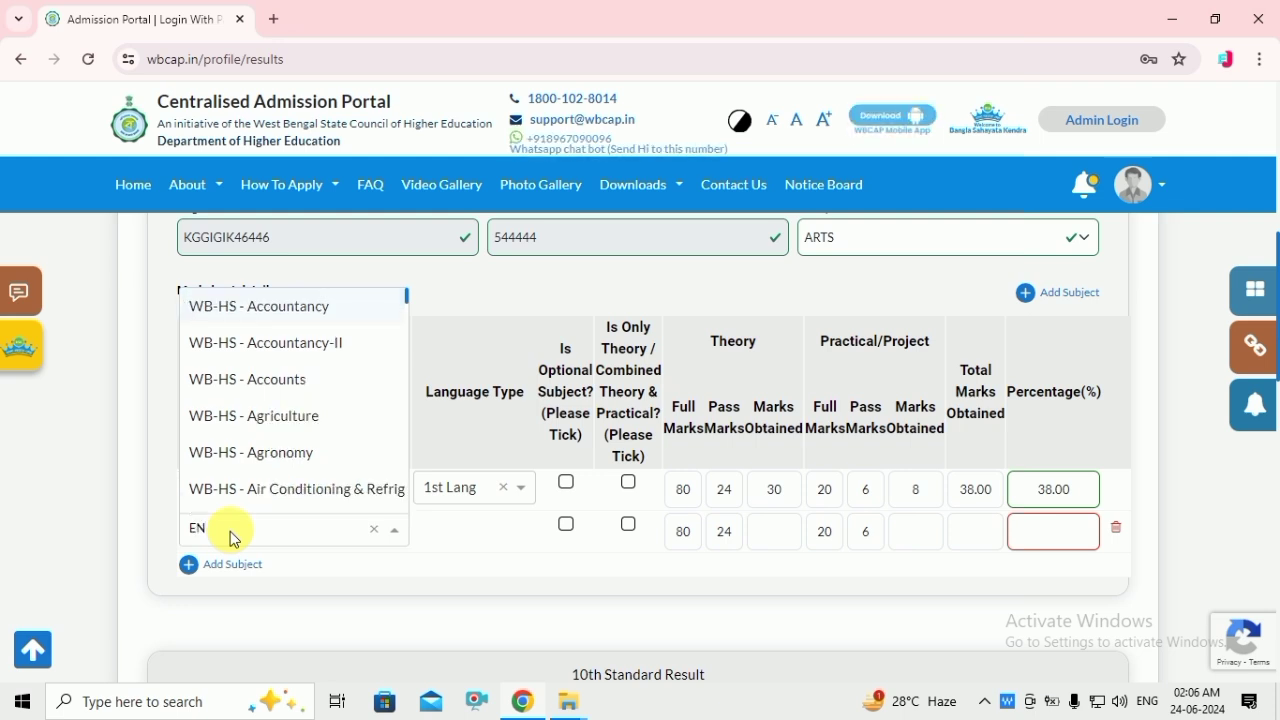
text(G)
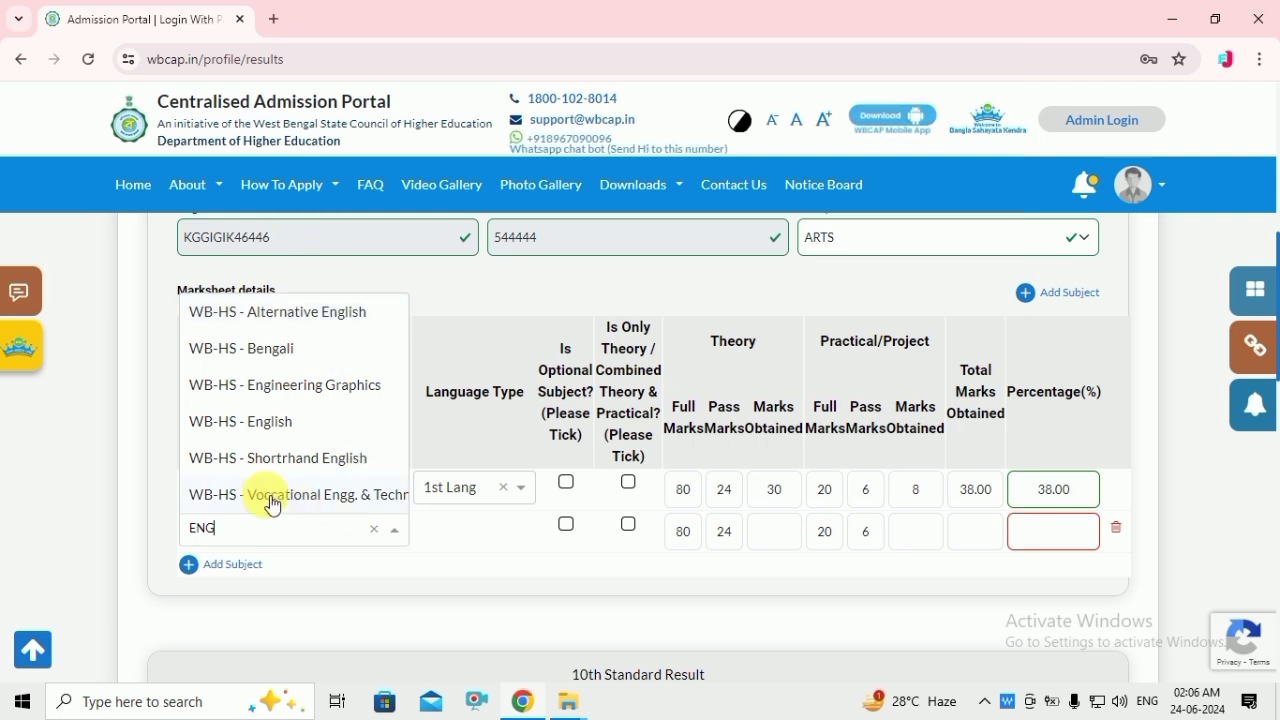
click(263, 433)
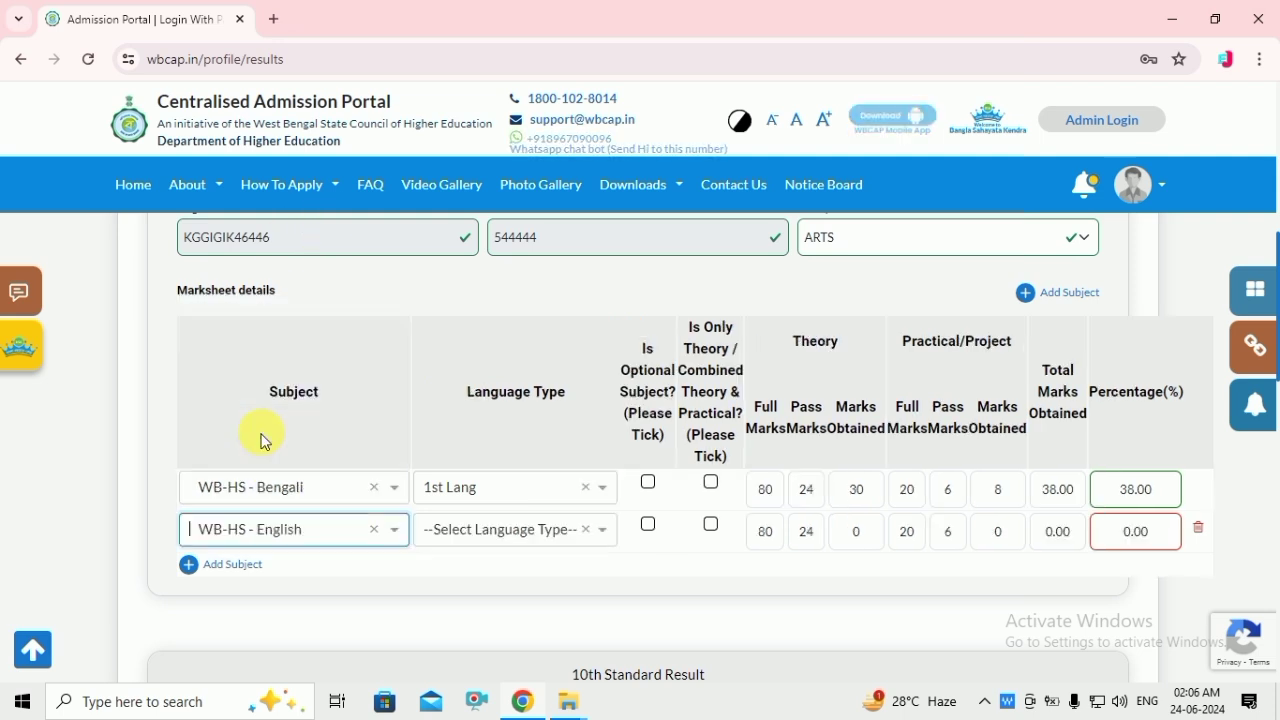
click(522, 538)
click(516, 459)
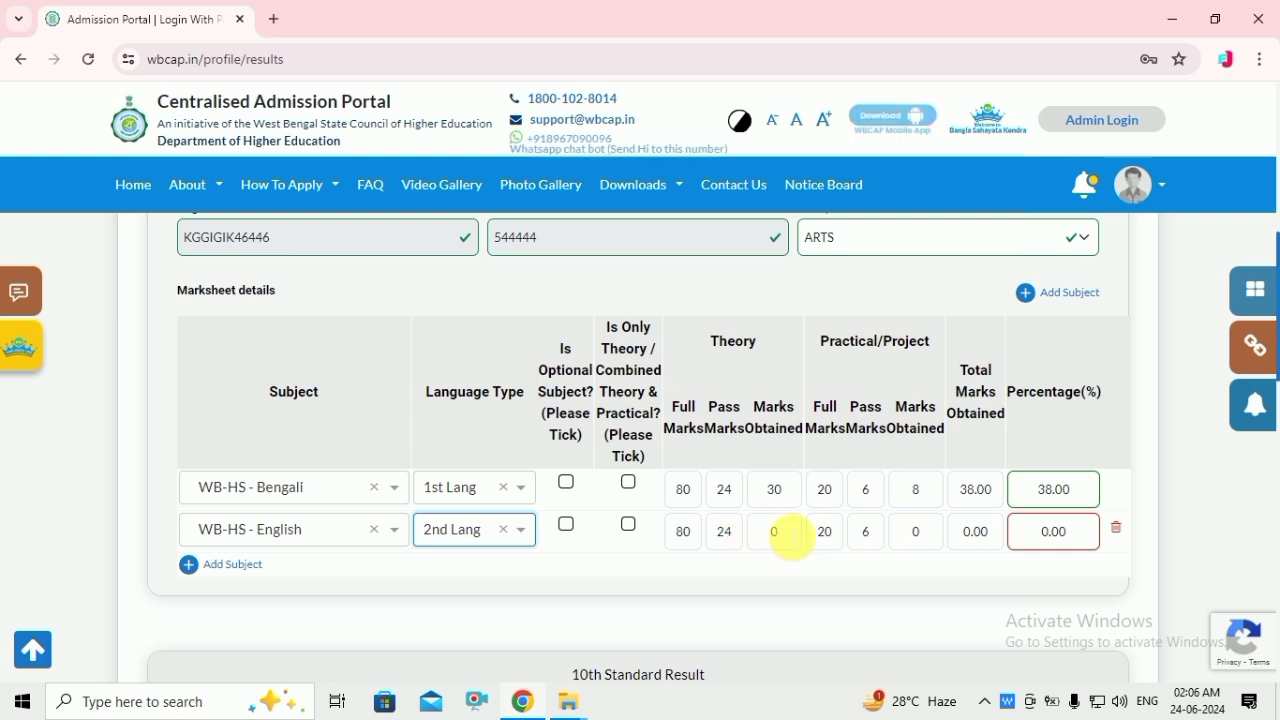
Step: Enter English marks of 50 theory and 13 practical
click(775, 537)
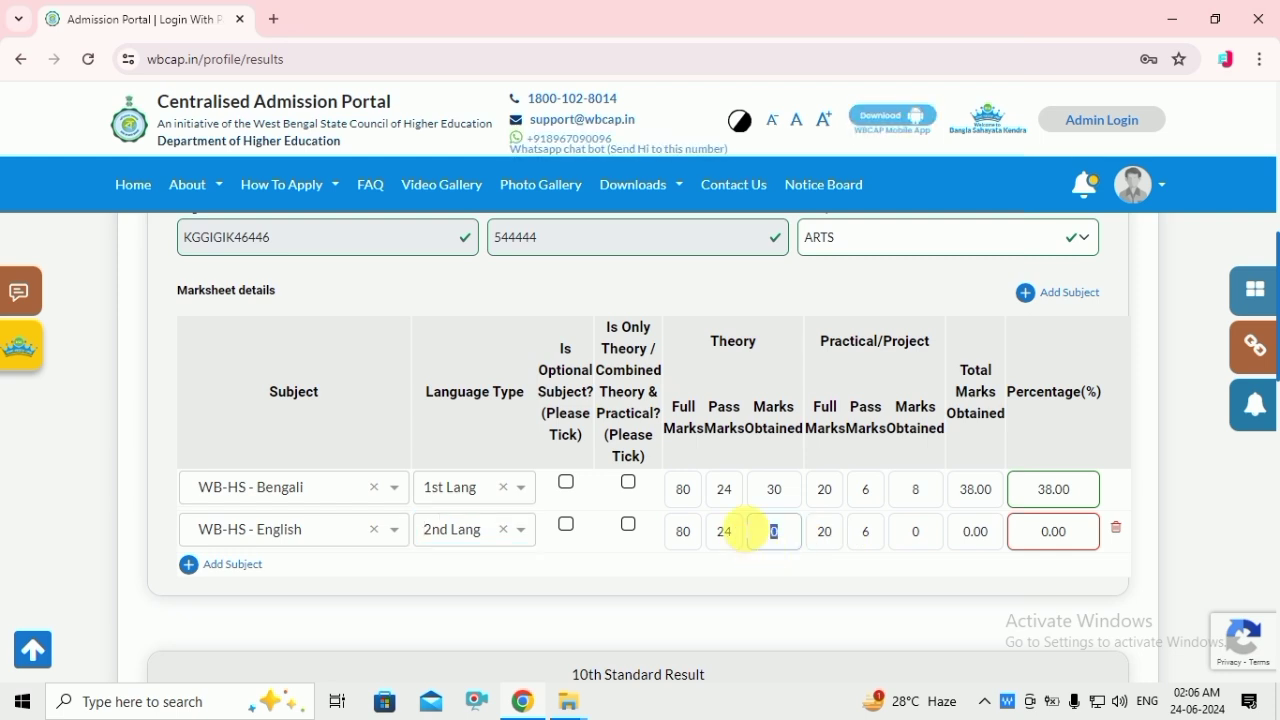
text(50)
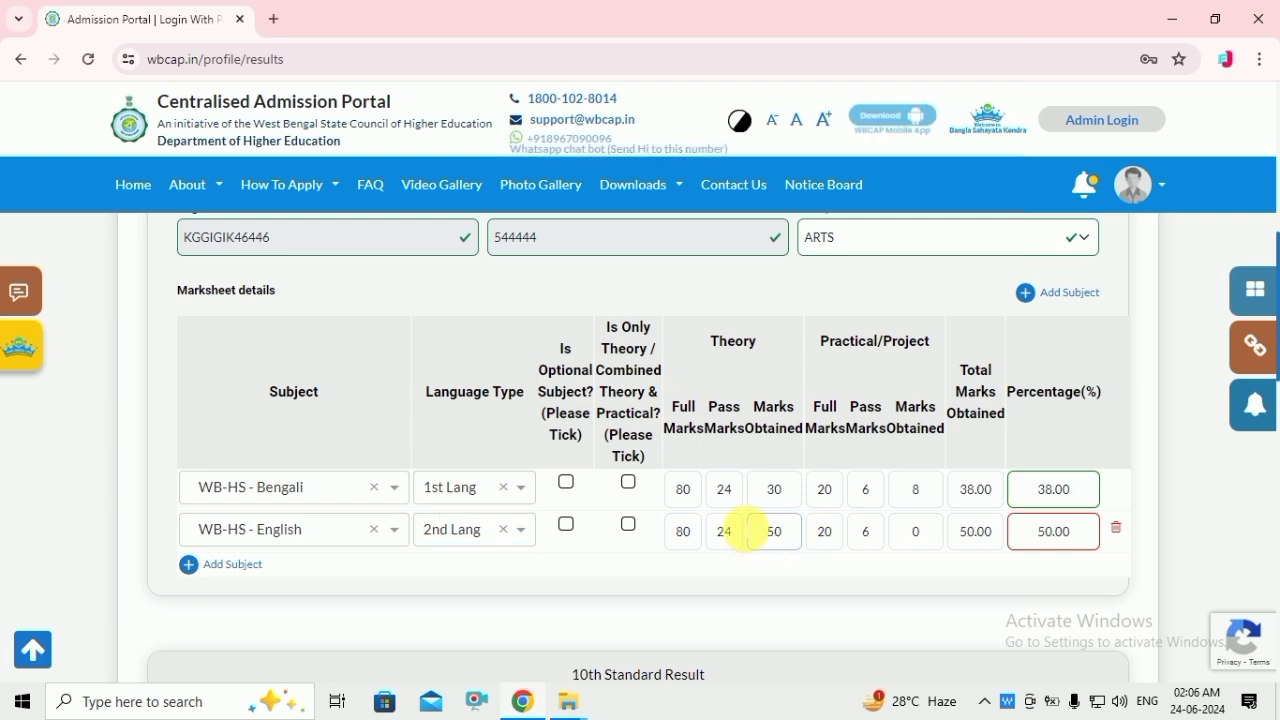
click(920, 531)
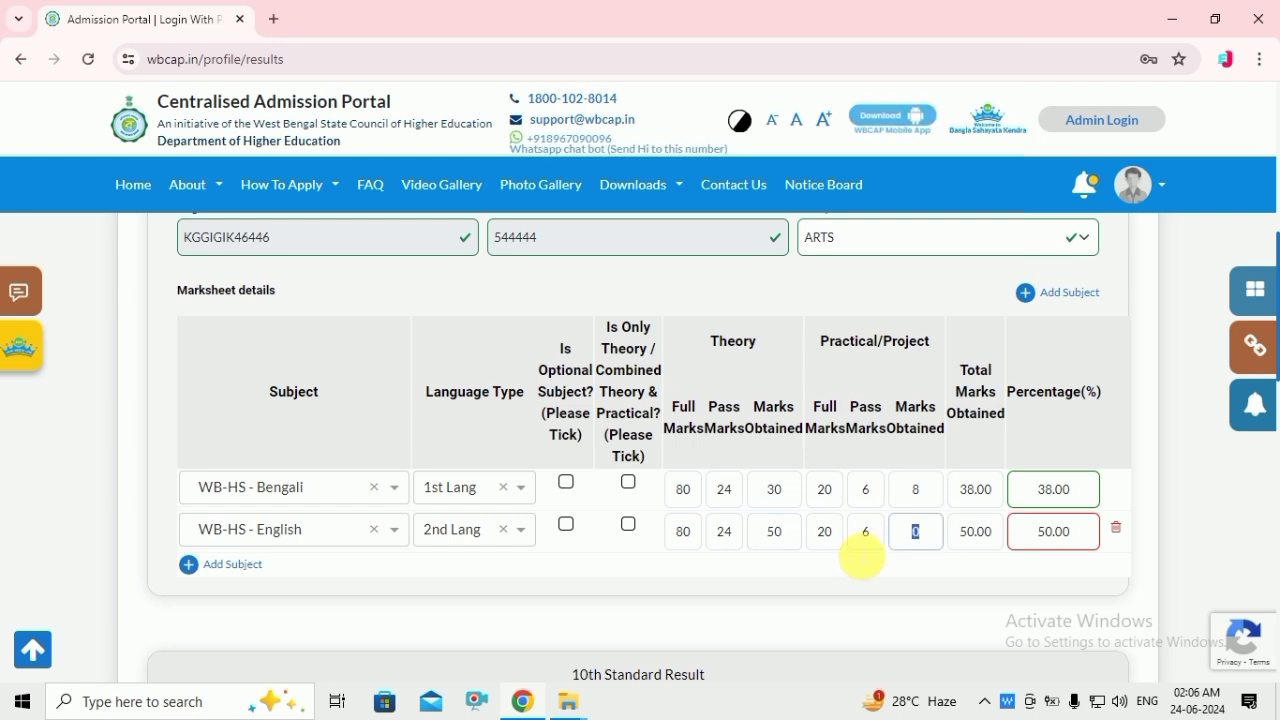
text(20)
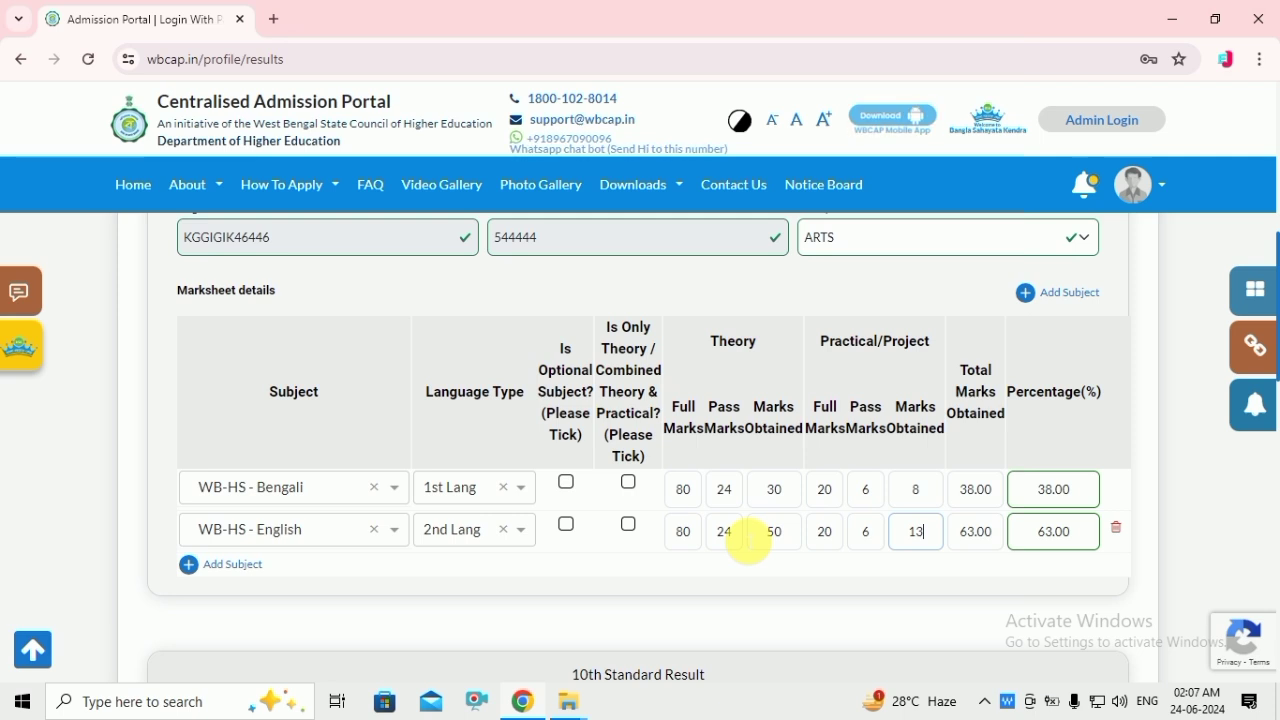
Step: Add a WB-HS - Philosophy row with 36 theory and 14 practical marks
click(230, 564)
click(260, 573)
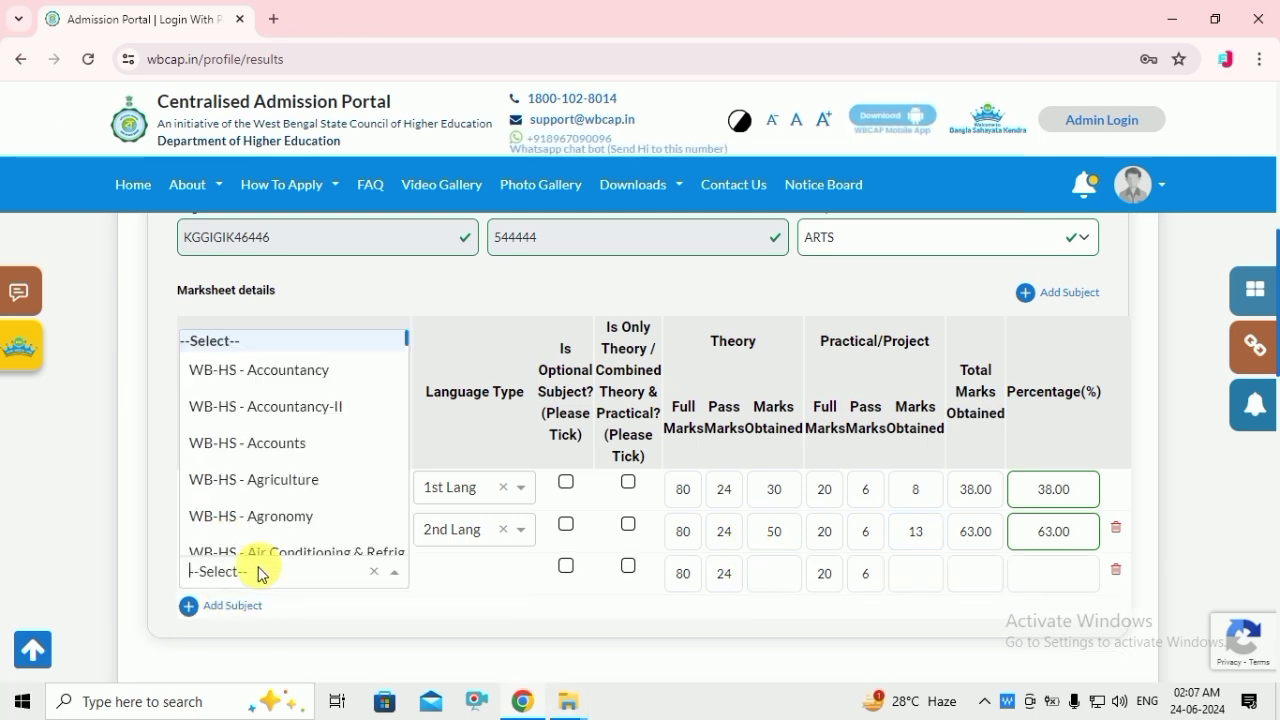
text(PHILOS)
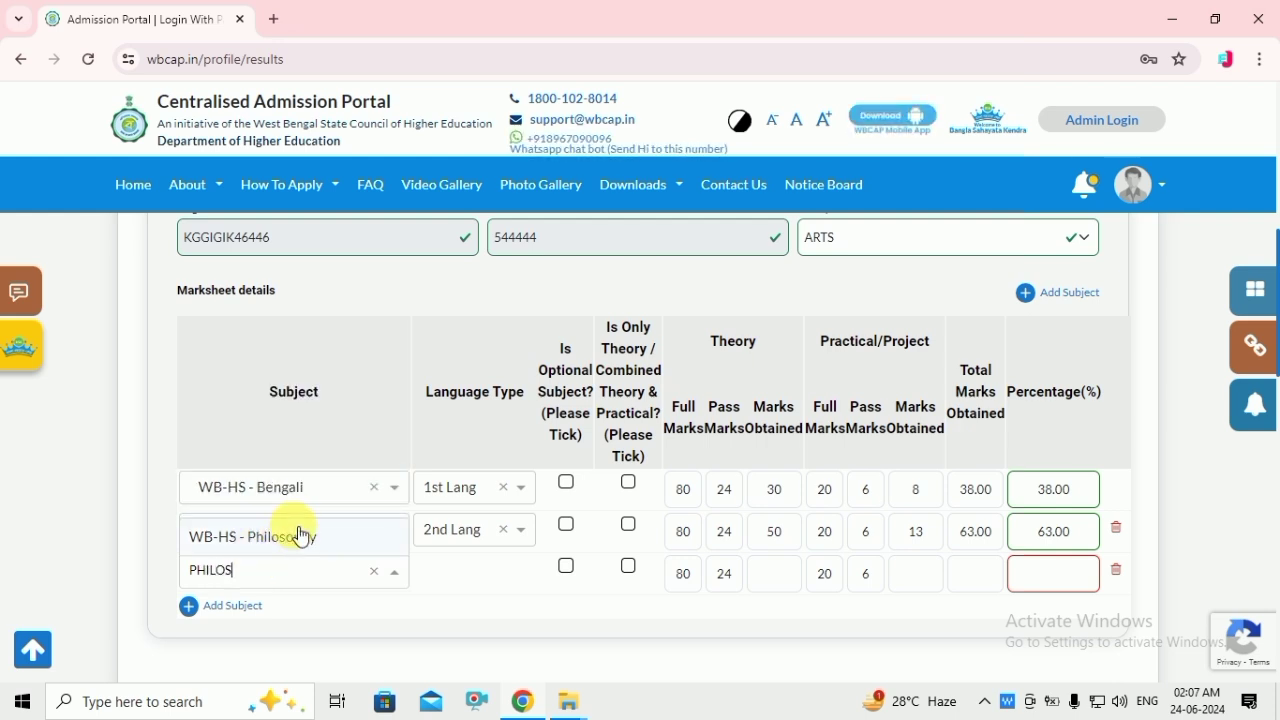
click(297, 533)
click(778, 582)
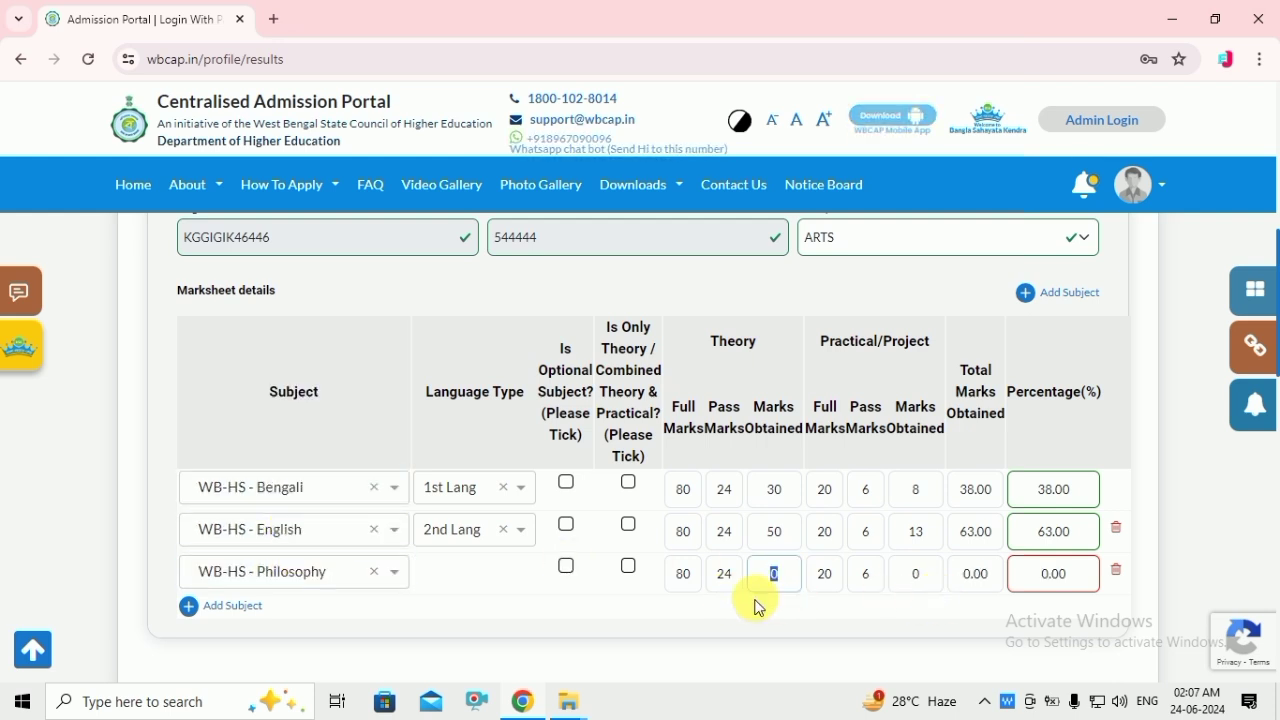
text(36)
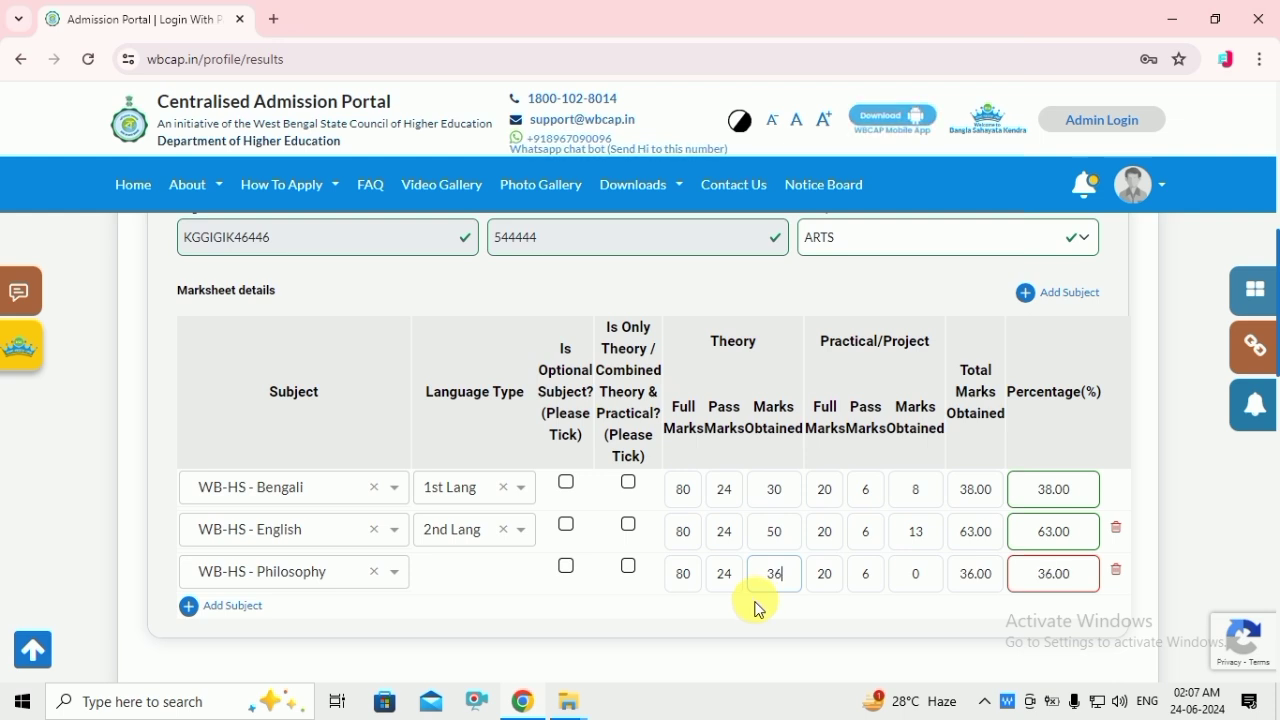
click(915, 580)
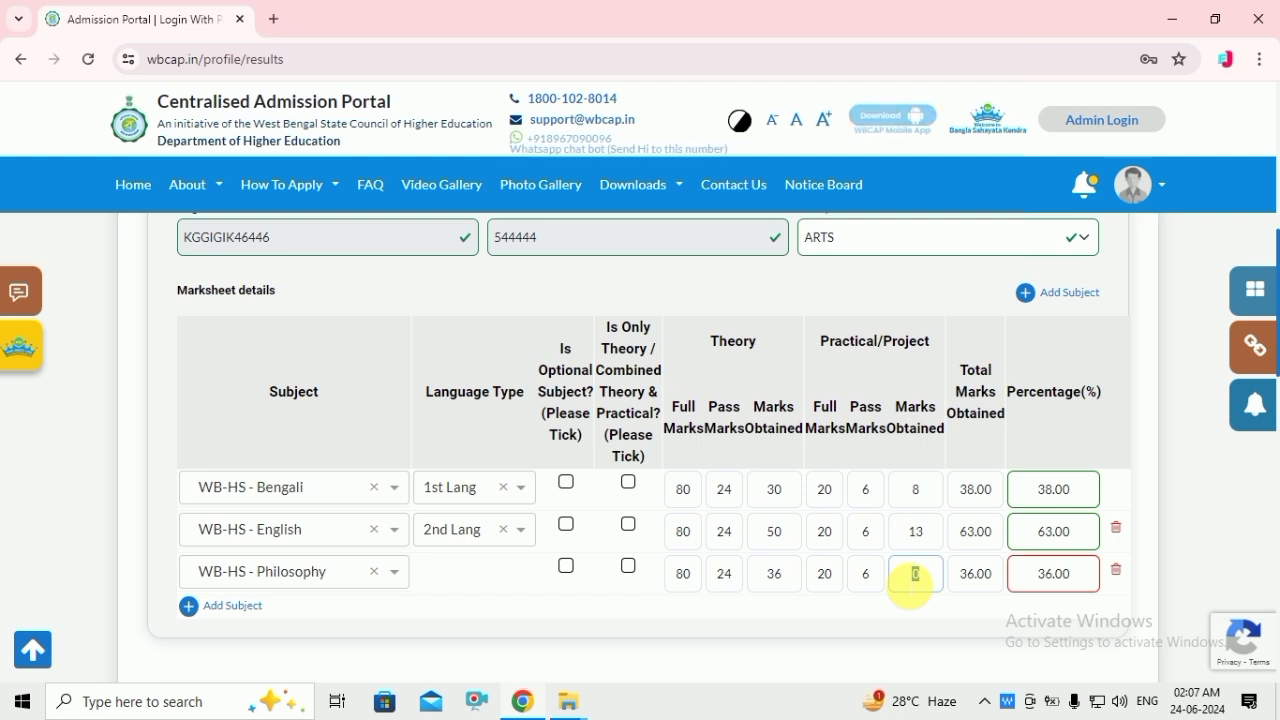
text(14)
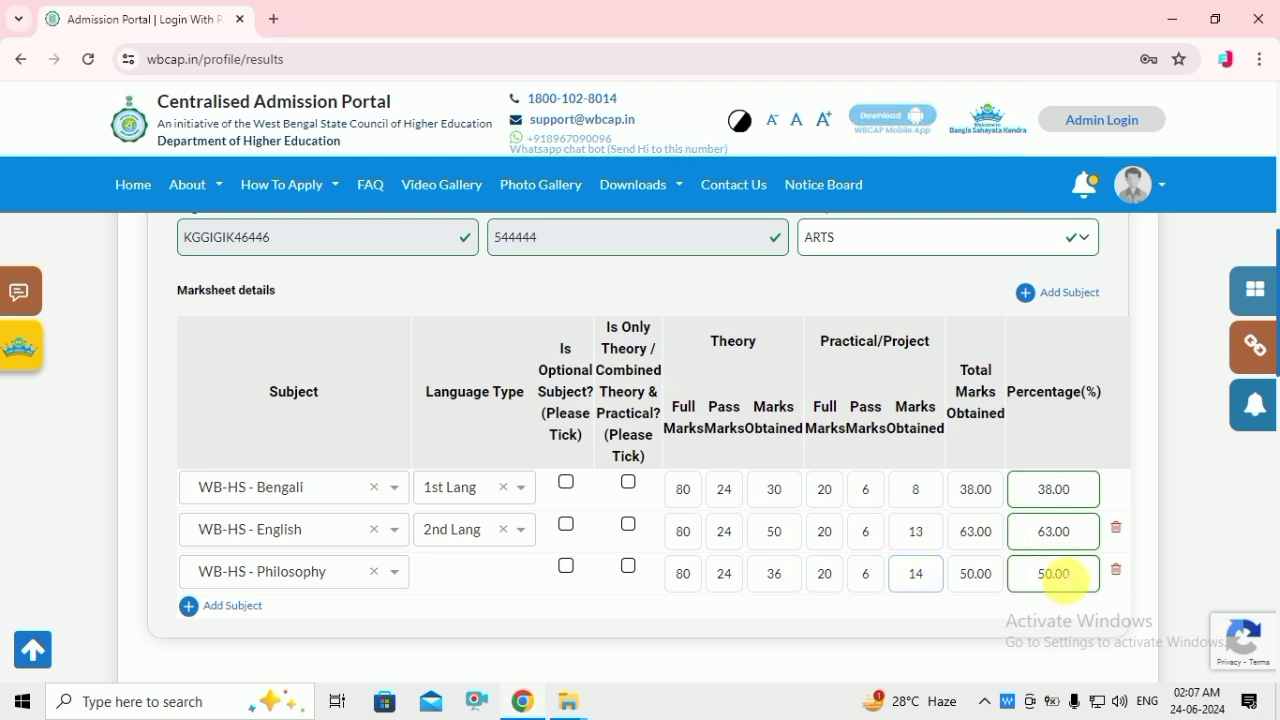
Step: Add a WB-HS - Sanskrit row with 63 theory and 10 practical marks
click(229, 606)
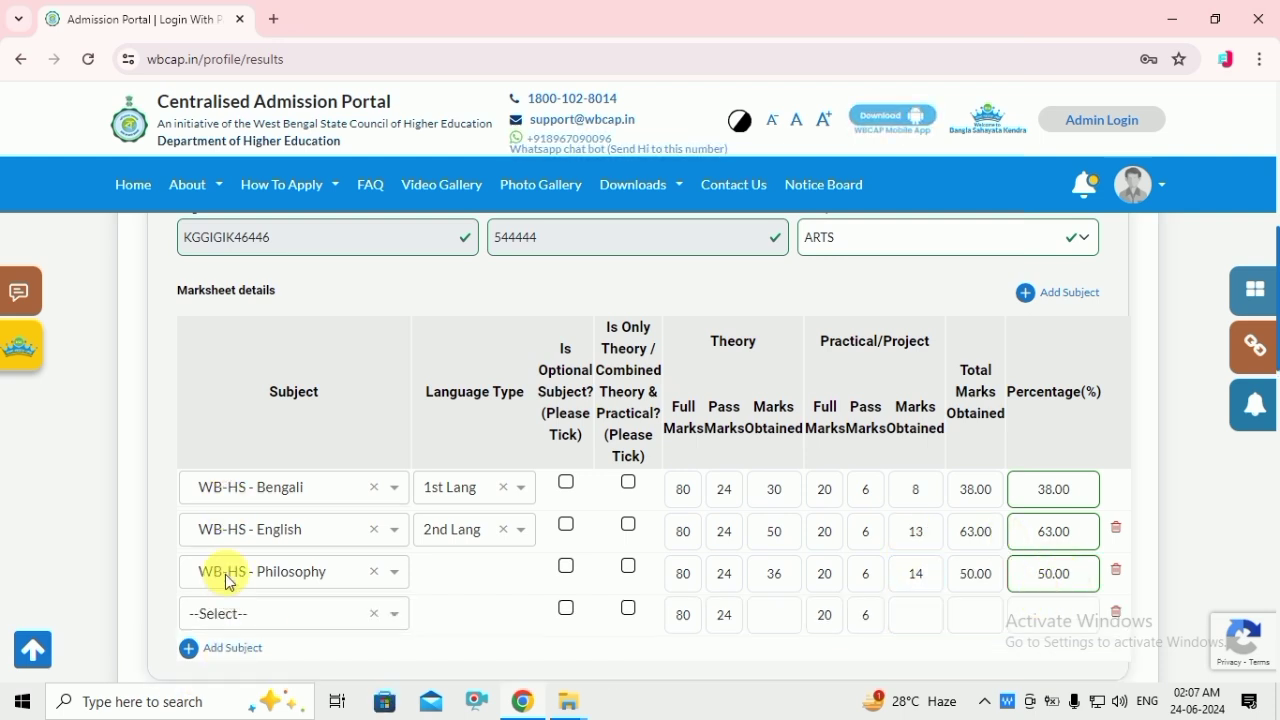
click(251, 619)
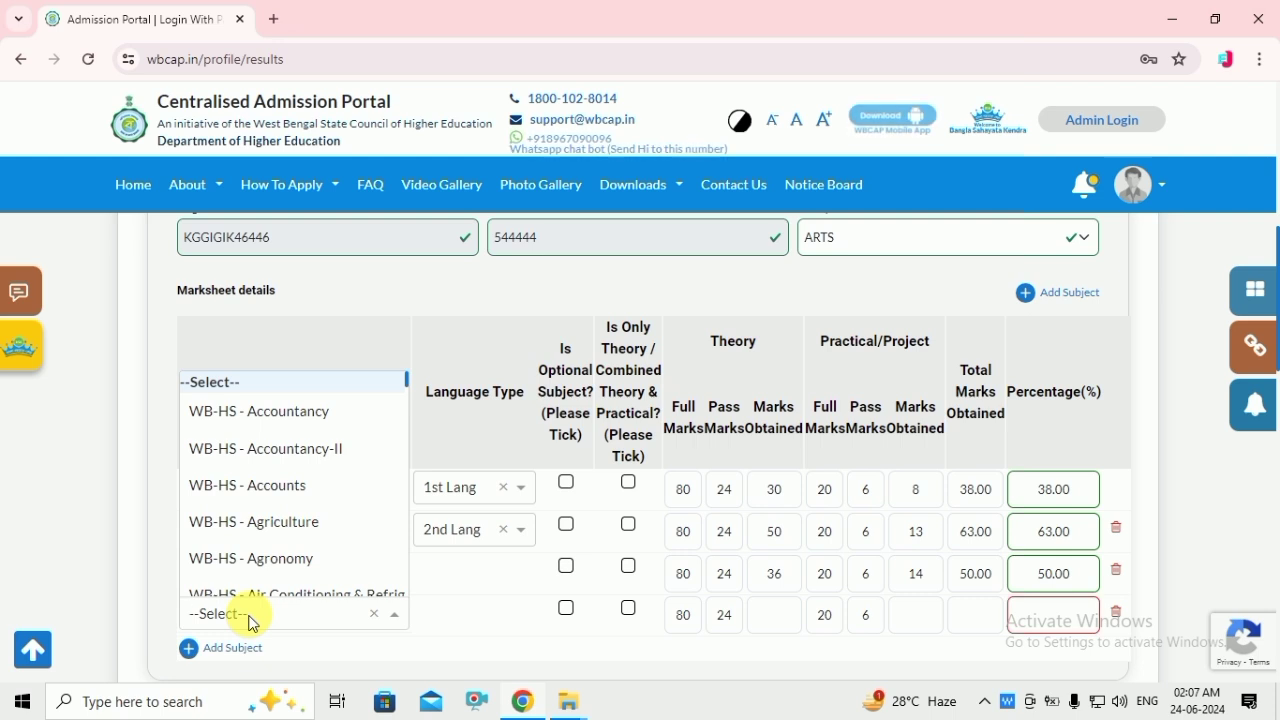
text(SANSK)
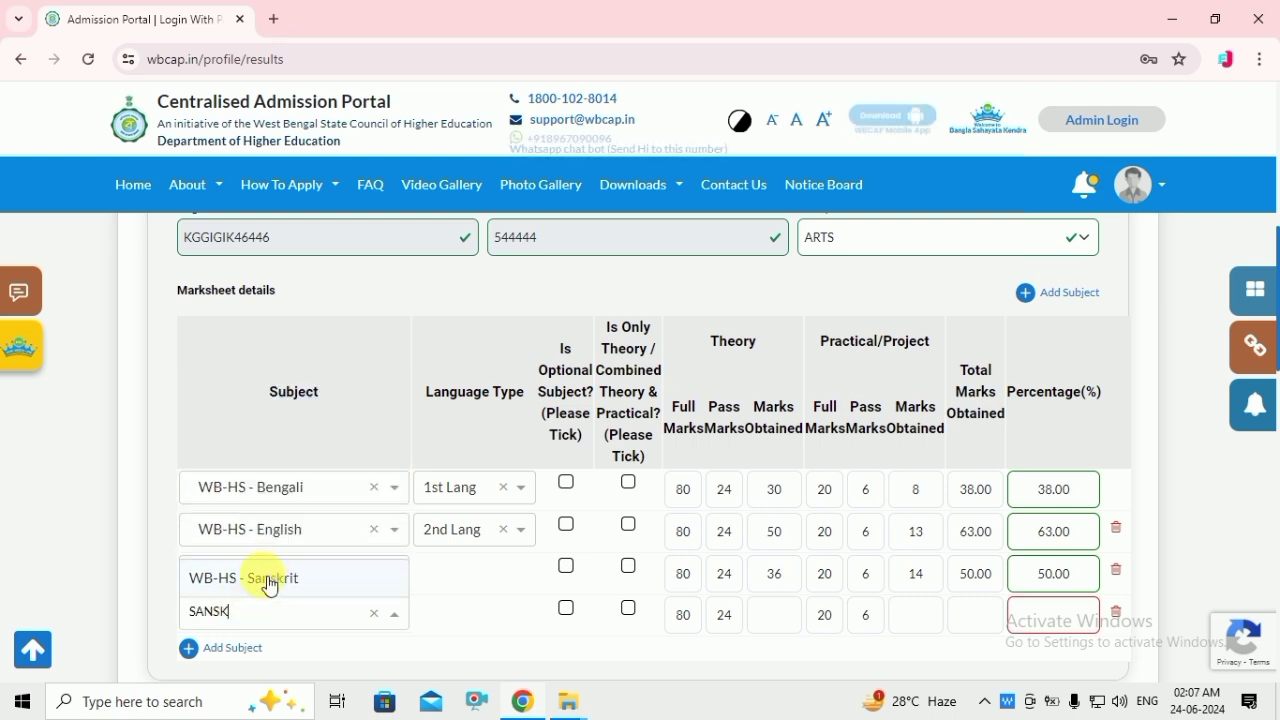
click(263, 578)
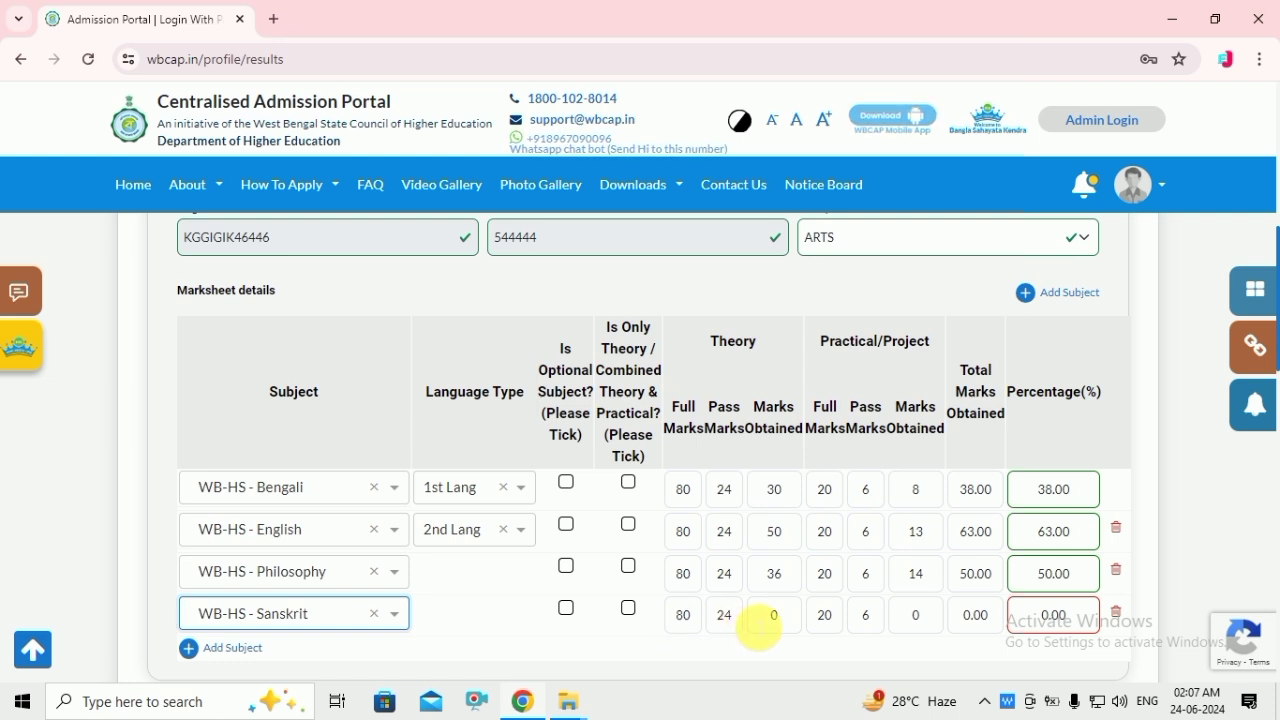
click(787, 624)
drag(787, 624, 760, 633)
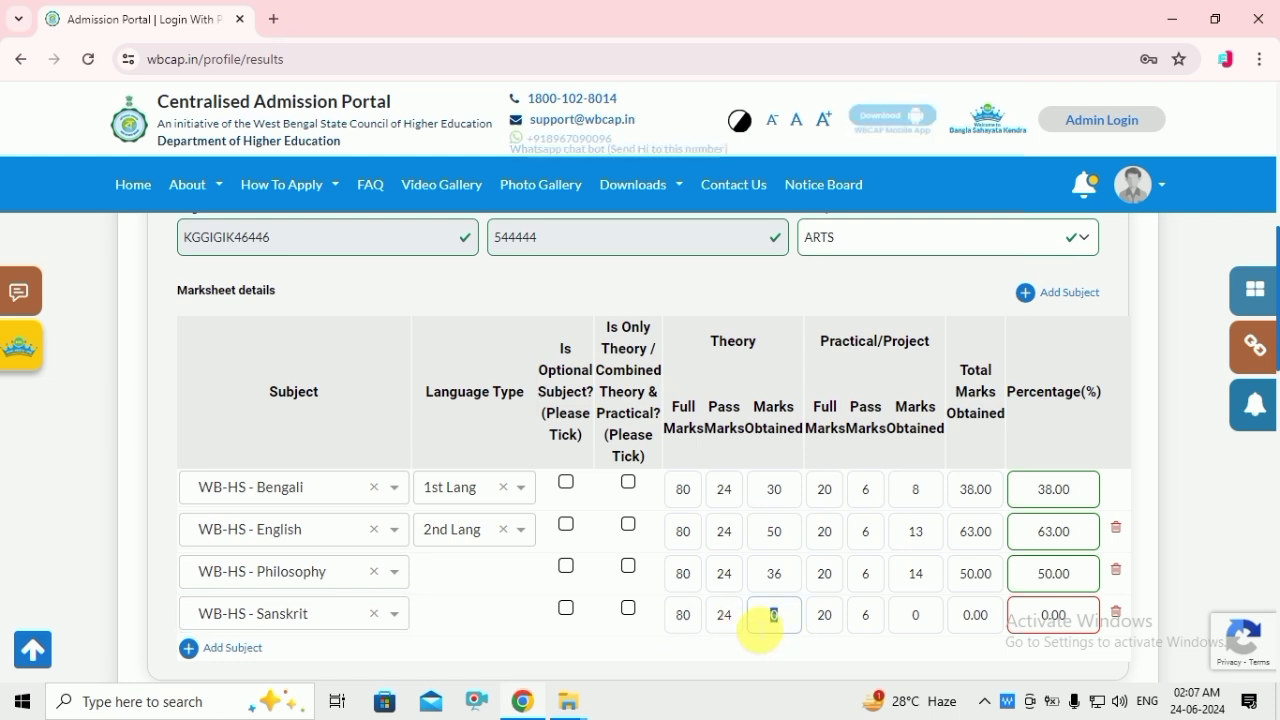
text(6)
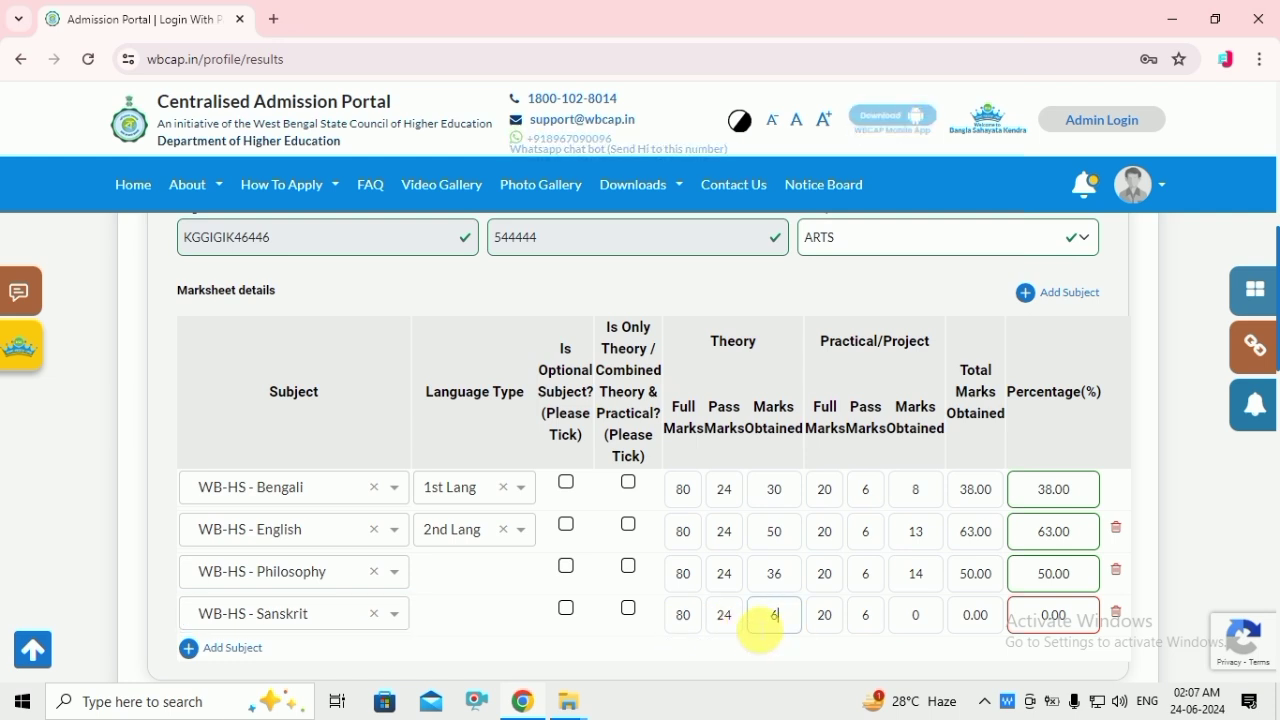
text(3)
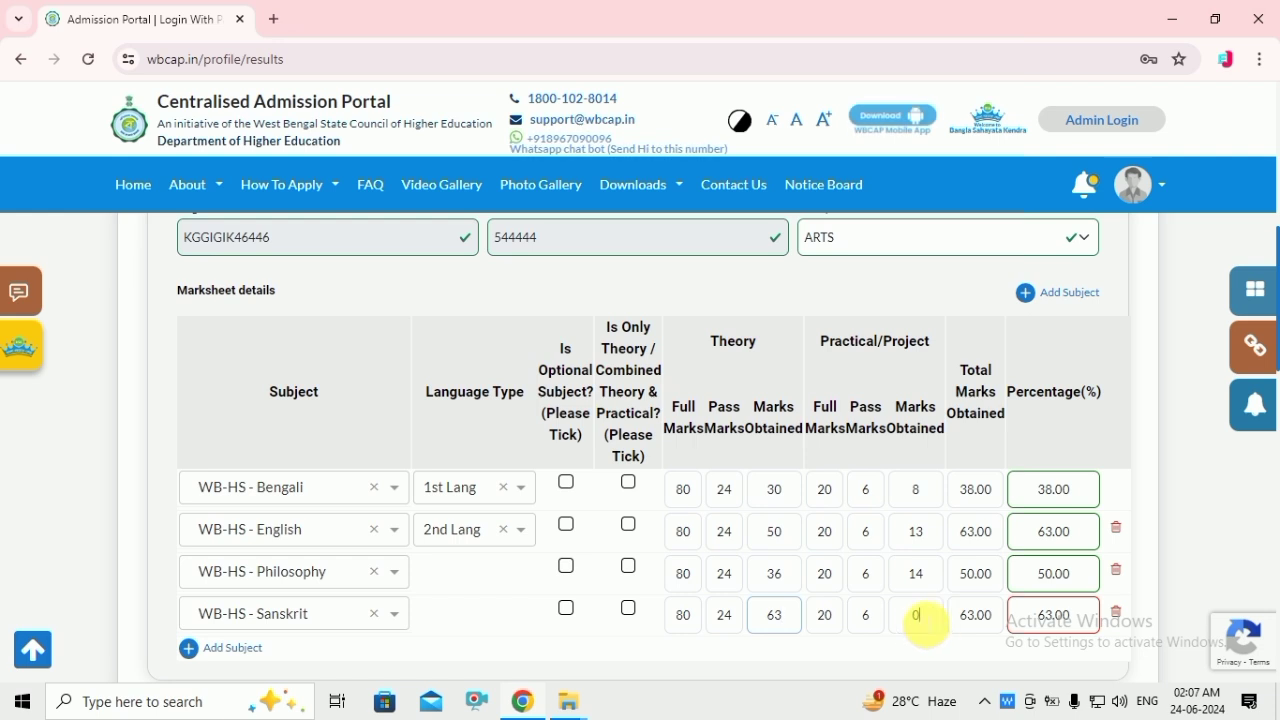
double_click(912, 628)
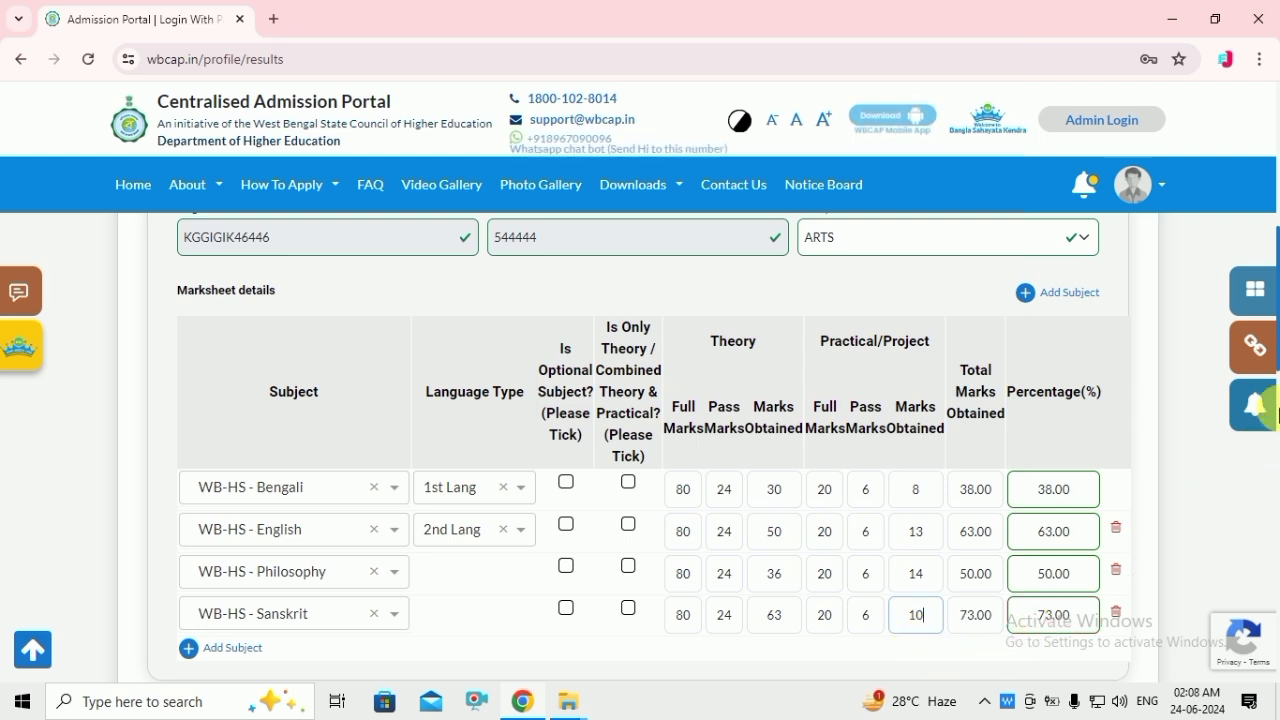
Step: Add a WB-HS - Geography row with 60 theory and 18 practical marks
scroll(1272, 345, down, 1)
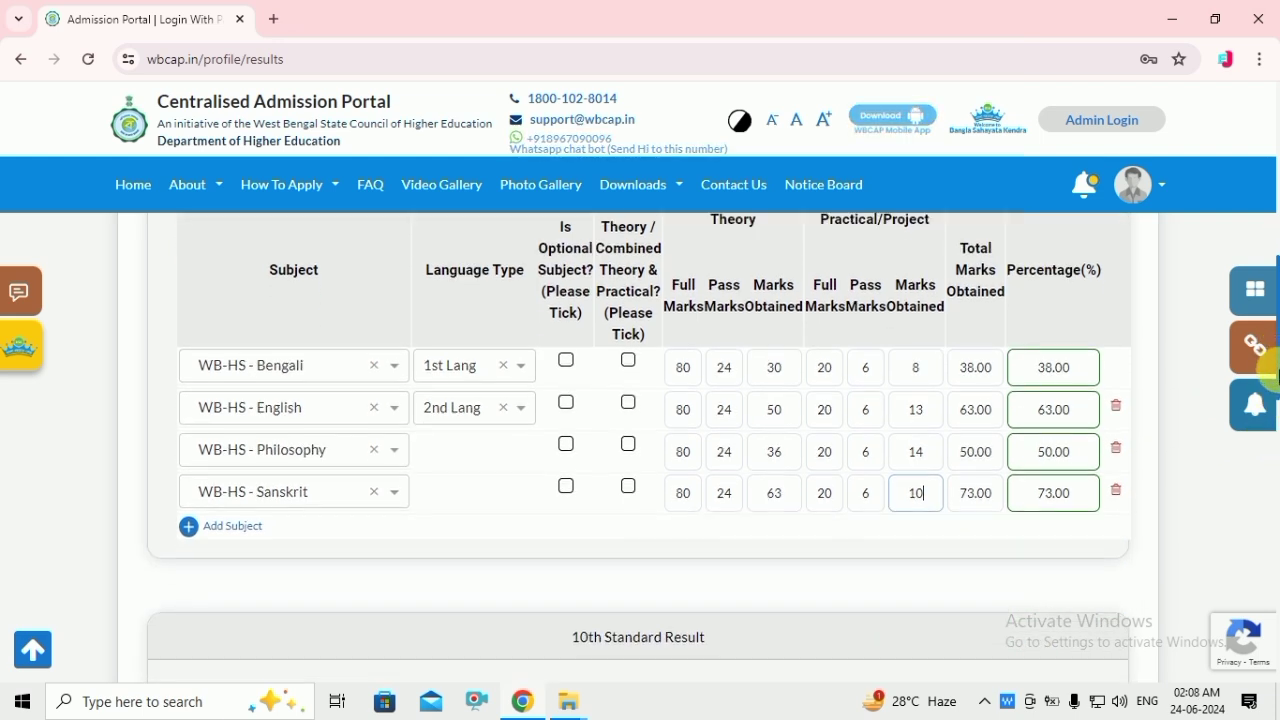
click(232, 526)
click(264, 532)
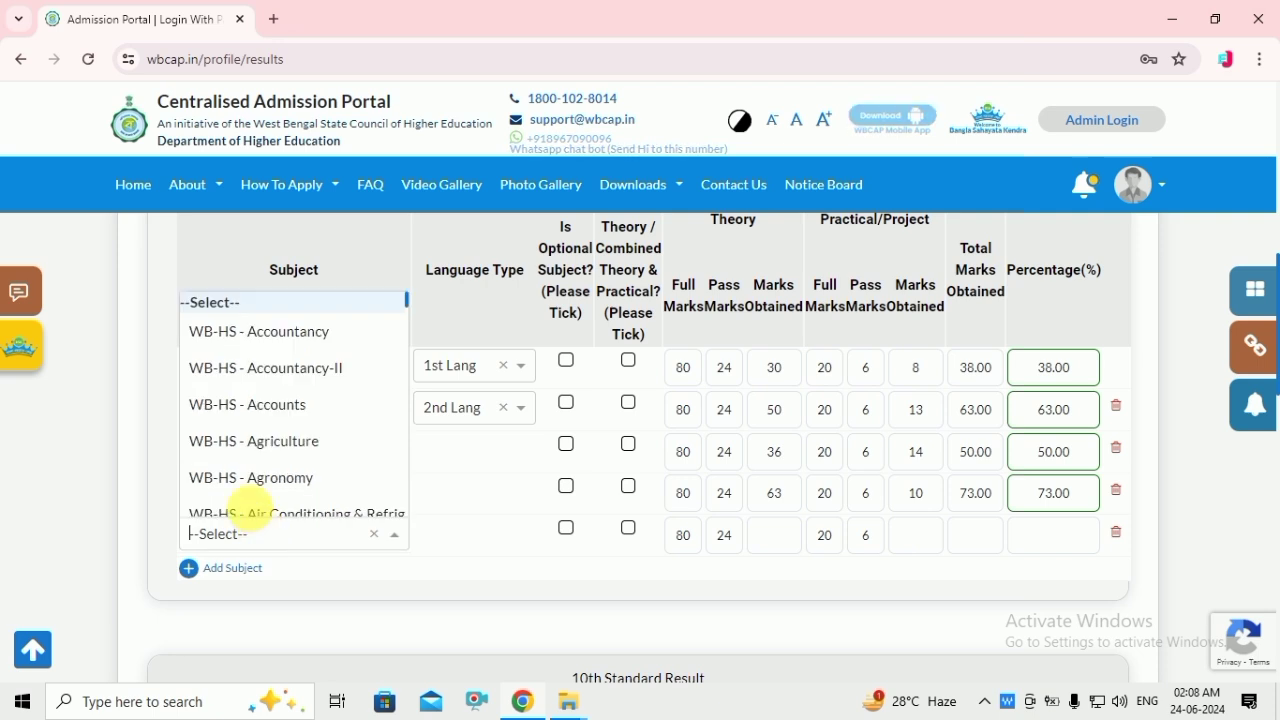
text(GEO)
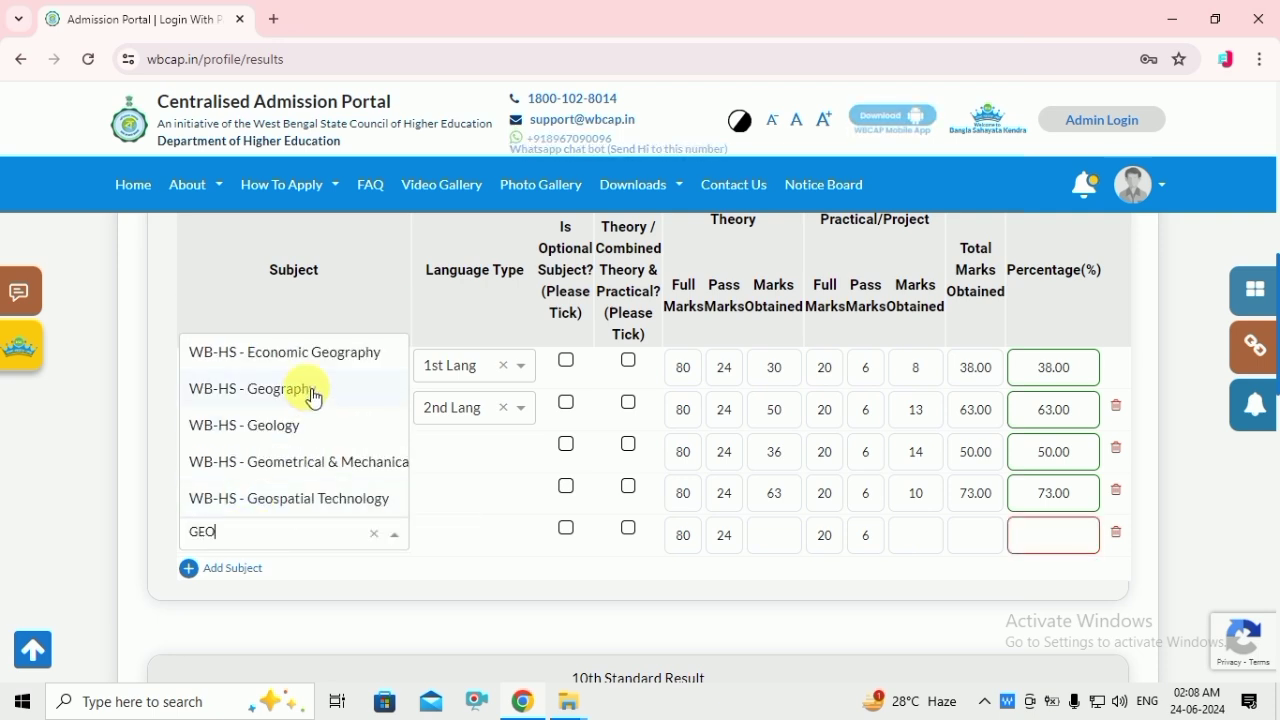
click(312, 390)
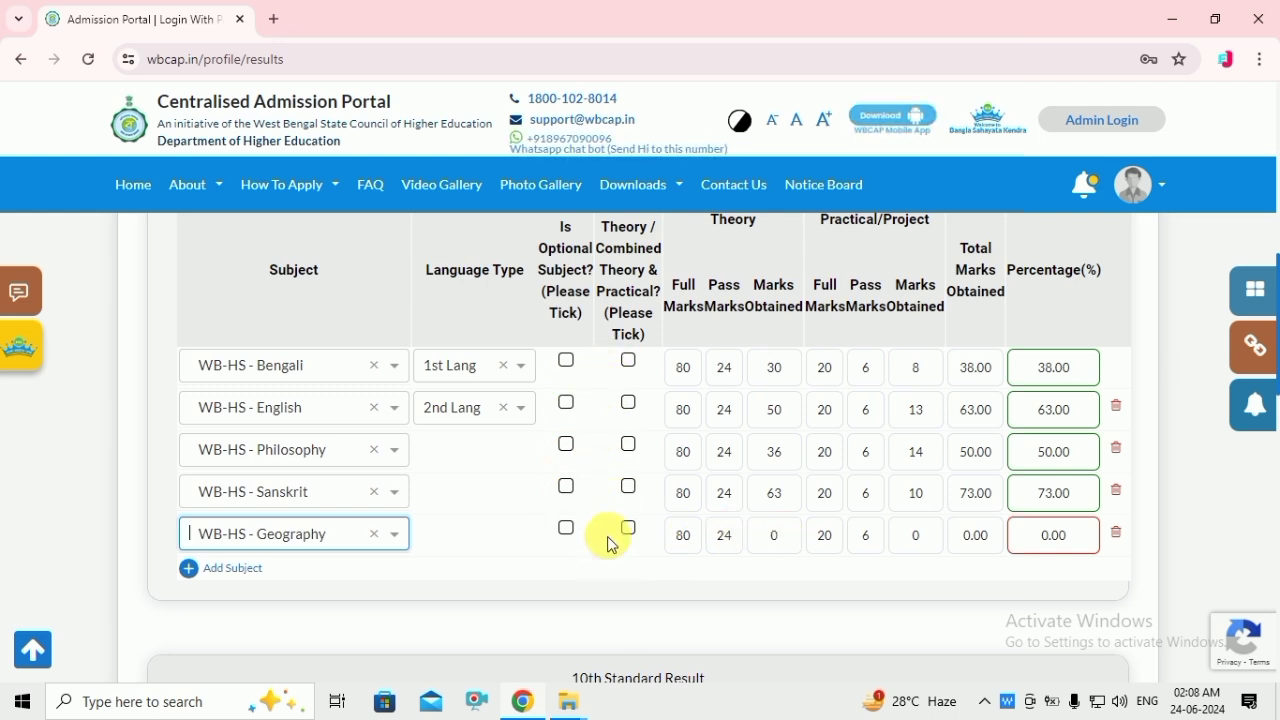
click(784, 541)
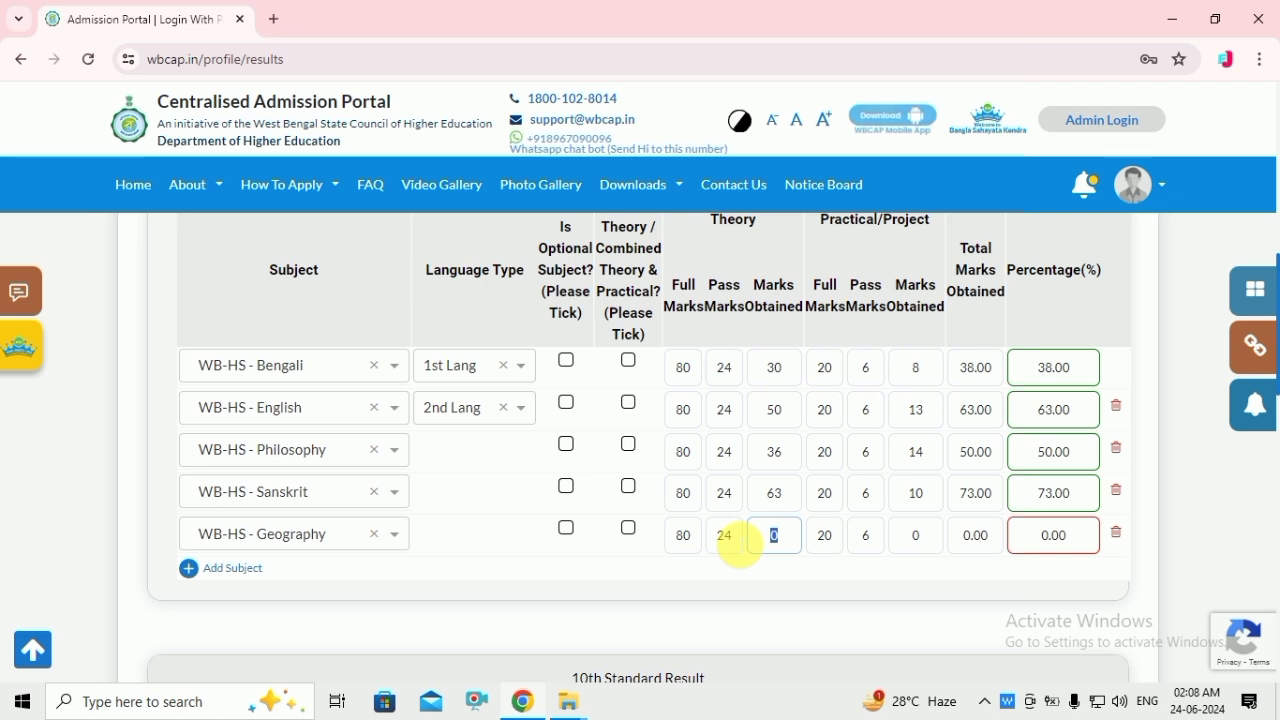
text(60)
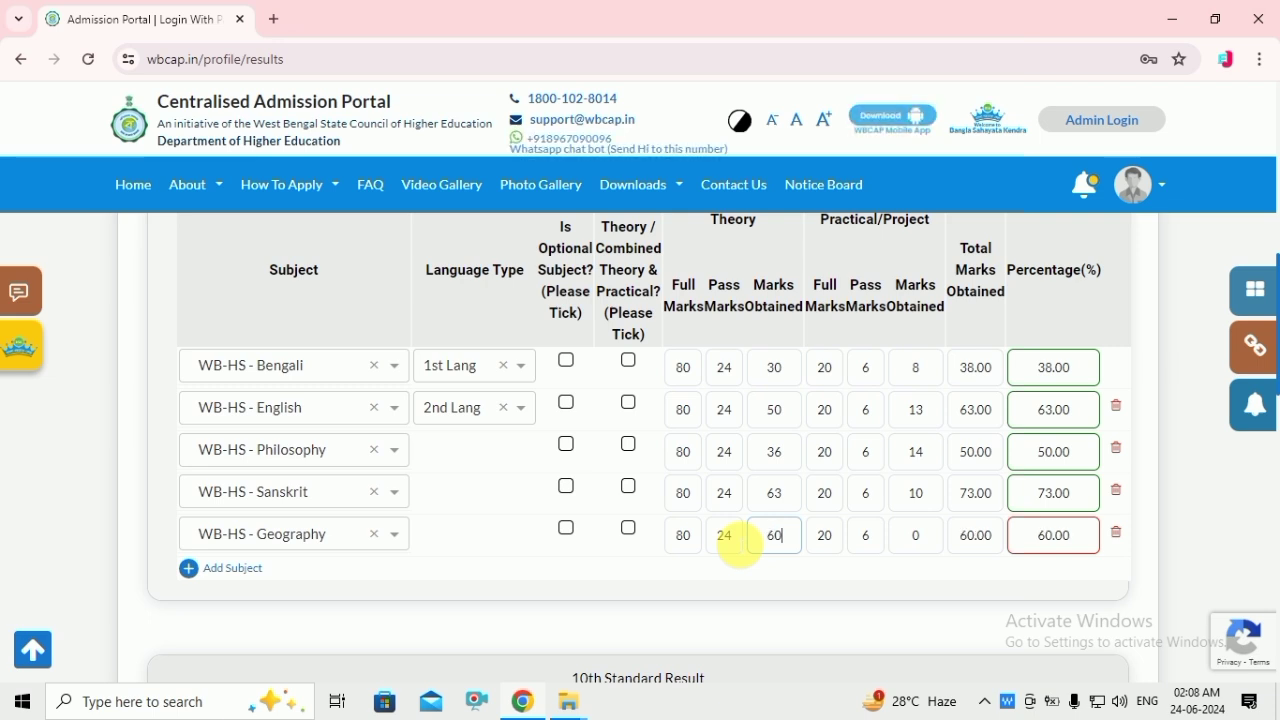
click(925, 540)
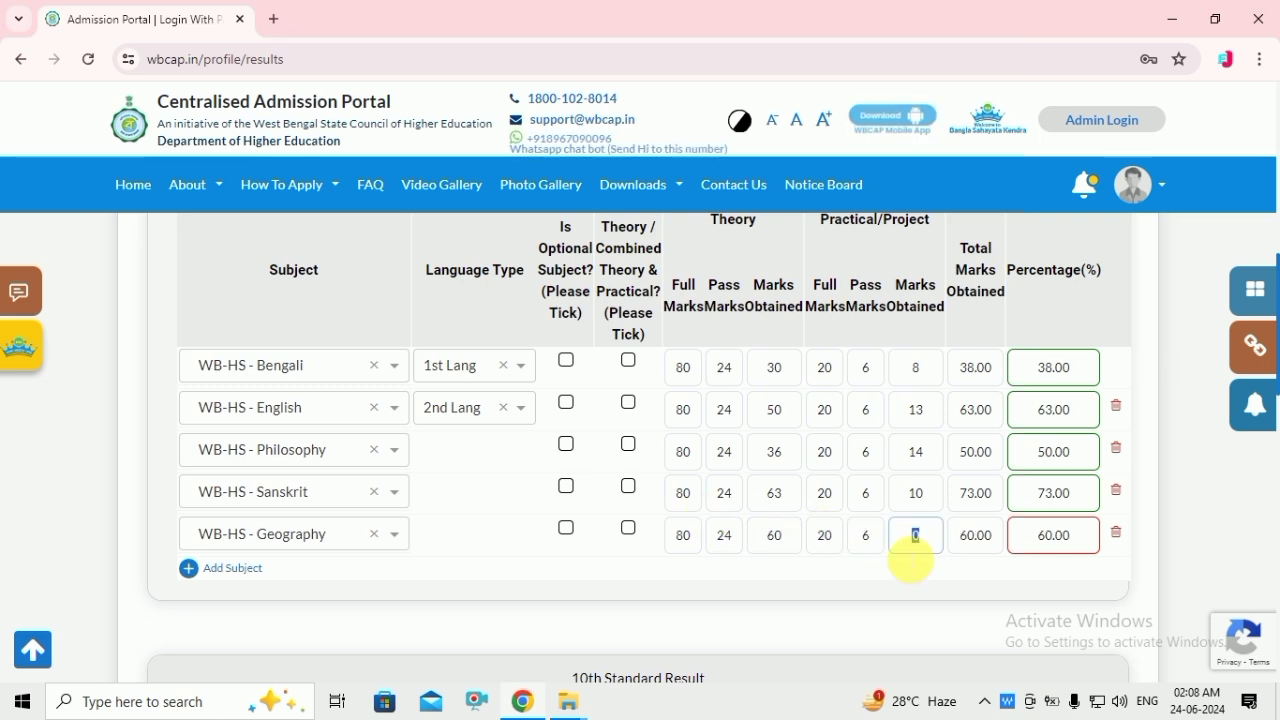
text(18)
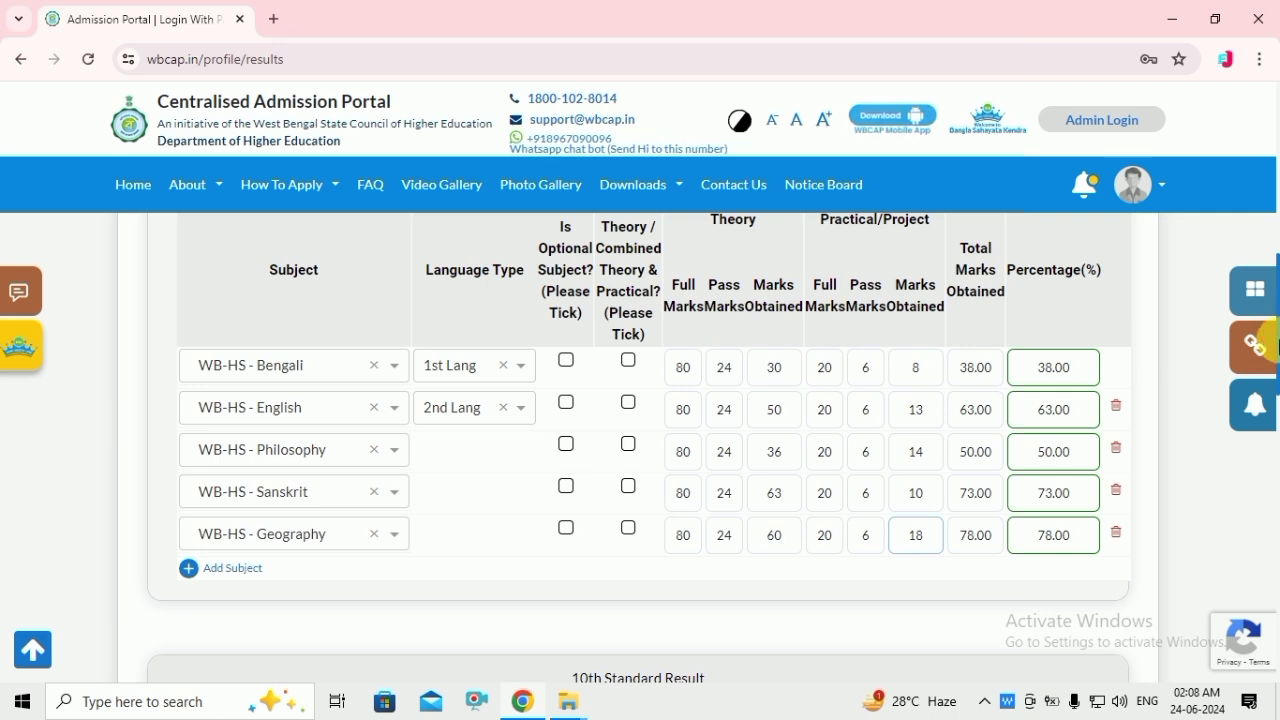
Step: Set the 10th medium of instruction to BENGALI and enter the registration and roll numbers
scroll(816, 318, down, 5)
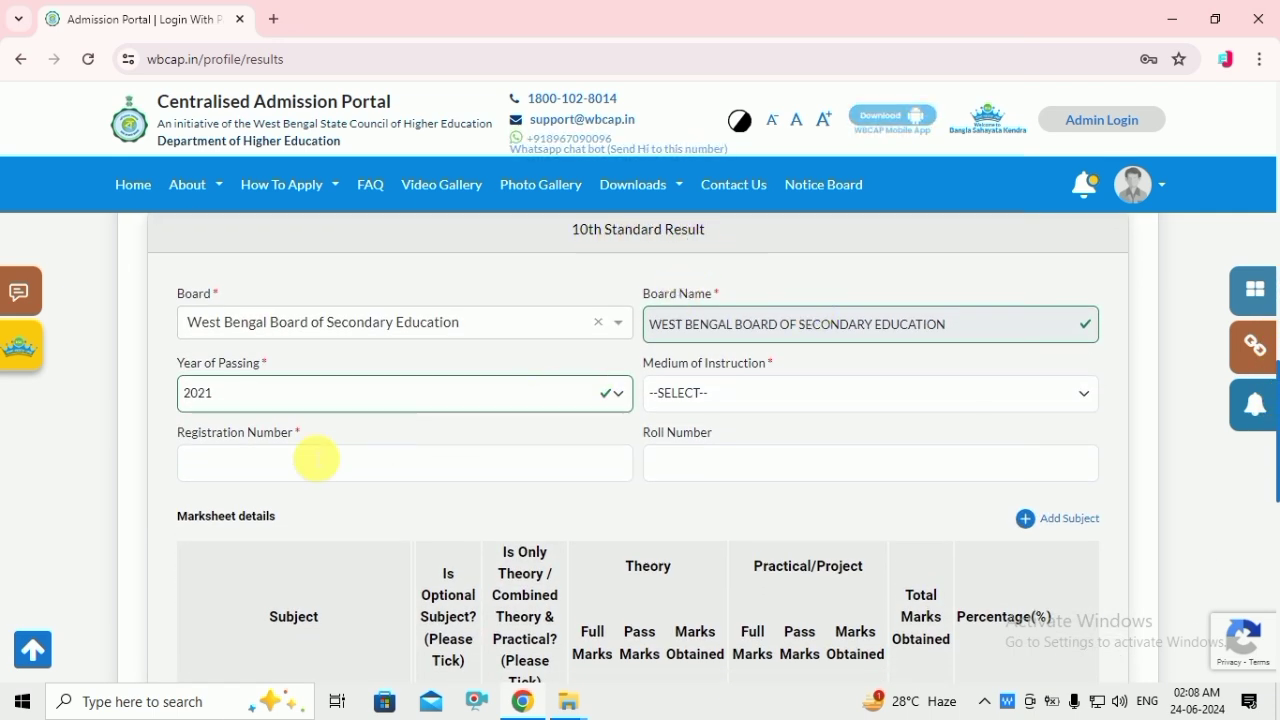
click(728, 396)
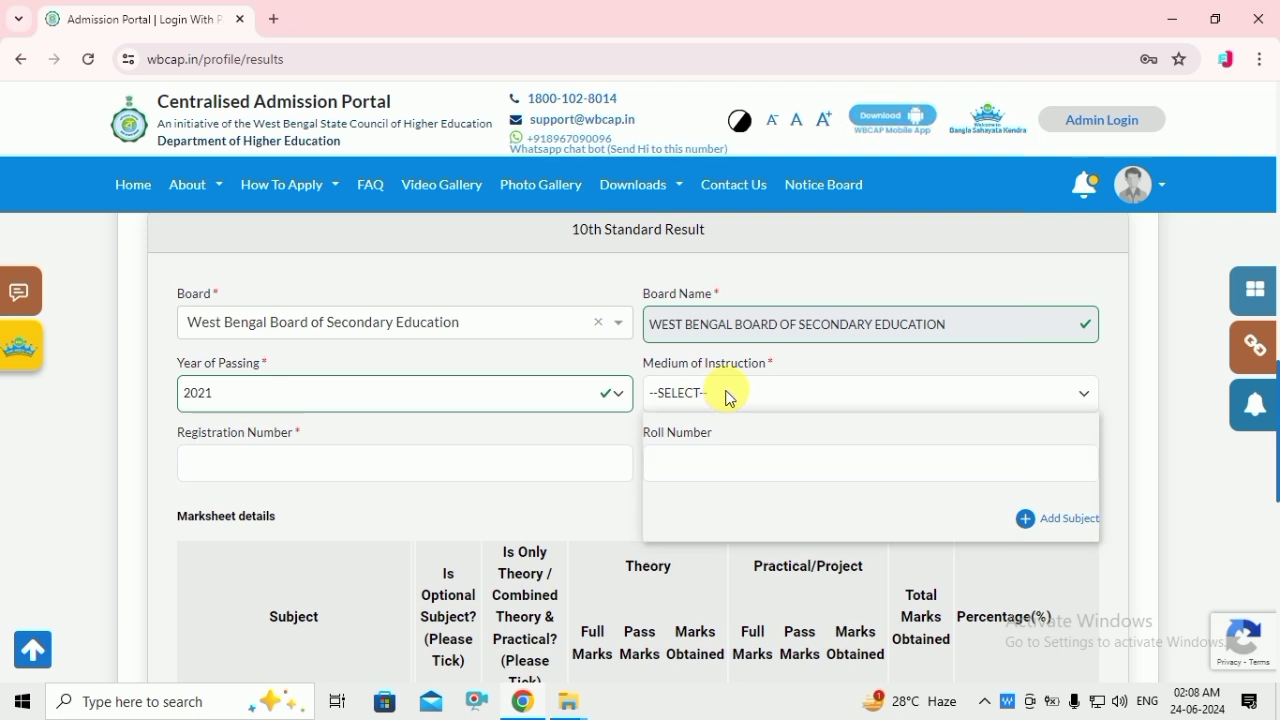
click(689, 437)
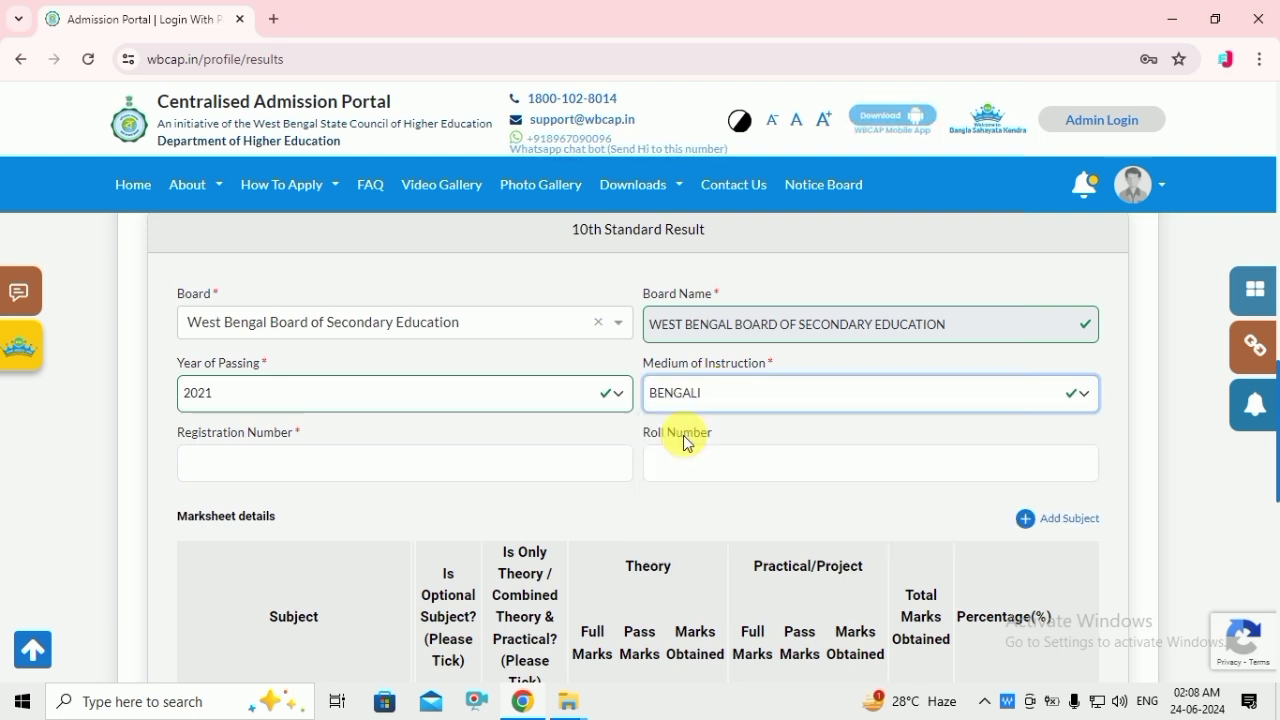
click(263, 469)
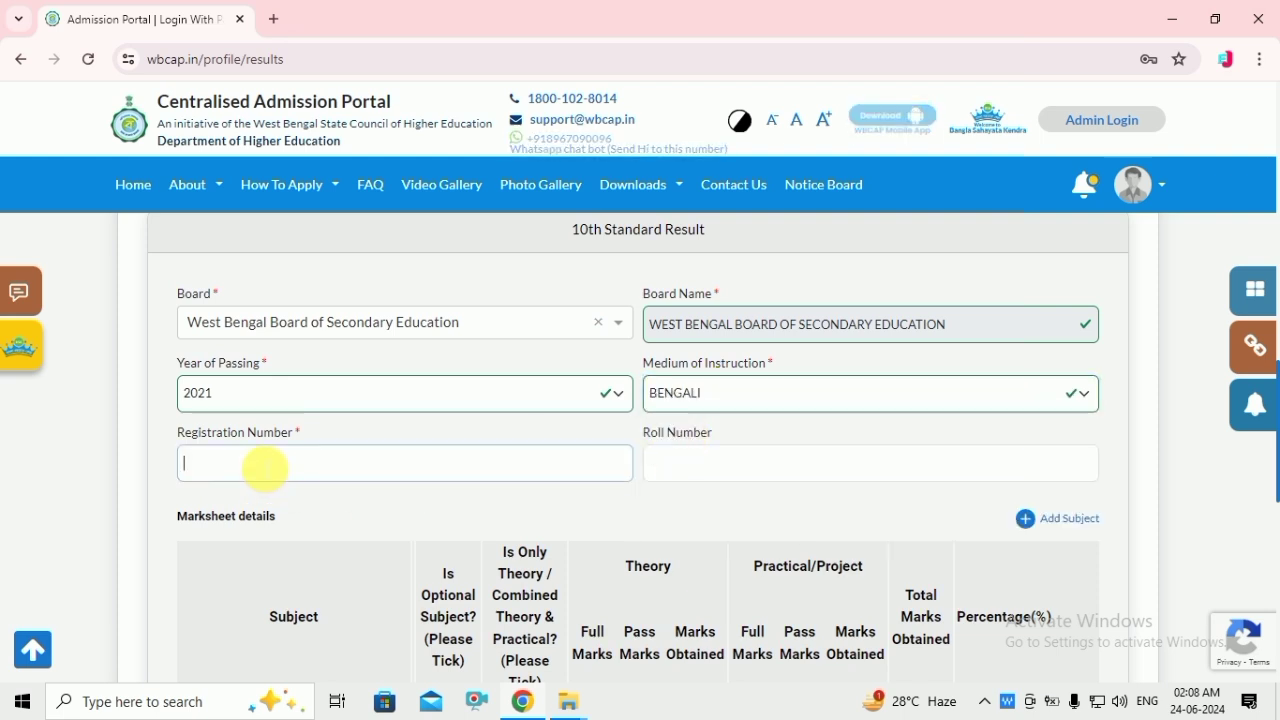
text(MFKGKGKOYO)
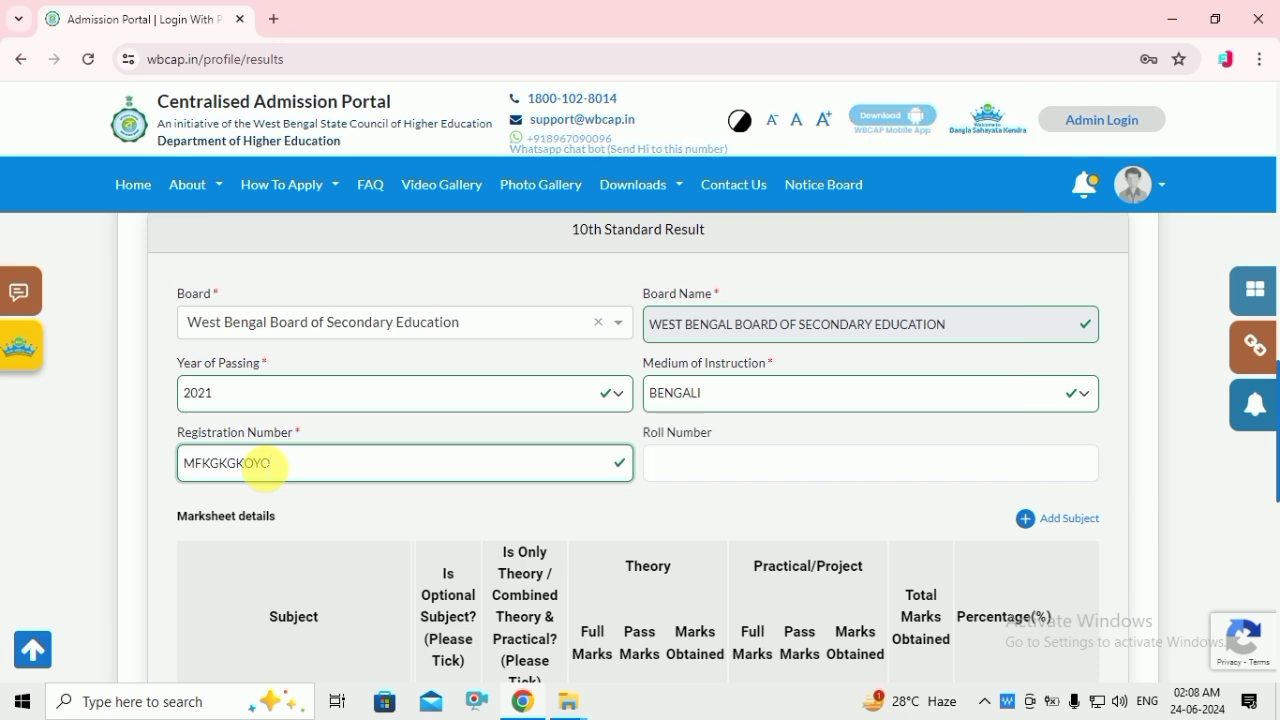
click(763, 476)
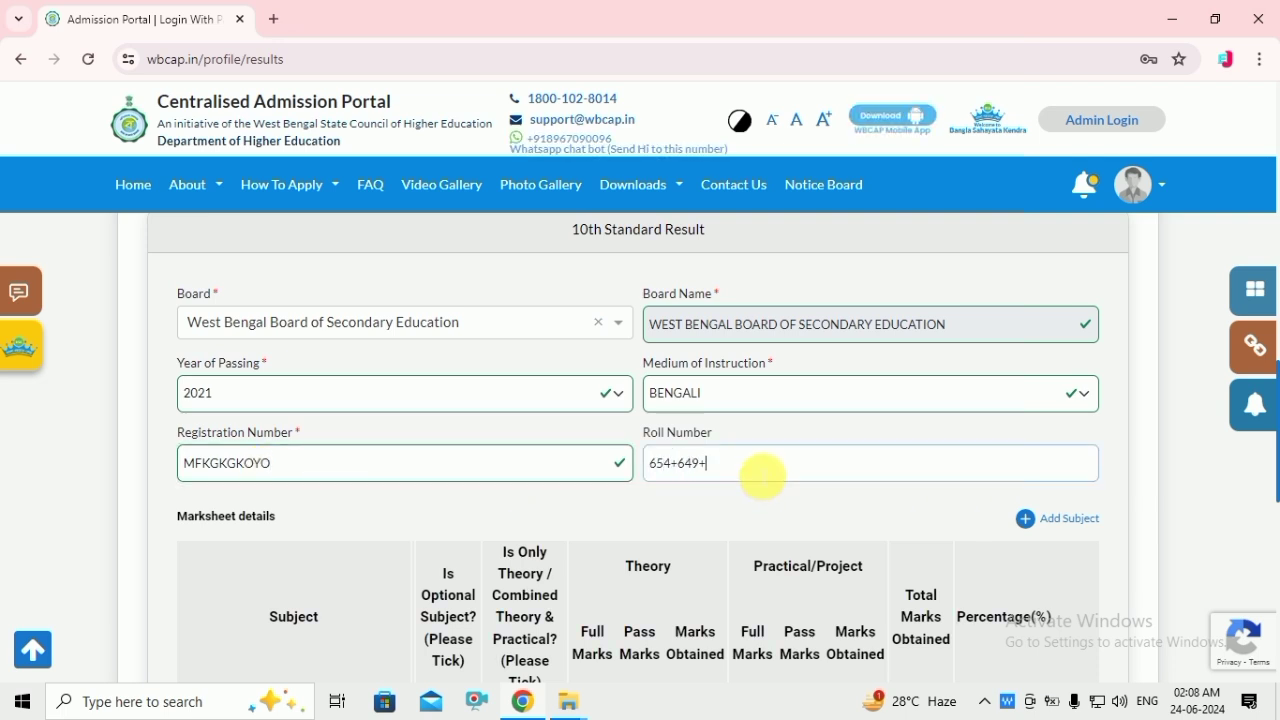
scroll(1270, 420, down, 2)
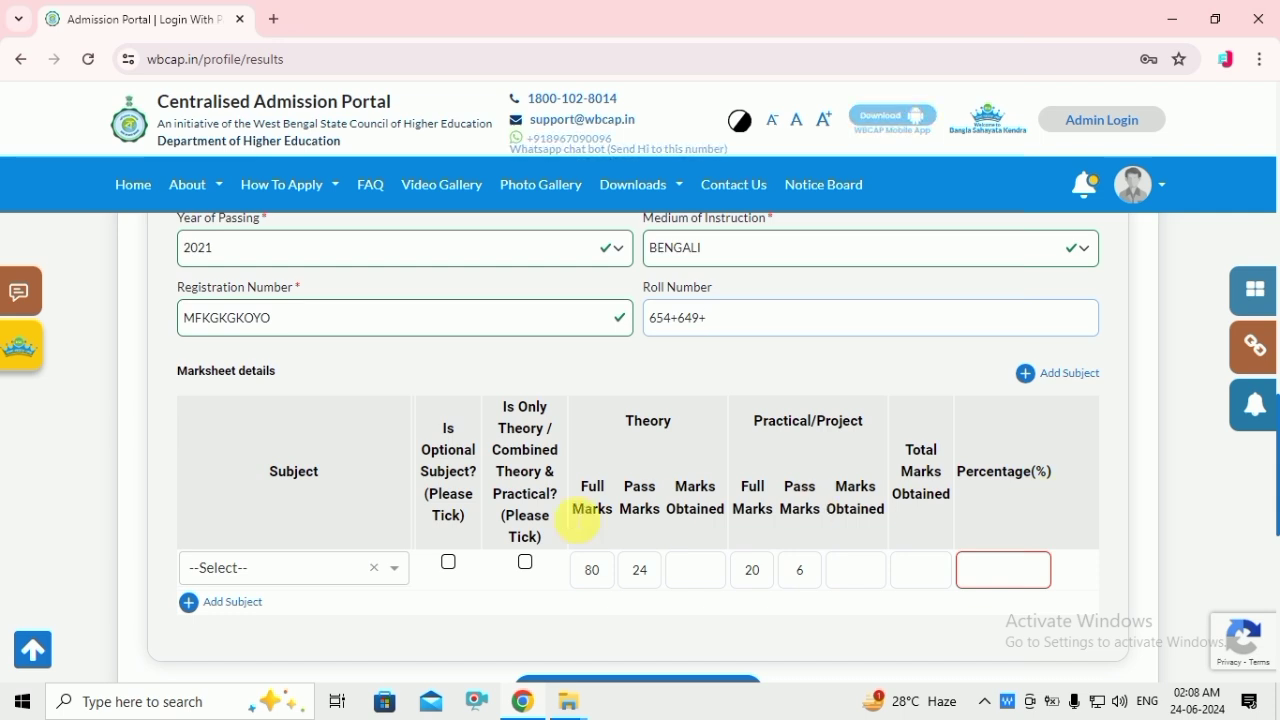
Step: Fill the first 10th marksheet row: WB-SE - Bengali, 1st Lang, 45 theory, 17 practical
click(314, 569)
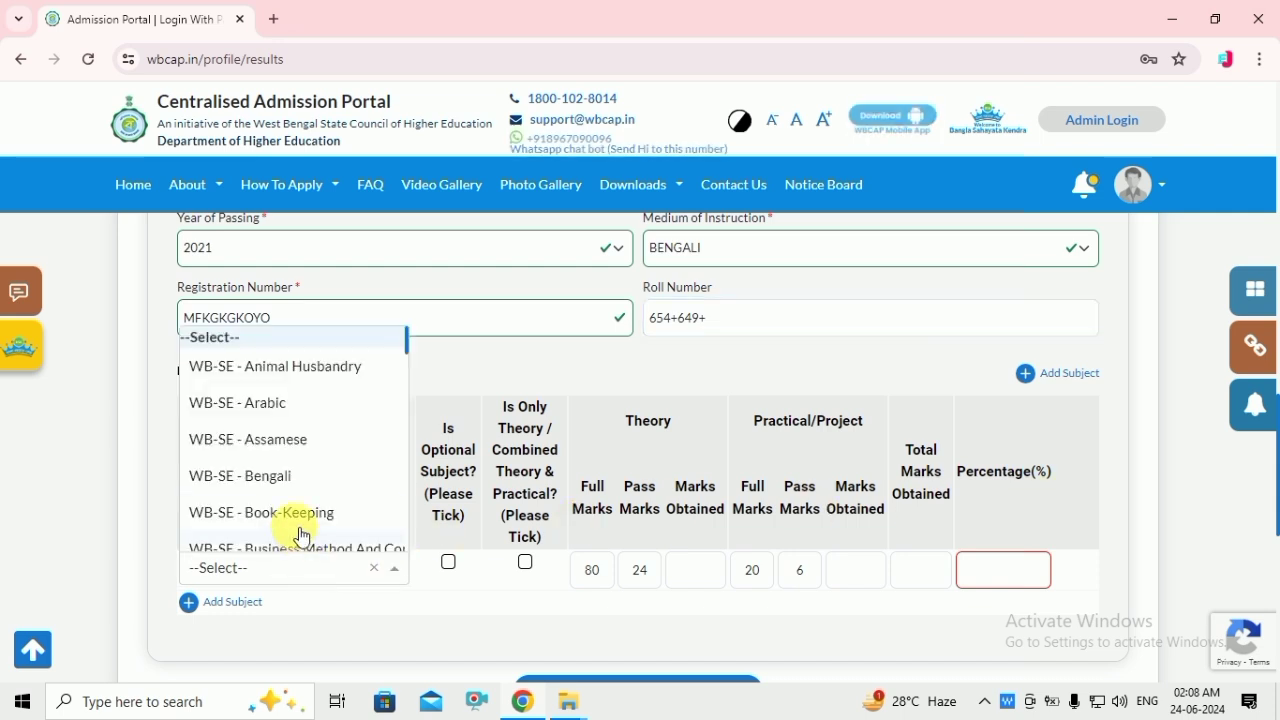
click(260, 477)
click(500, 577)
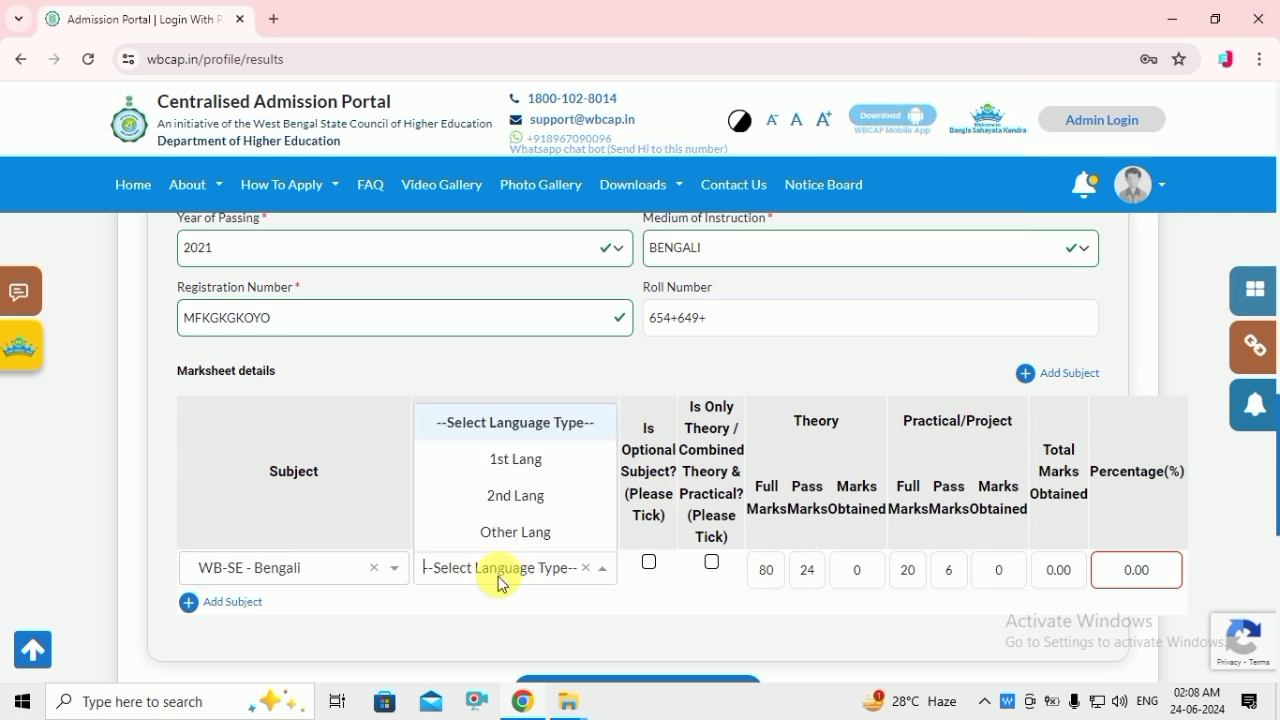
click(540, 461)
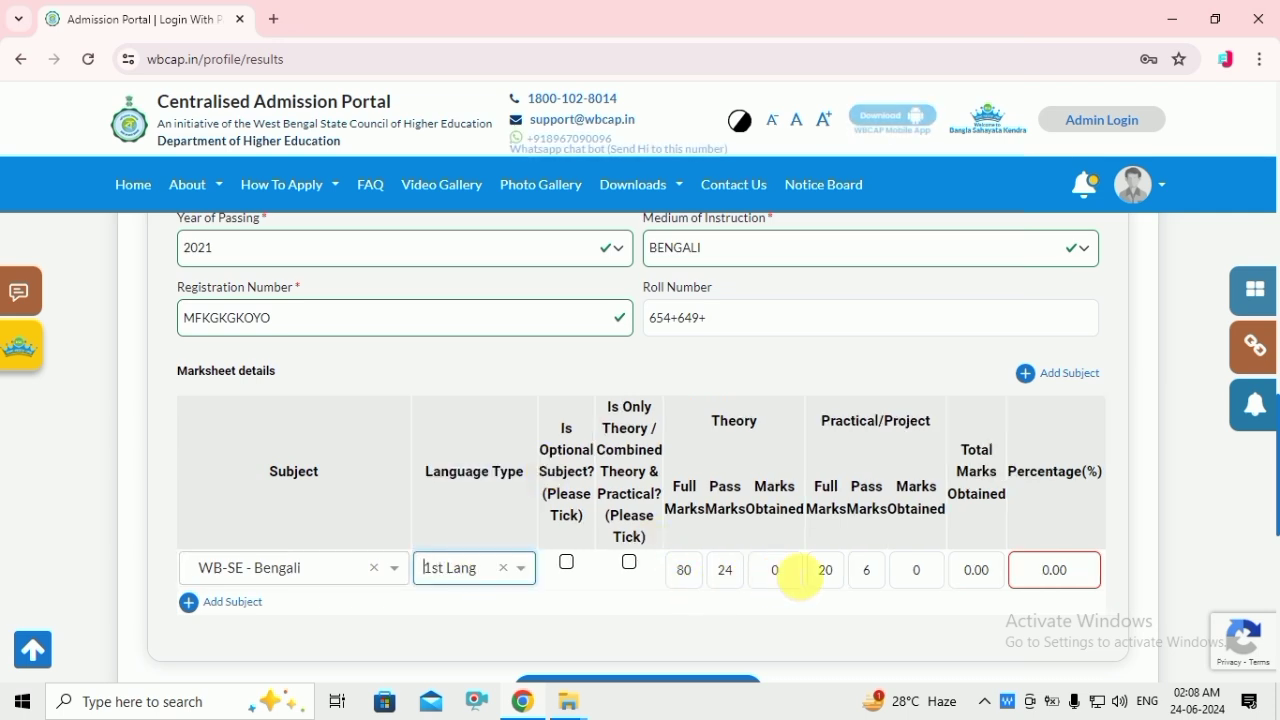
click(779, 580)
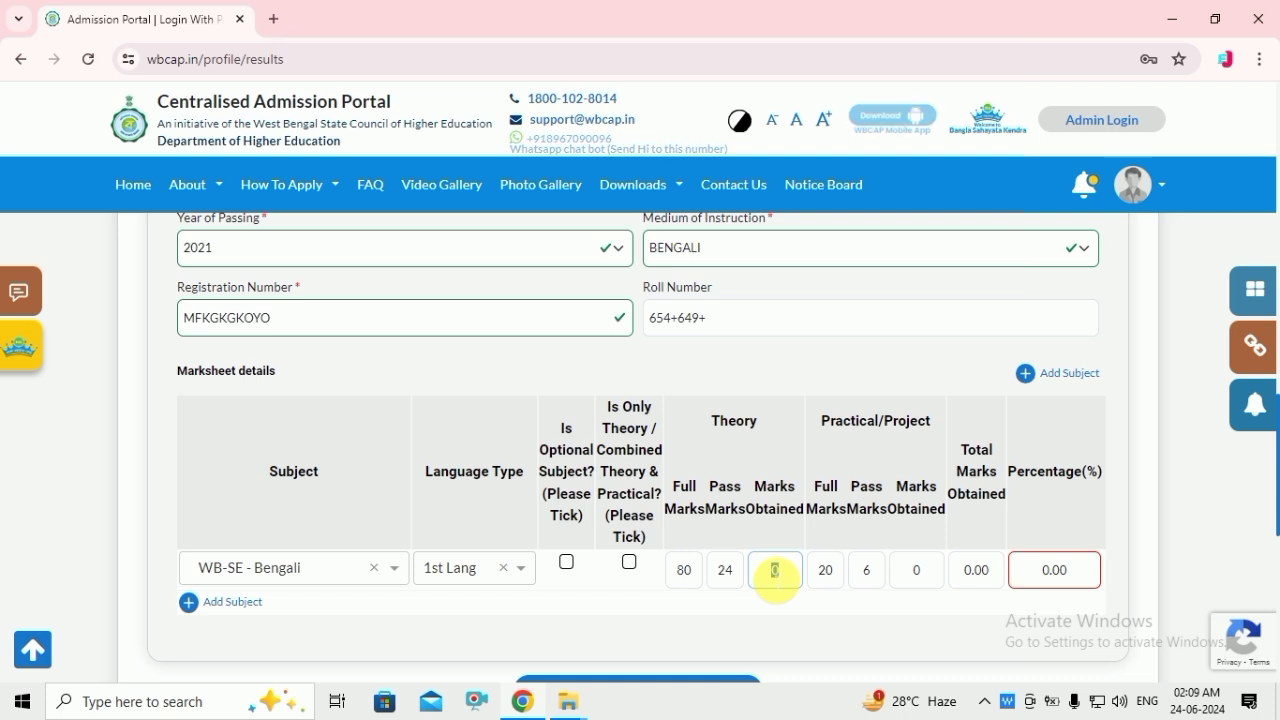
text(45)
click(930, 574)
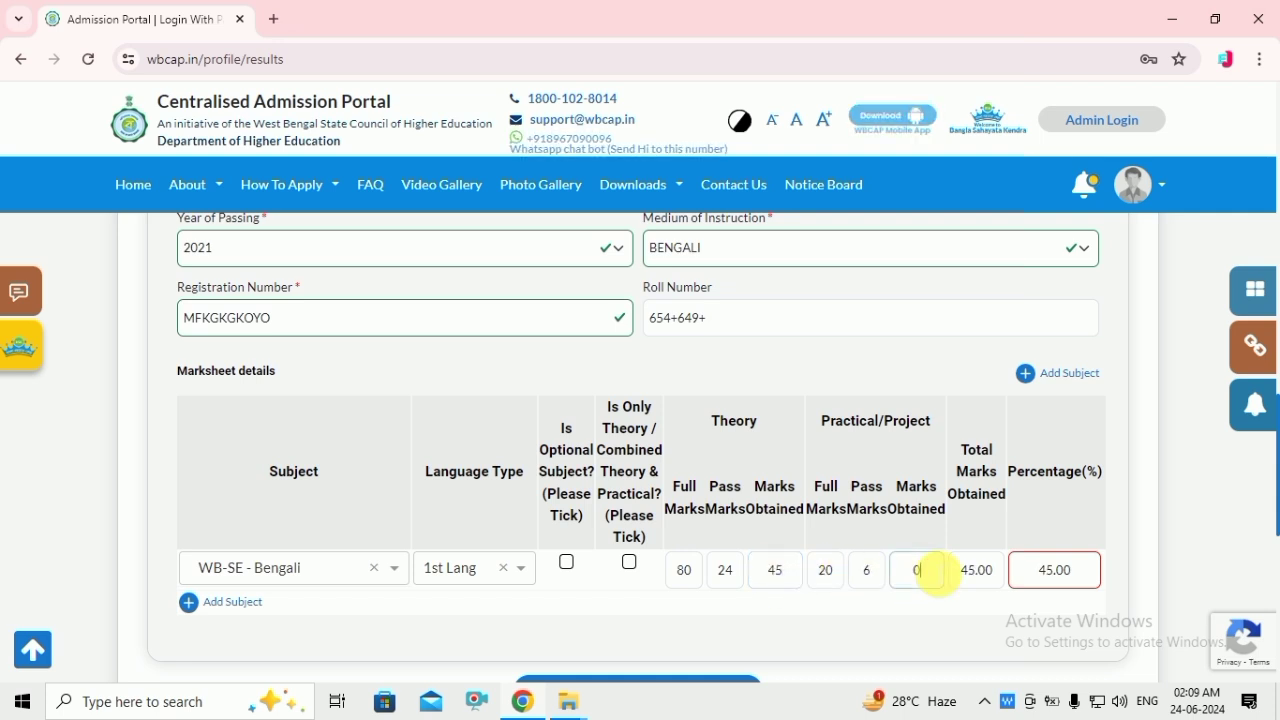
drag(928, 578, 905, 581)
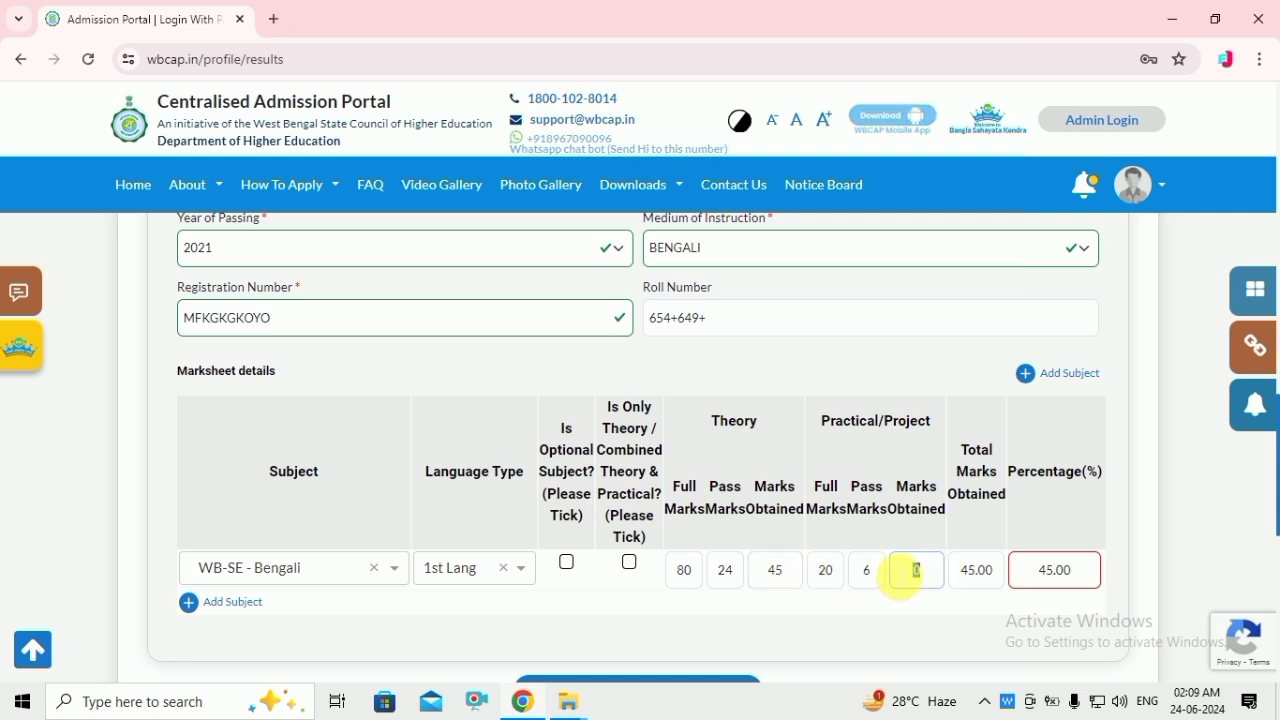
text(17)
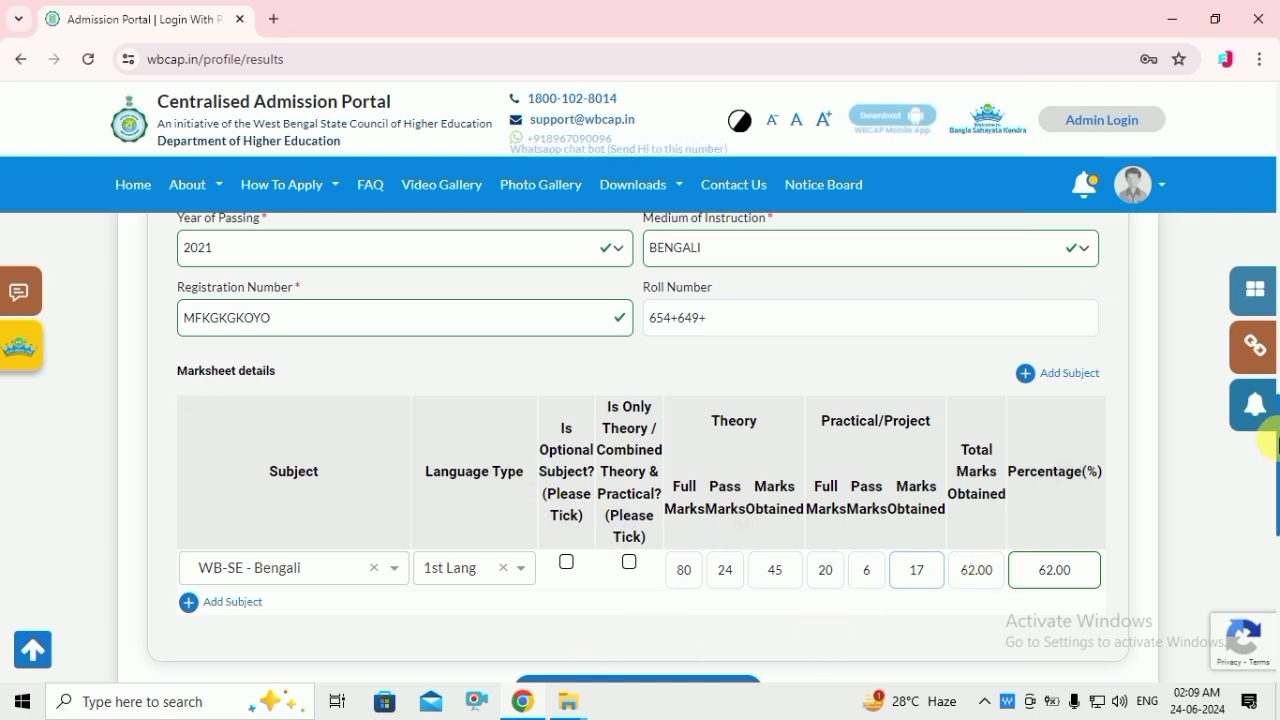
scroll(1275, 440, down, 2)
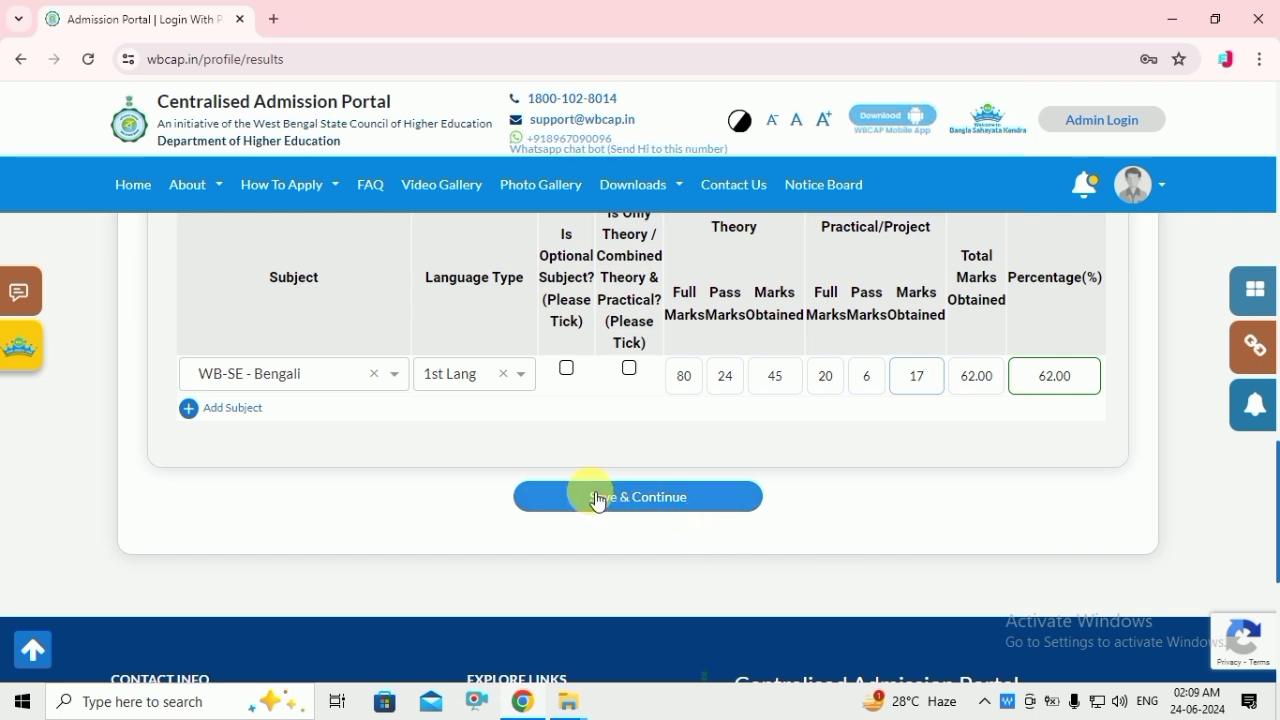
Step: Save the completed seven-subject 10th marksheet, retrying until the save confirmation appears
click(652, 494)
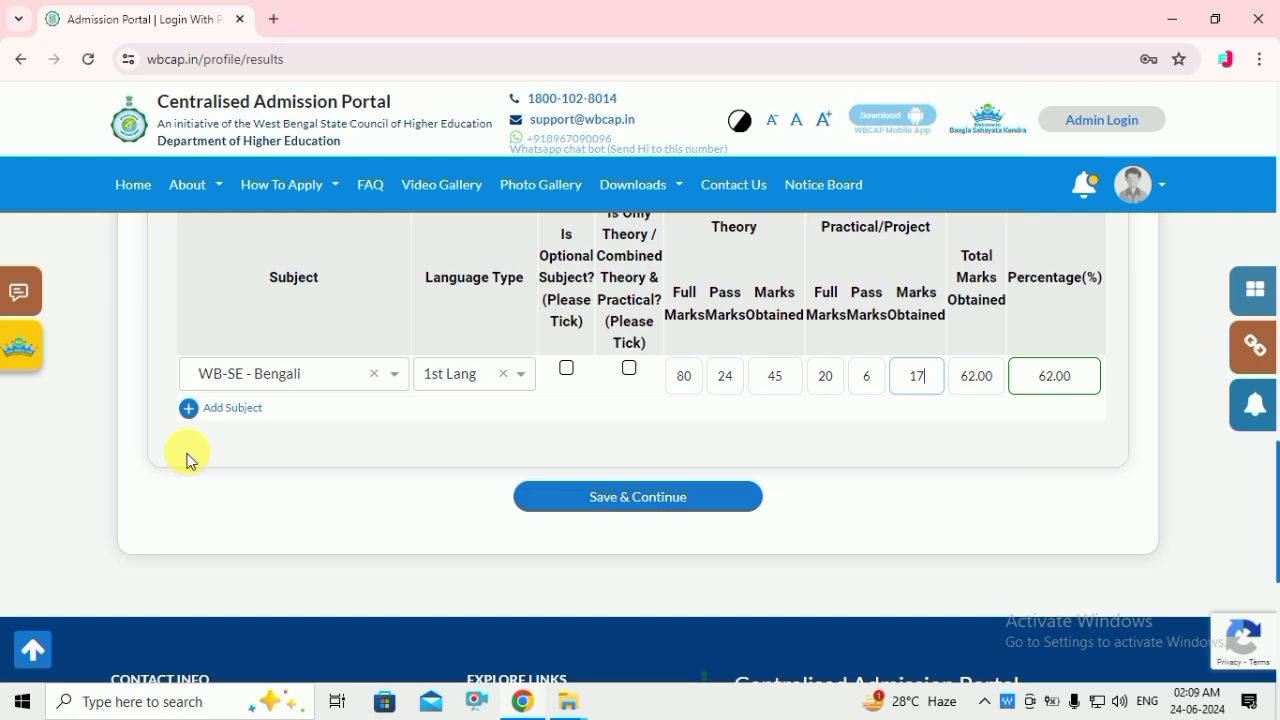
click(645, 505)
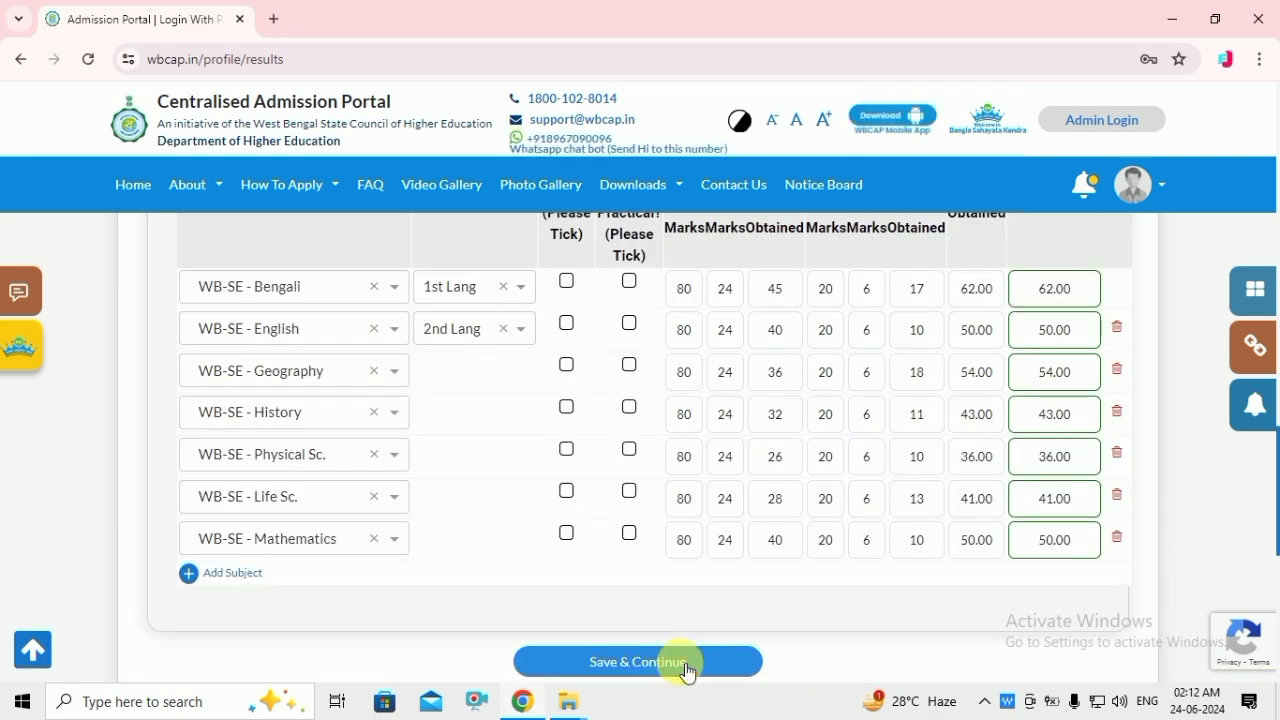
click(684, 666)
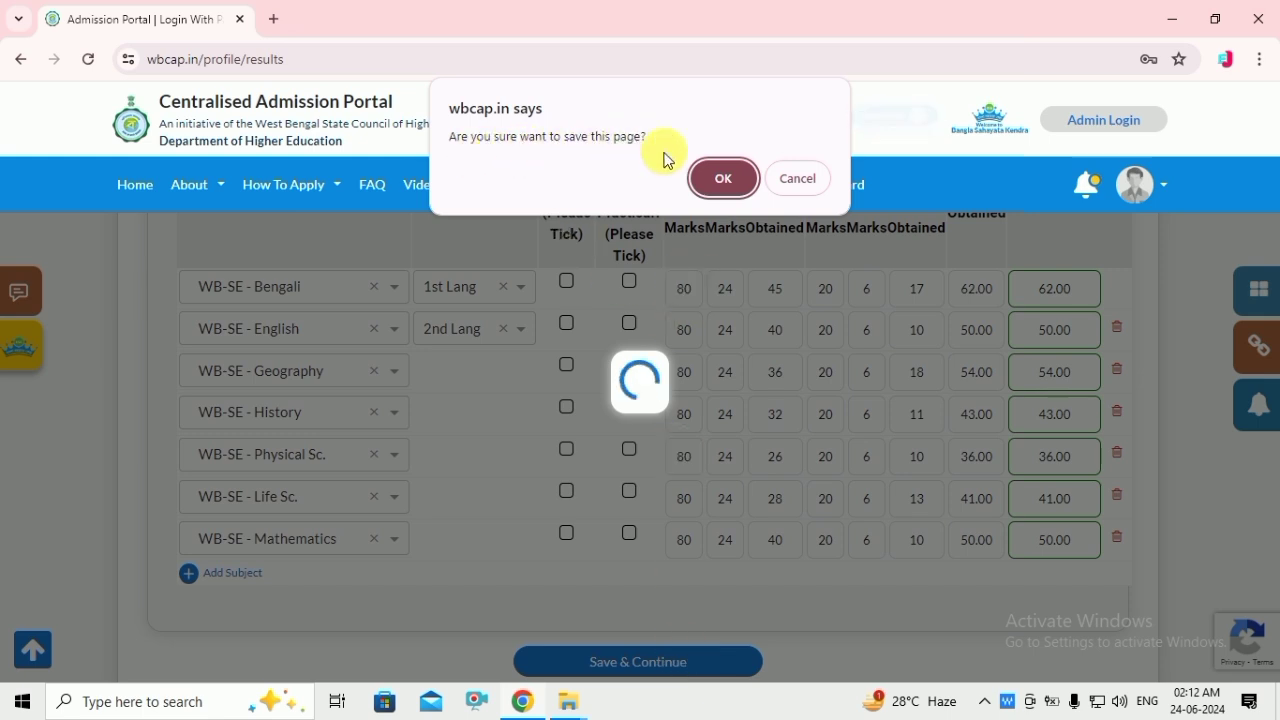
Step: Confirm saving the 10th results and dismiss the Upload Document tip
click(719, 180)
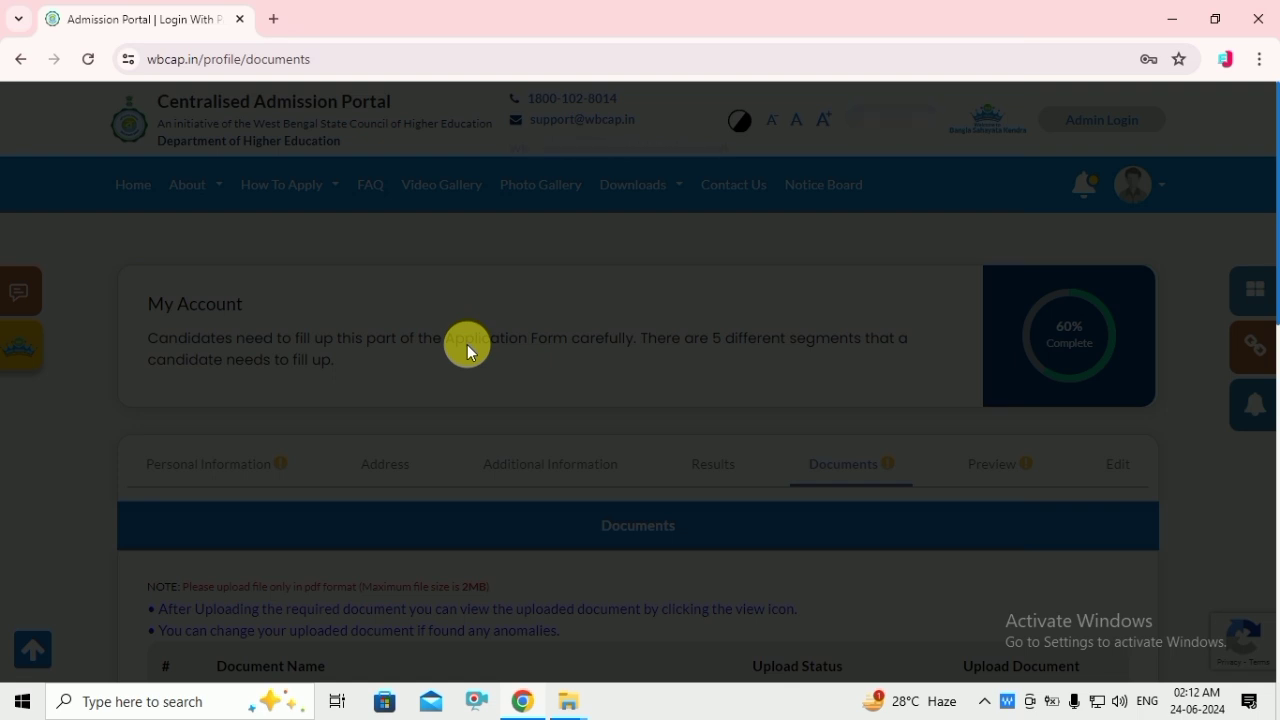
drag(1277, 322, 1139, 435)
click(1169, 484)
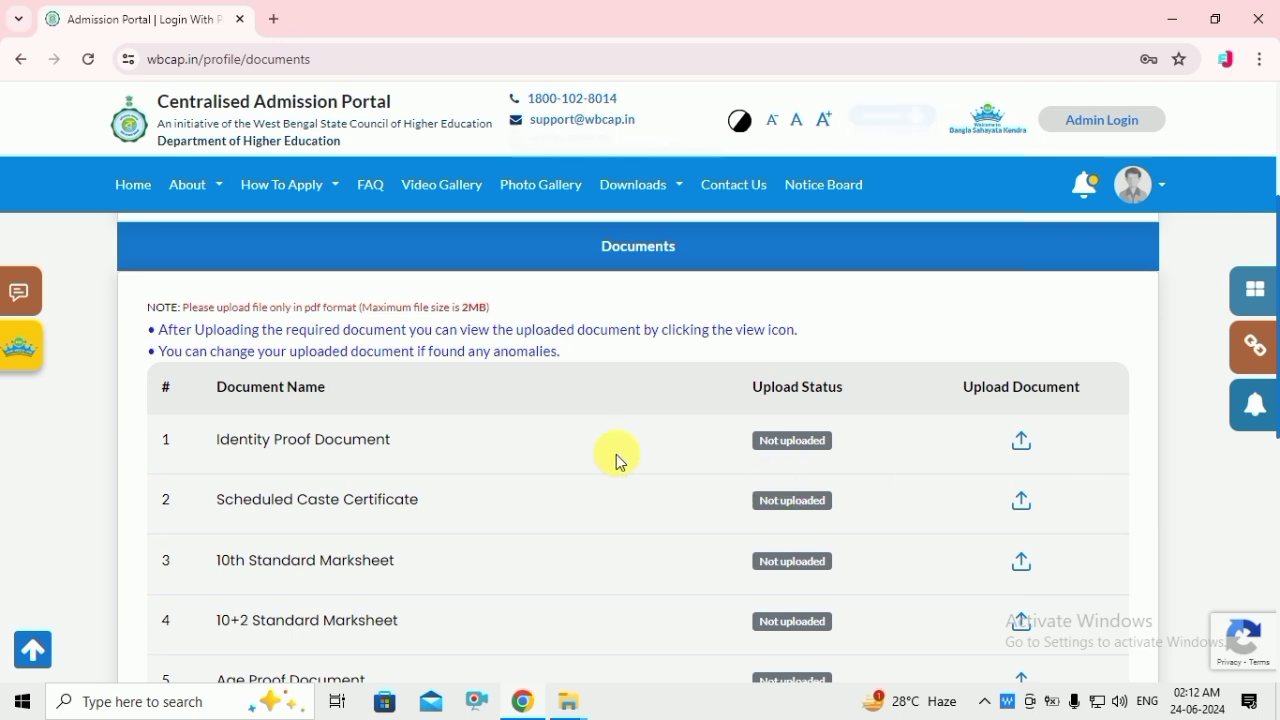
Step: Upload the five required PDF documents so each shows as viewable
mouse_move(1277, 237)
mouse_down()
mouse_move(1277, 270)
mouse_move(1277, 250)
mouse_up()
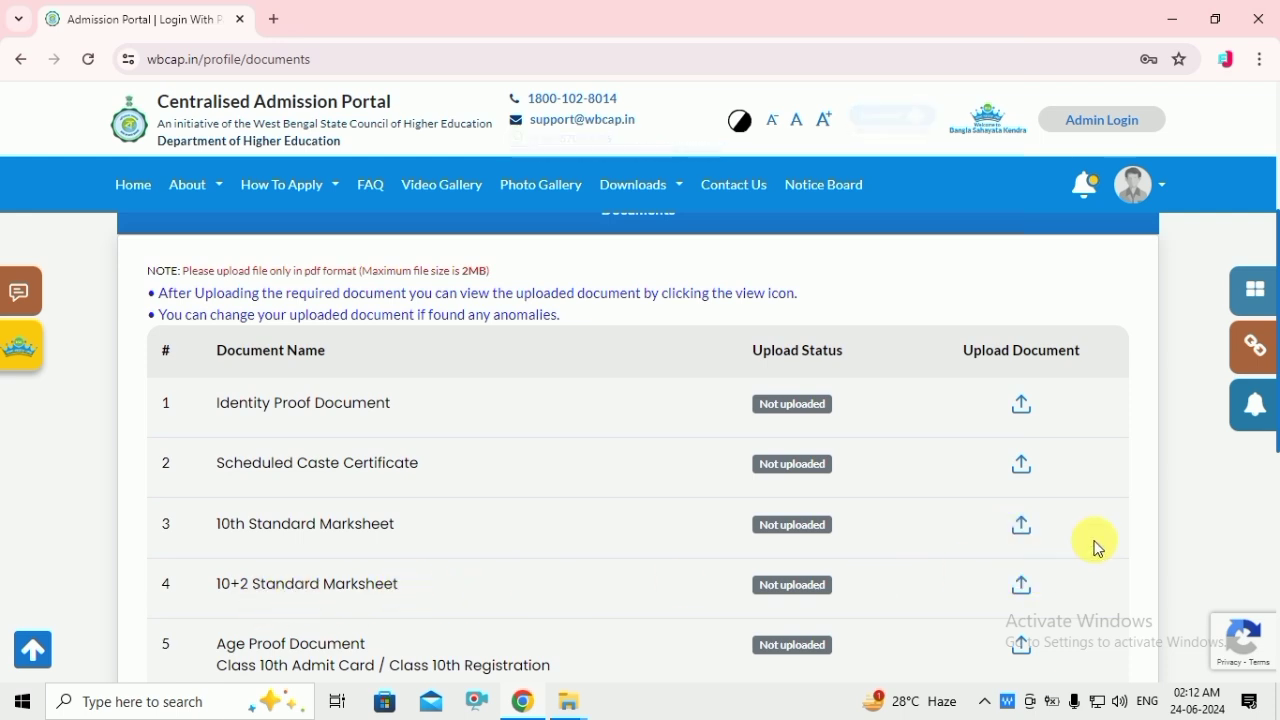
scroll(375, 504, down, 2)
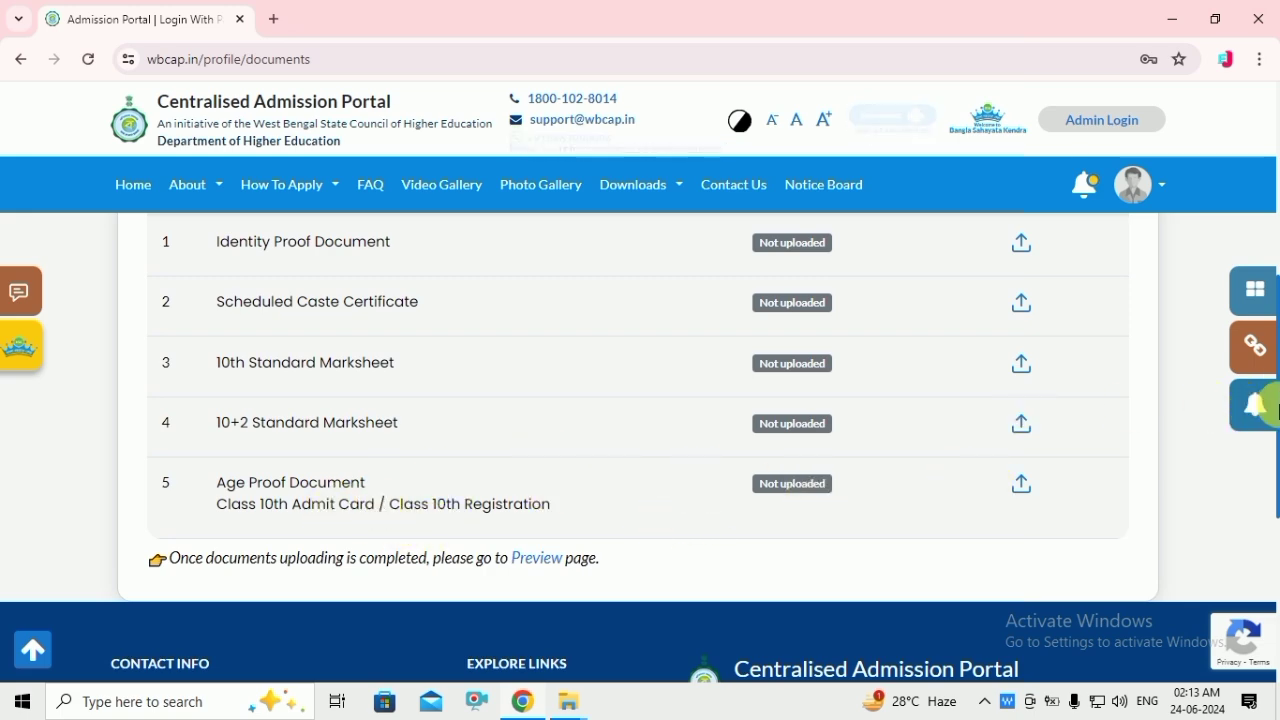
drag(1275, 415, 1275, 350)
scroll(1275, 350, down, 1)
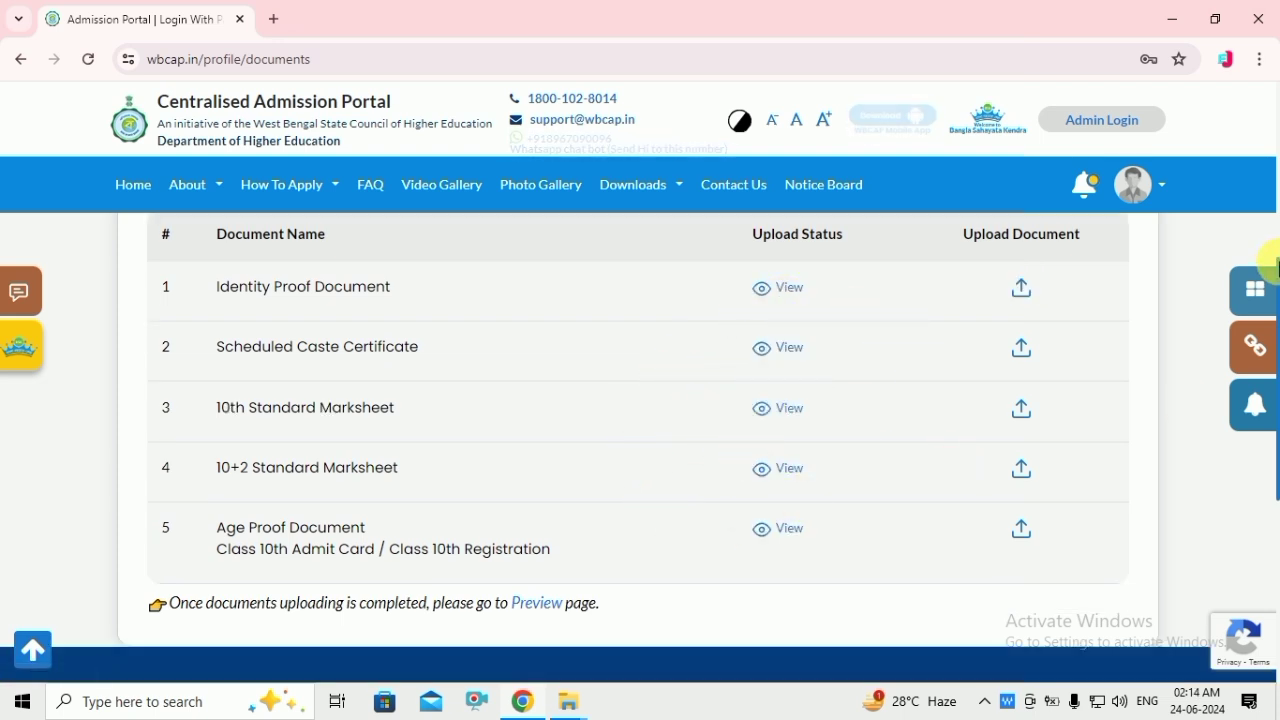
drag(1274, 262, 1277, 305)
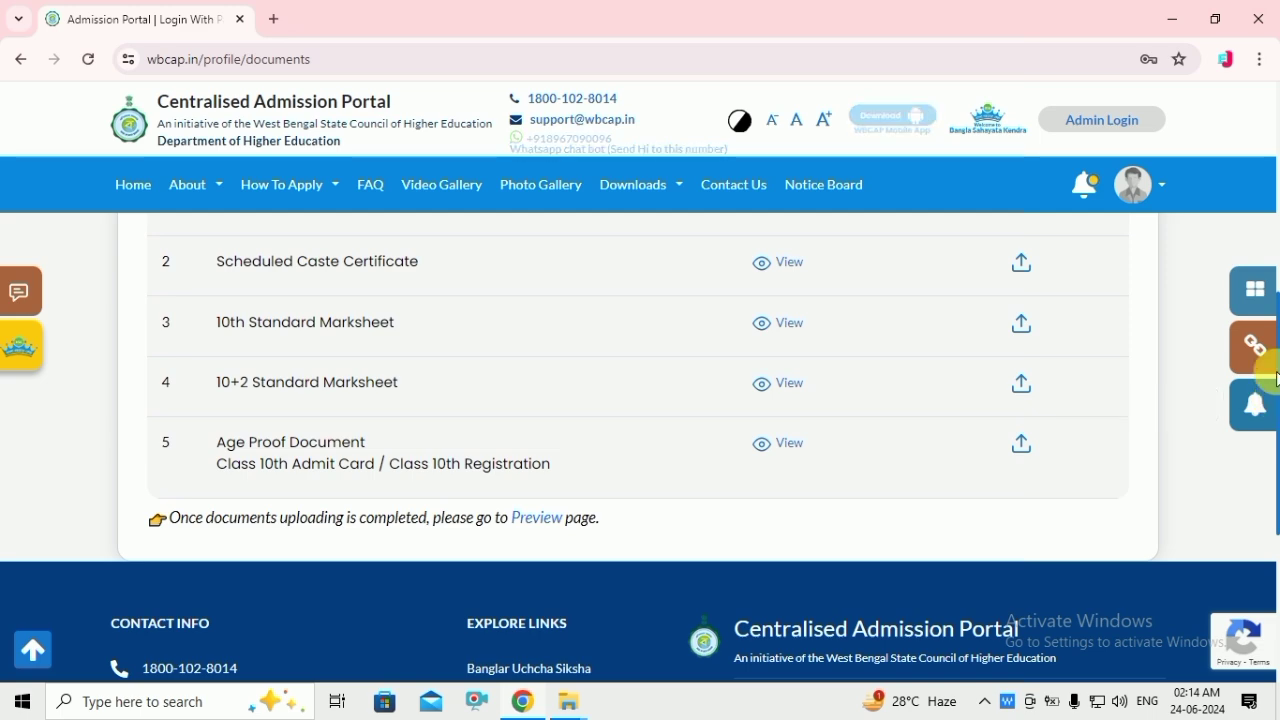
scroll(1276, 403, up, 4)
Step: Scroll through the profile preview, then return to the Personal Information section
click(1008, 304)
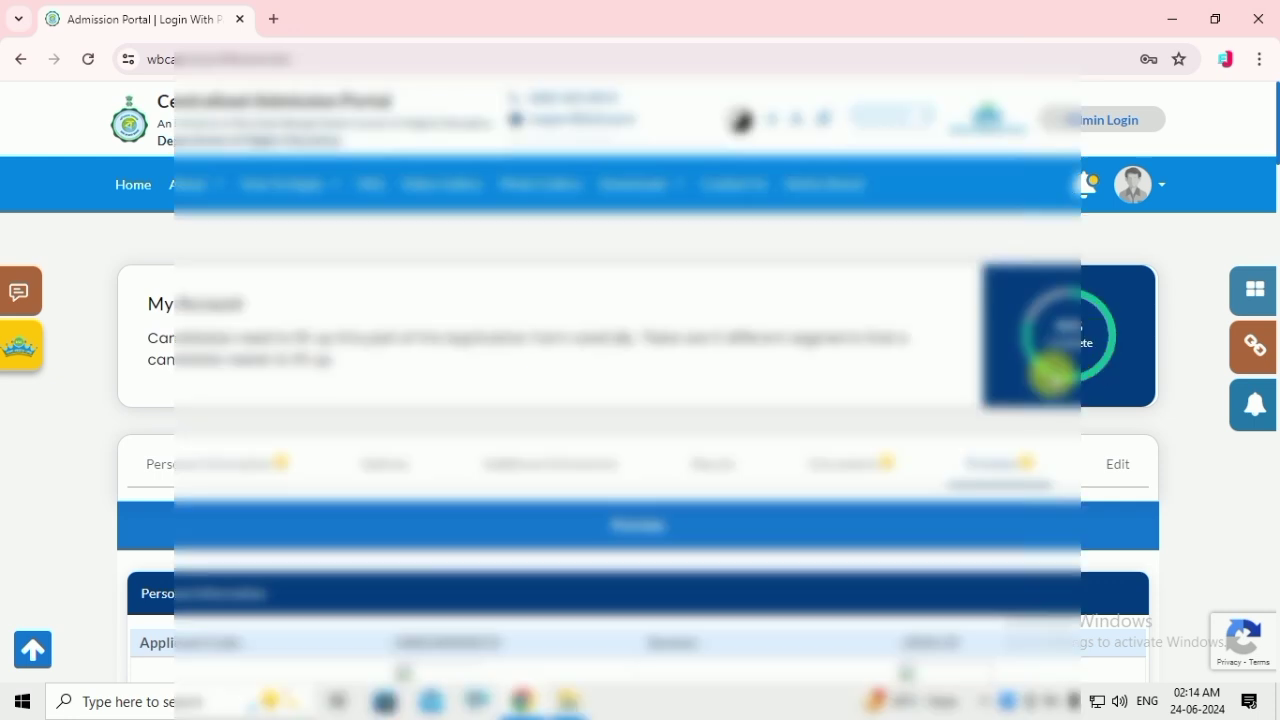
scroll(1274, 184, down, 2)
scroll(1274, 184, down, 2)
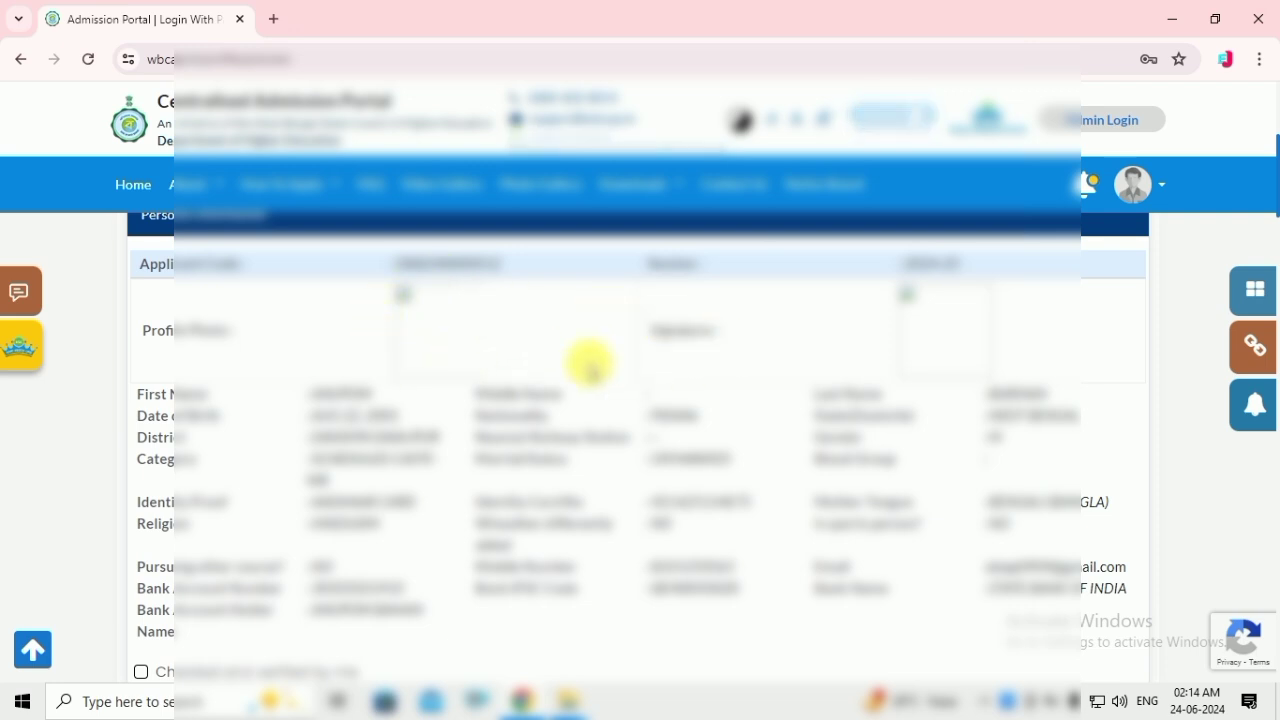
drag(1270, 190, 1257, 163)
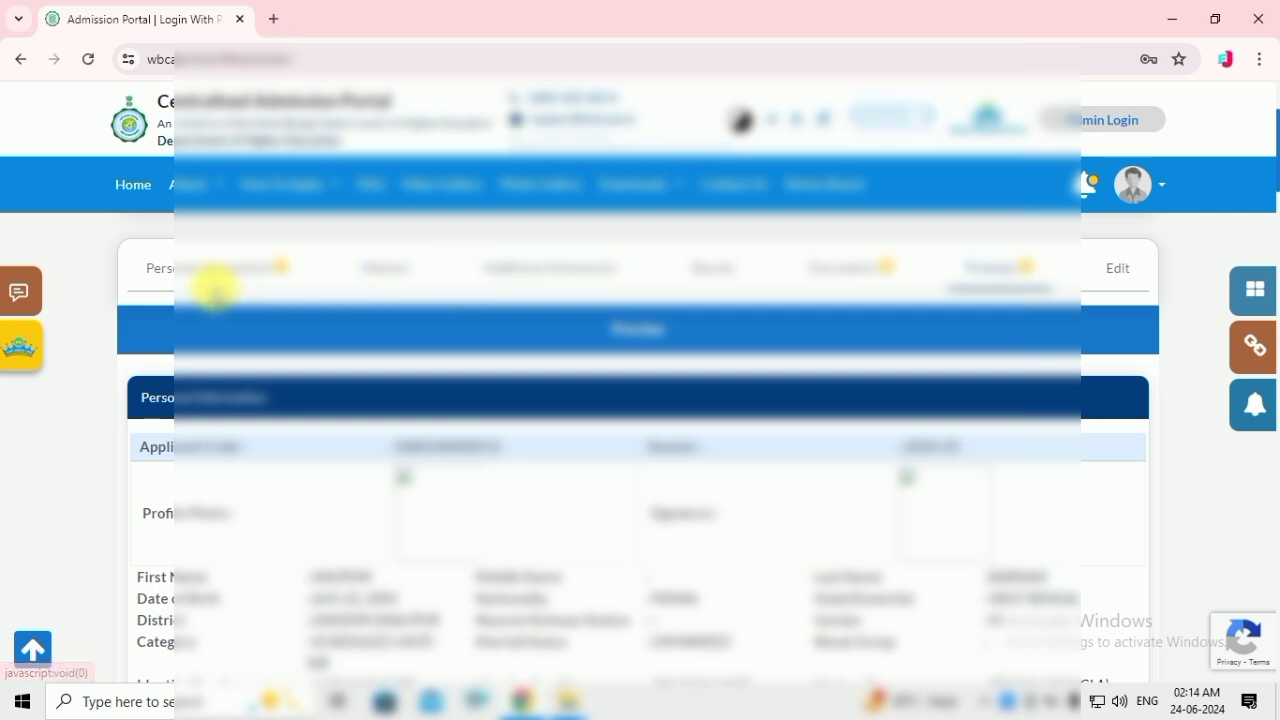
click(217, 268)
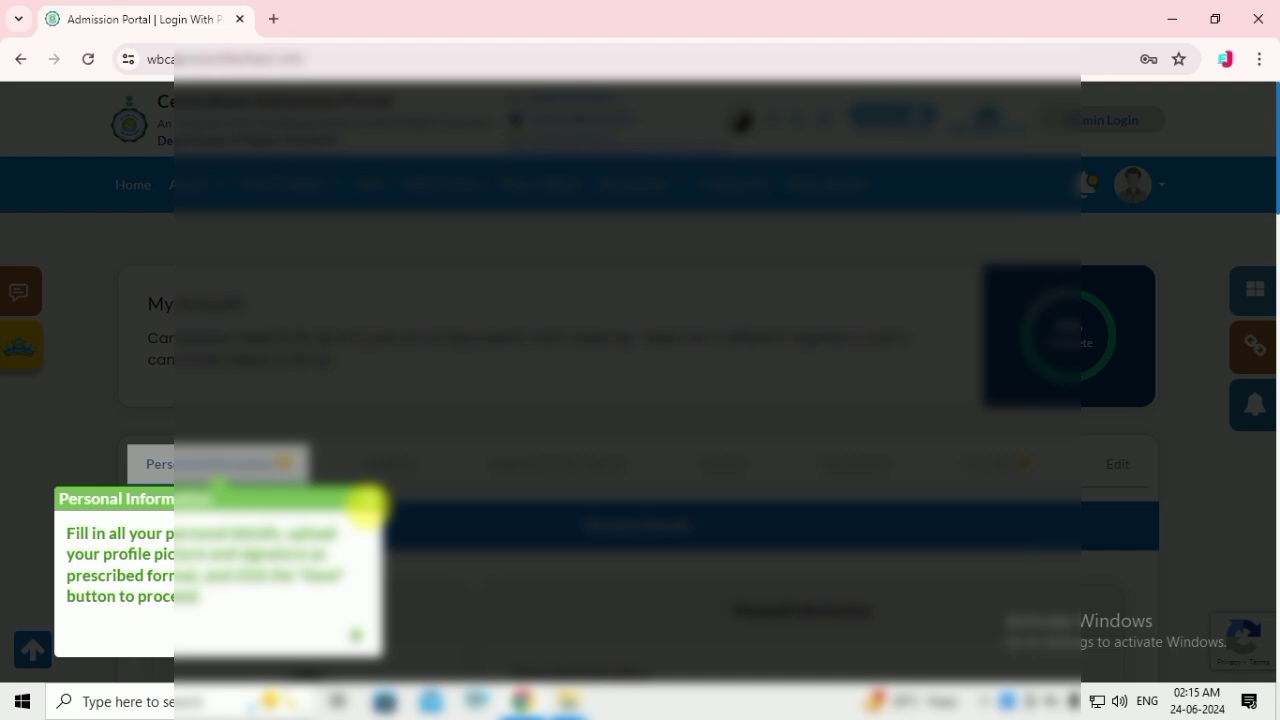
Step: Dismiss the Personal Information tip and pick a new profile photo from the computer
click(370, 496)
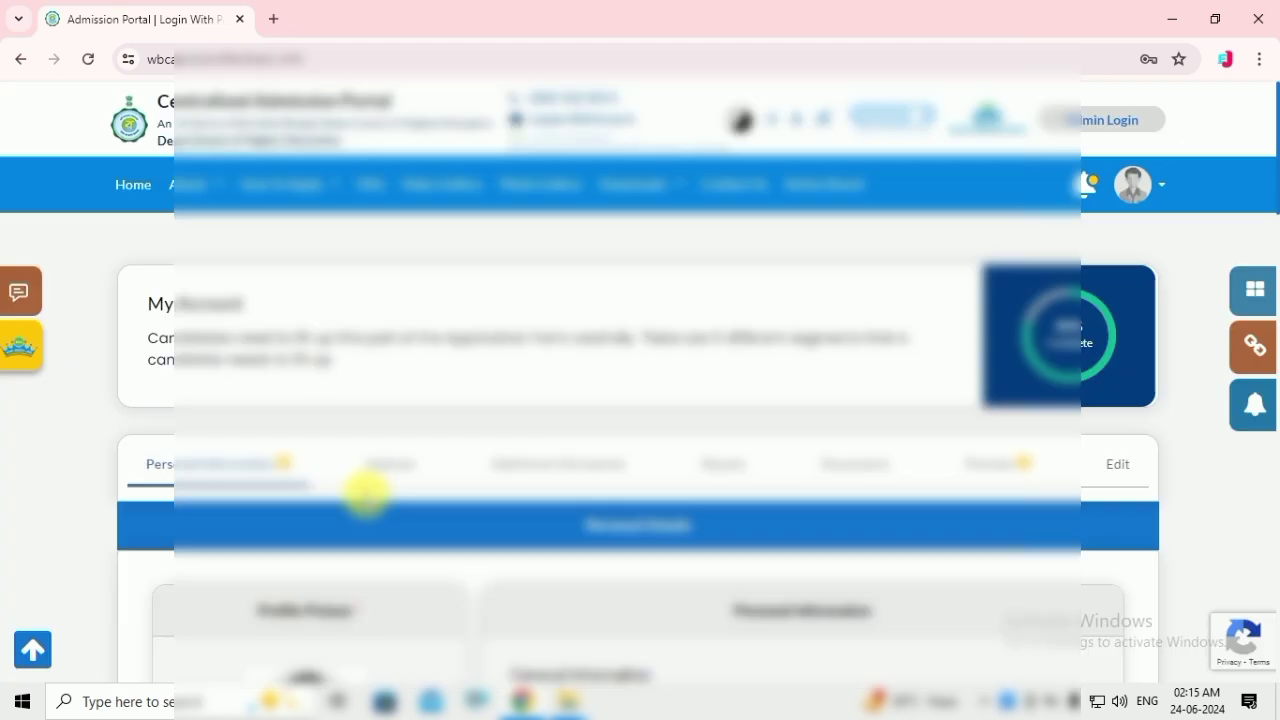
scroll(1268, 222, down, 4)
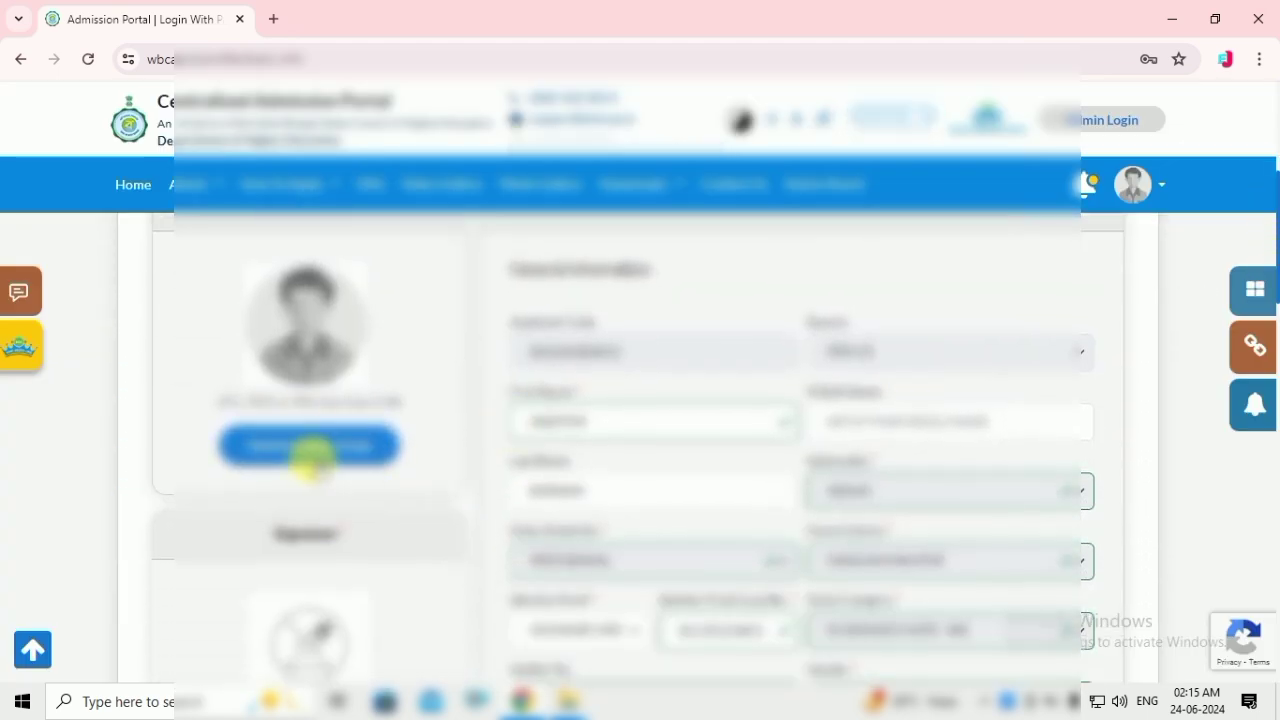
click(363, 443)
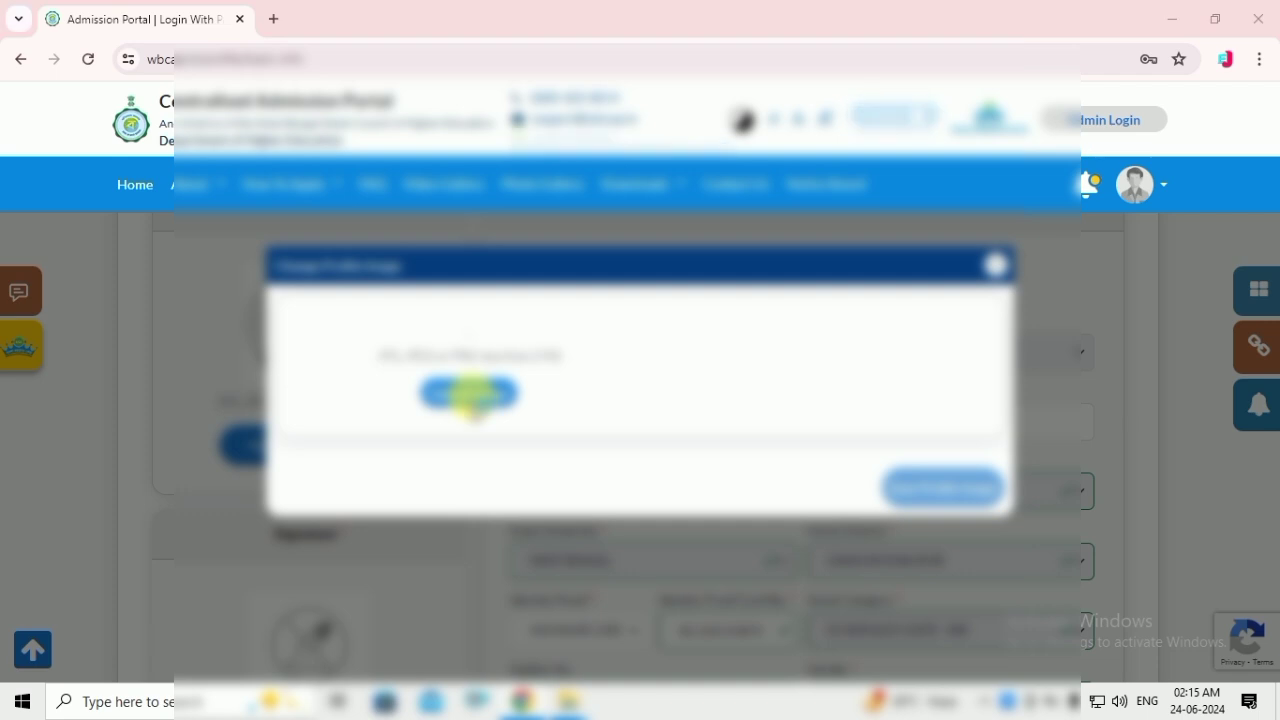
click(470, 395)
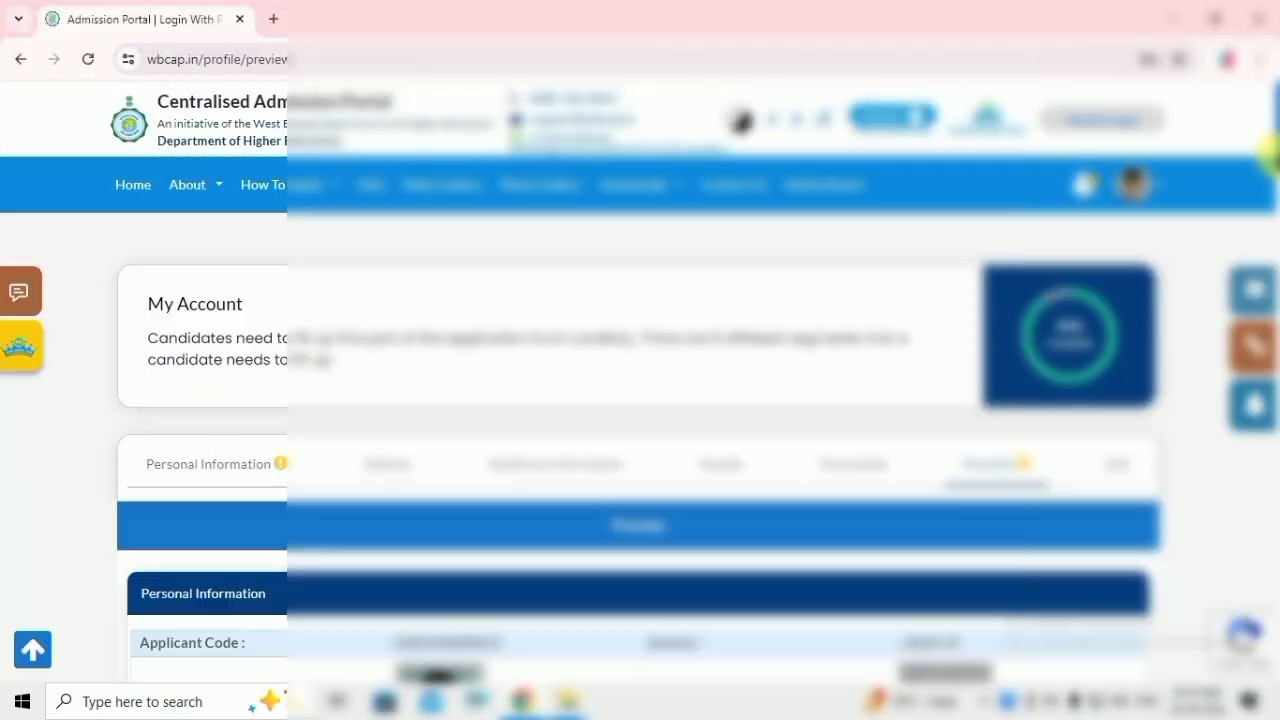
Step: Scroll the preview page through personal, address, family and 10+2 academic details
drag(1268, 150, 1270, 190)
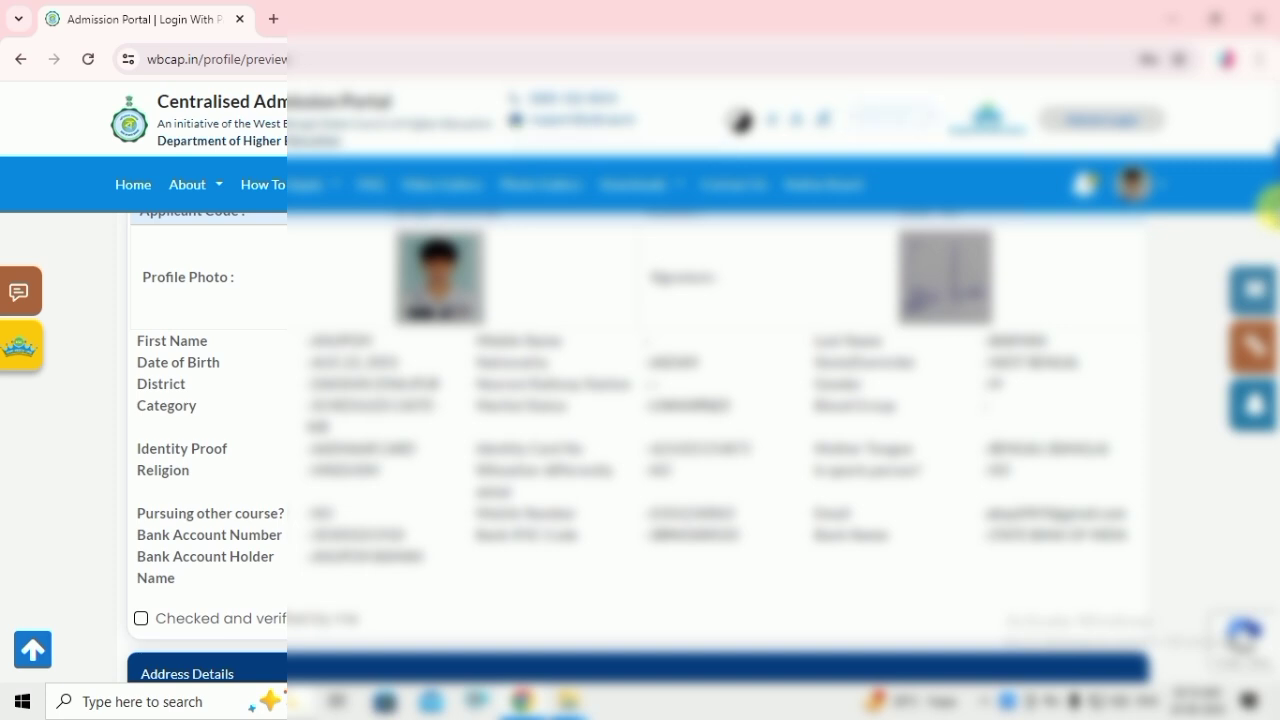
scroll(640, 450, down, 5)
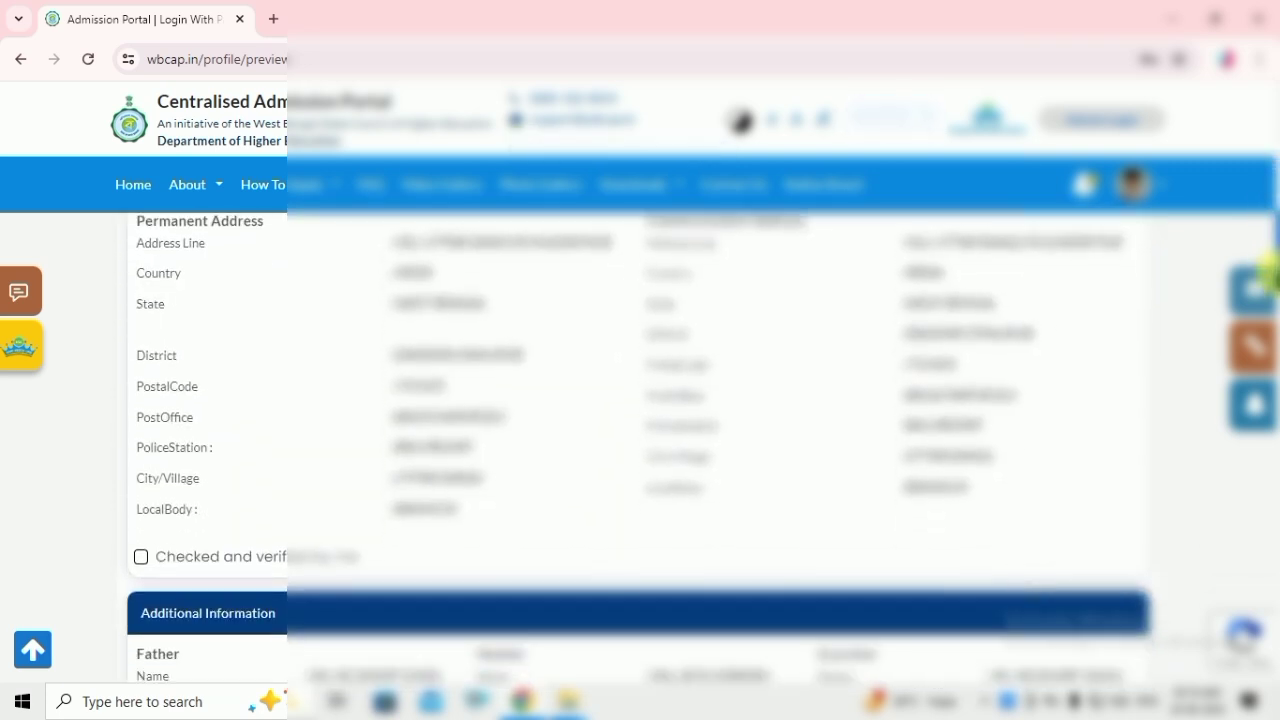
scroll(640, 450, down, 3)
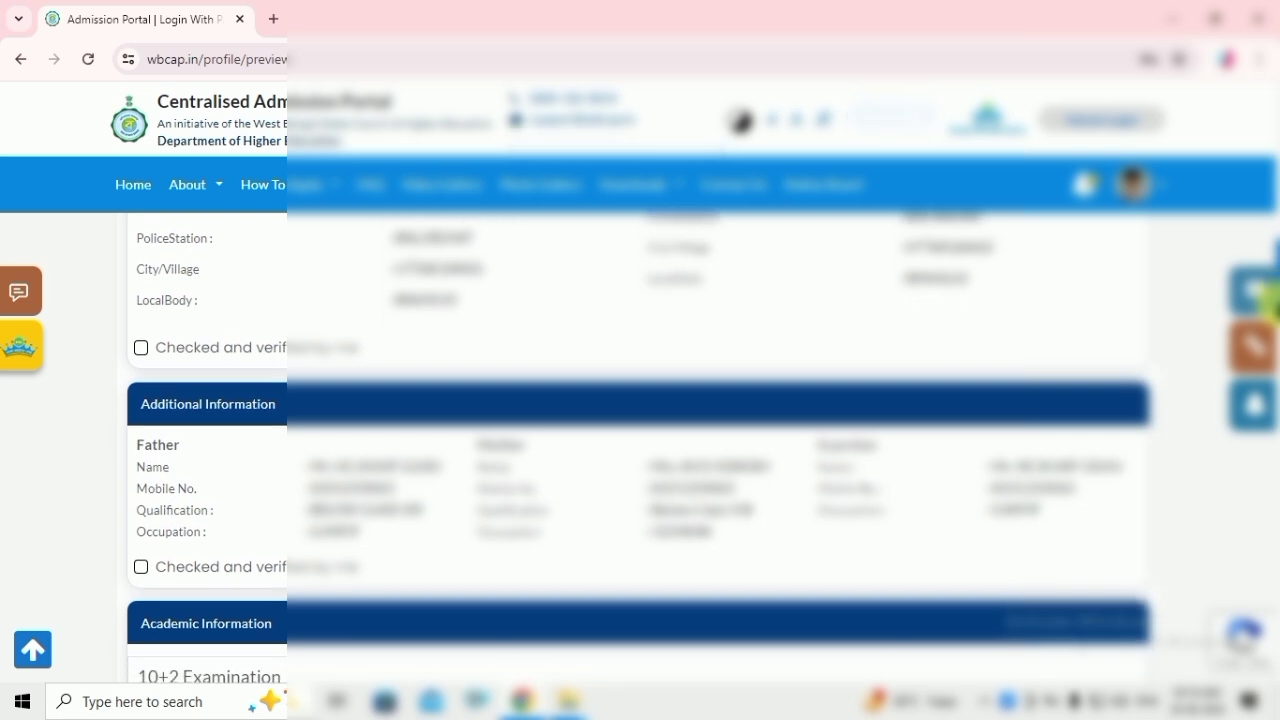
scroll(640, 450, down, 1)
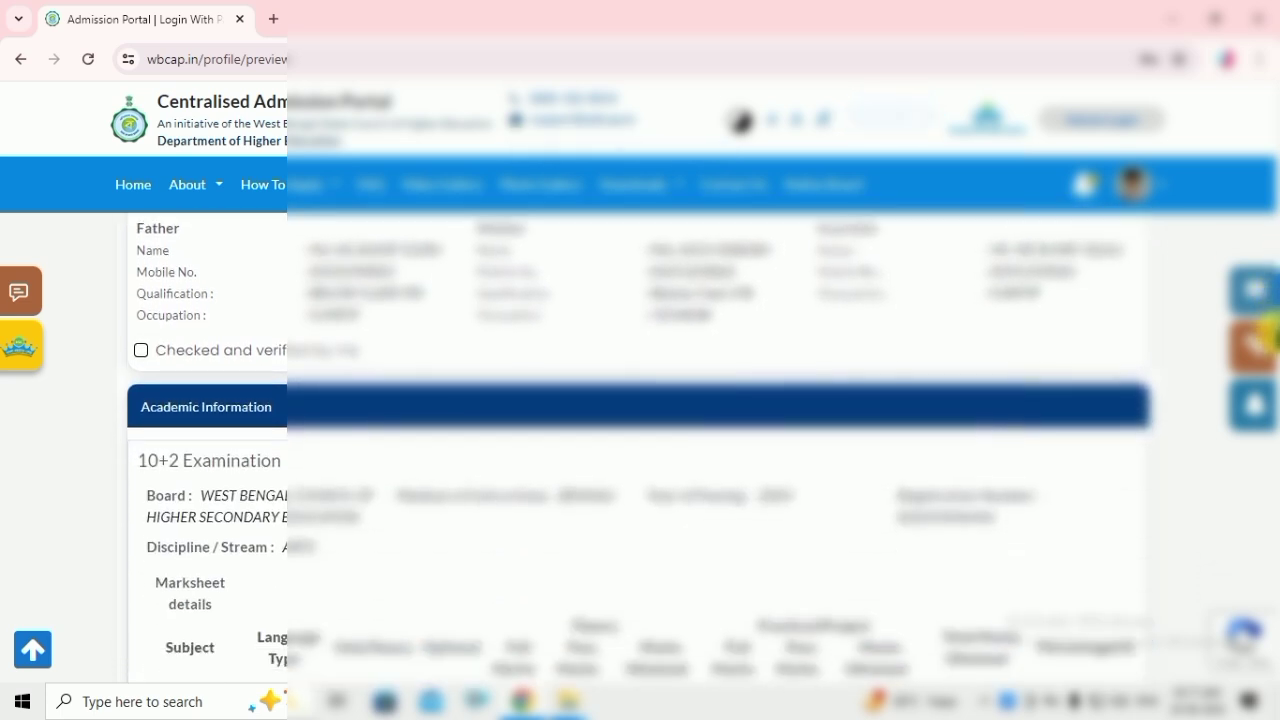
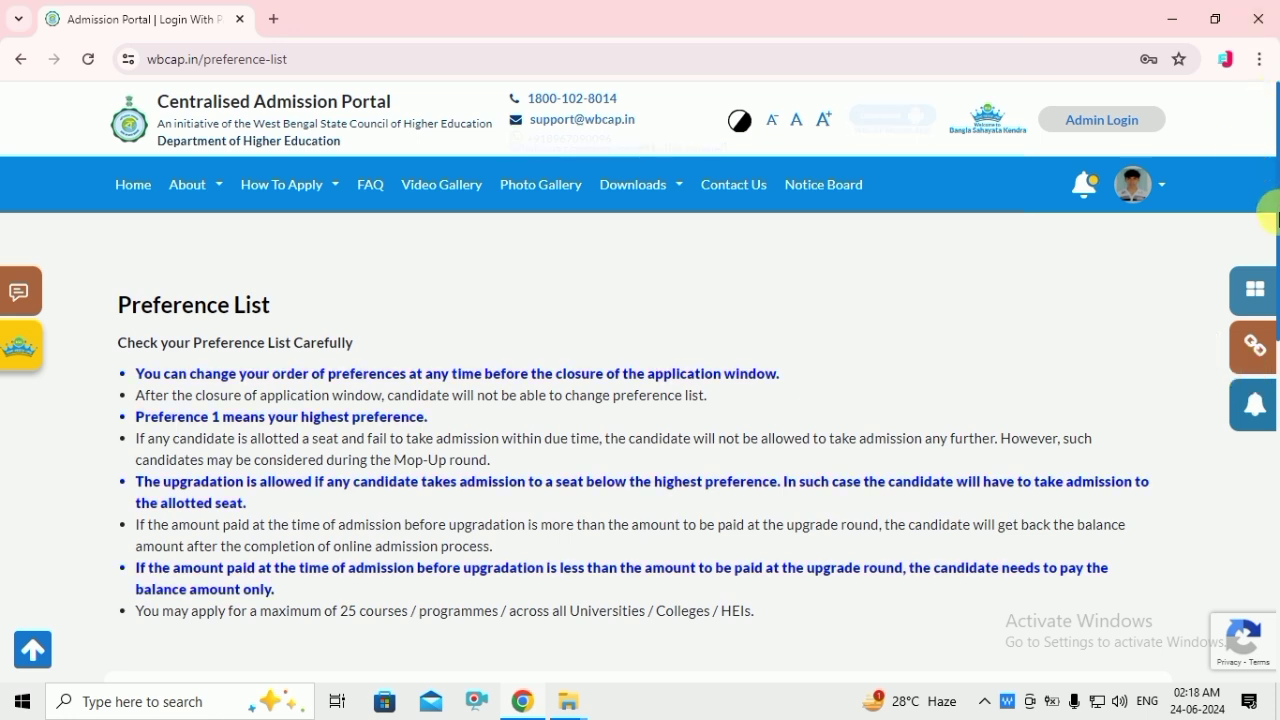
Step: Open the applicant dashboard from the profile avatar and dismiss the add-preference tip
drag(1276, 125, 1276, 345)
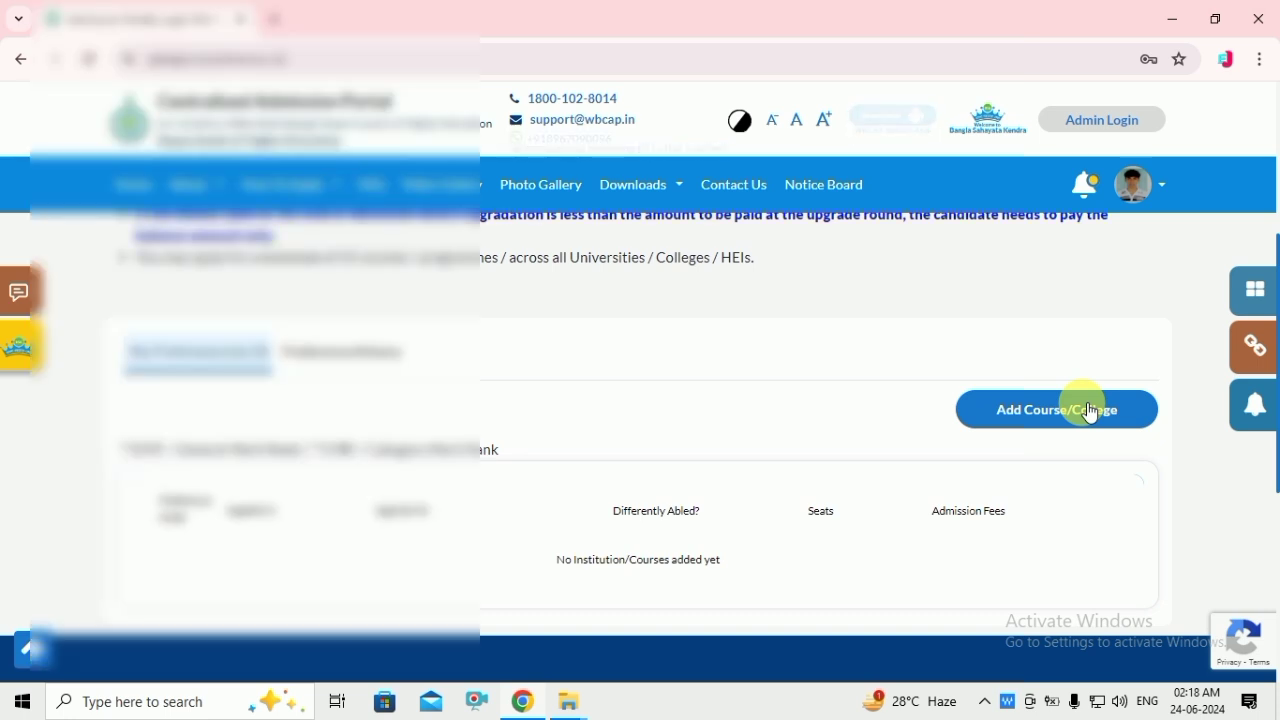
click(1137, 185)
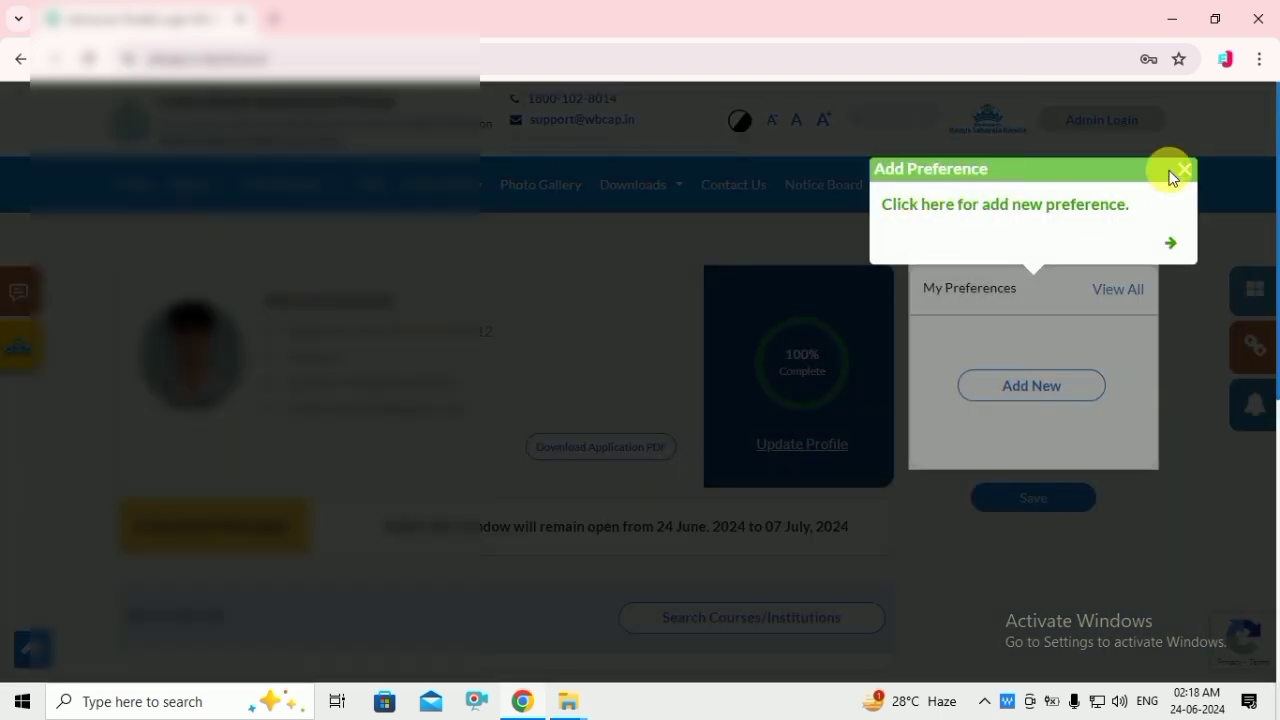
click(1183, 168)
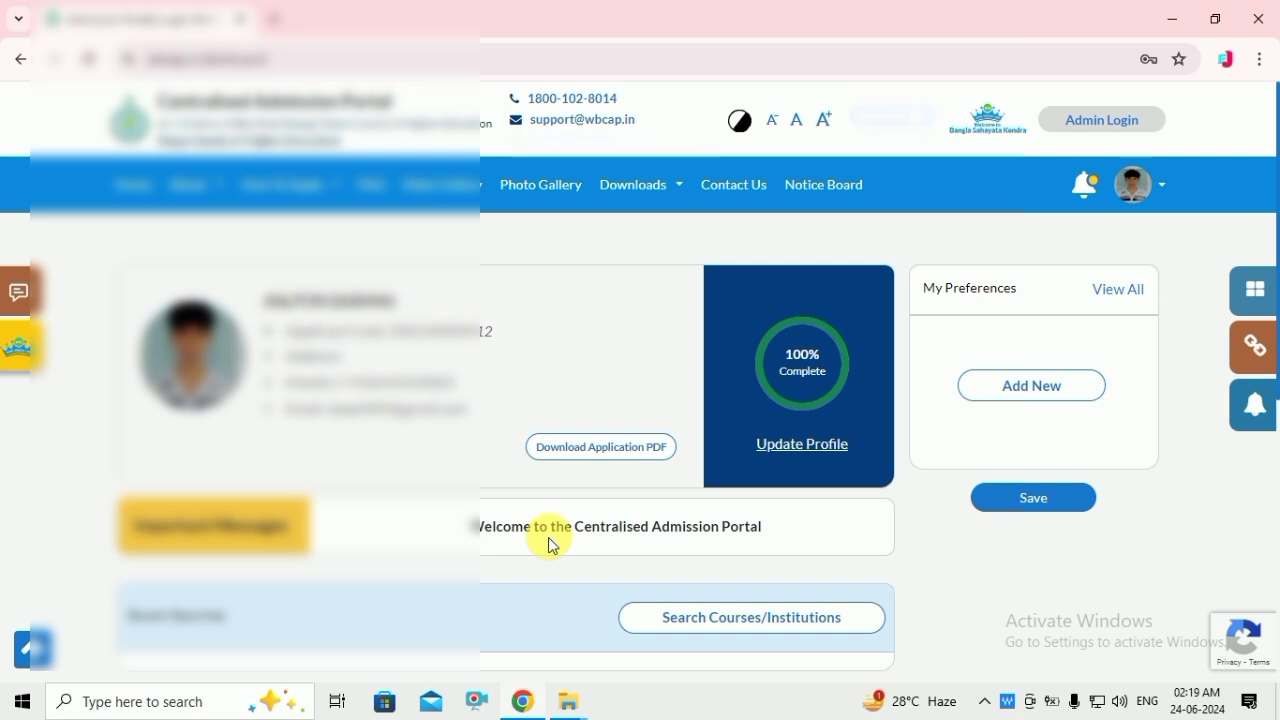
Step: Start a new preference, choosing Dakshin Dinajpur district and the 4-Year B.A. honours programme
click(1050, 390)
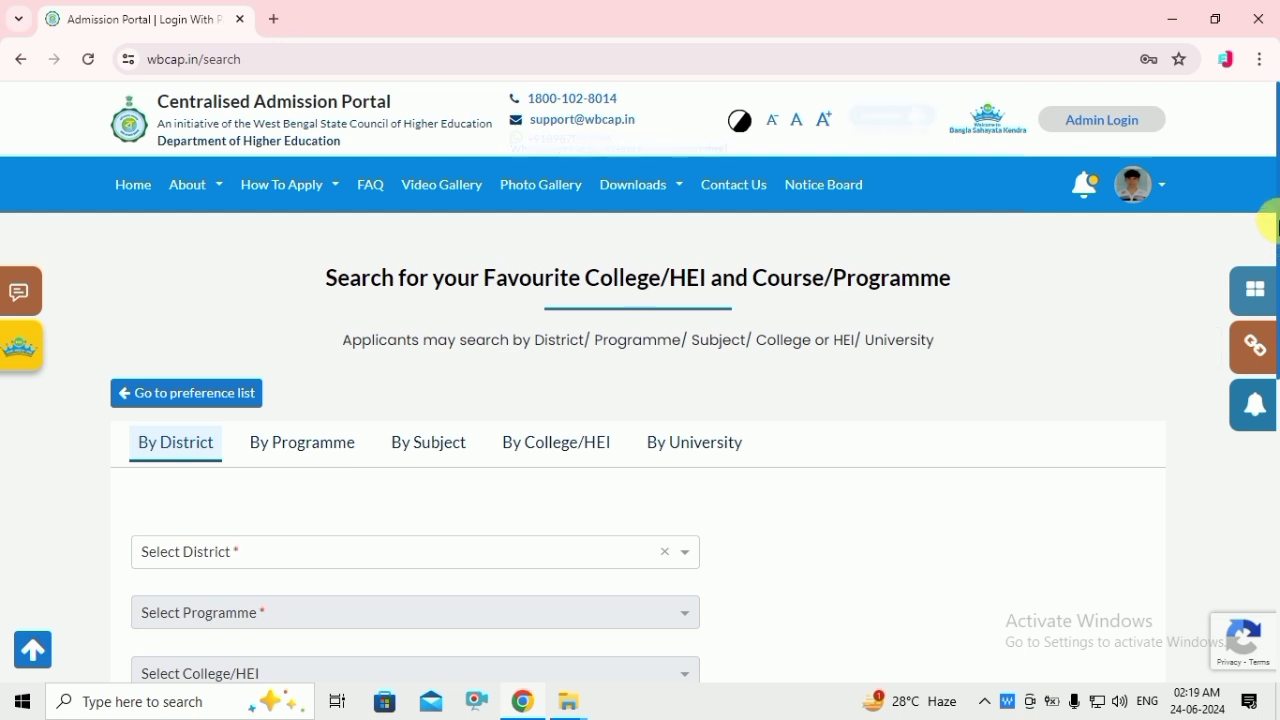
drag(1275, 215, 1268, 293)
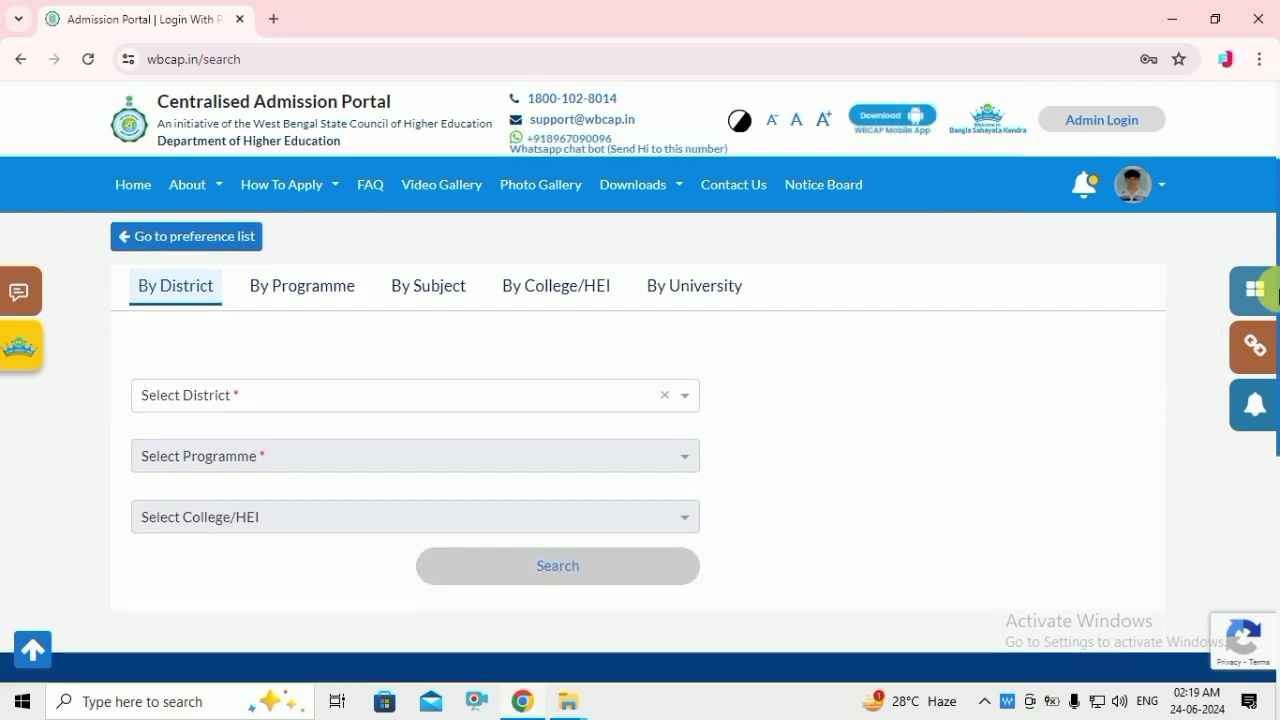
click(250, 400)
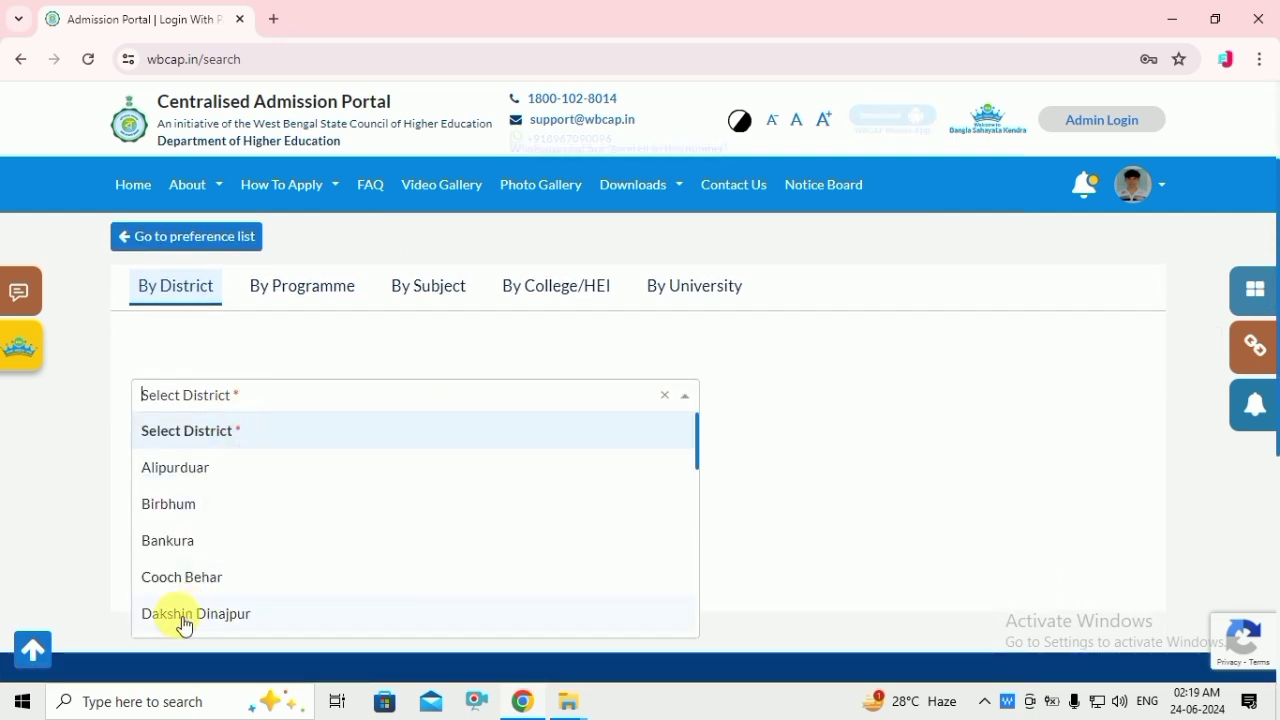
click(260, 625)
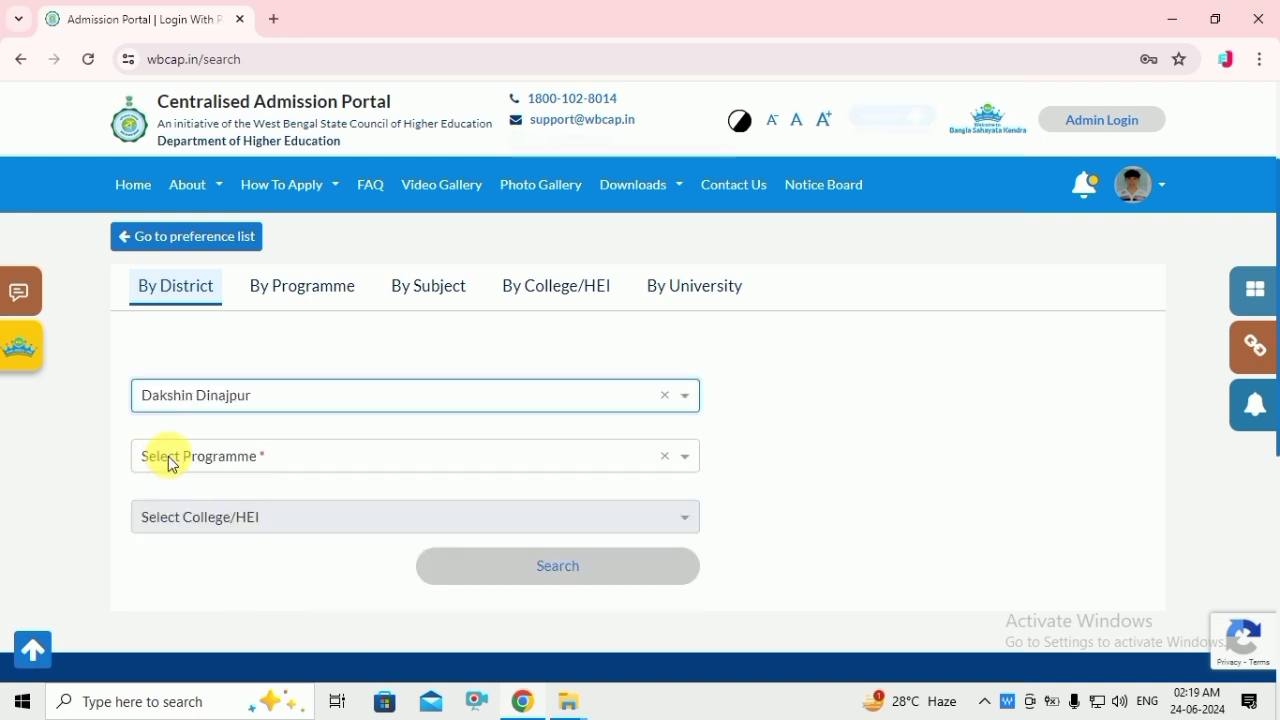
click(268, 462)
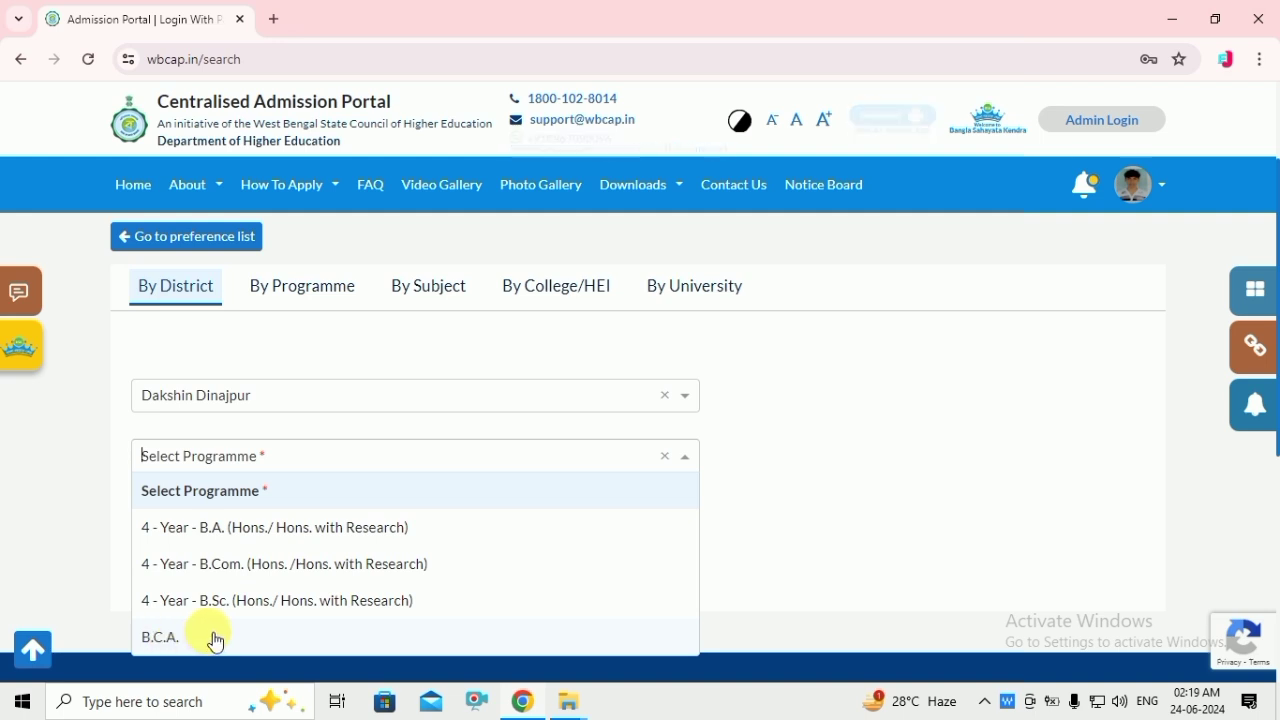
click(246, 530)
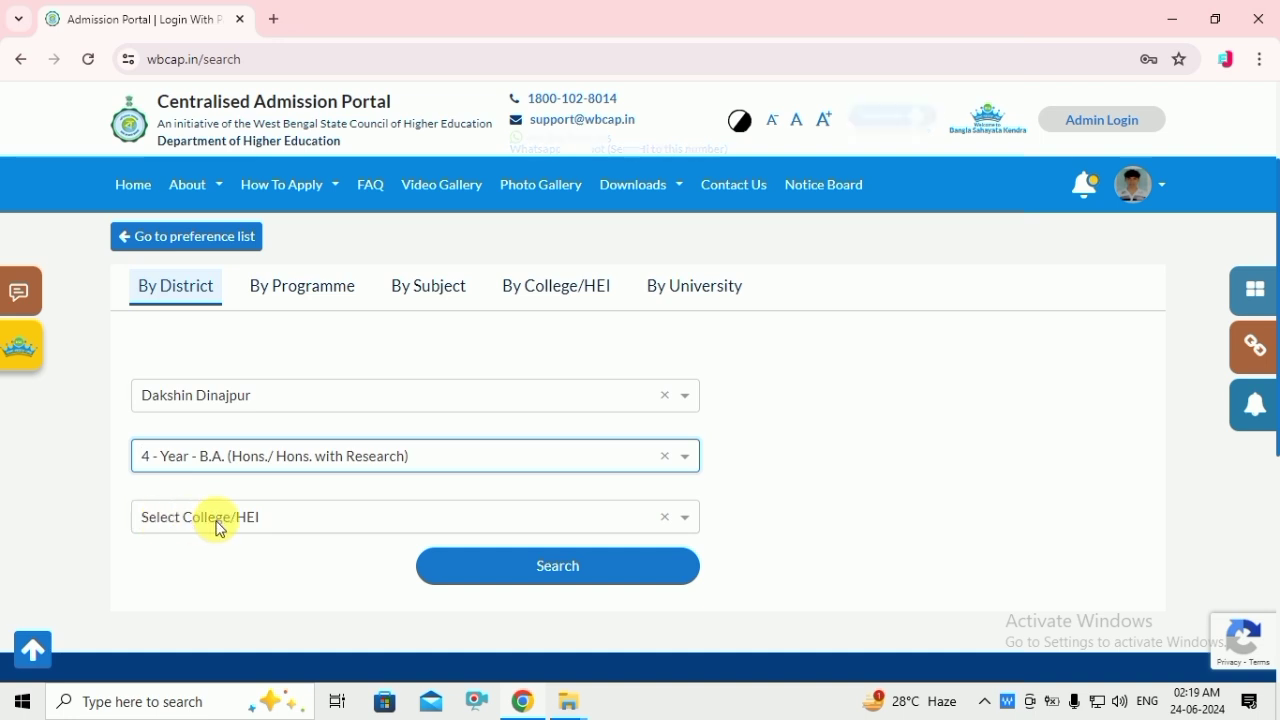
Step: Select Balurghat College as the college and search its courses
click(214, 526)
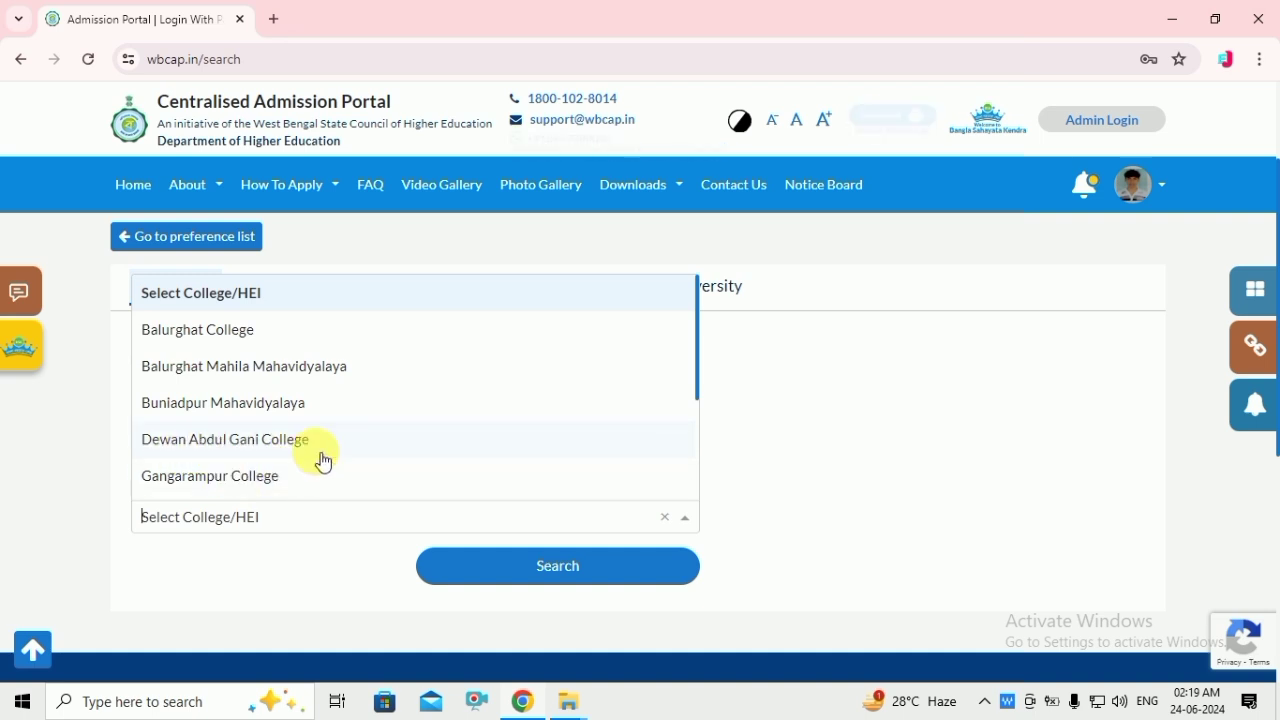
scroll(310, 480, down, 1)
scroll(263, 443, up, 1)
scroll(371, 451, down, 2)
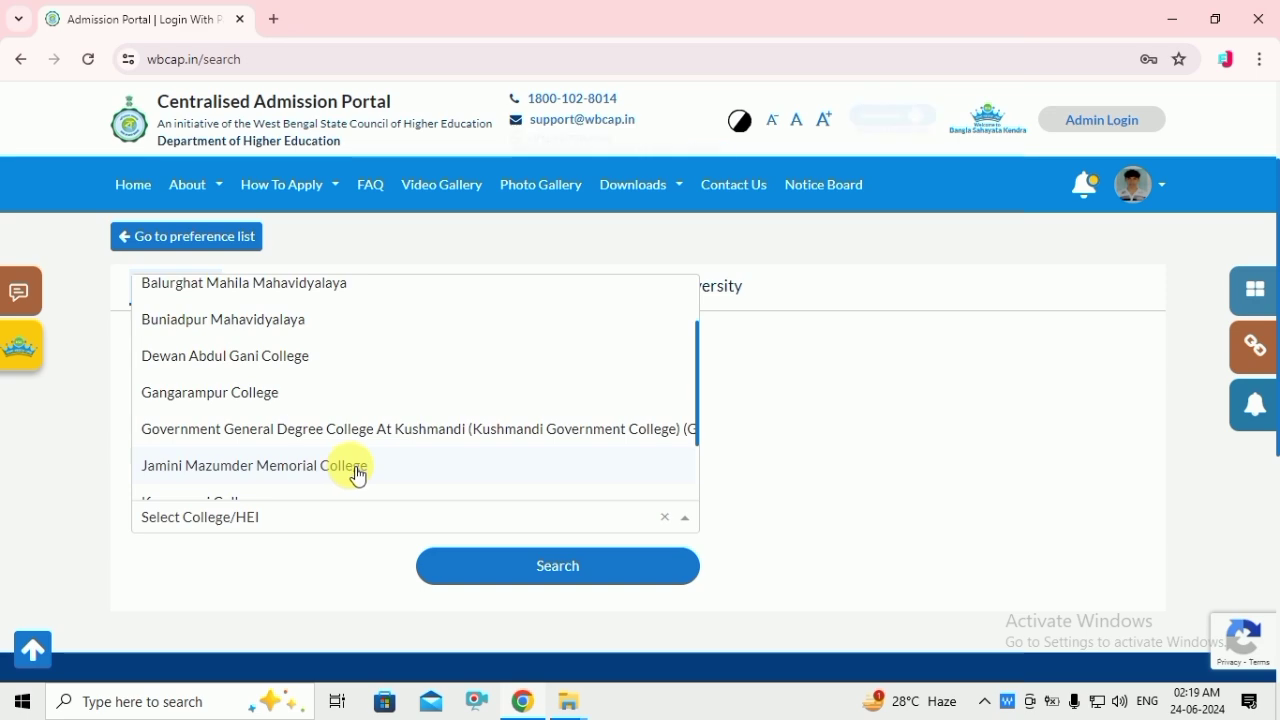
scroll(350, 472, down, 3)
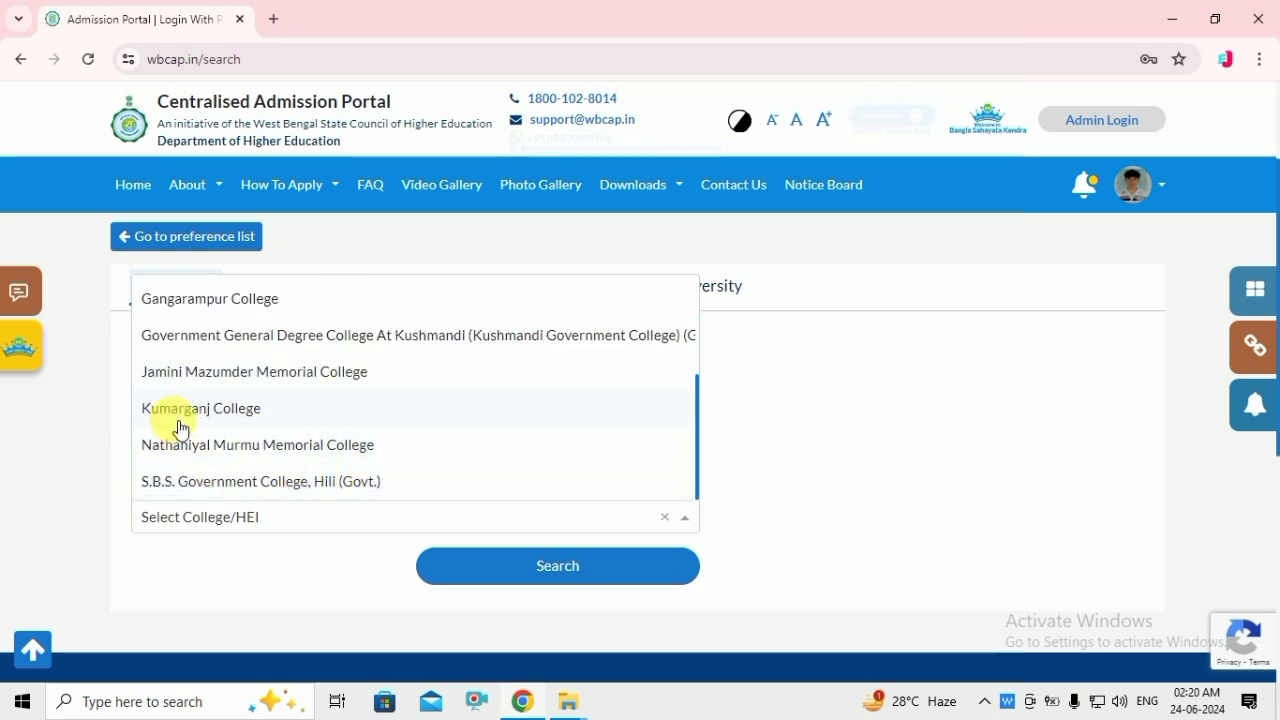
scroll(314, 434, down, 3)
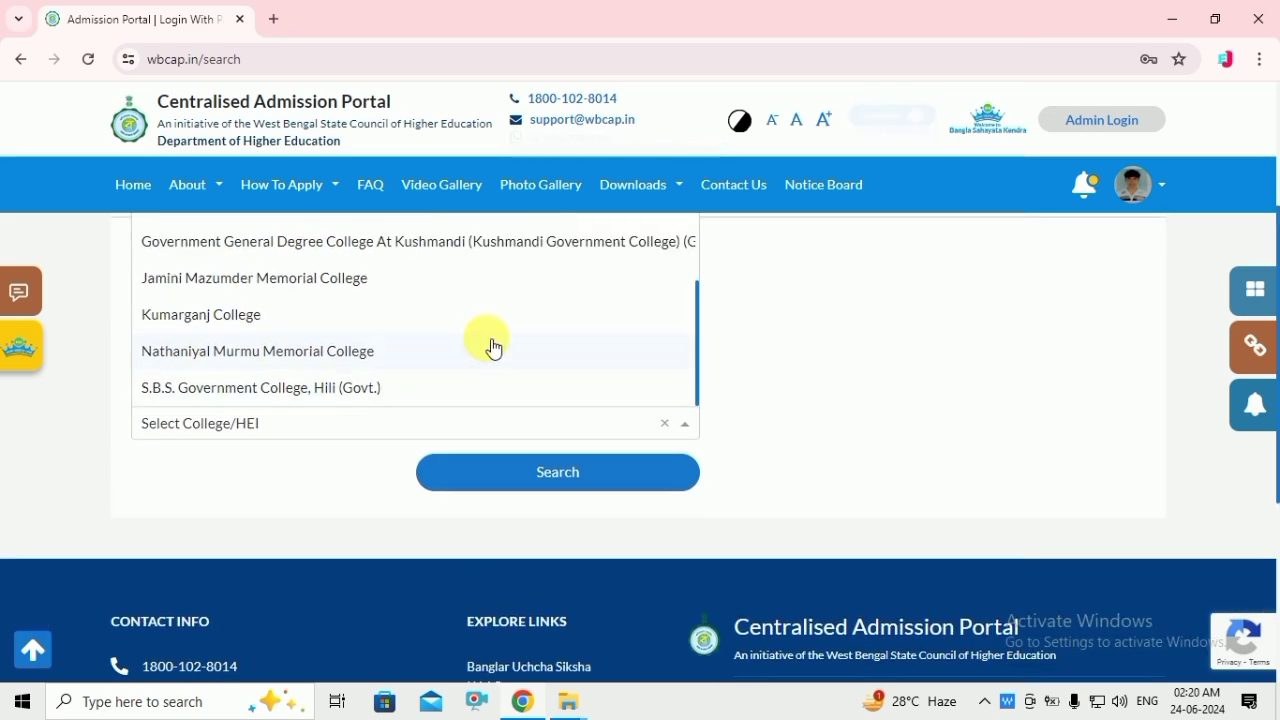
scroll(630, 358, up, 2)
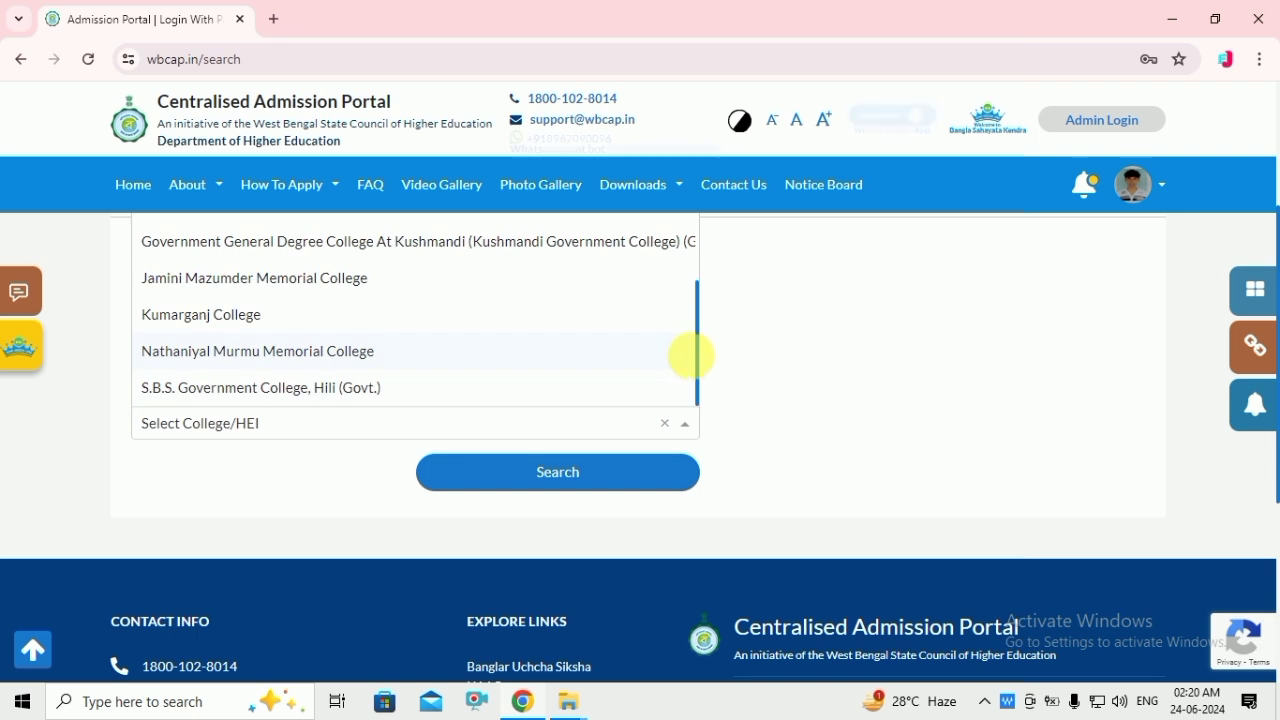
drag(697, 360, 697, 246)
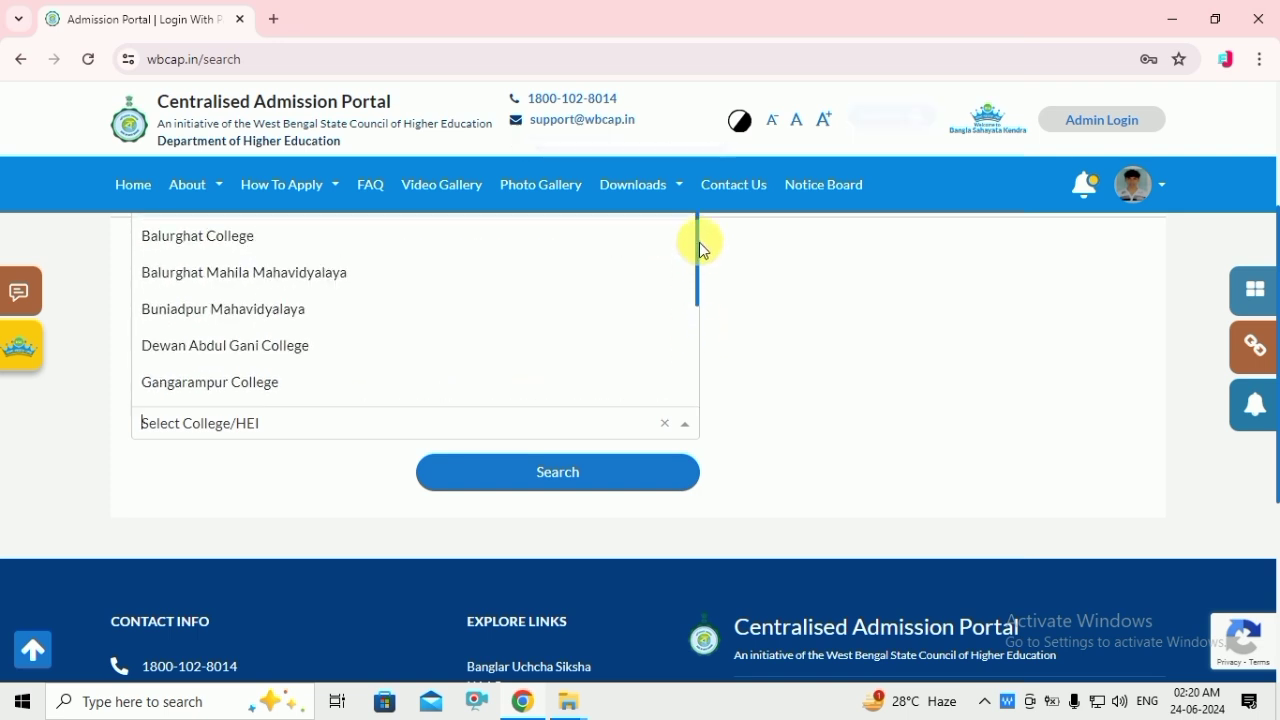
click(237, 238)
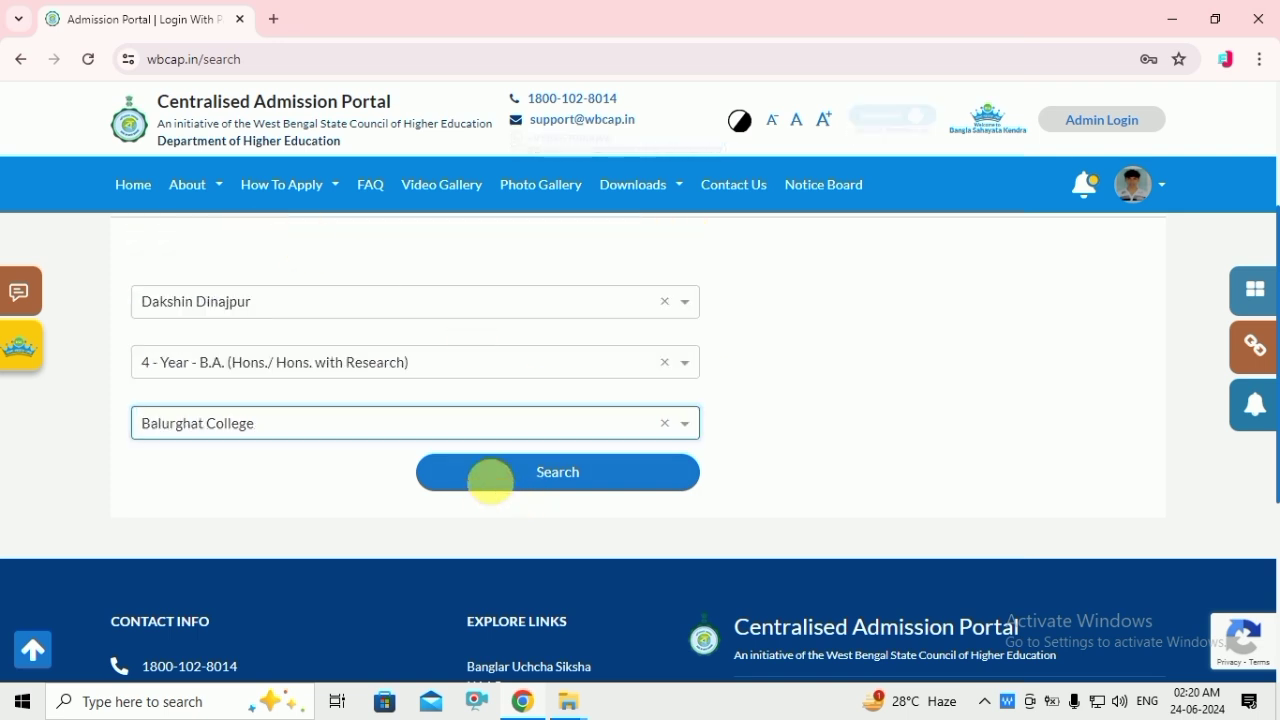
click(545, 460)
click(537, 455)
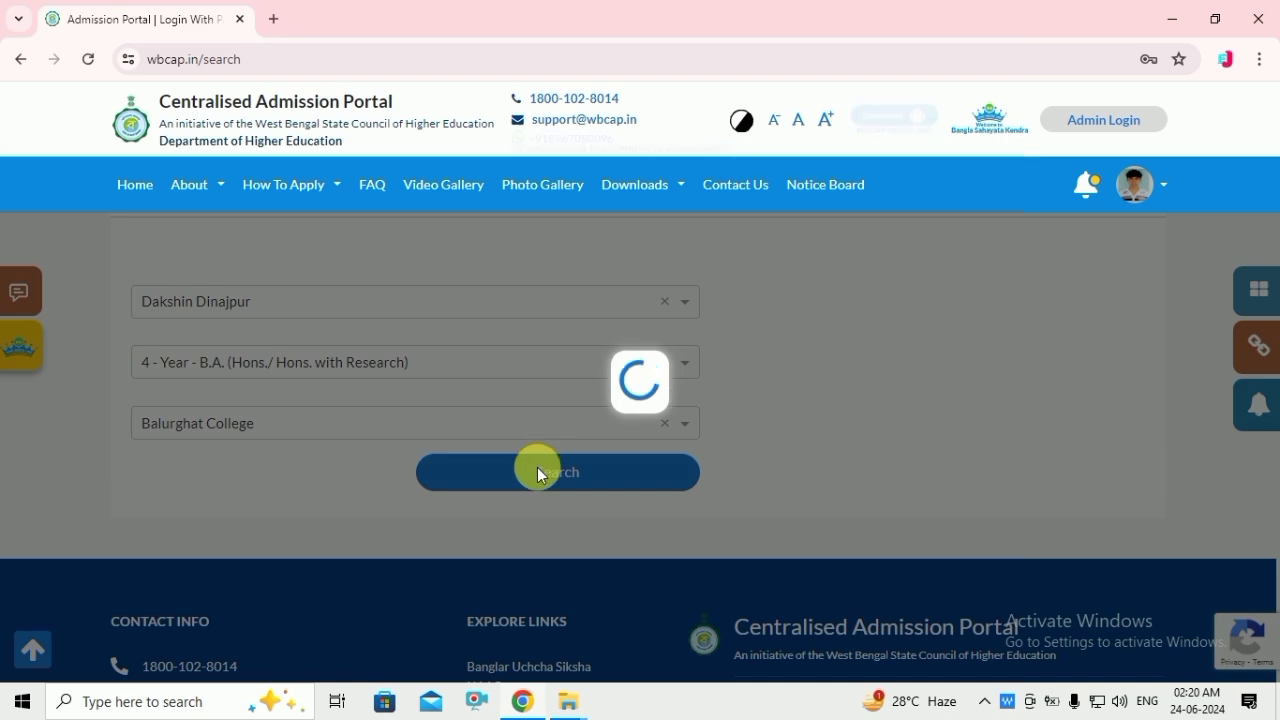
scroll(543, 475, down, 2)
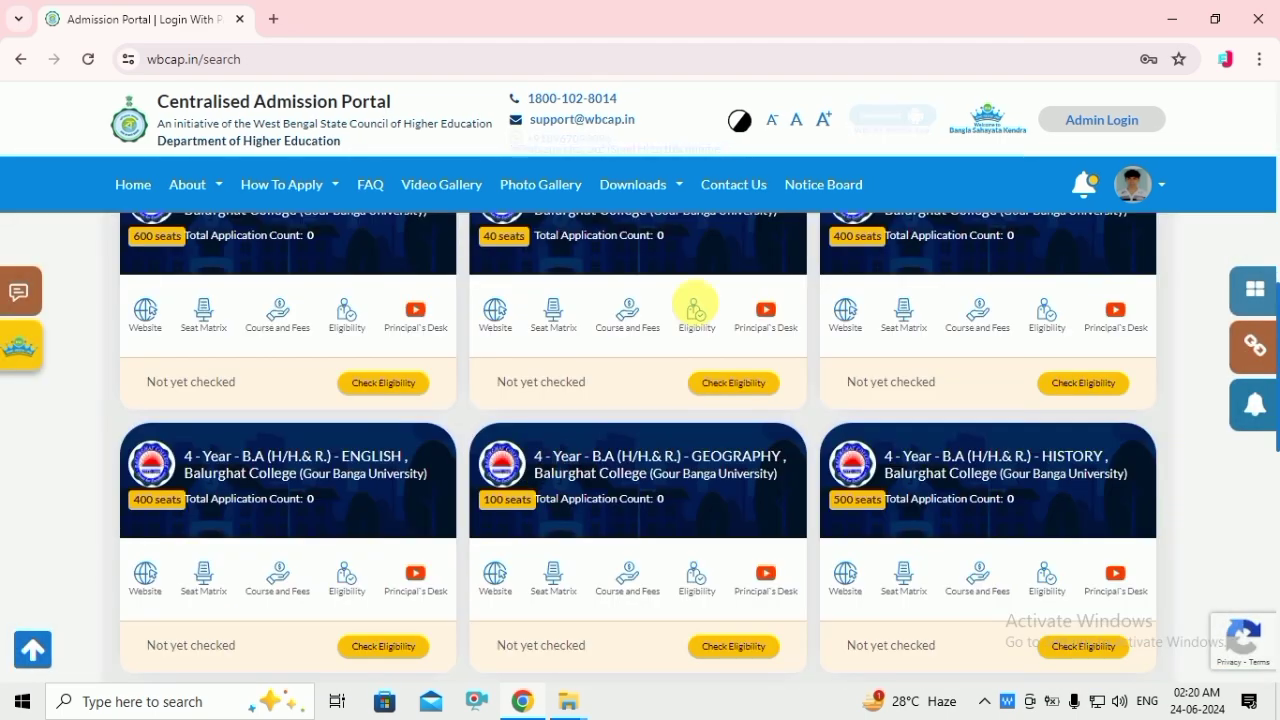
mouse_move(1278, 290)
mouse_down()
mouse_move(1278, 243)
mouse_move(1278, 278)
mouse_up()
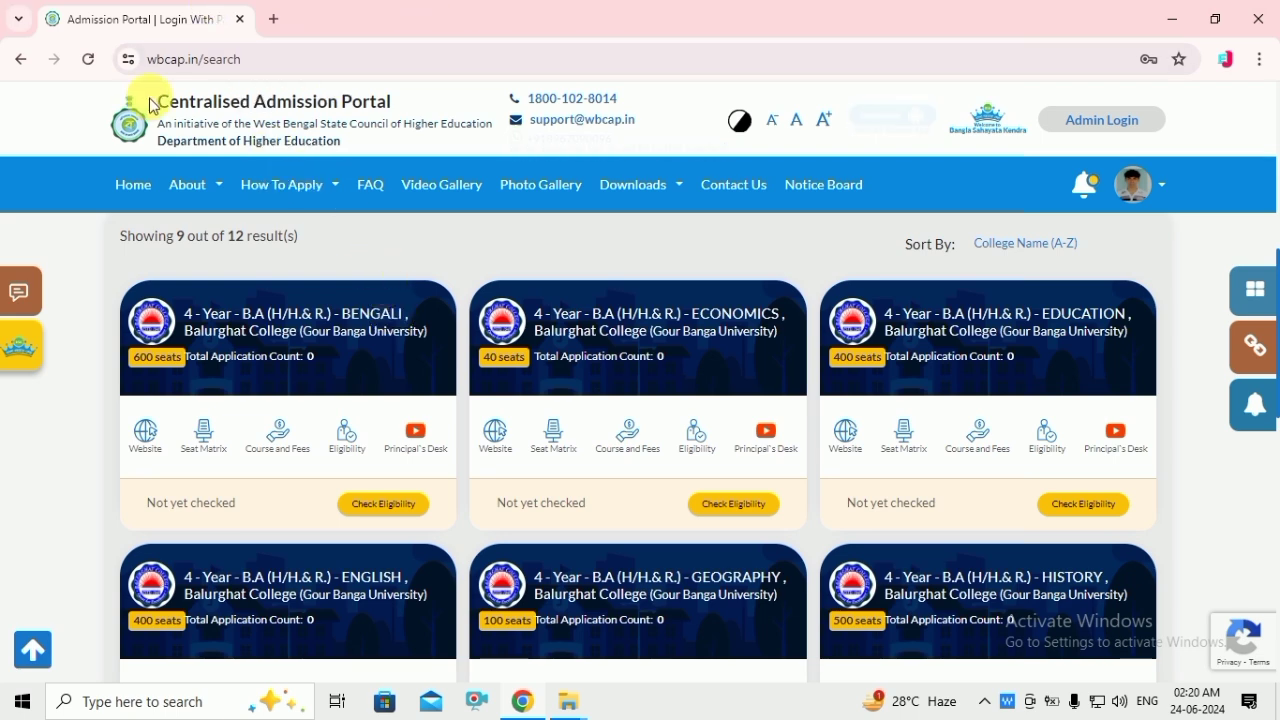
click(198, 452)
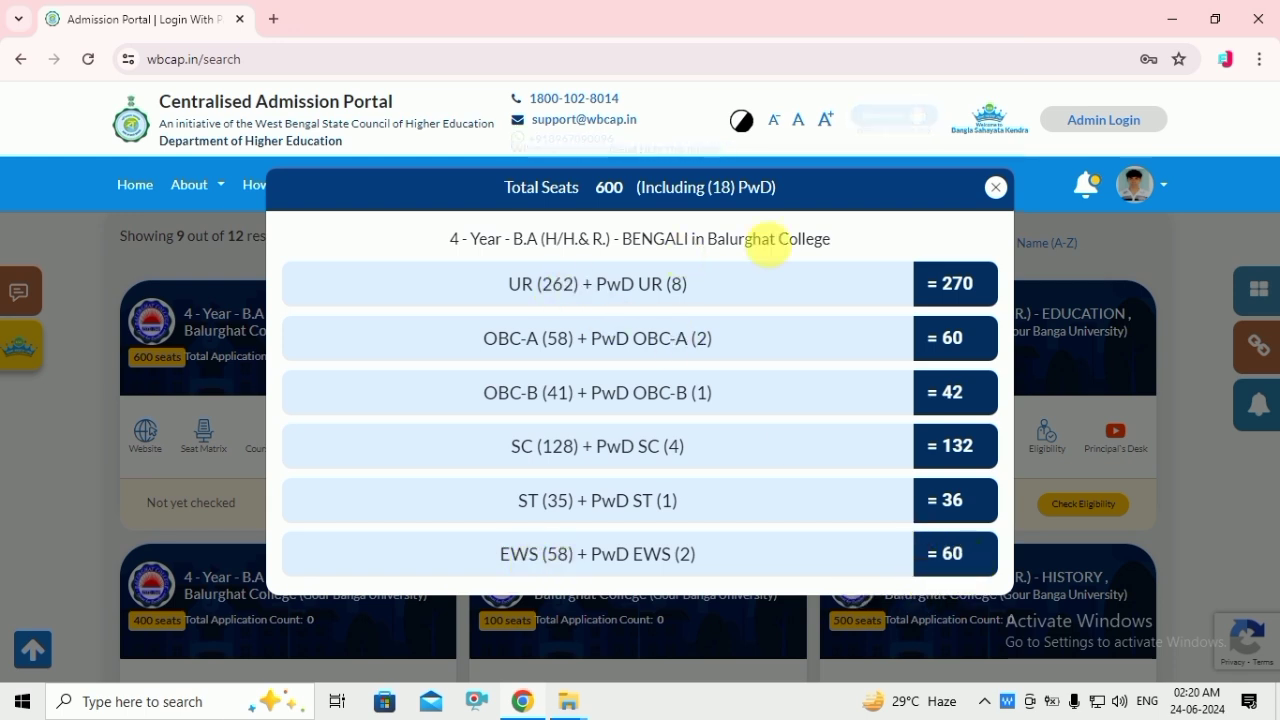
click(997, 188)
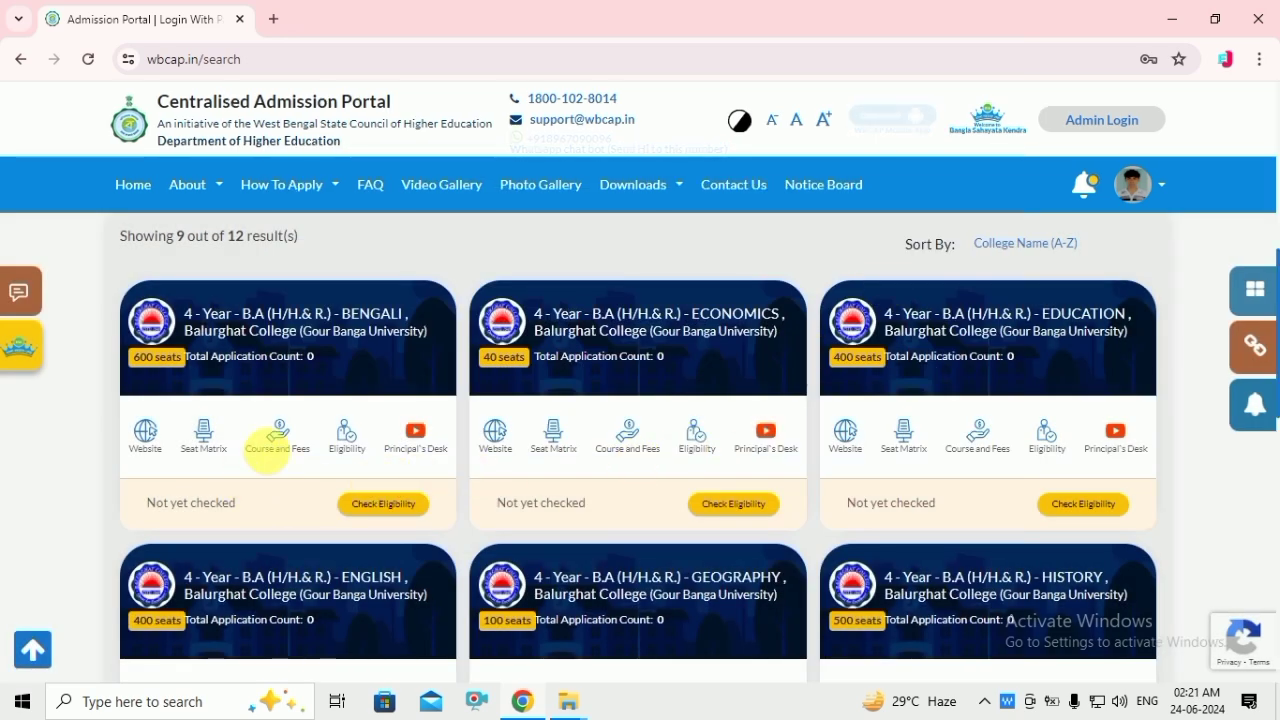
click(278, 455)
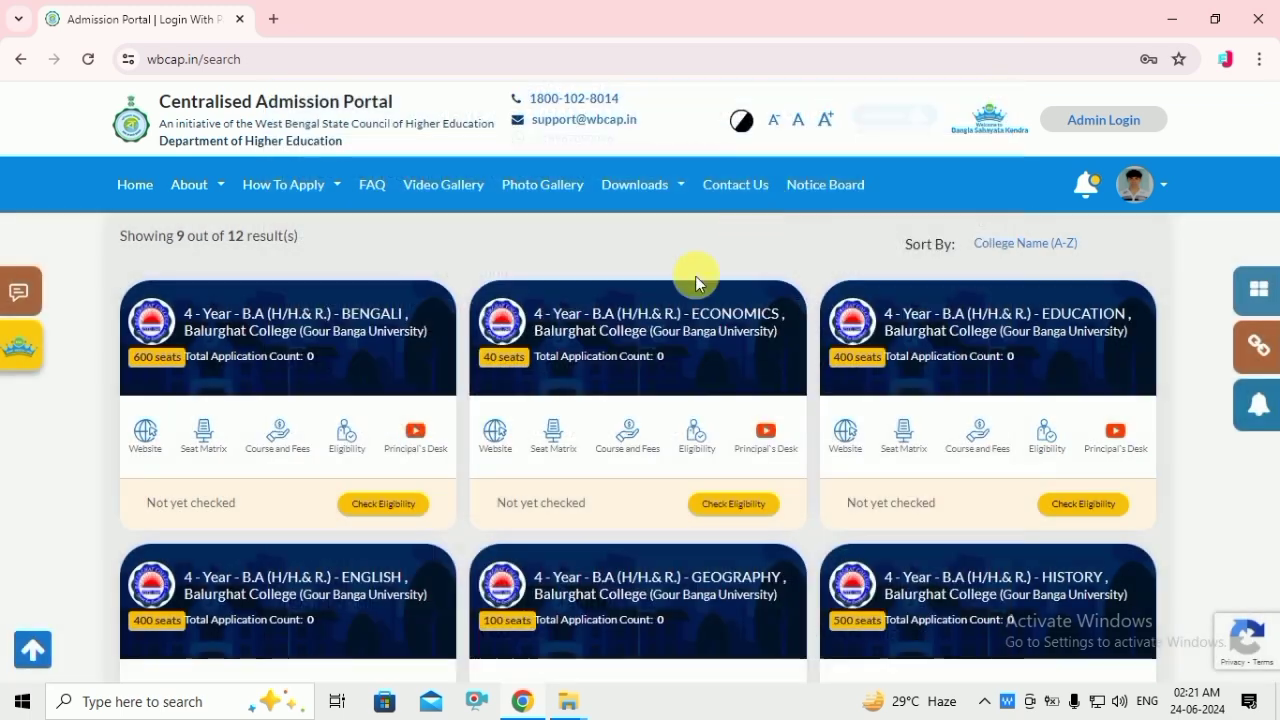
click(993, 117)
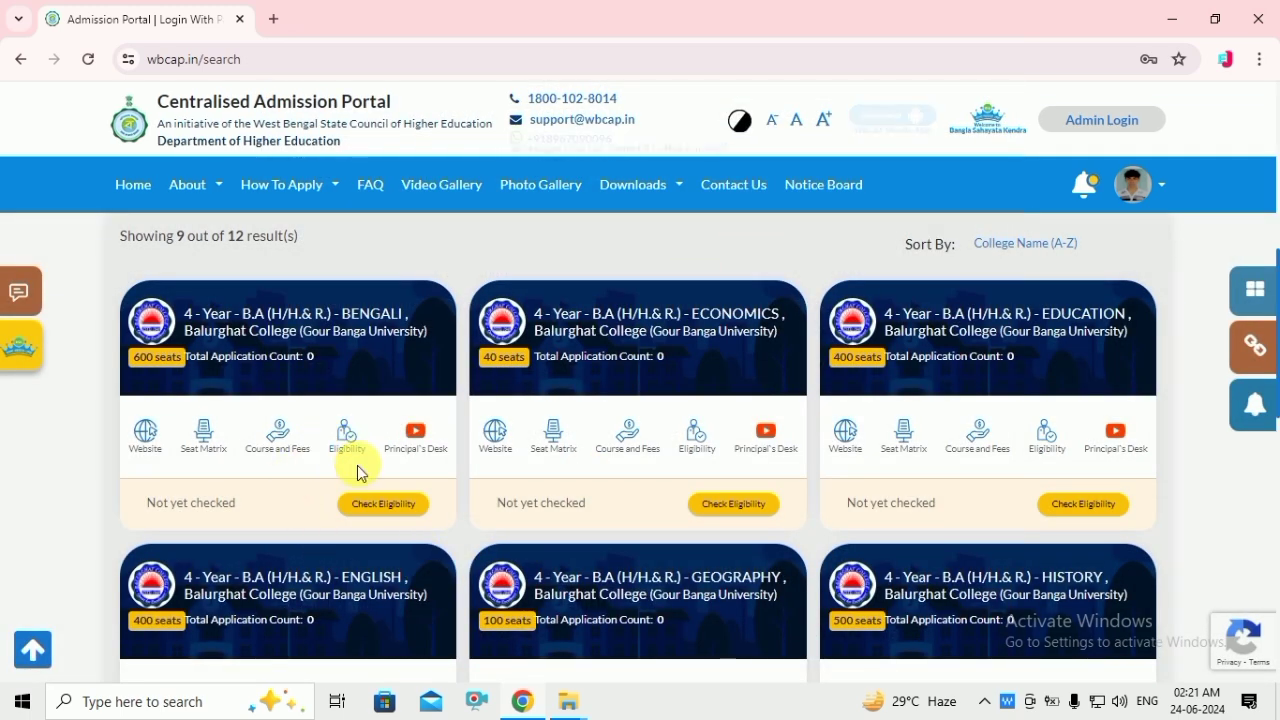
Step: Check eligibility for Balurghat College's B.A. Bengali course and begin adding it to preferences
click(389, 507)
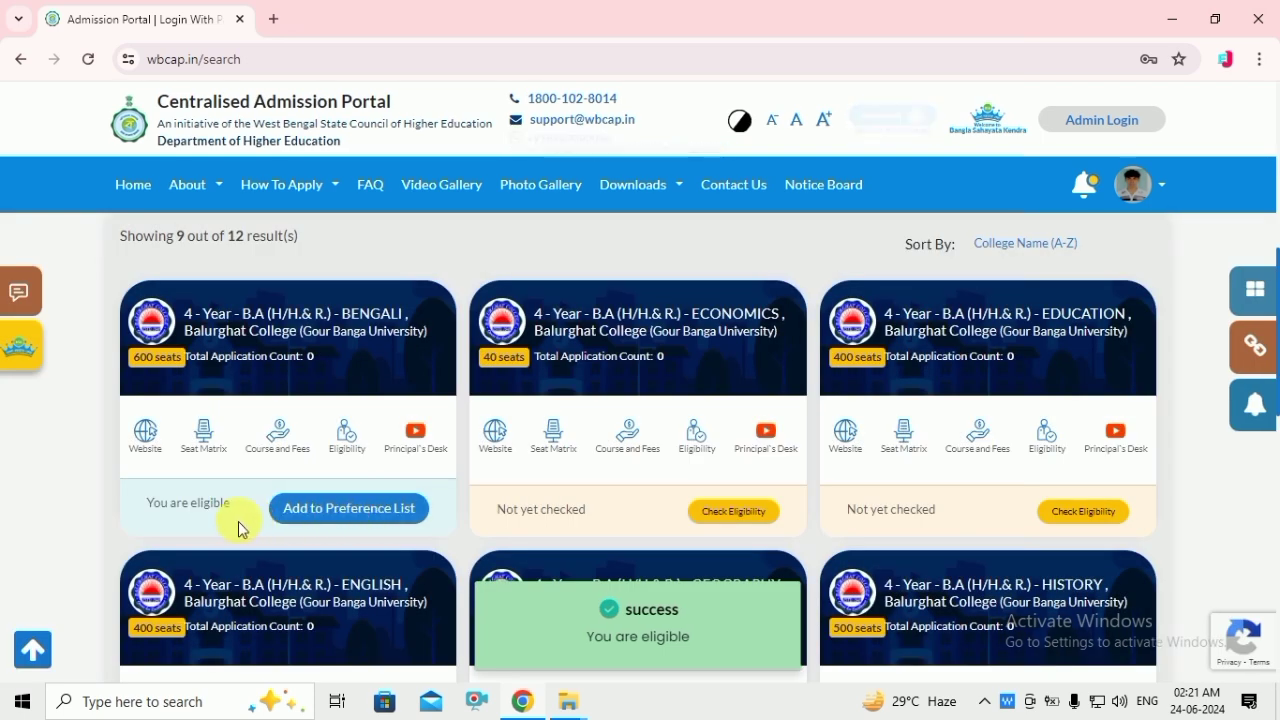
drag(147, 512, 232, 502)
click(246, 497)
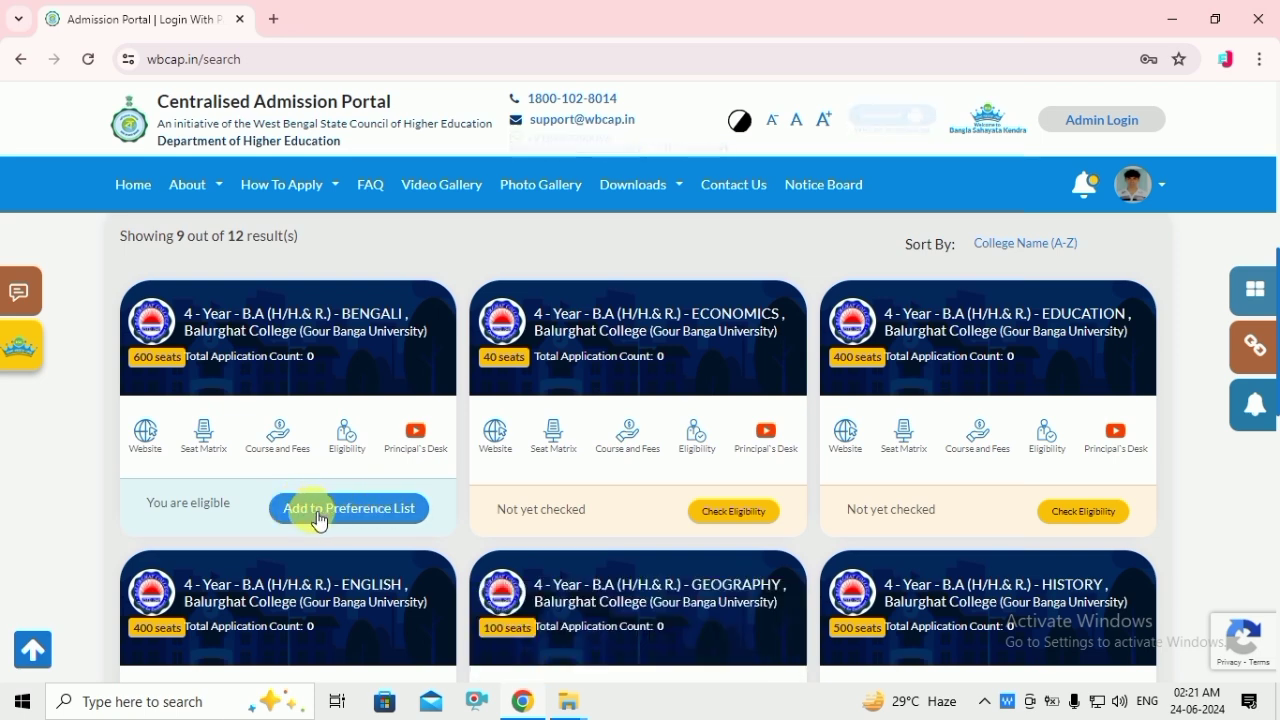
click(313, 515)
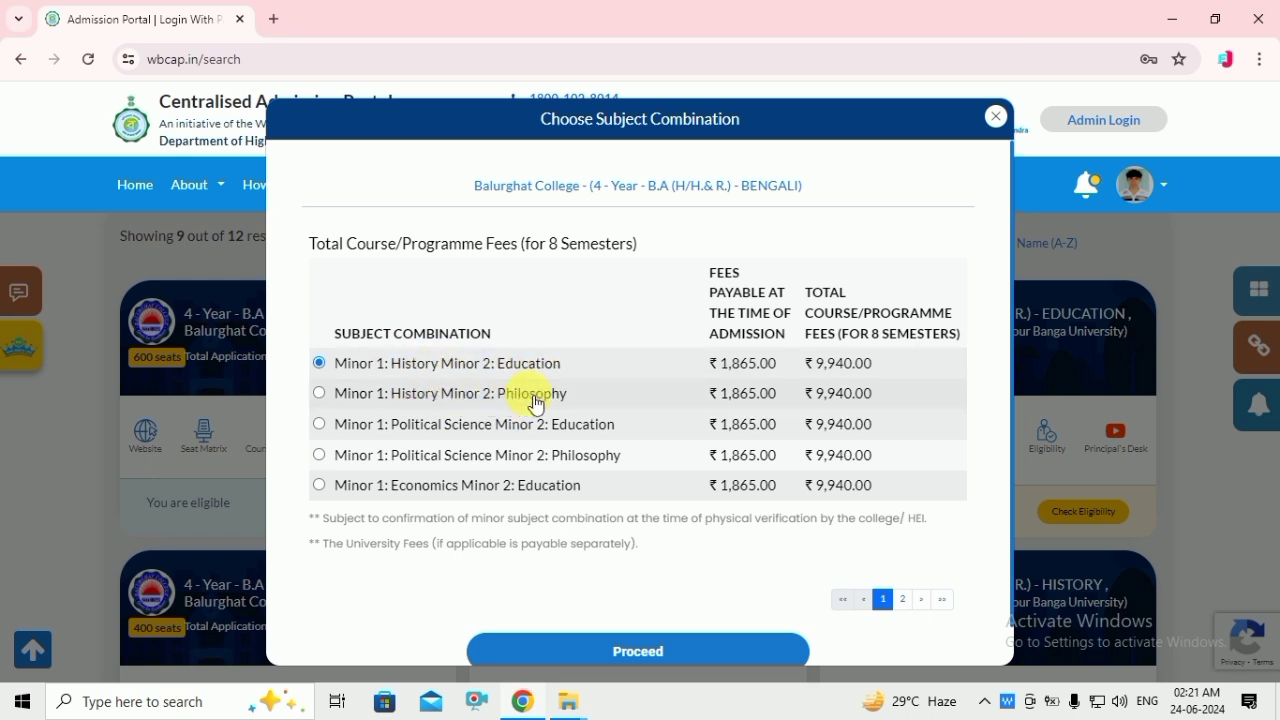
Step: Choose the History and Education minors and add the course as preference 1
scroll(575, 440, down, 1)
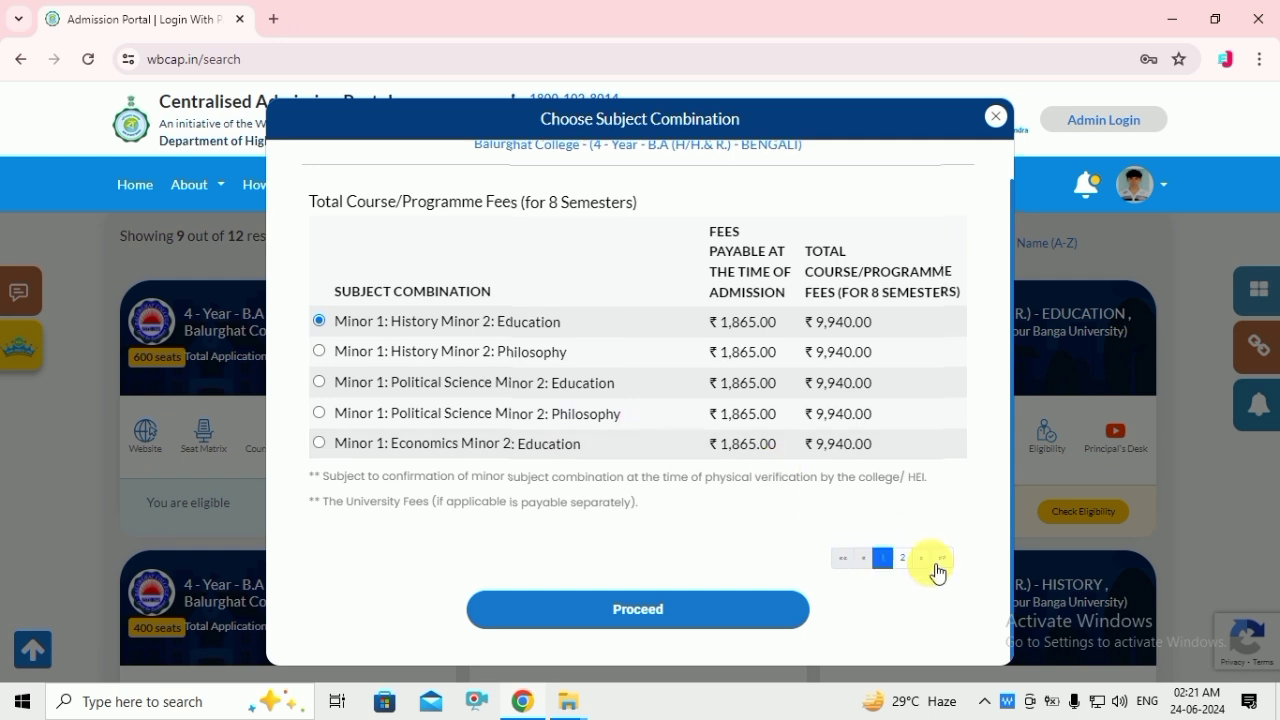
click(906, 560)
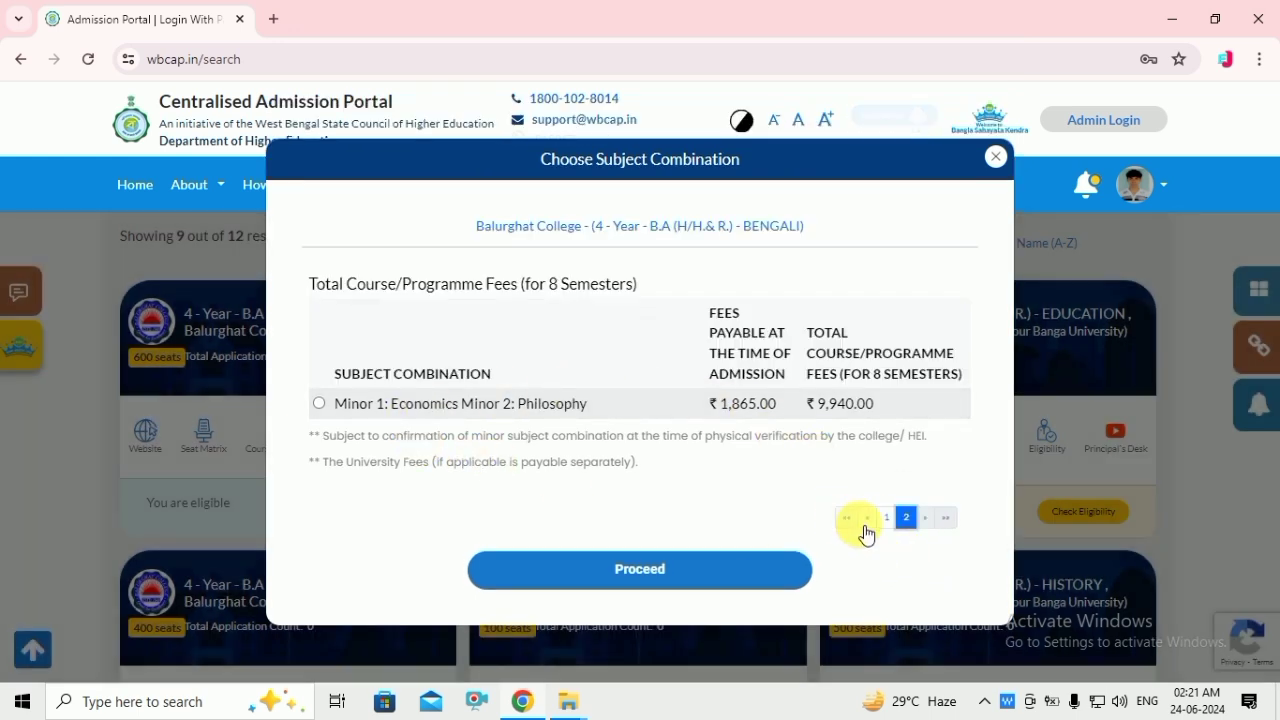
click(849, 521)
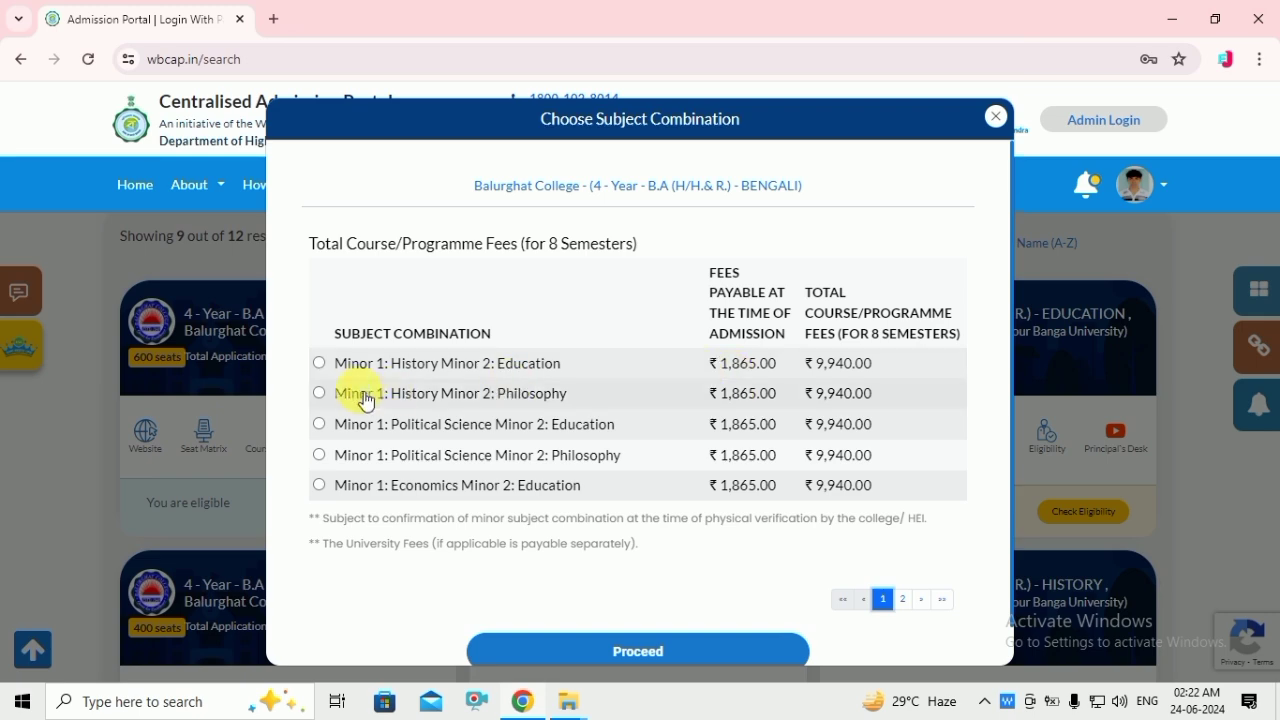
click(319, 364)
click(643, 655)
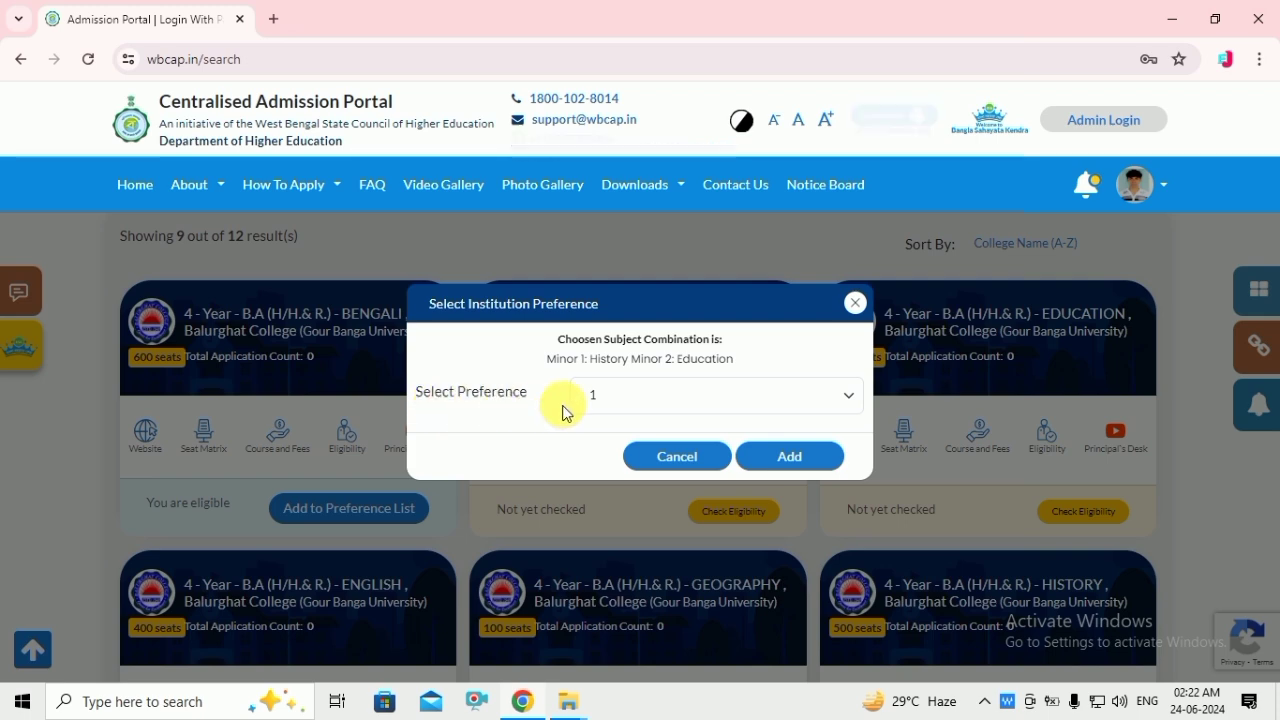
click(647, 402)
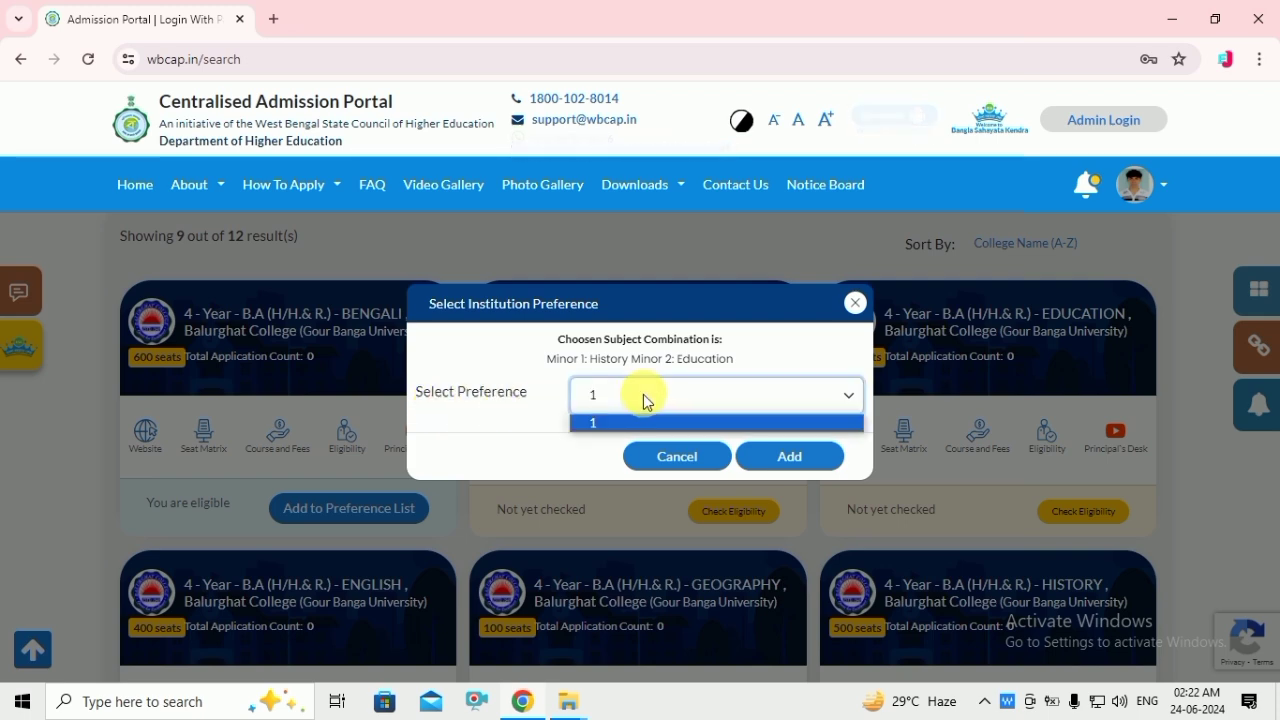
click(630, 418)
click(792, 466)
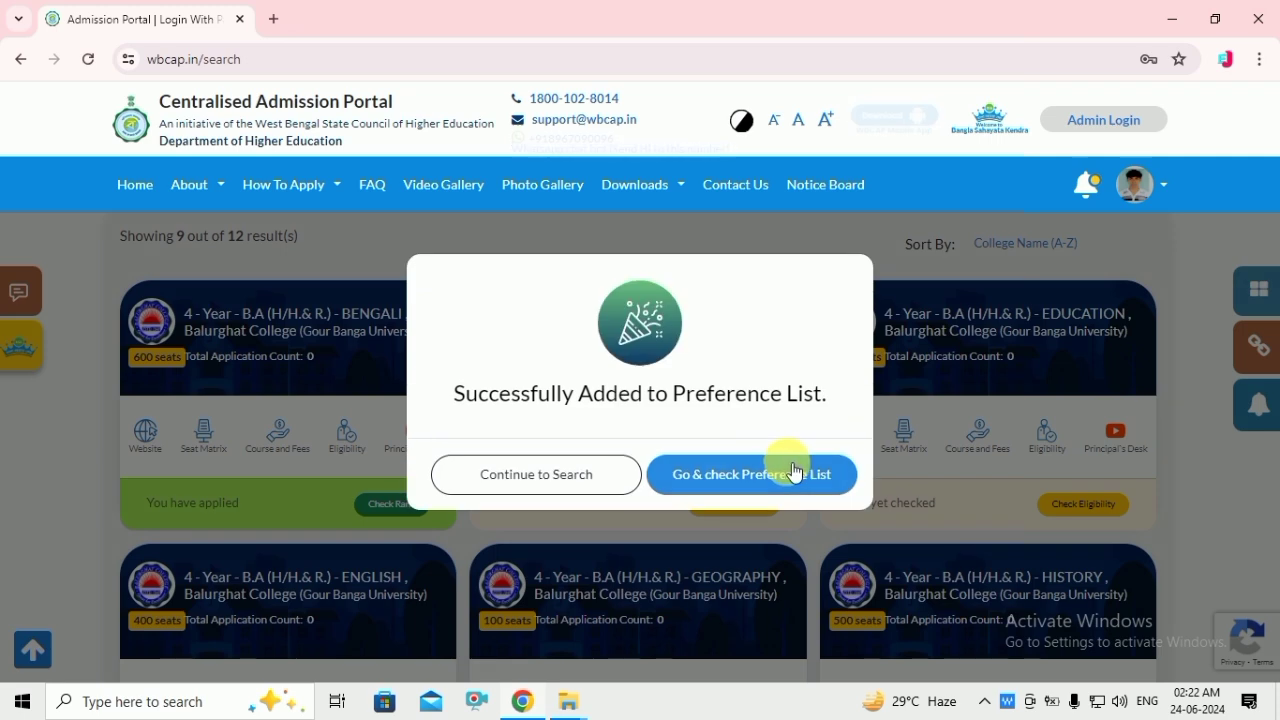
Step: Dismiss the success message and open the full preference list from the dashboard
click(555, 480)
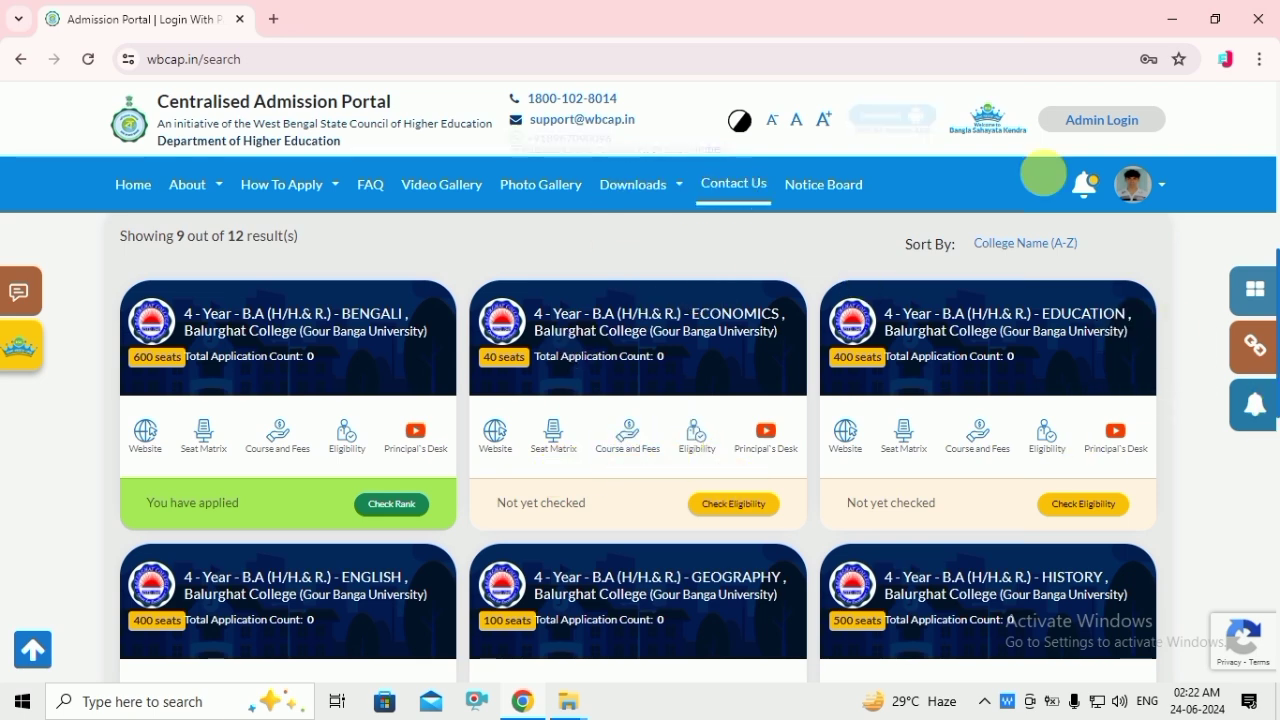
click(118, 195)
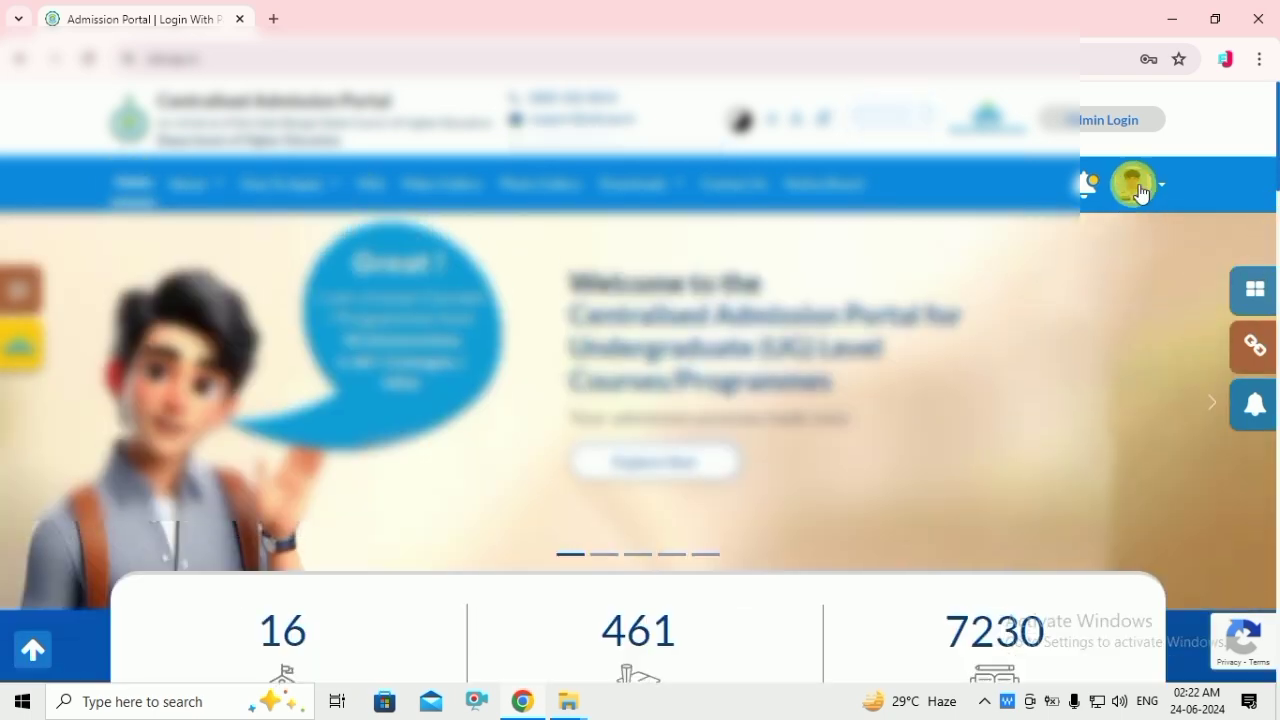
click(1132, 184)
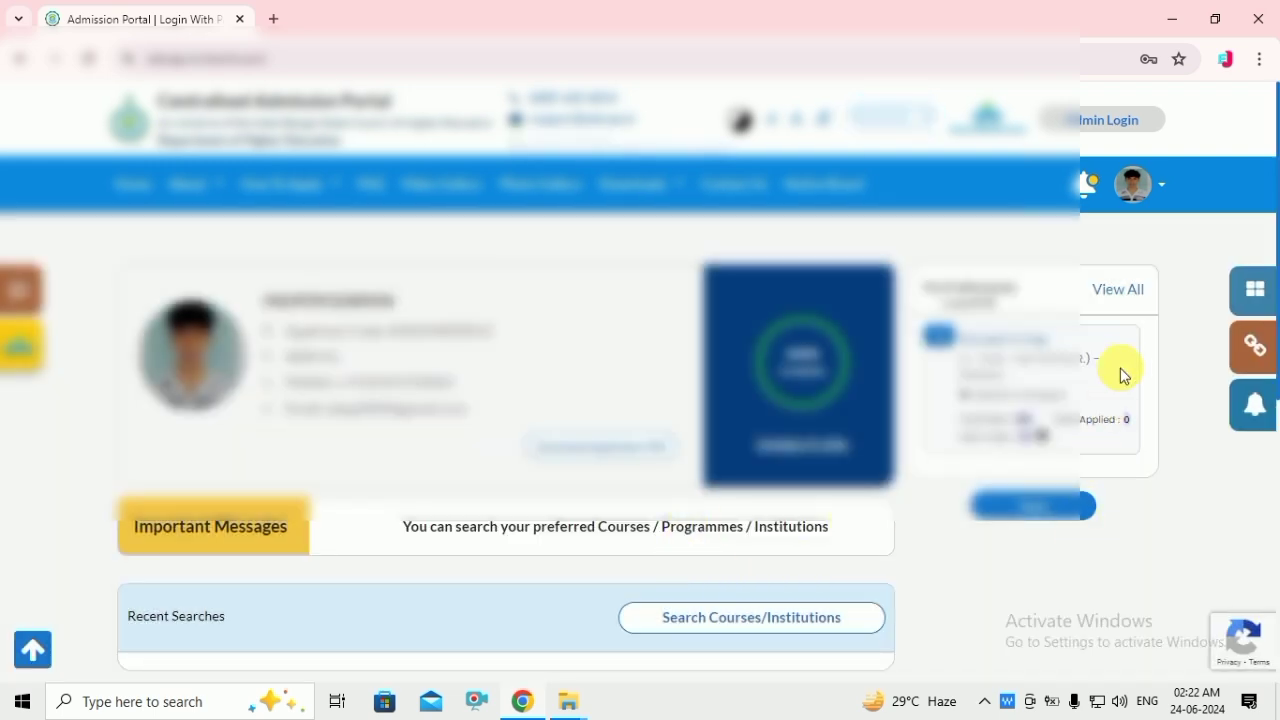
click(1130, 297)
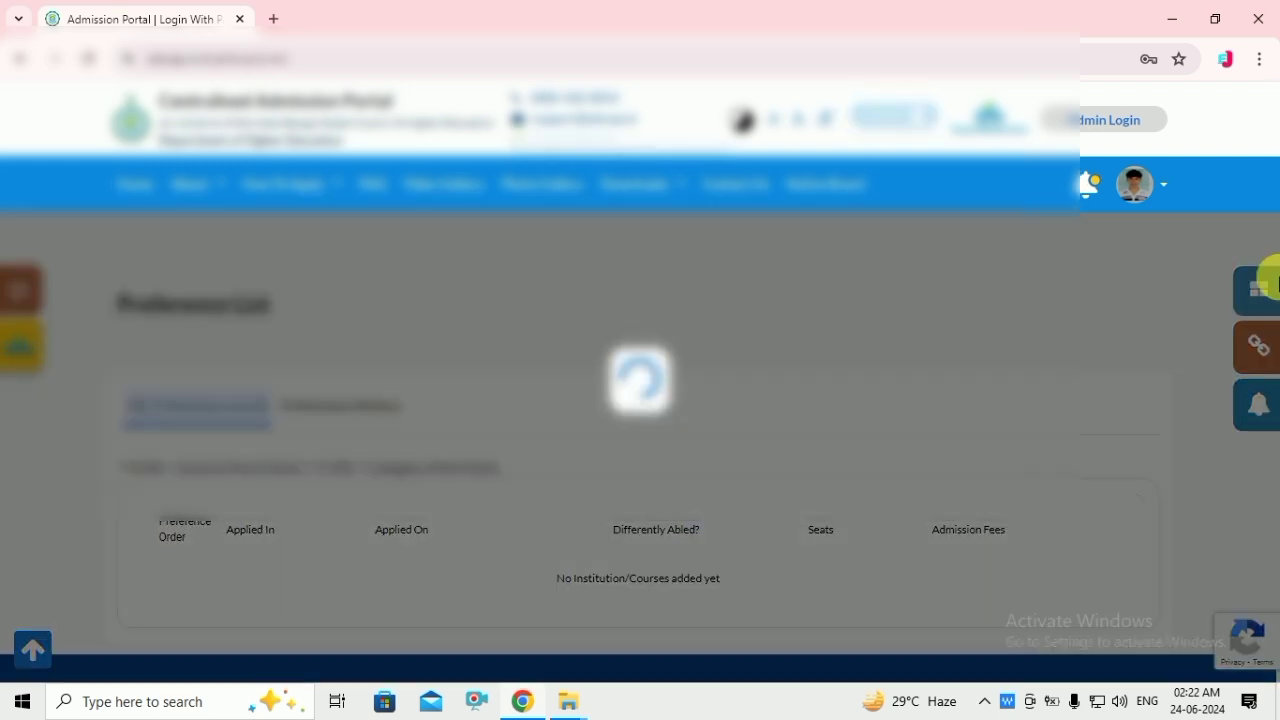
scroll(1270, 250, down, 3)
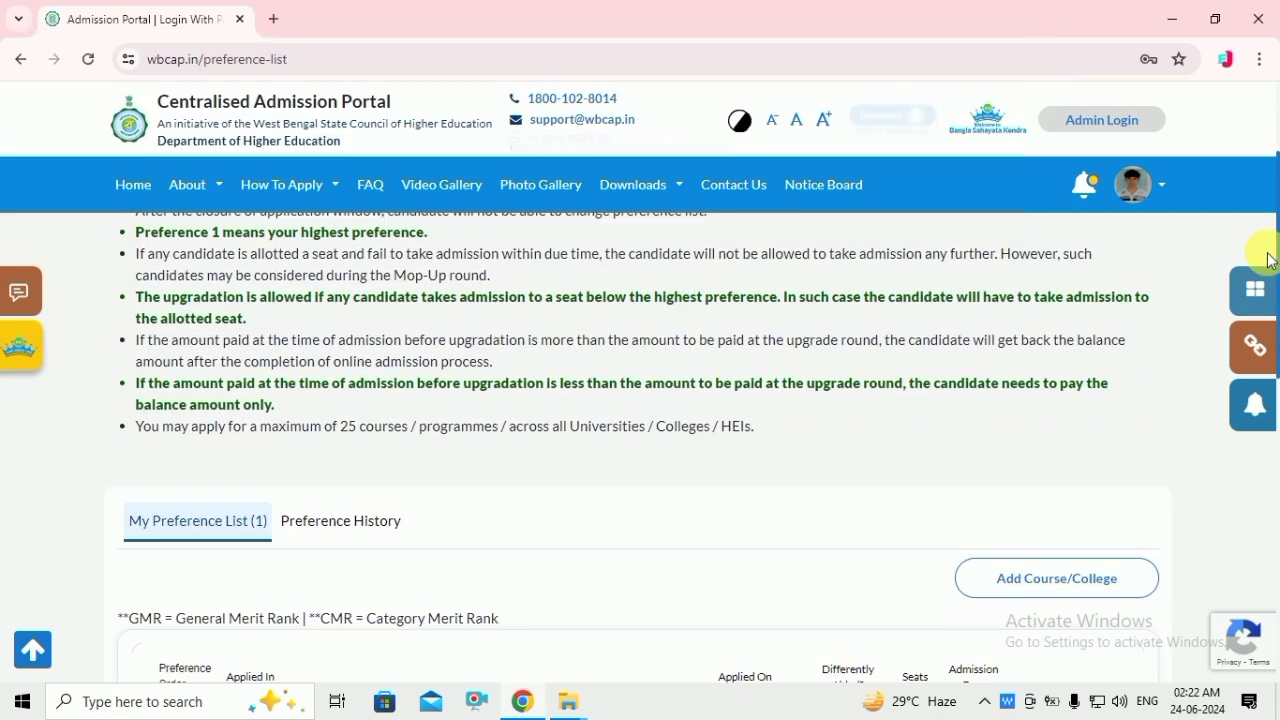
scroll(1258, 322, down, 1)
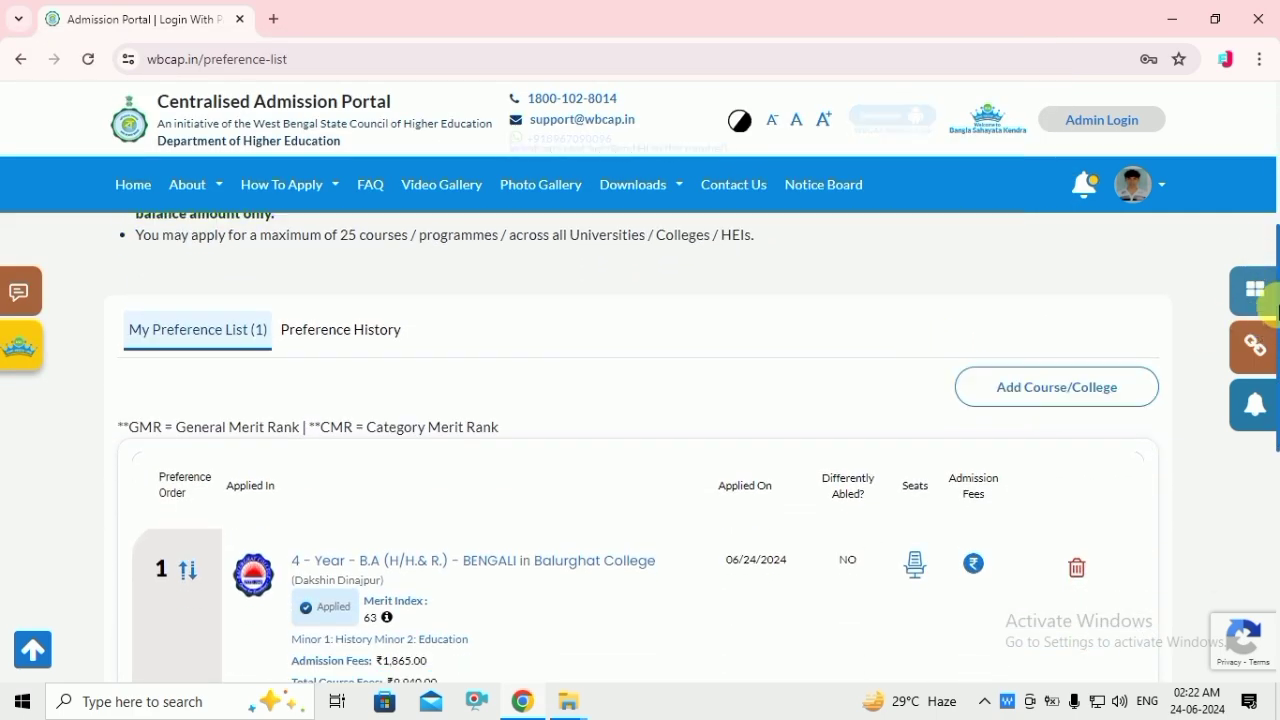
scroll(1265, 330, down, 2)
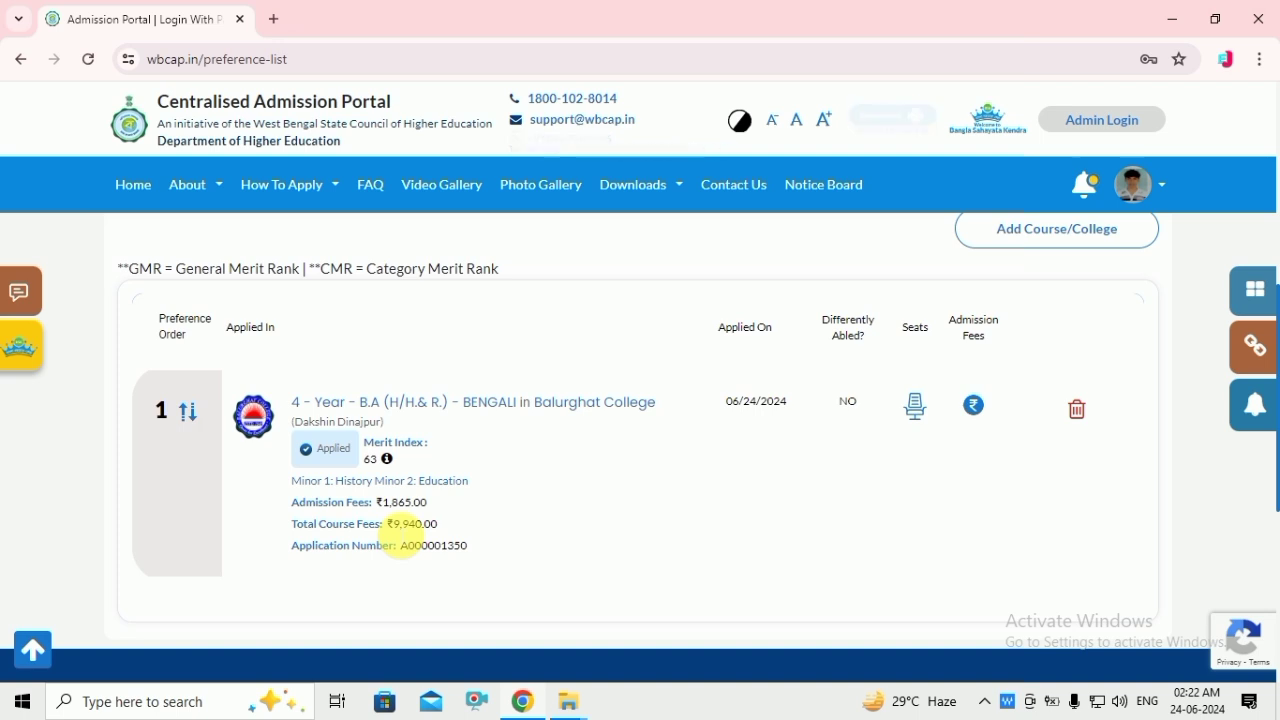
Step: Inspect the fees and application number, then view and close Bengali's Admission Fees details
double_click(403, 530)
click(309, 563)
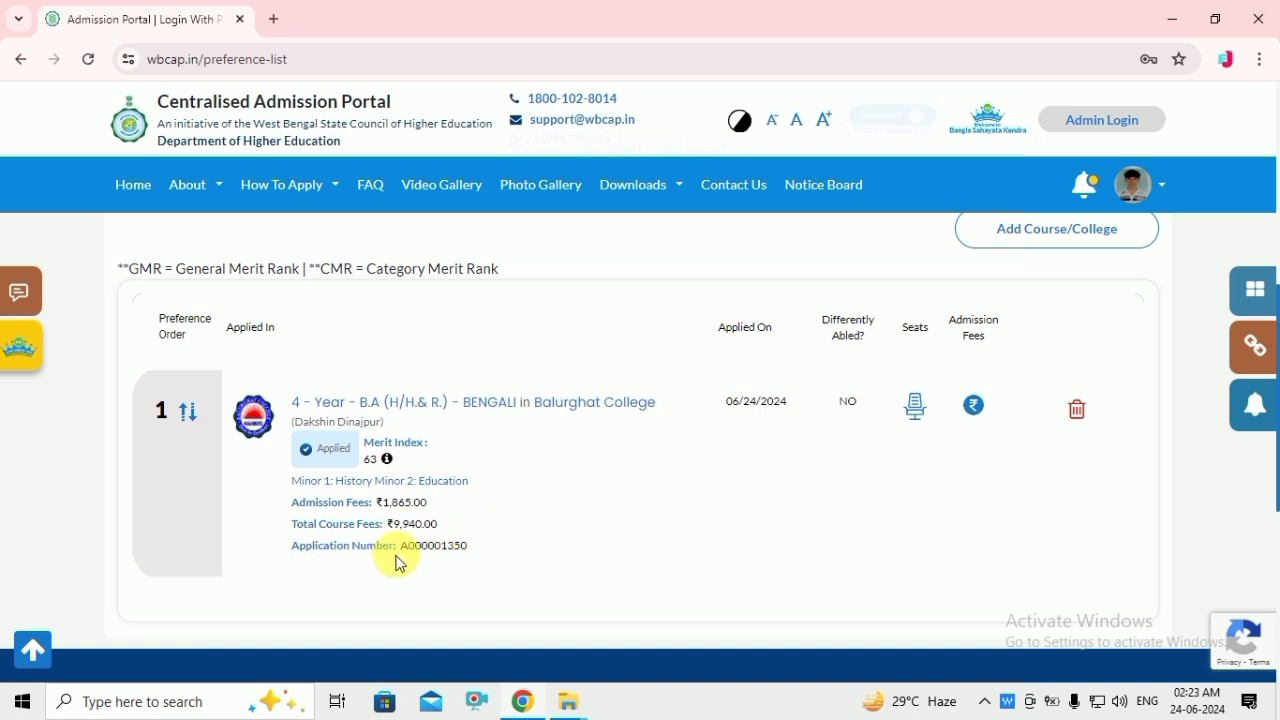
drag(401, 549, 463, 552)
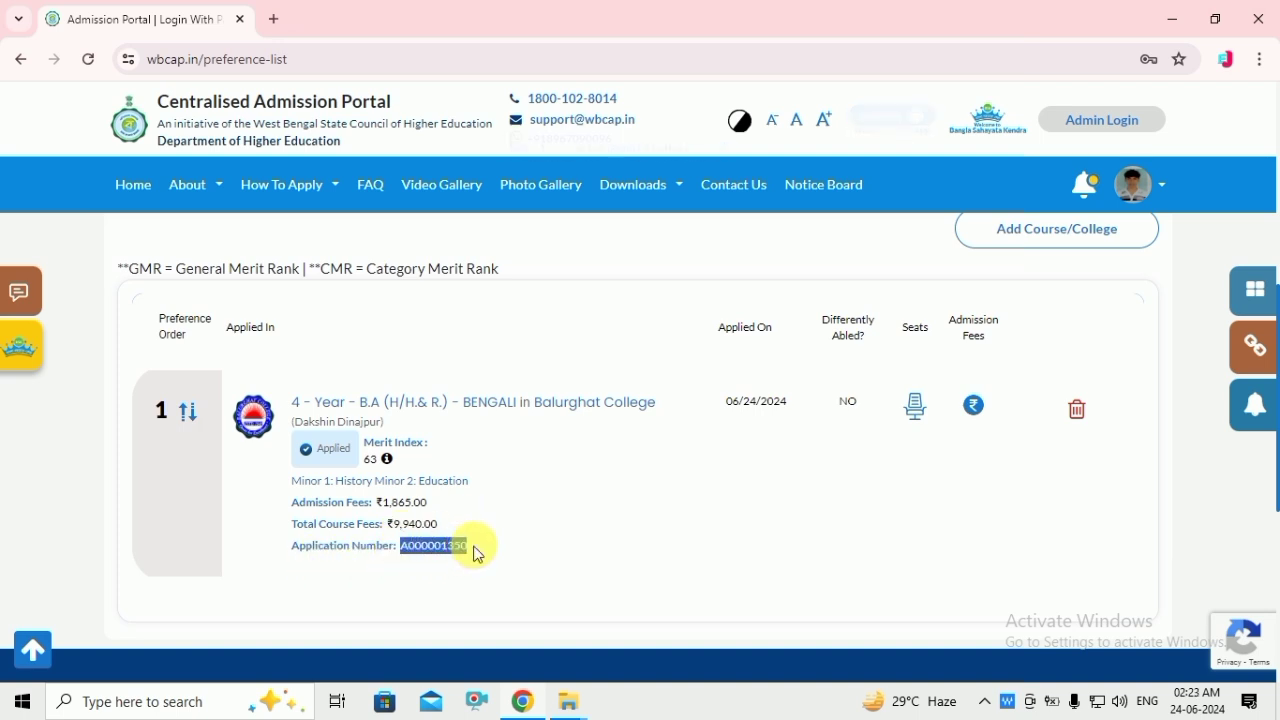
click(486, 538)
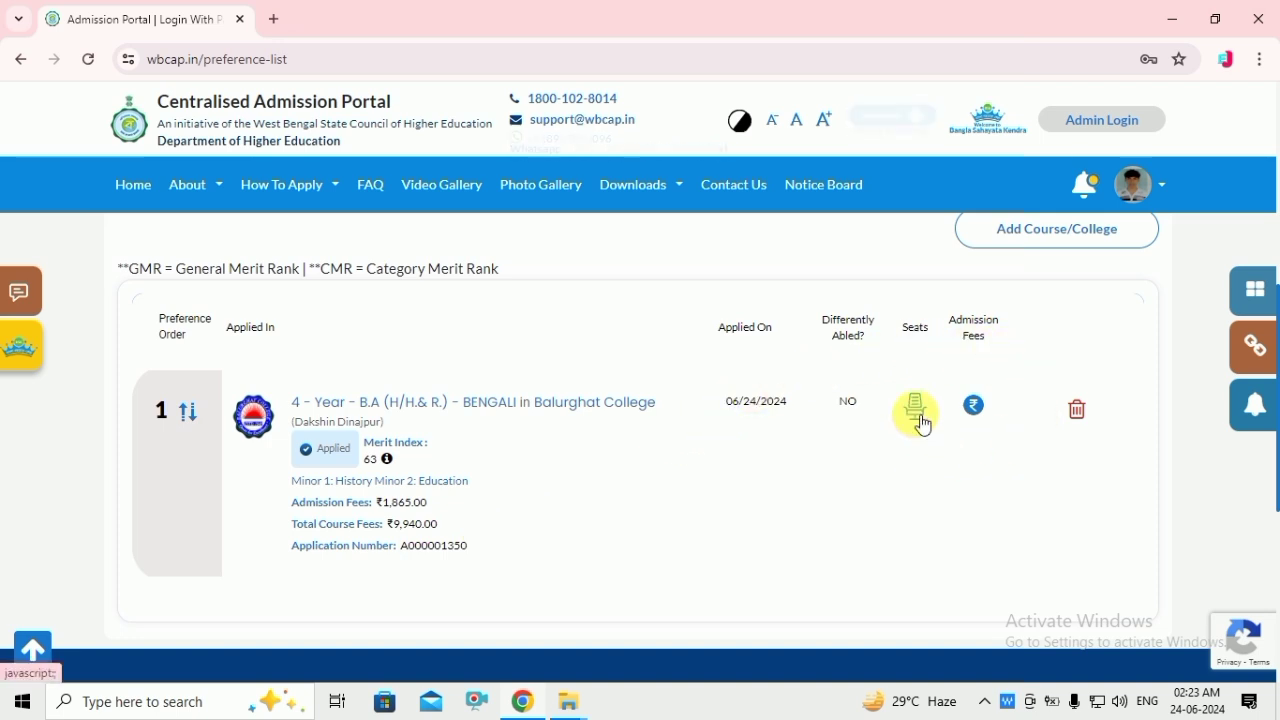
click(976, 408)
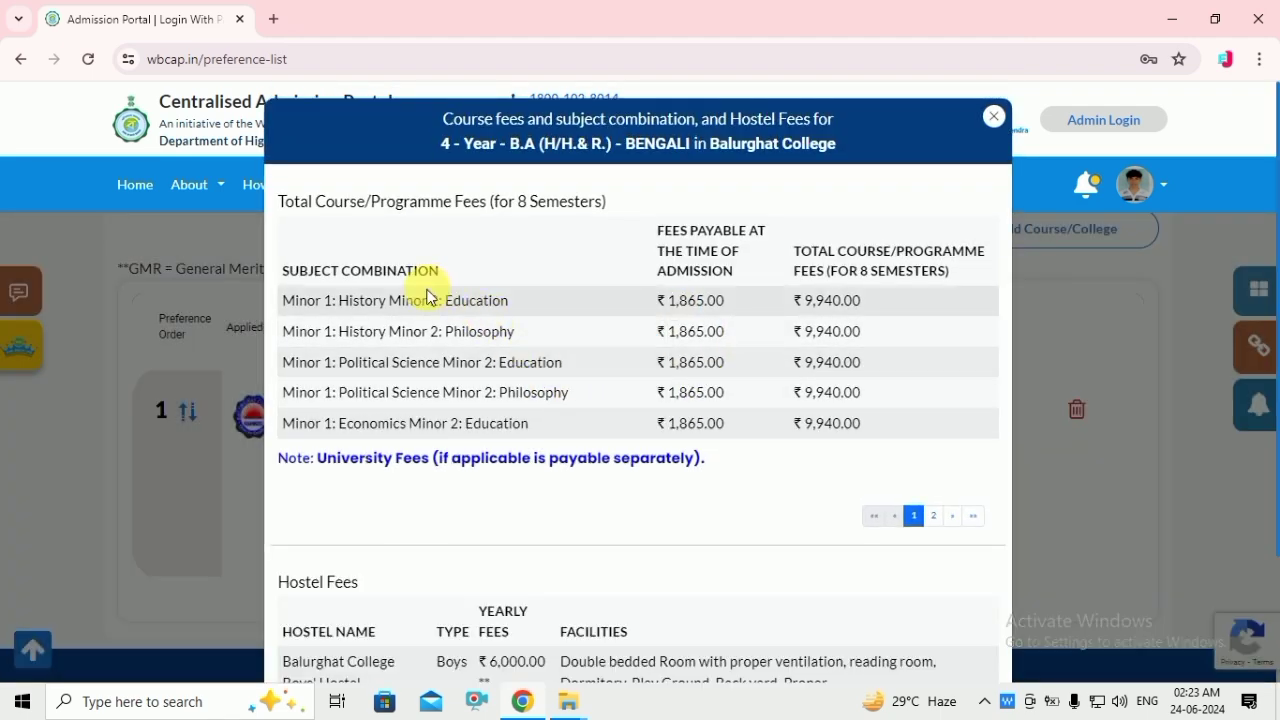
click(994, 117)
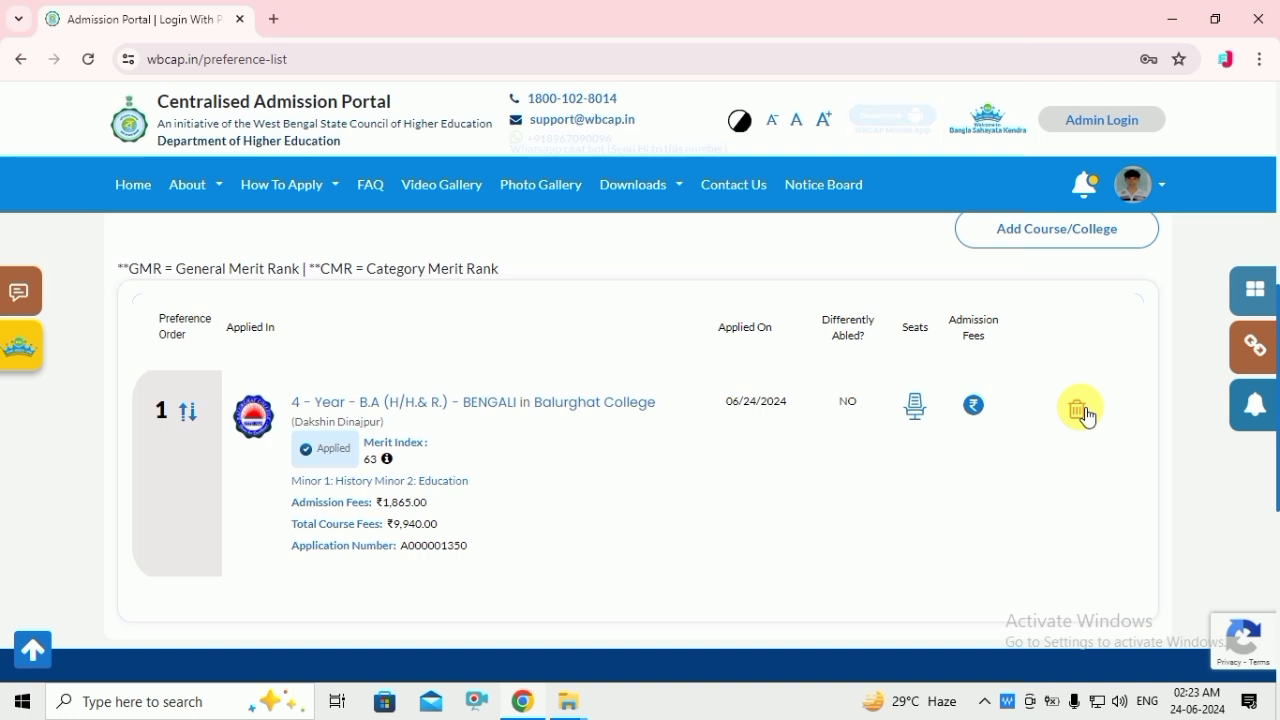
Step: Search Dakshin Dinajpur 4-Year B.A. honours courses at Jamini Mazumder Memorial College
click(1016, 238)
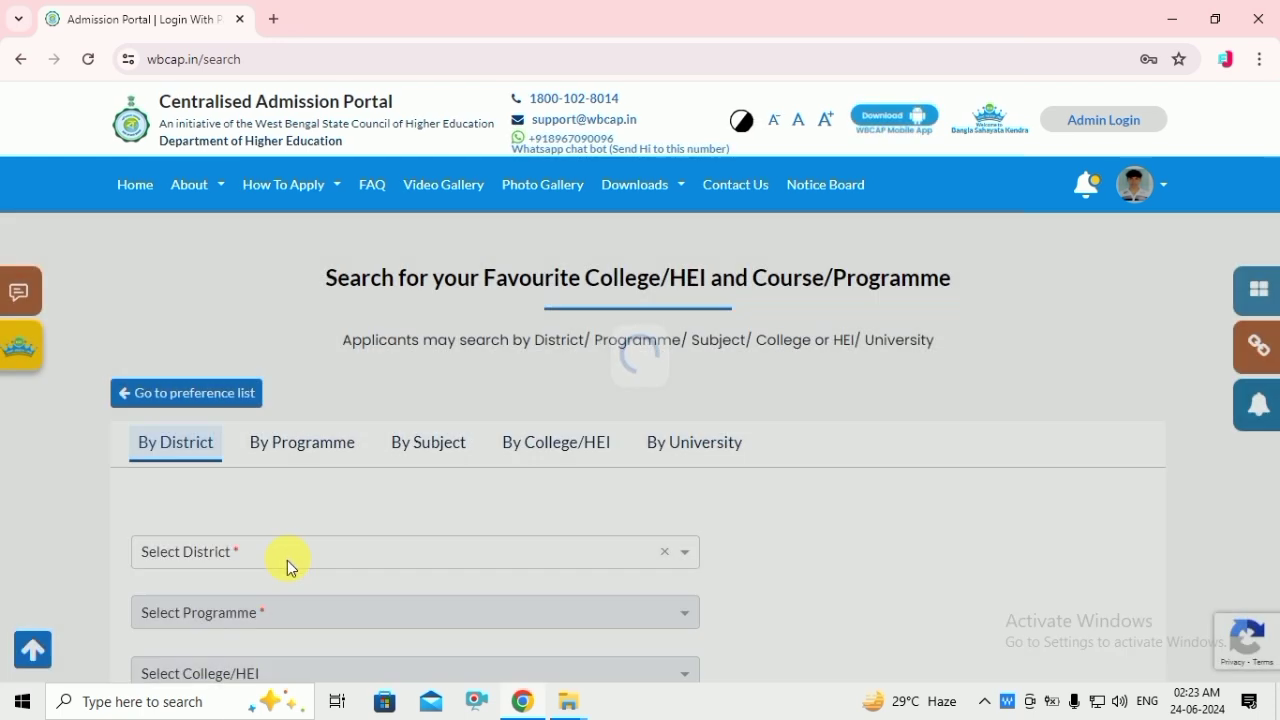
click(290, 560)
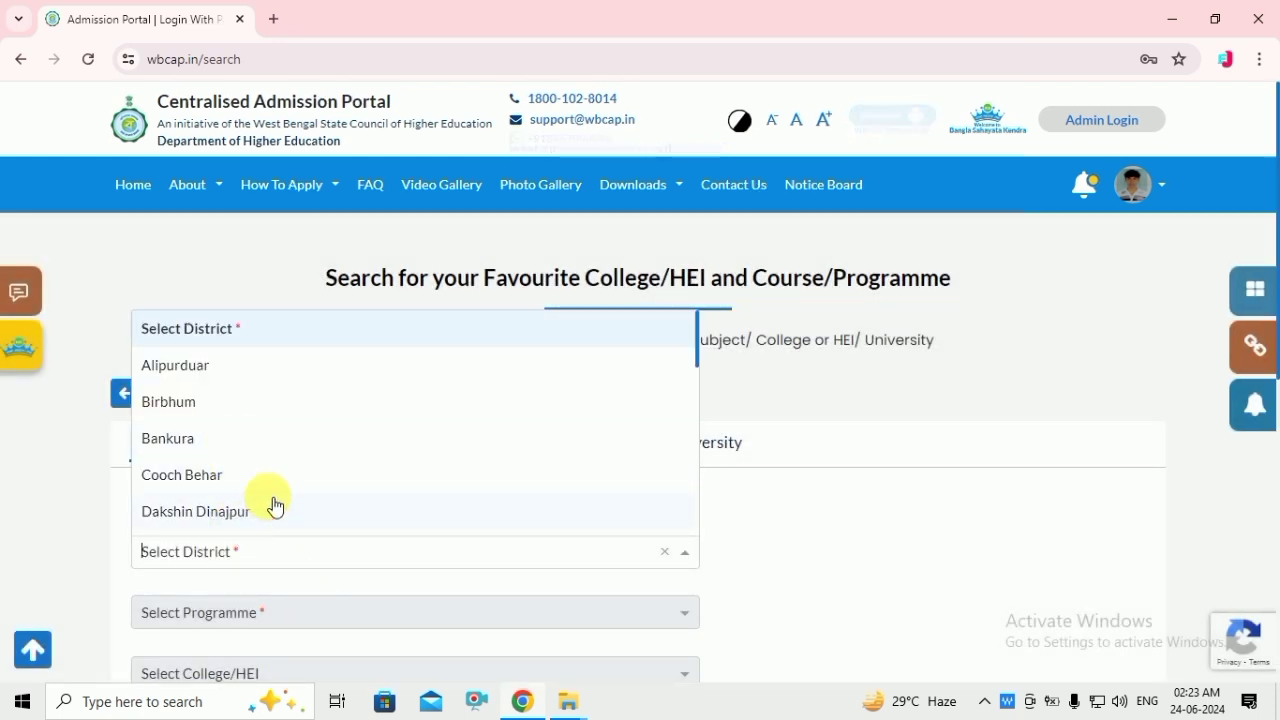
click(237, 510)
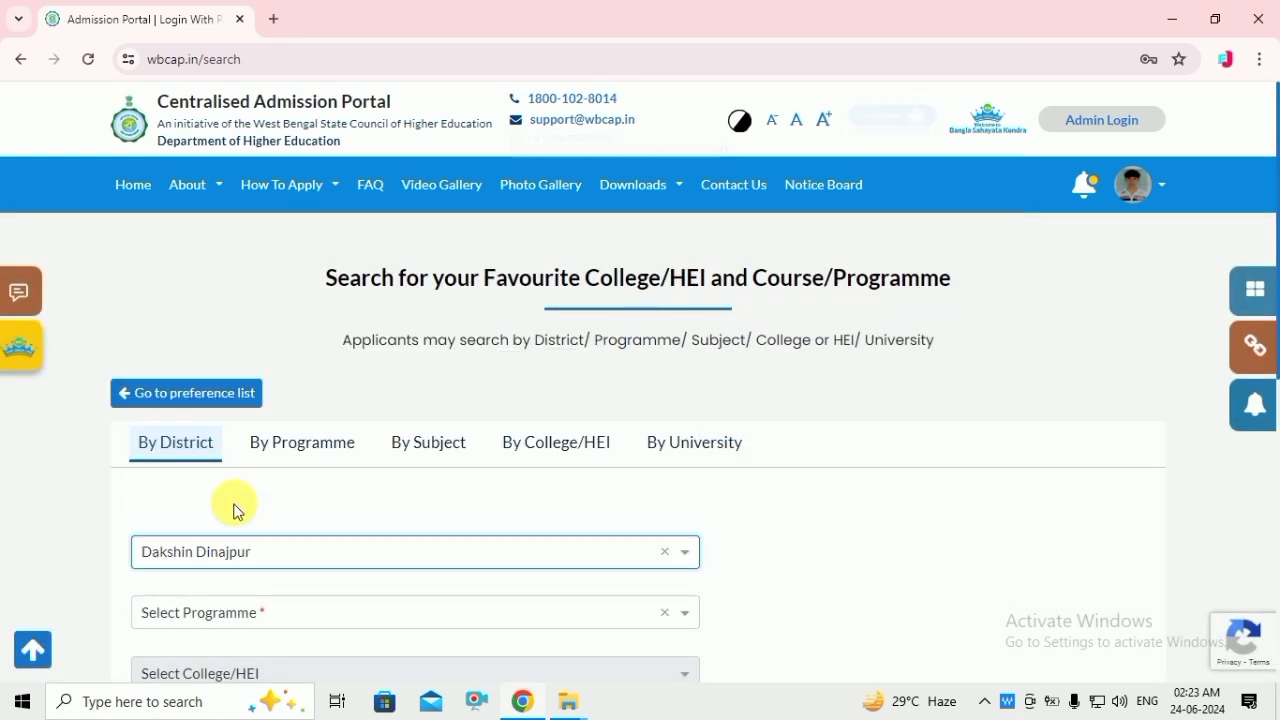
click(206, 610)
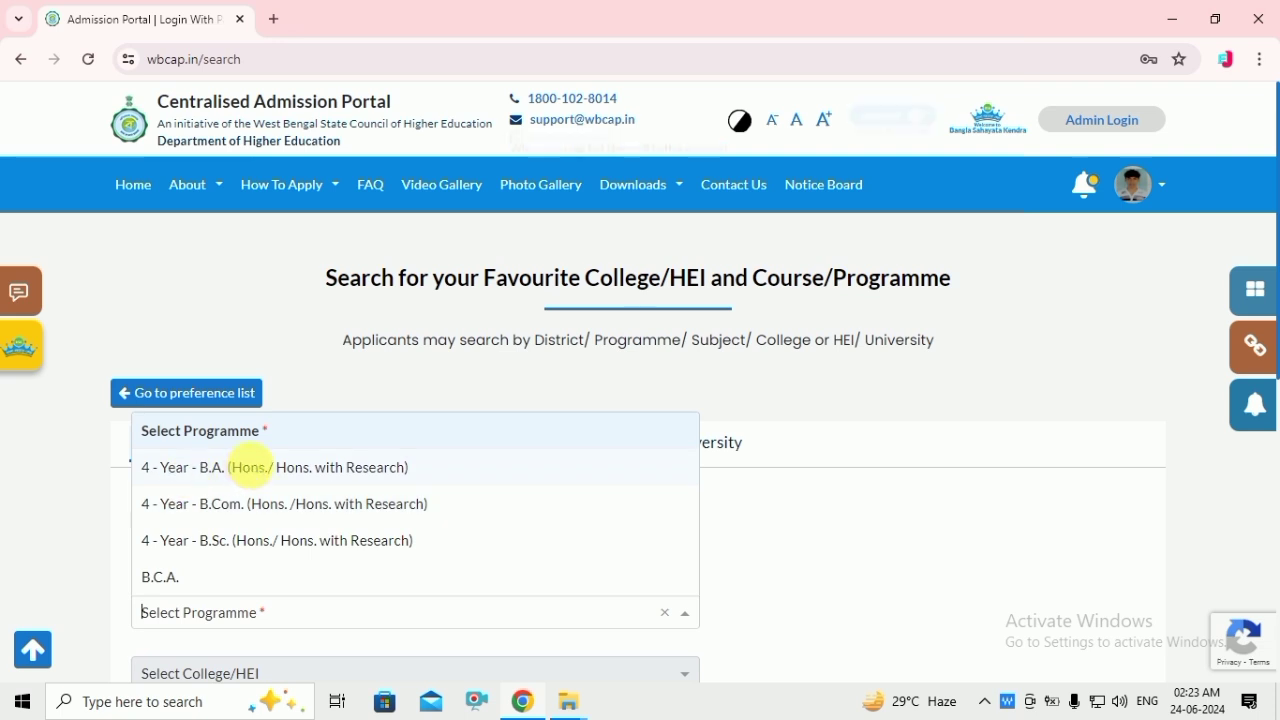
click(254, 466)
scroll(640, 450, down, 1)
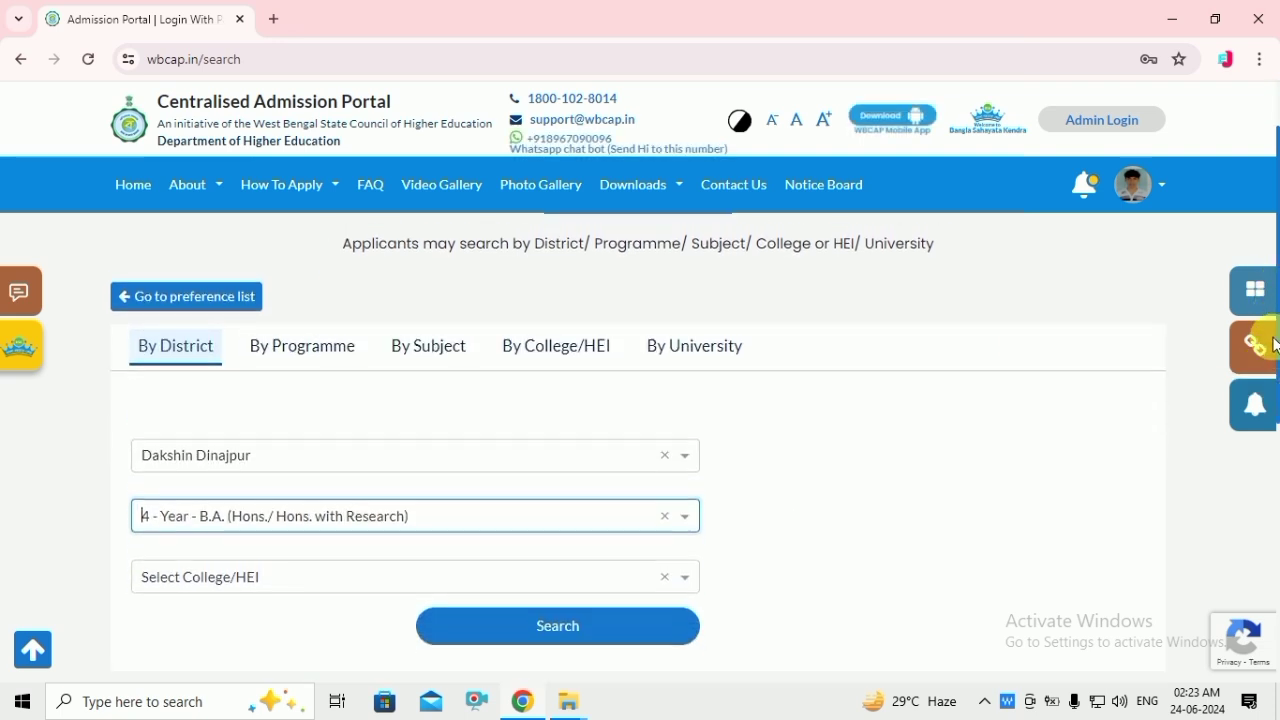
click(304, 566)
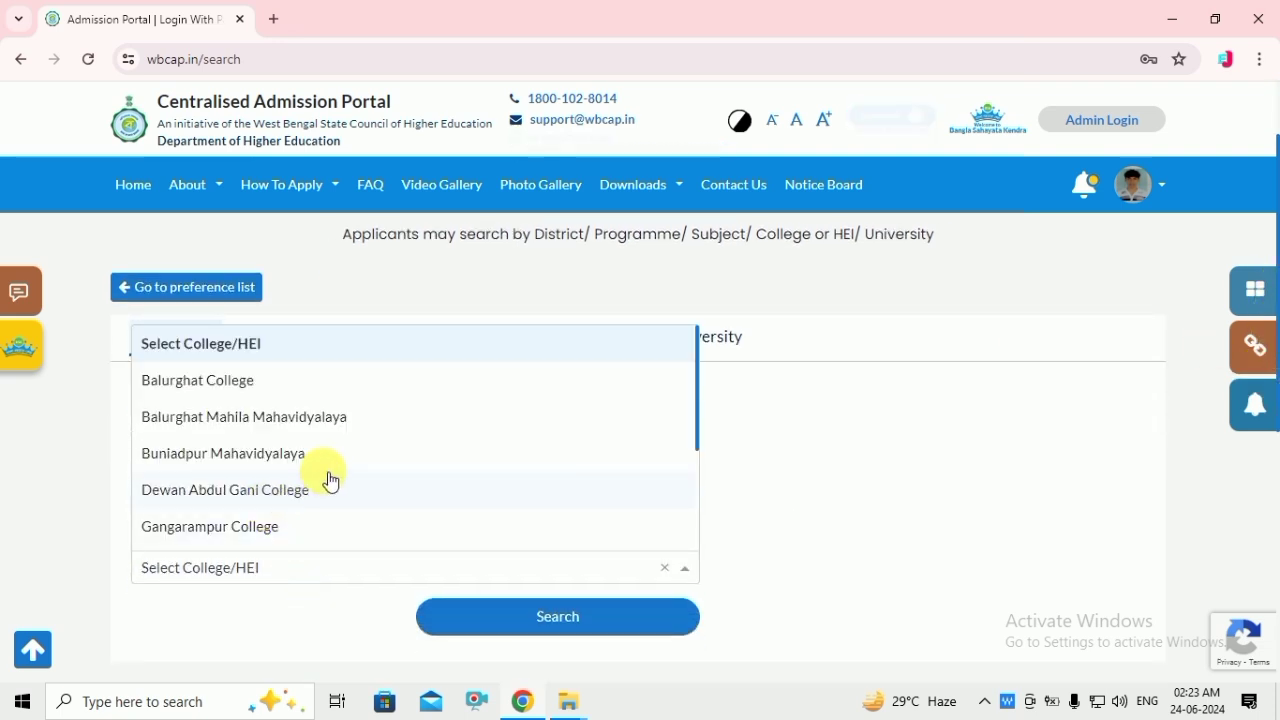
drag(697, 417, 688, 474)
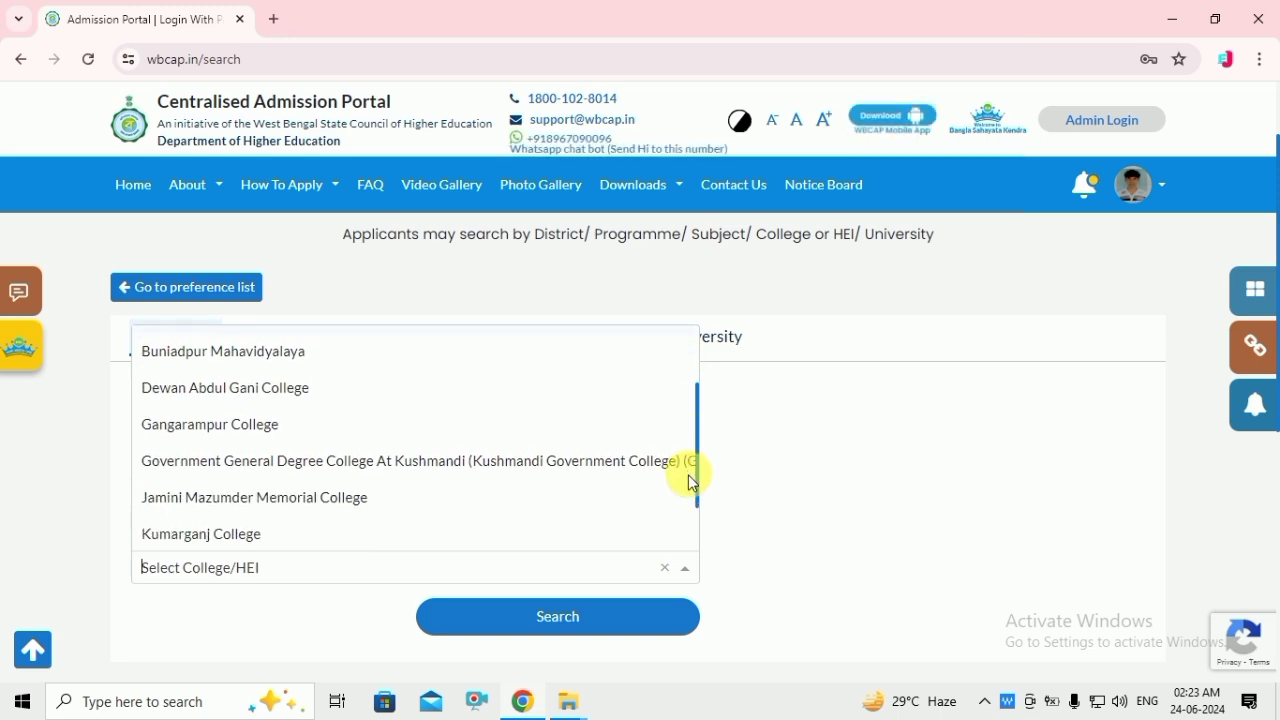
click(309, 503)
click(530, 626)
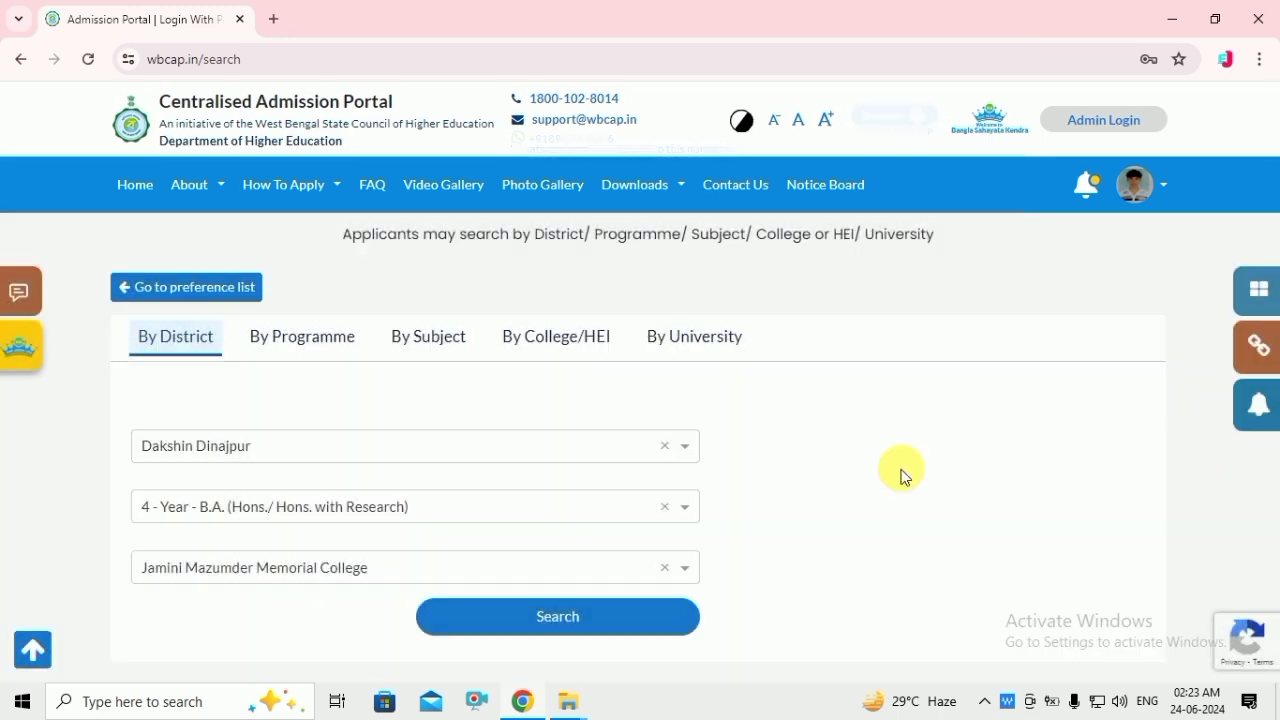
drag(1276, 240, 1276, 325)
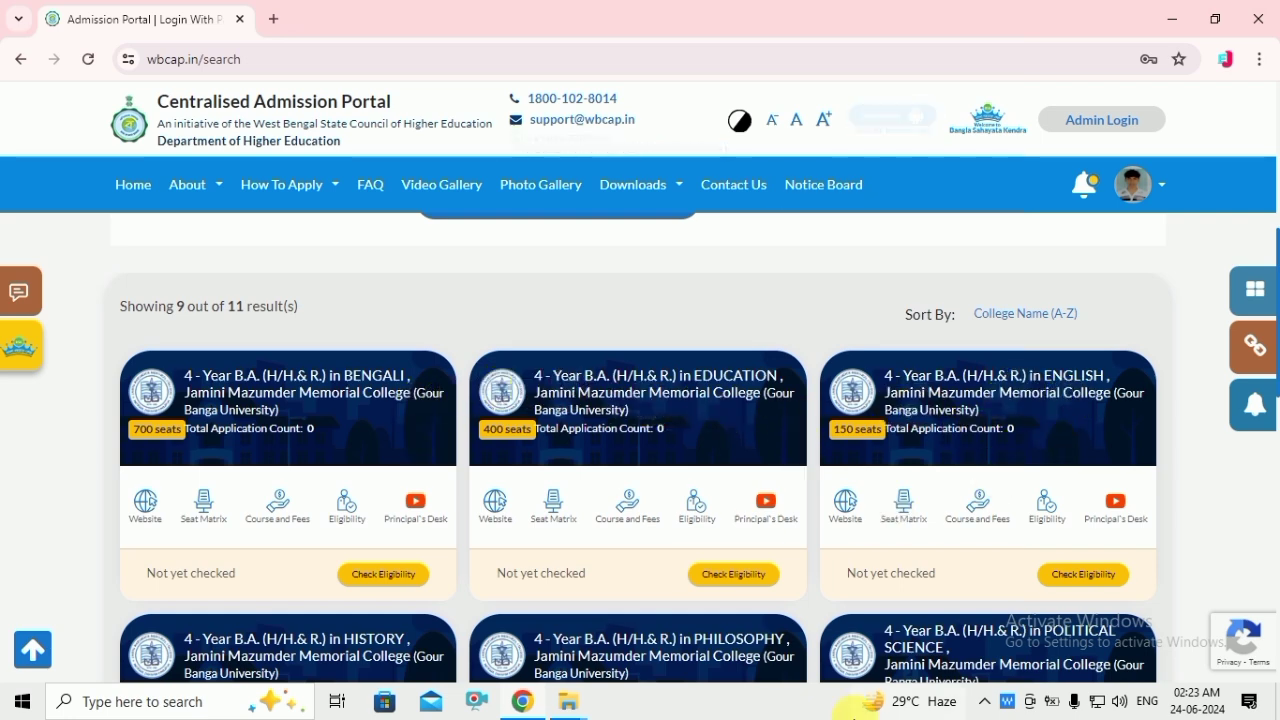
click(905, 510)
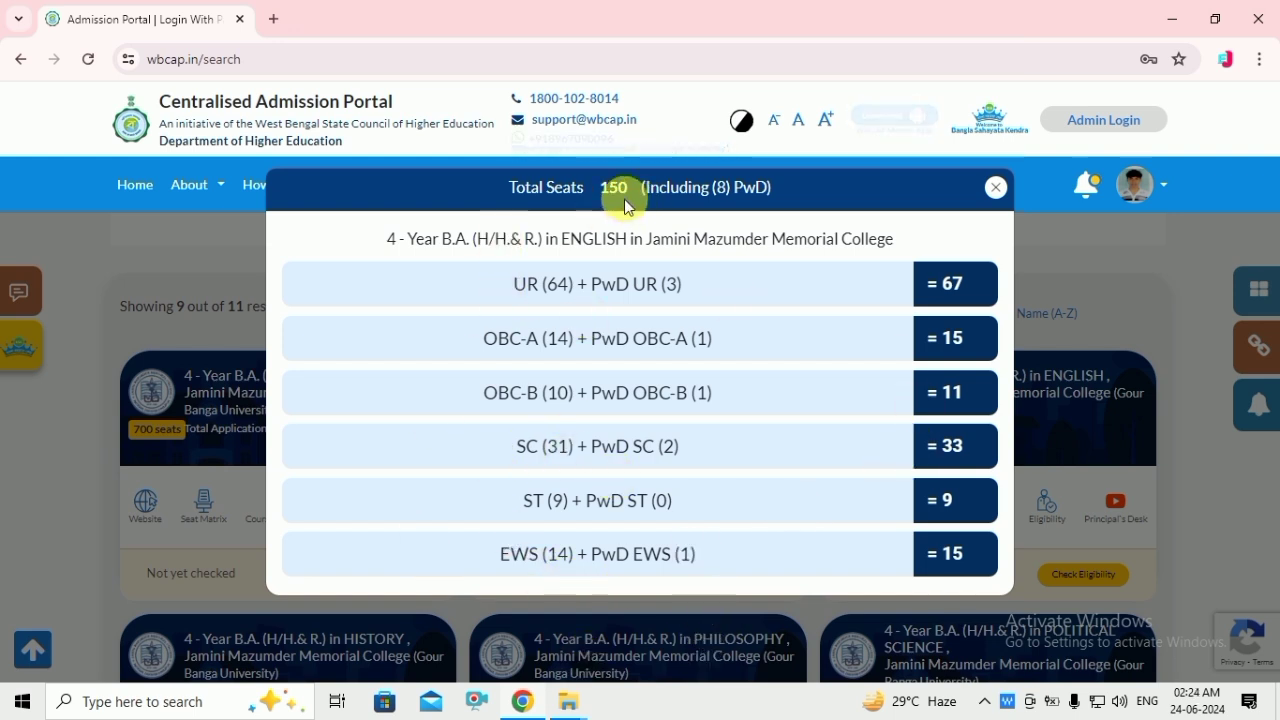
click(998, 187)
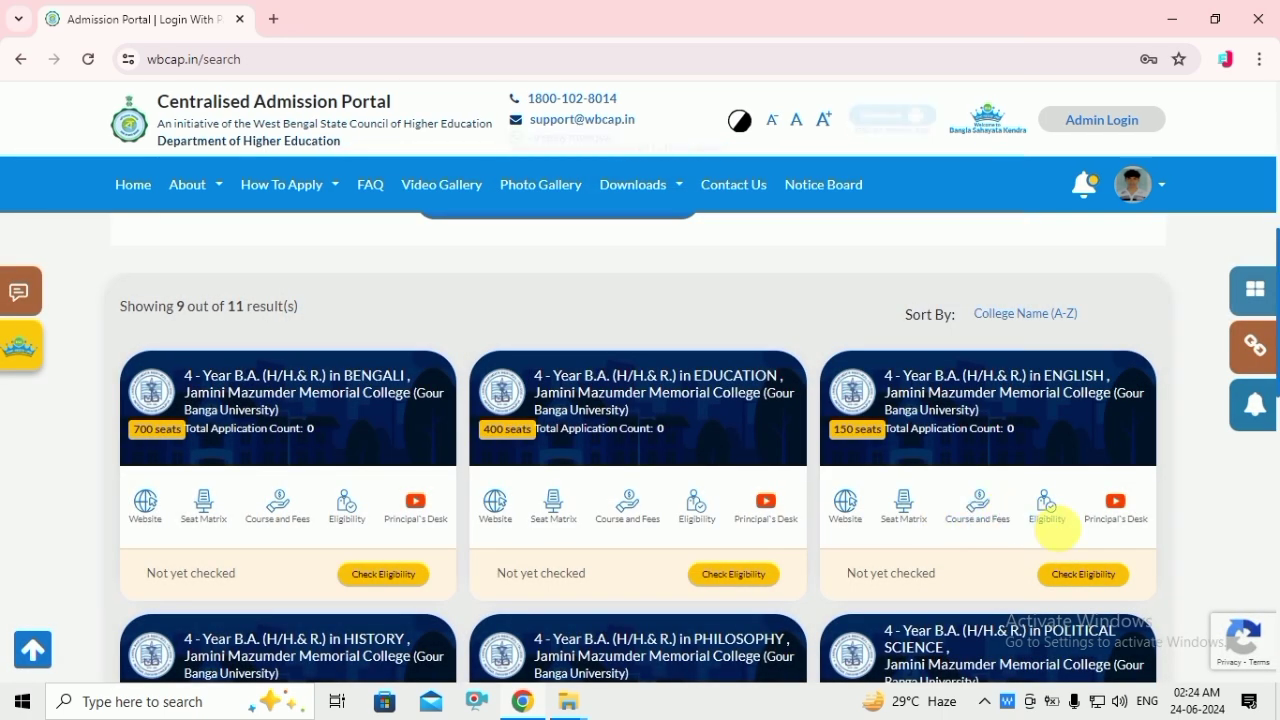
click(982, 516)
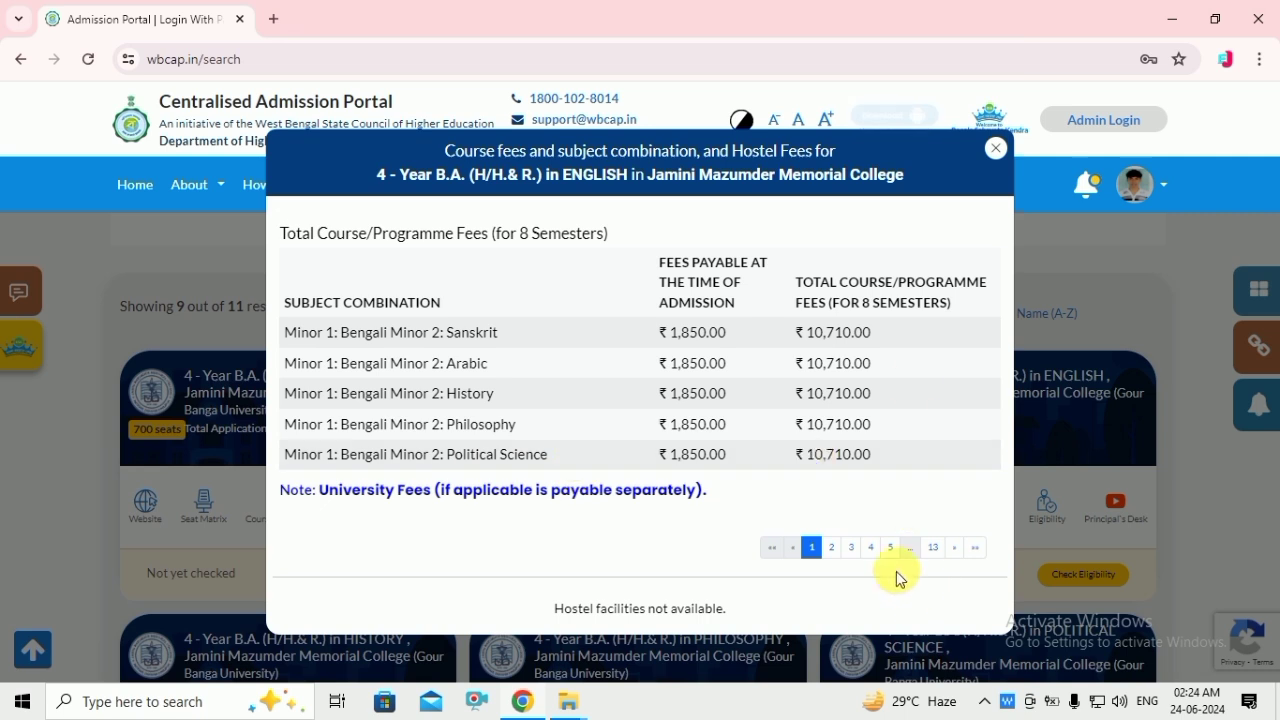
click(834, 553)
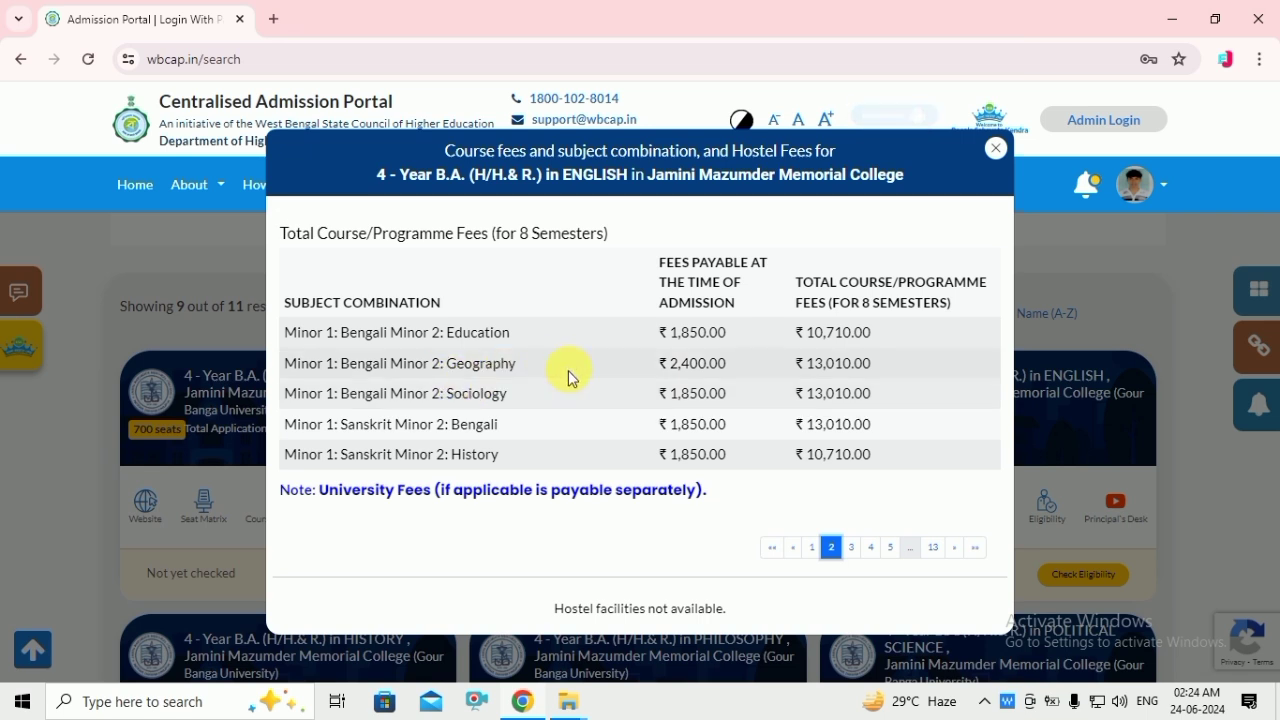
click(851, 547)
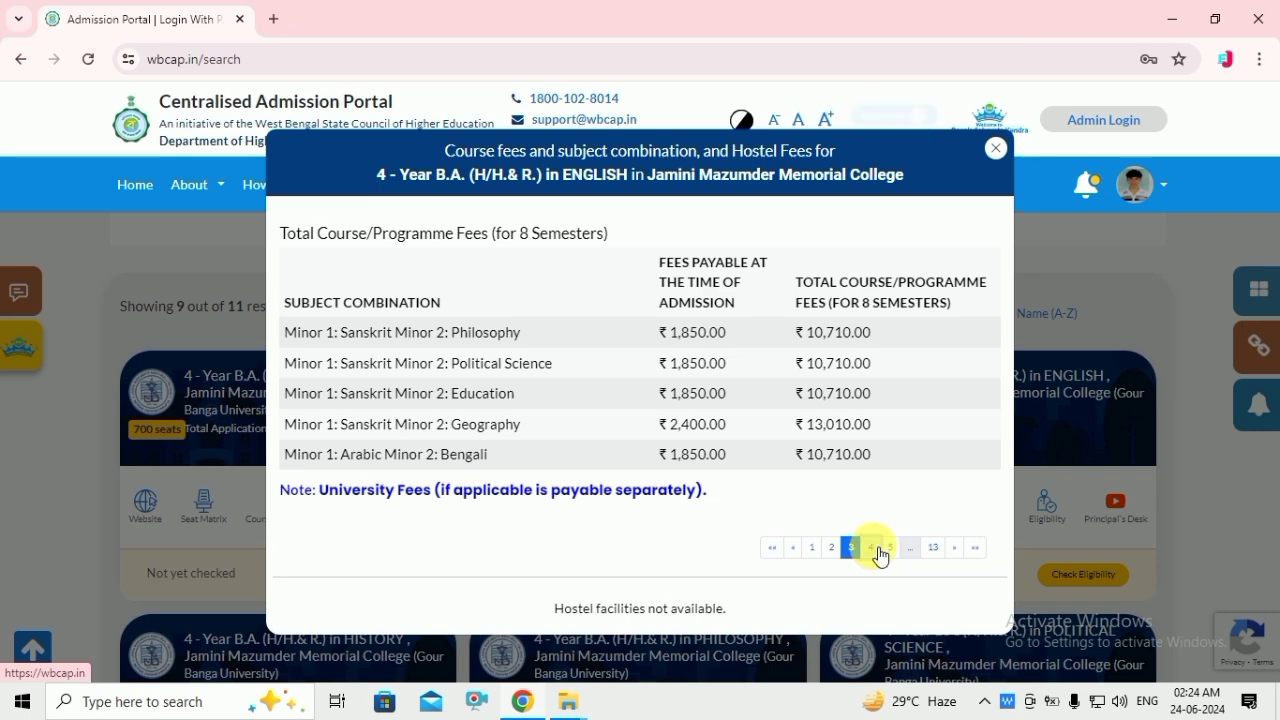
click(872, 548)
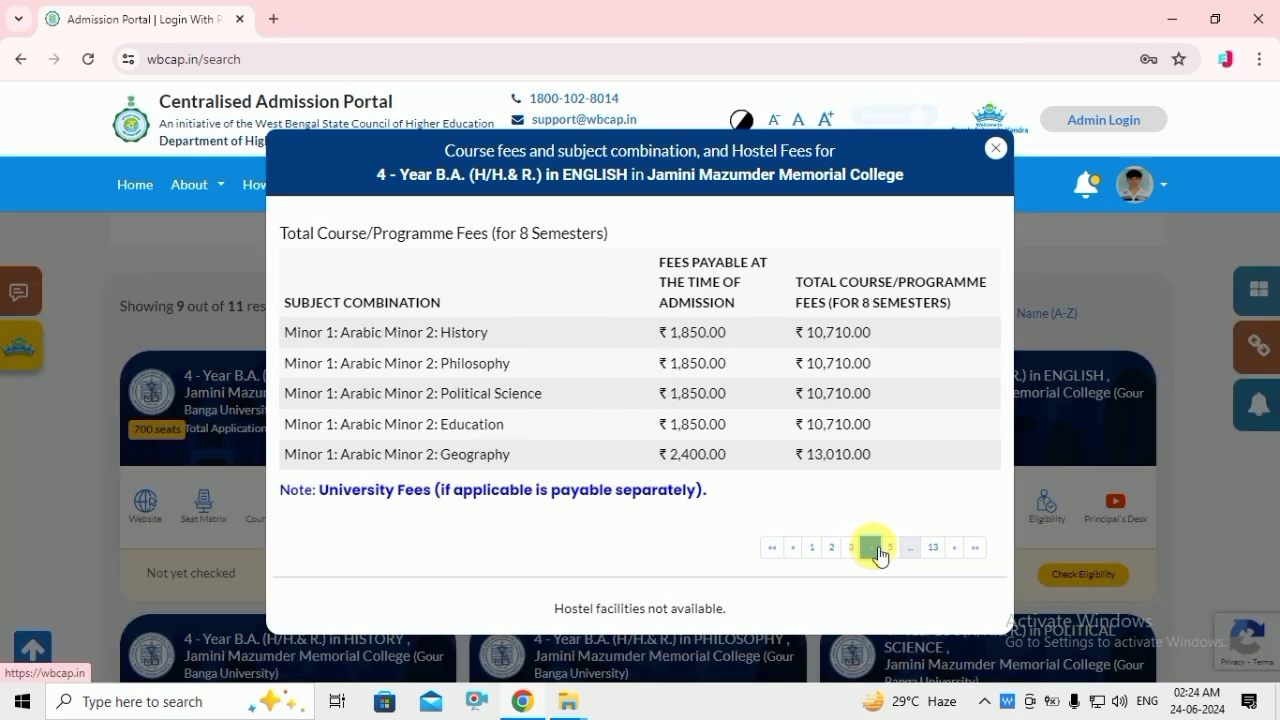
click(901, 553)
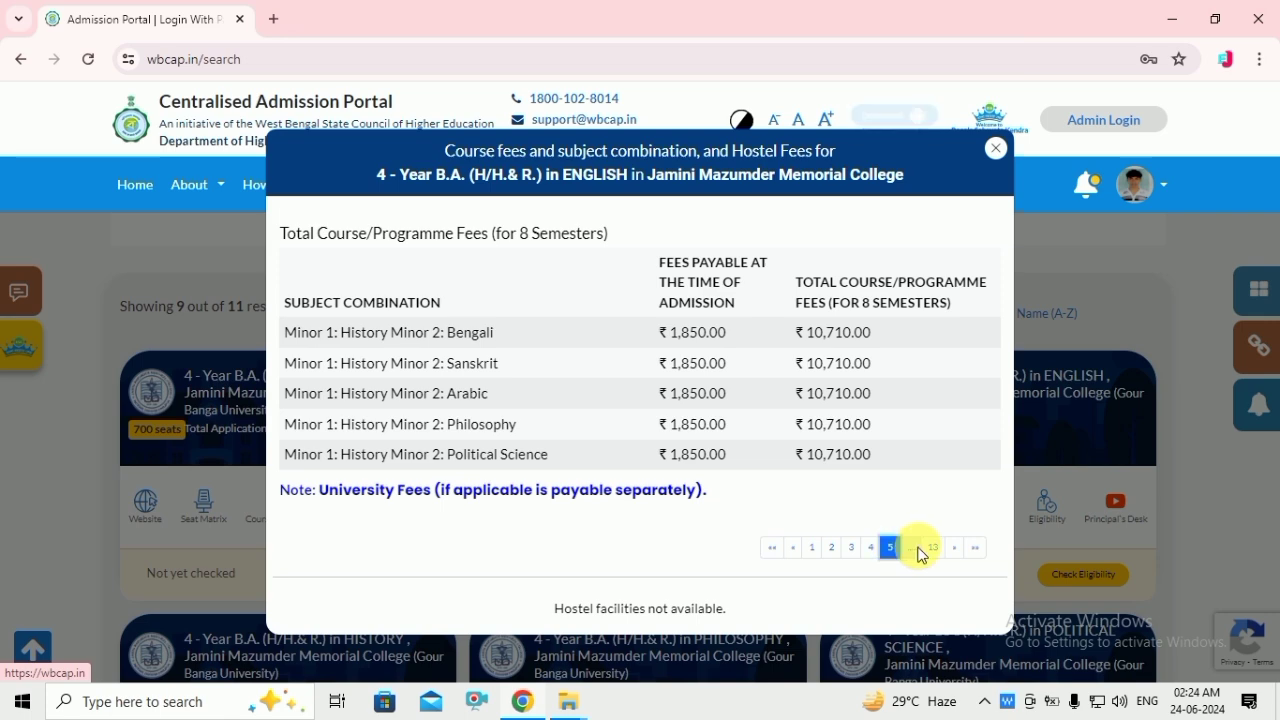
click(980, 552)
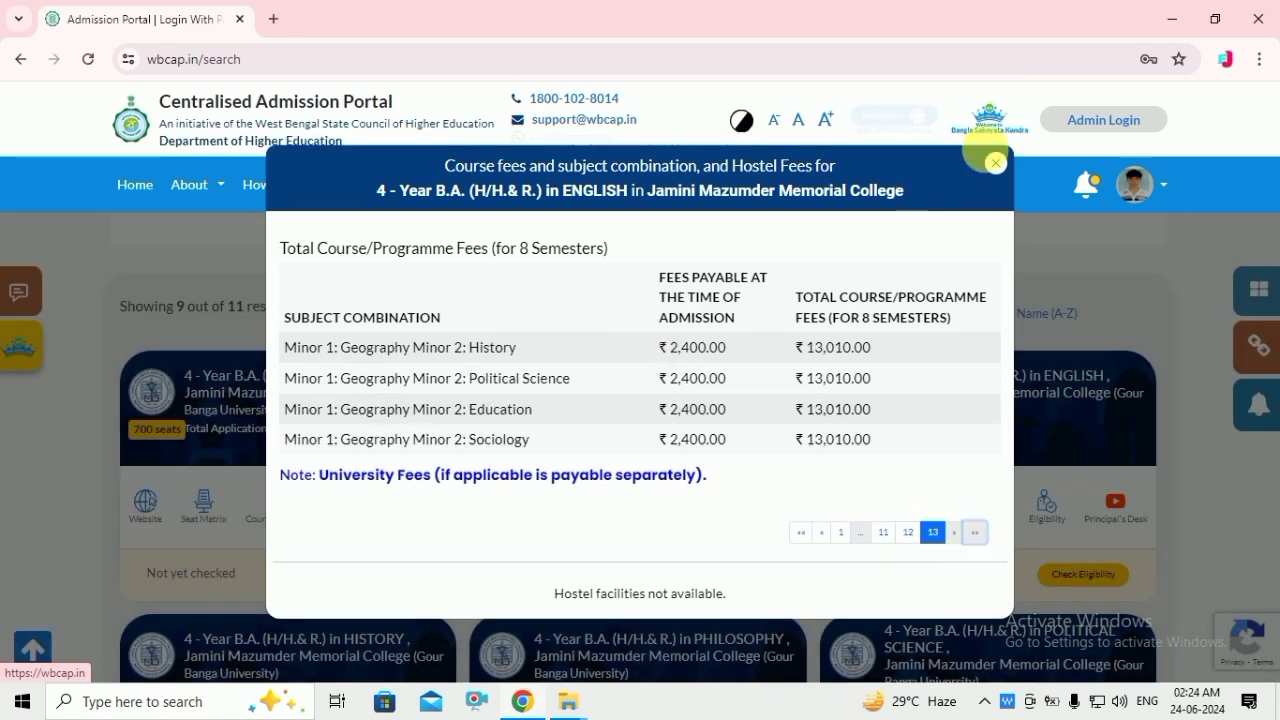
click(995, 163)
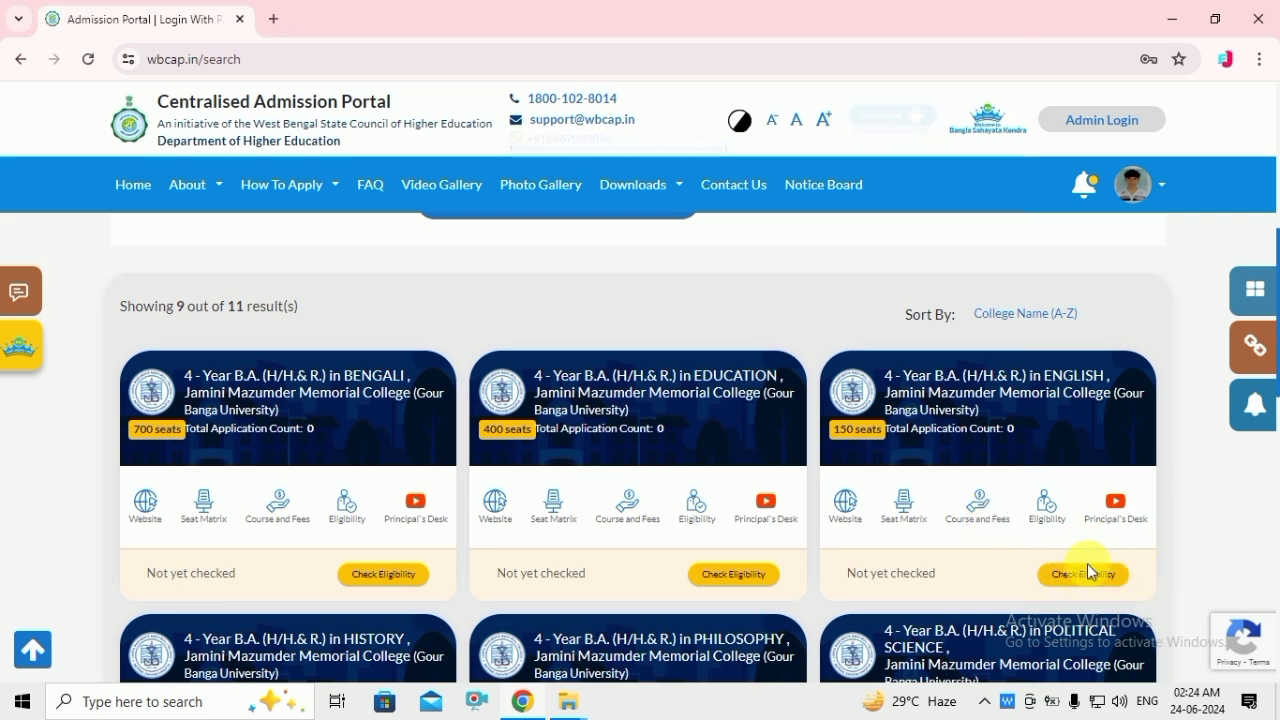
Step: Check eligibility for the B.A. English course and browse its subject combinations to page 11
click(1071, 578)
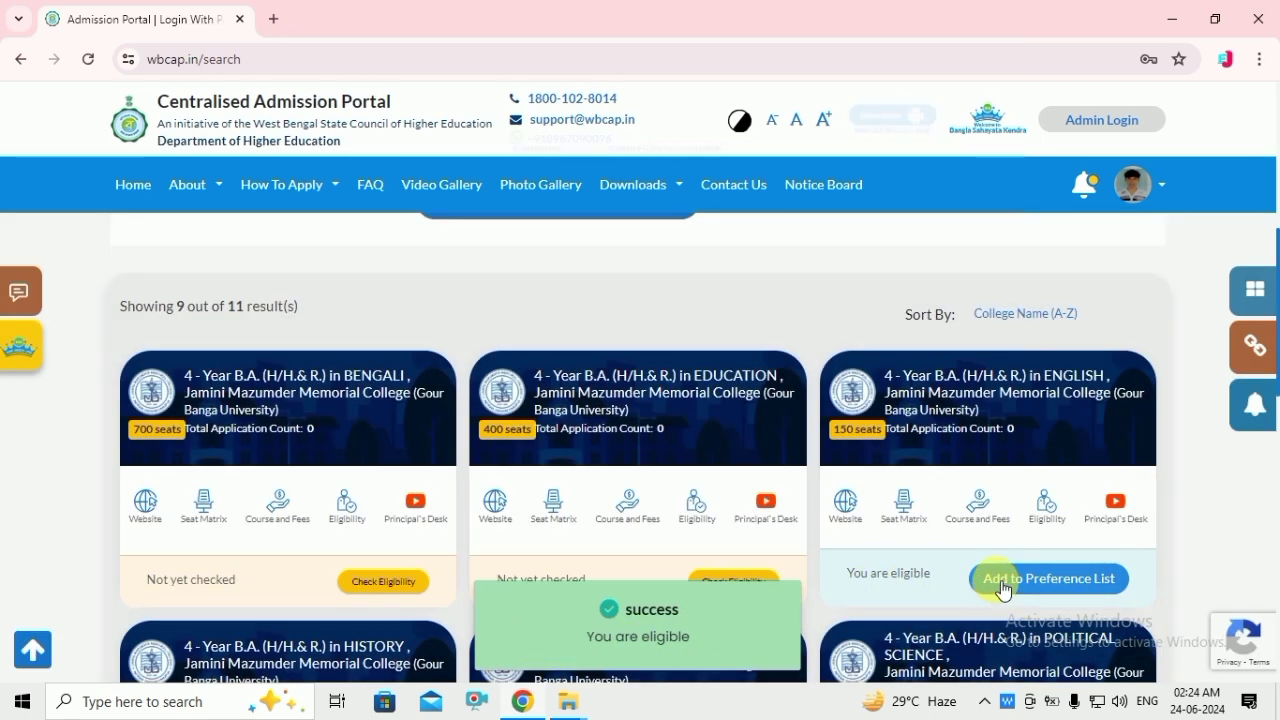
click(1073, 585)
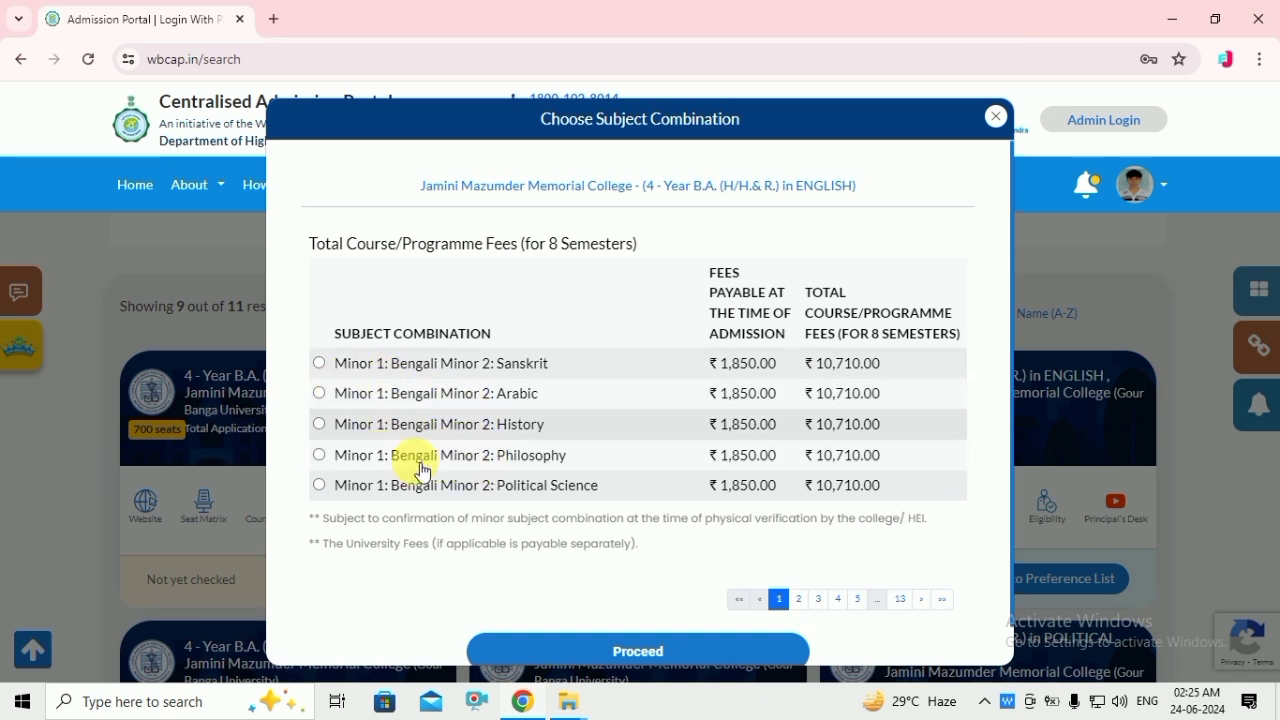
click(804, 602)
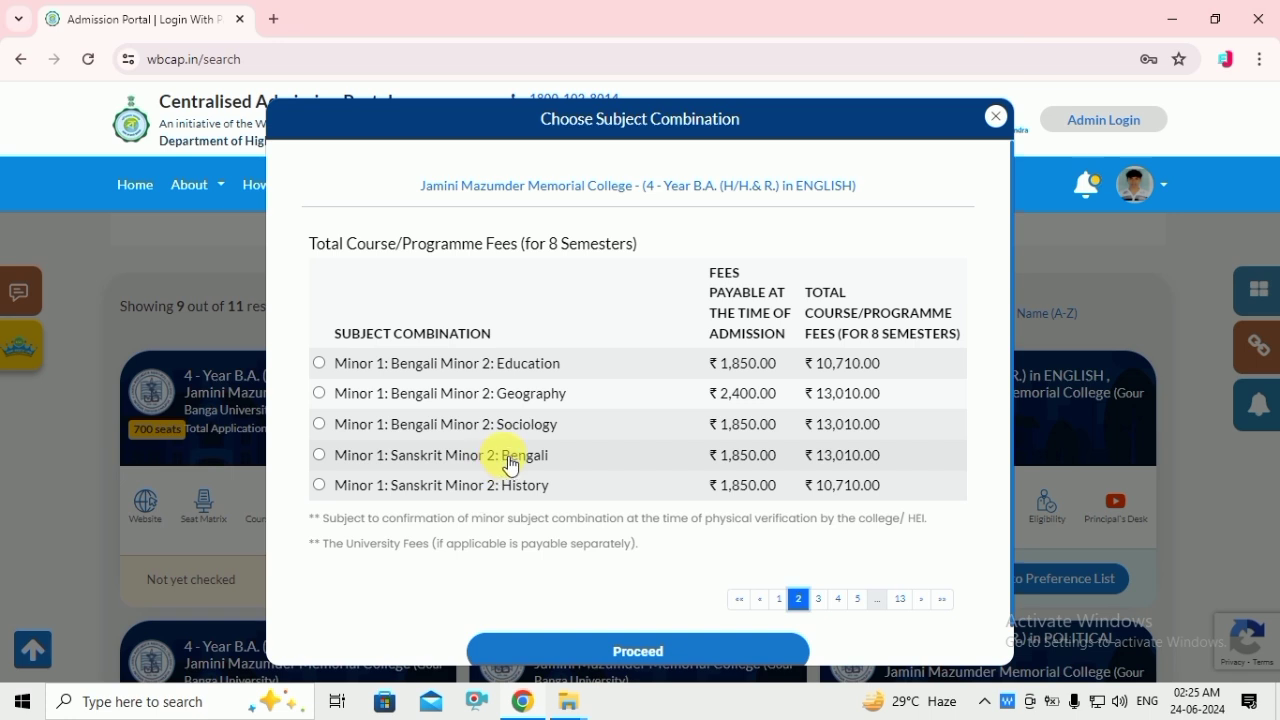
click(820, 600)
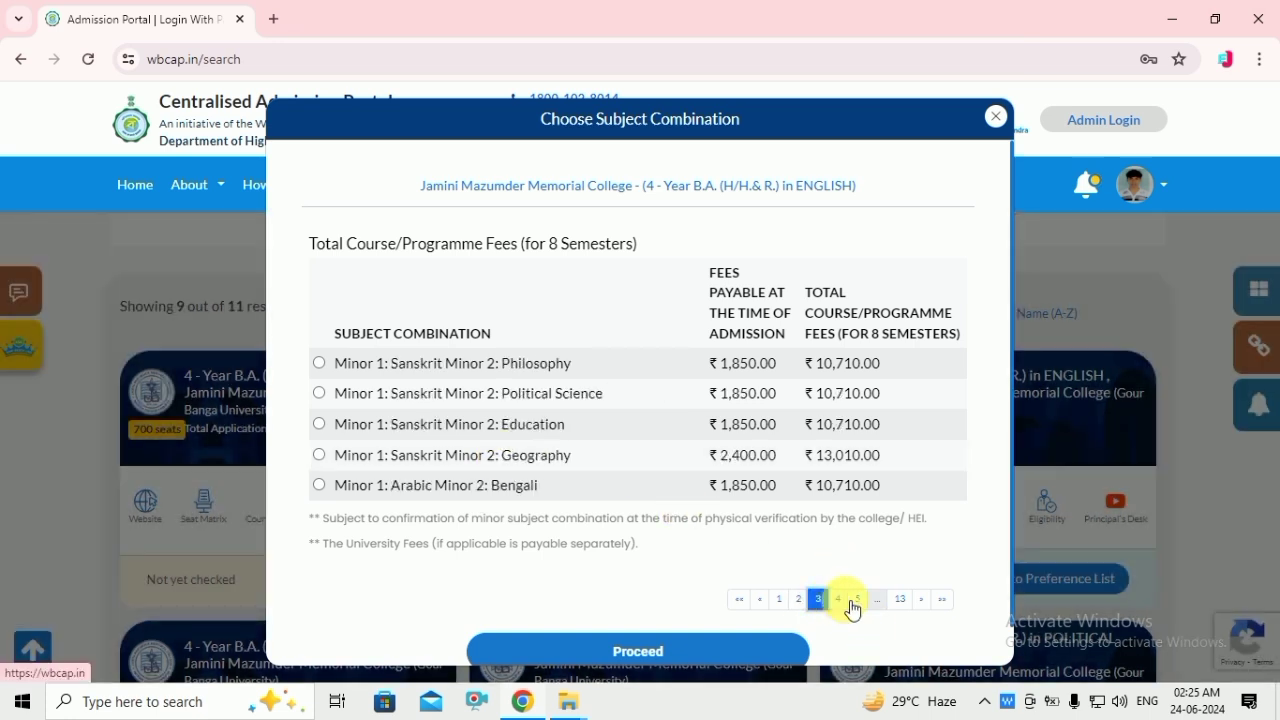
click(840, 600)
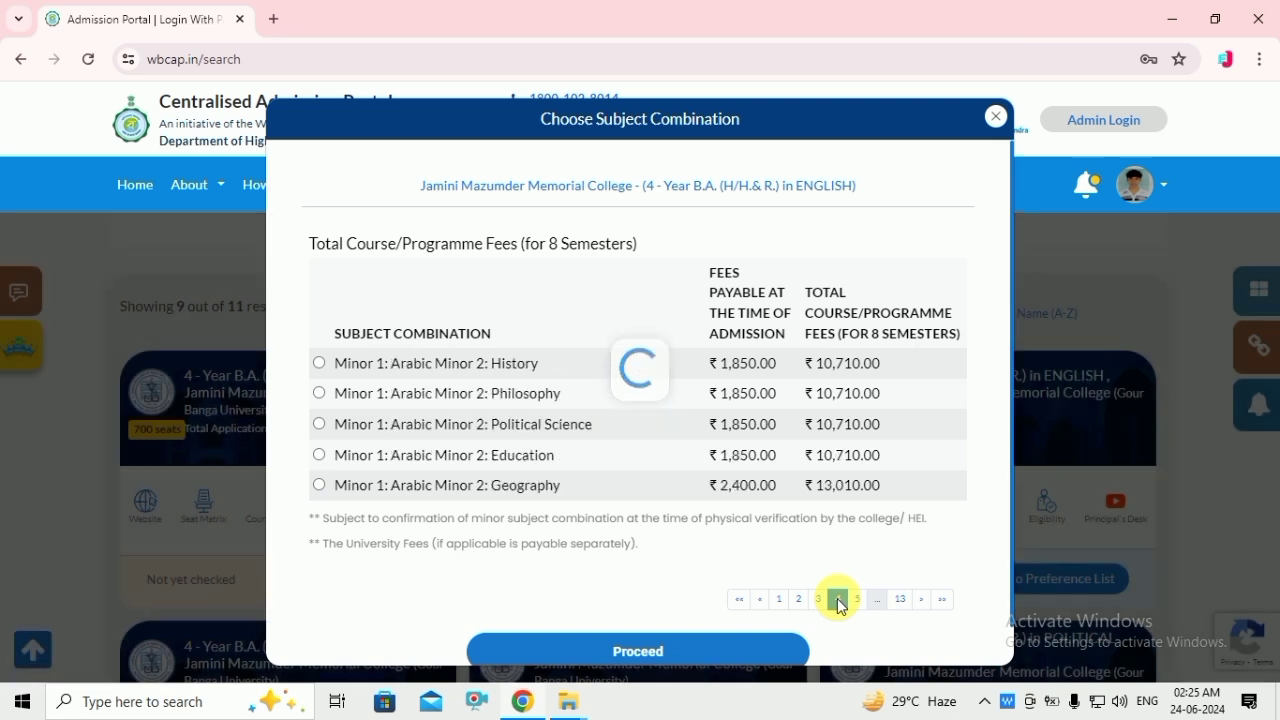
click(860, 600)
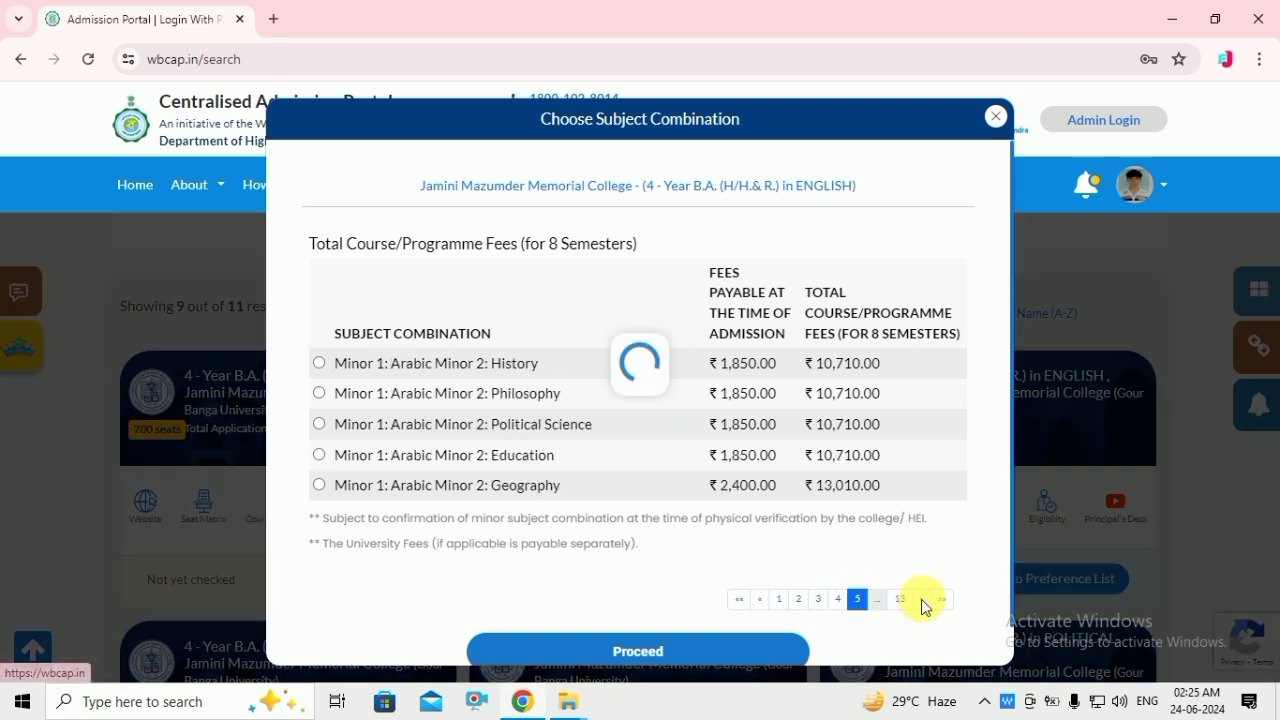
click(940, 600)
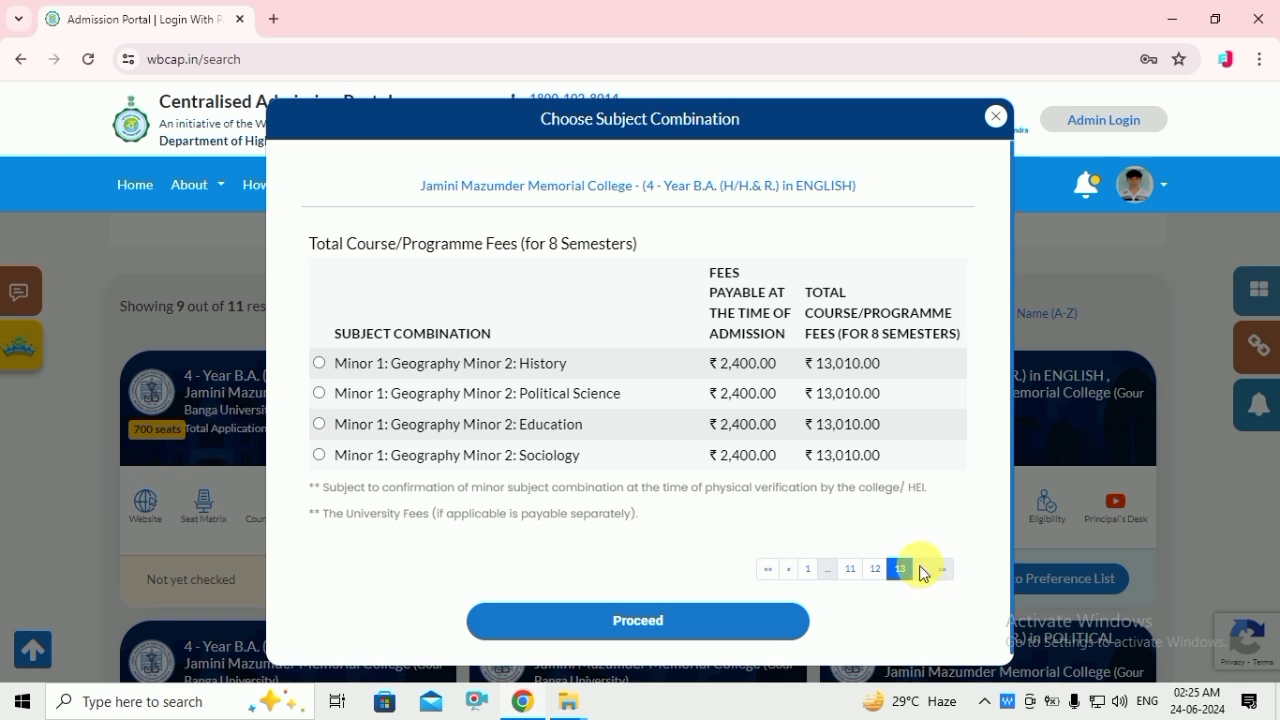
click(877, 570)
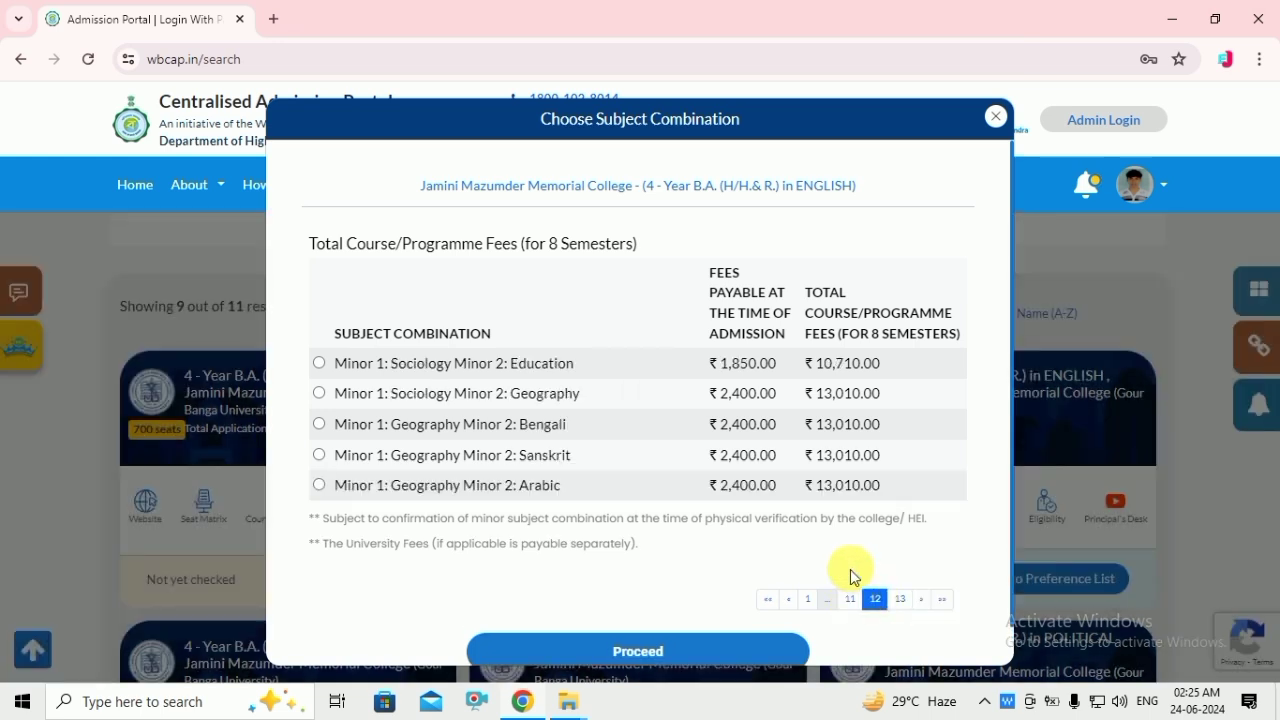
click(851, 599)
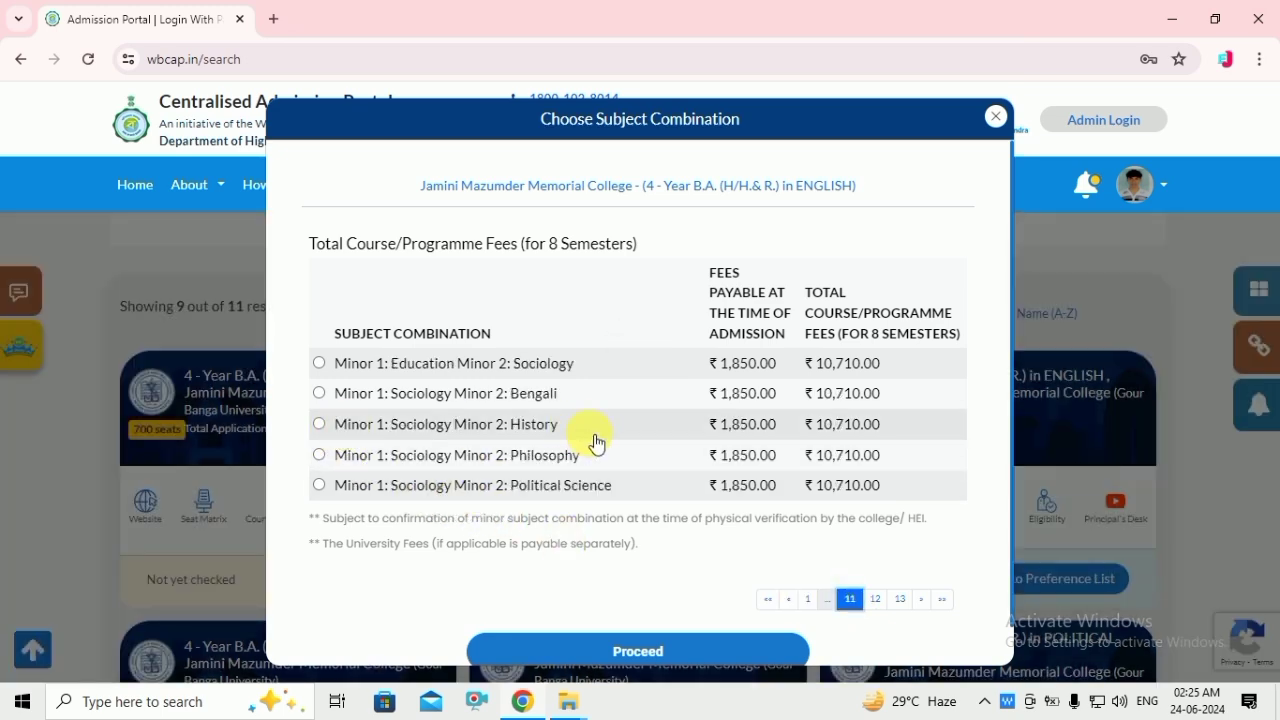
Step: Select the Sociology and History minors and add English as preference 2
click(320, 425)
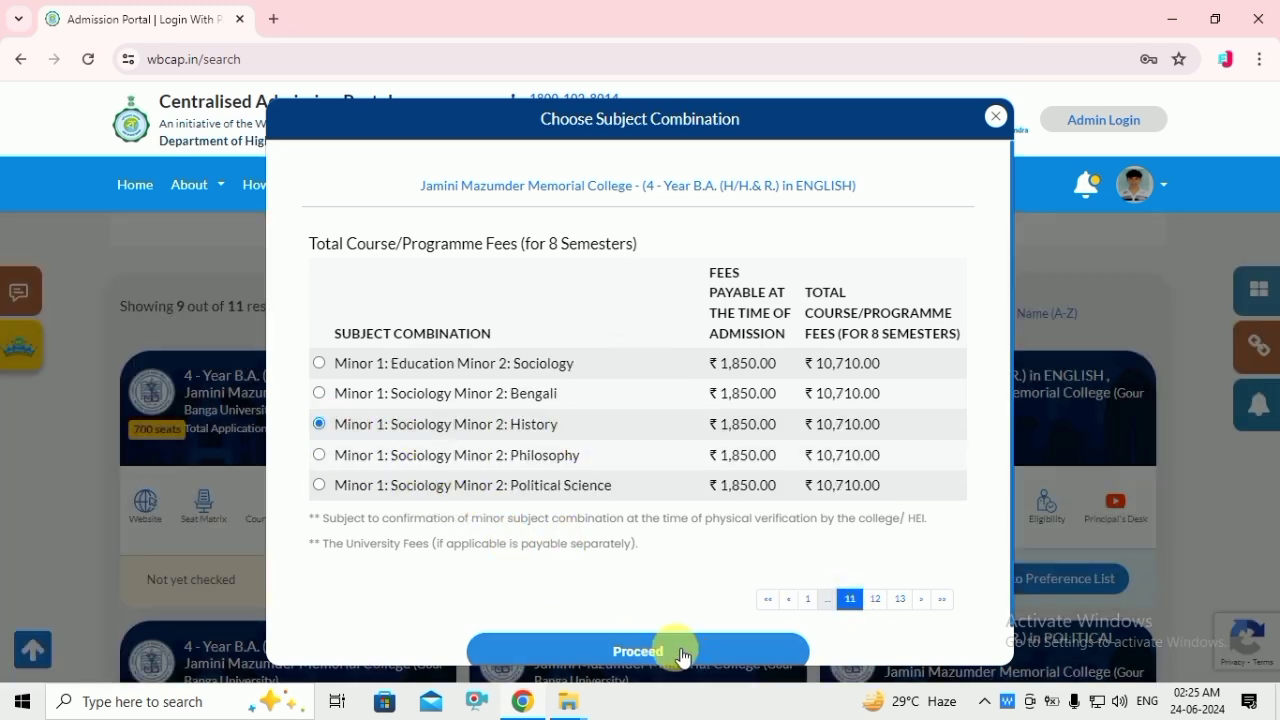
click(677, 651)
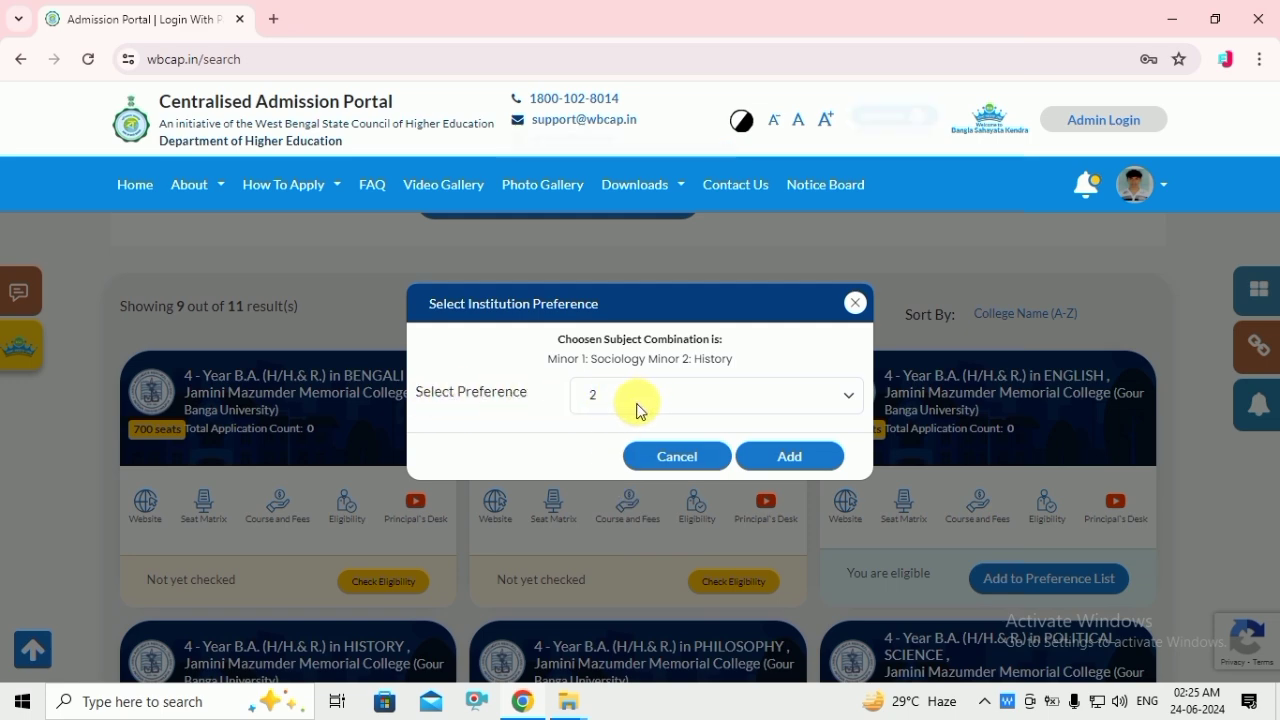
click(790, 457)
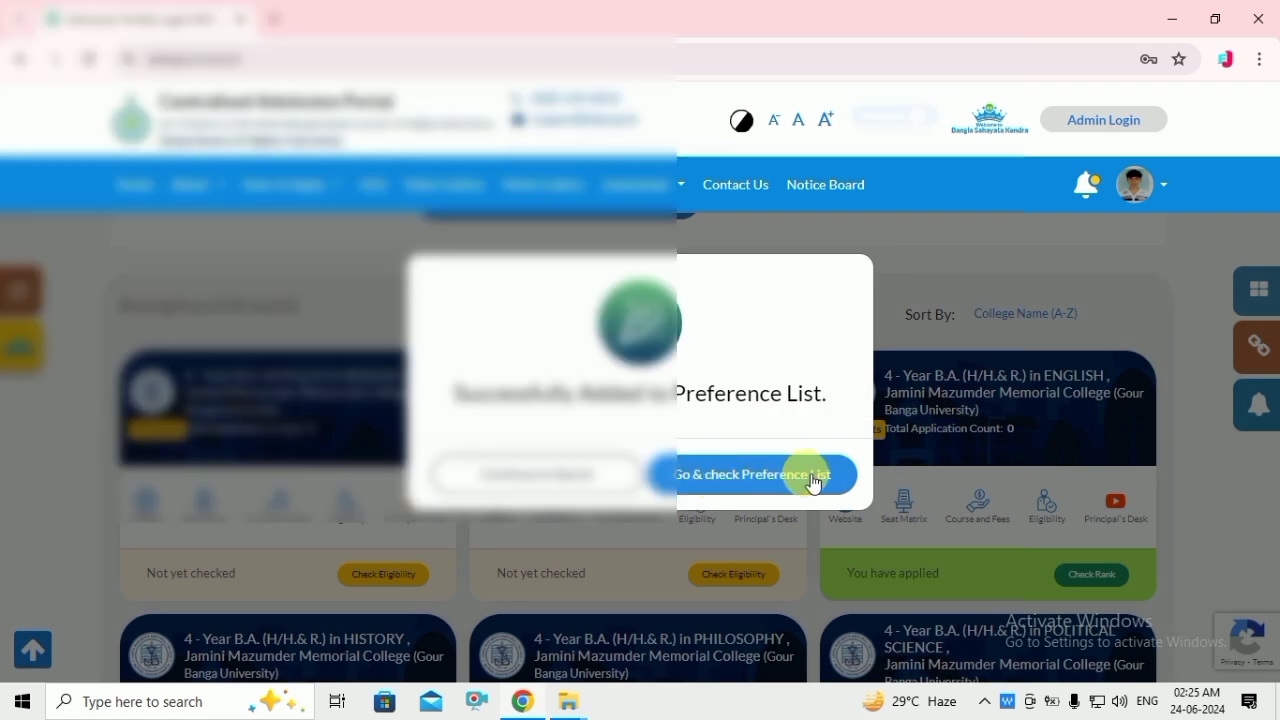
click(816, 476)
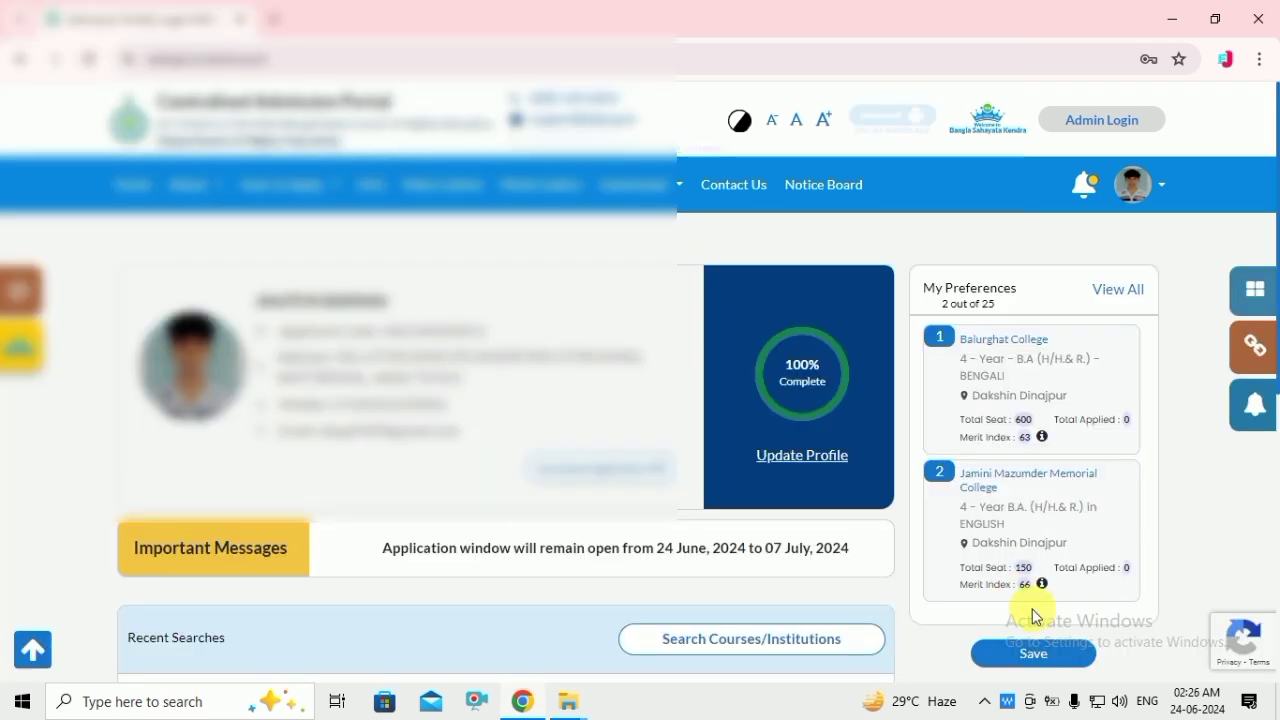
Step: Open the full preference list and scroll to the two-entry preference table
click(1114, 293)
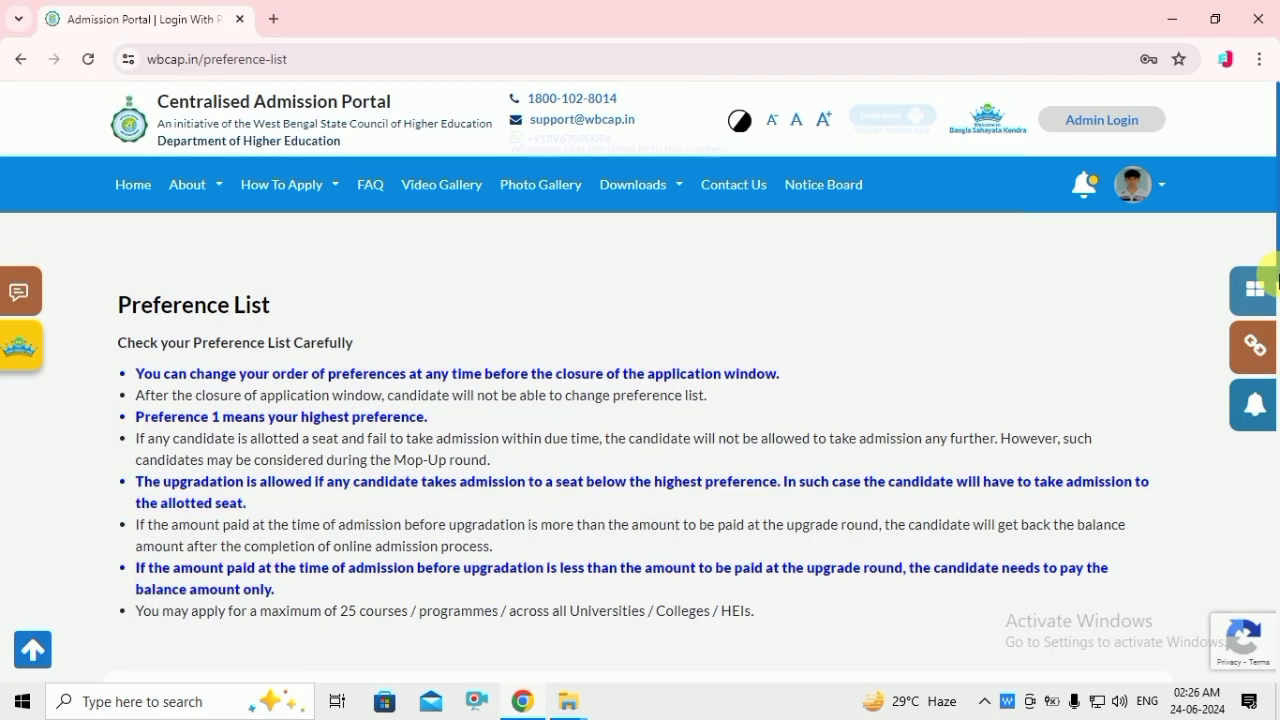
scroll(1270, 380, down, 3)
scroll(1270, 400, down, 3)
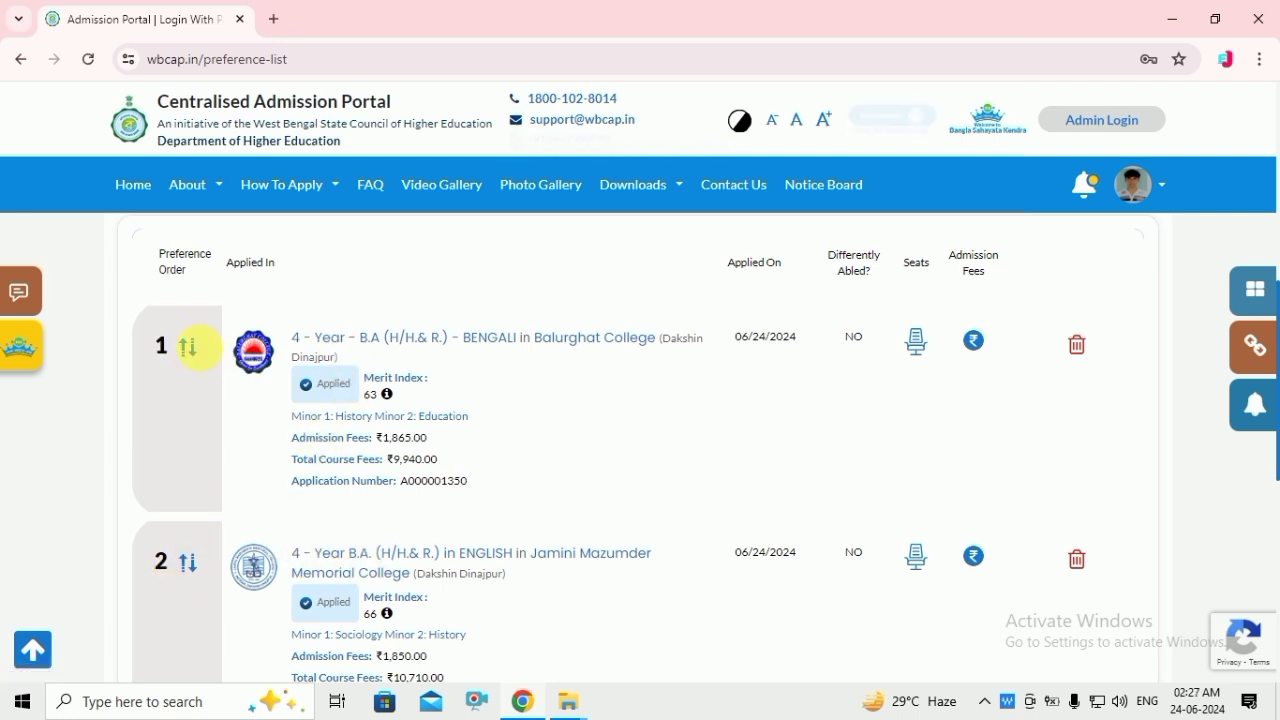
click(195, 356)
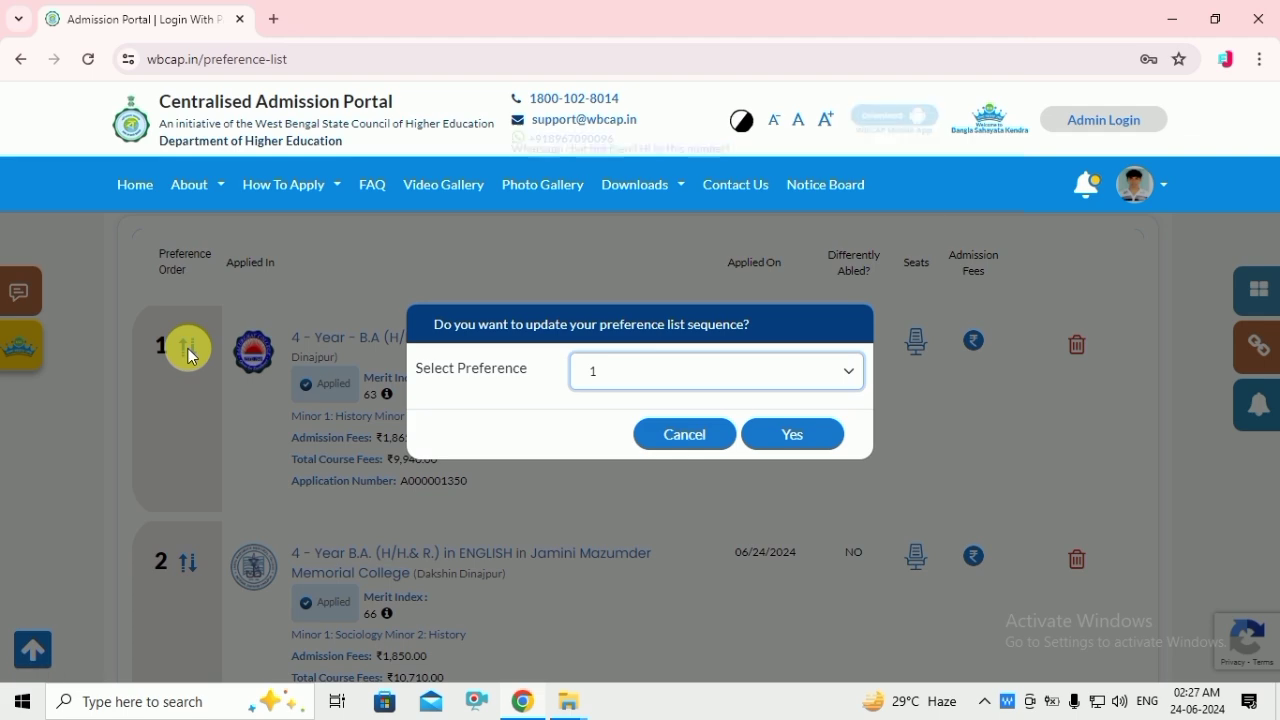
click(667, 436)
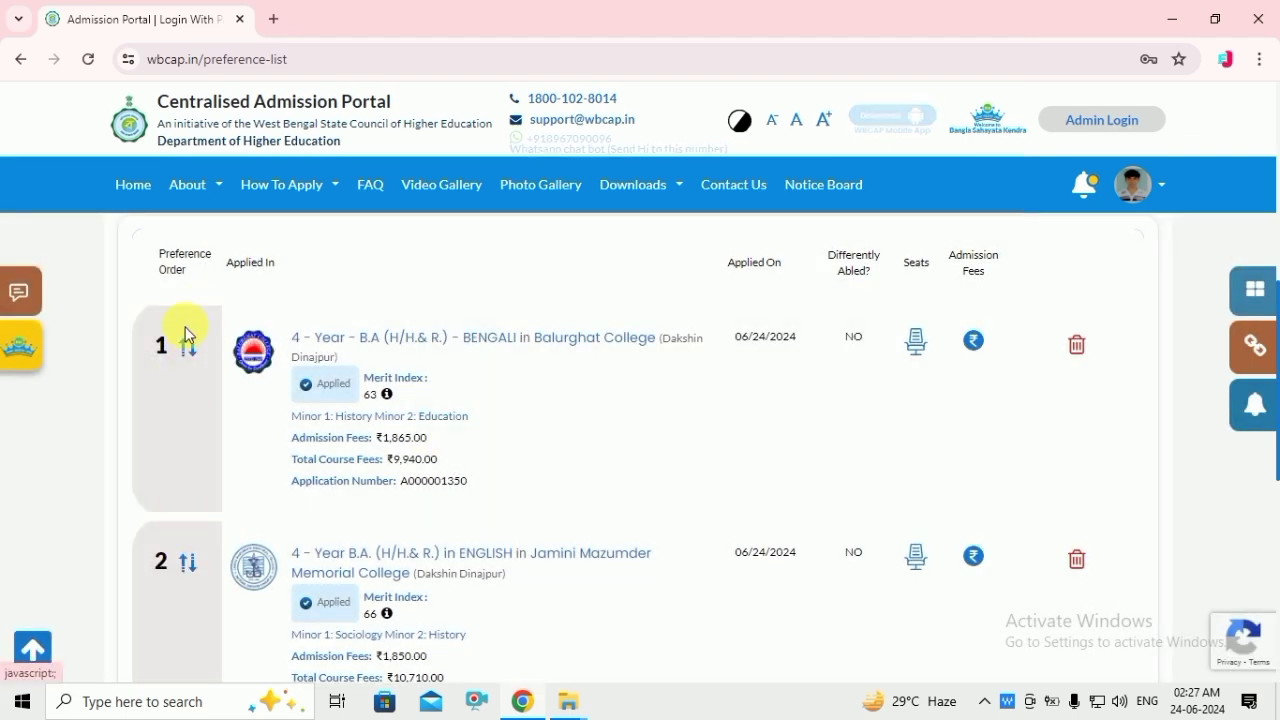
click(193, 345)
click(580, 372)
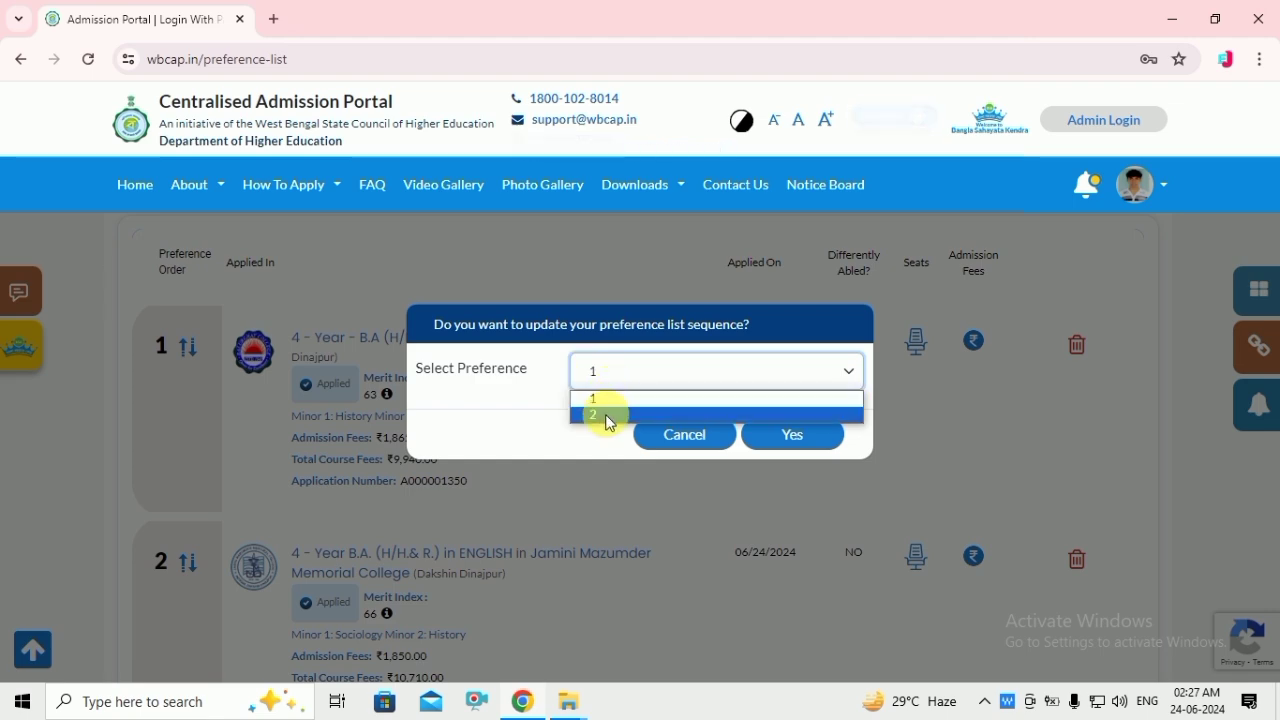
click(603, 415)
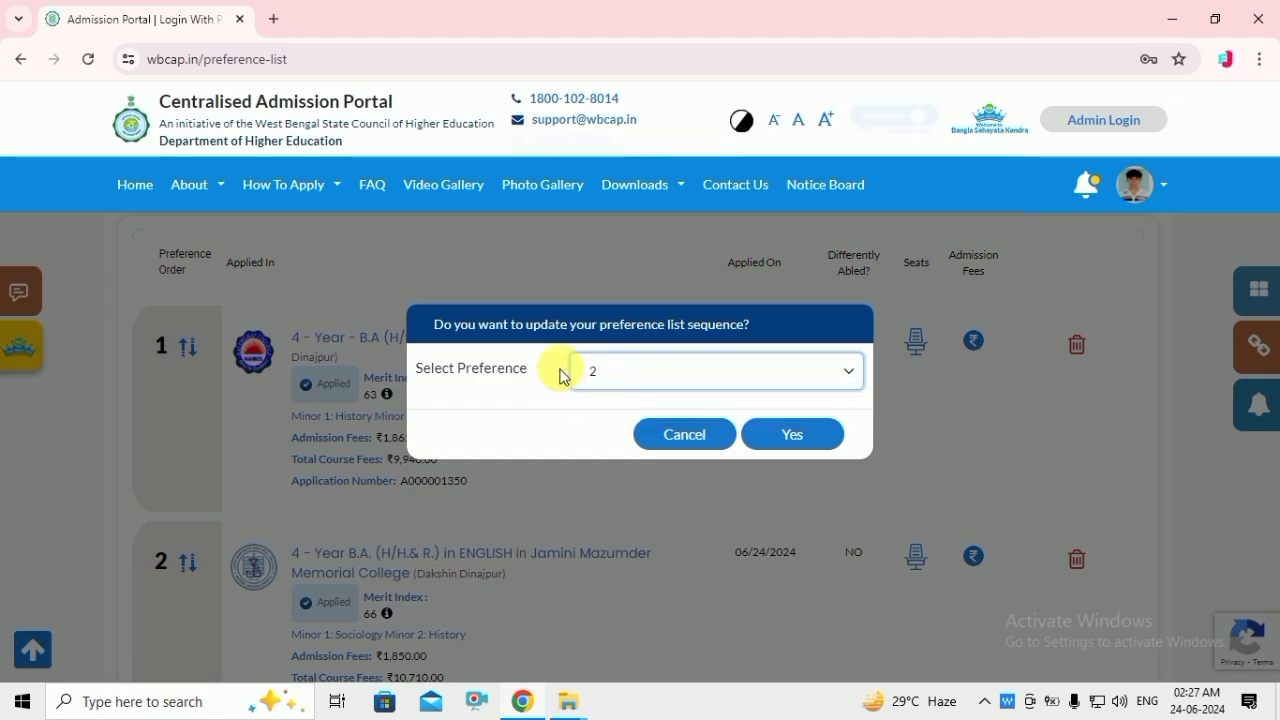
click(790, 434)
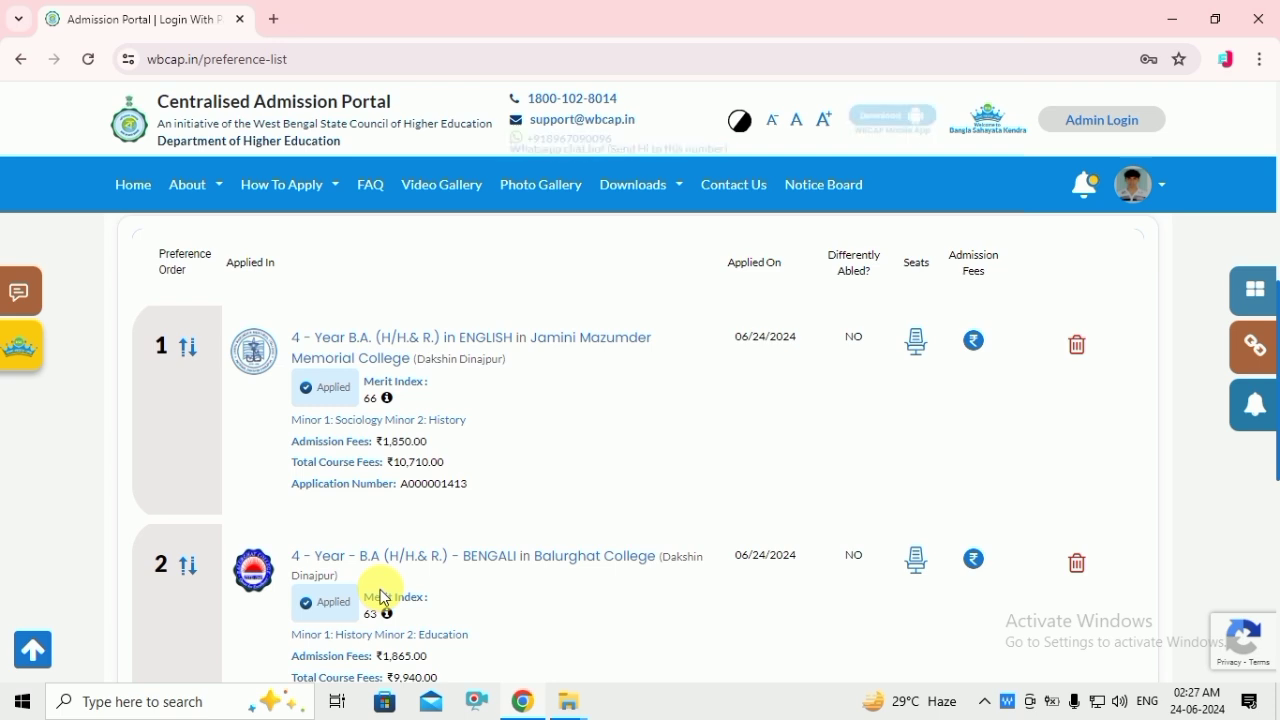
click(184, 566)
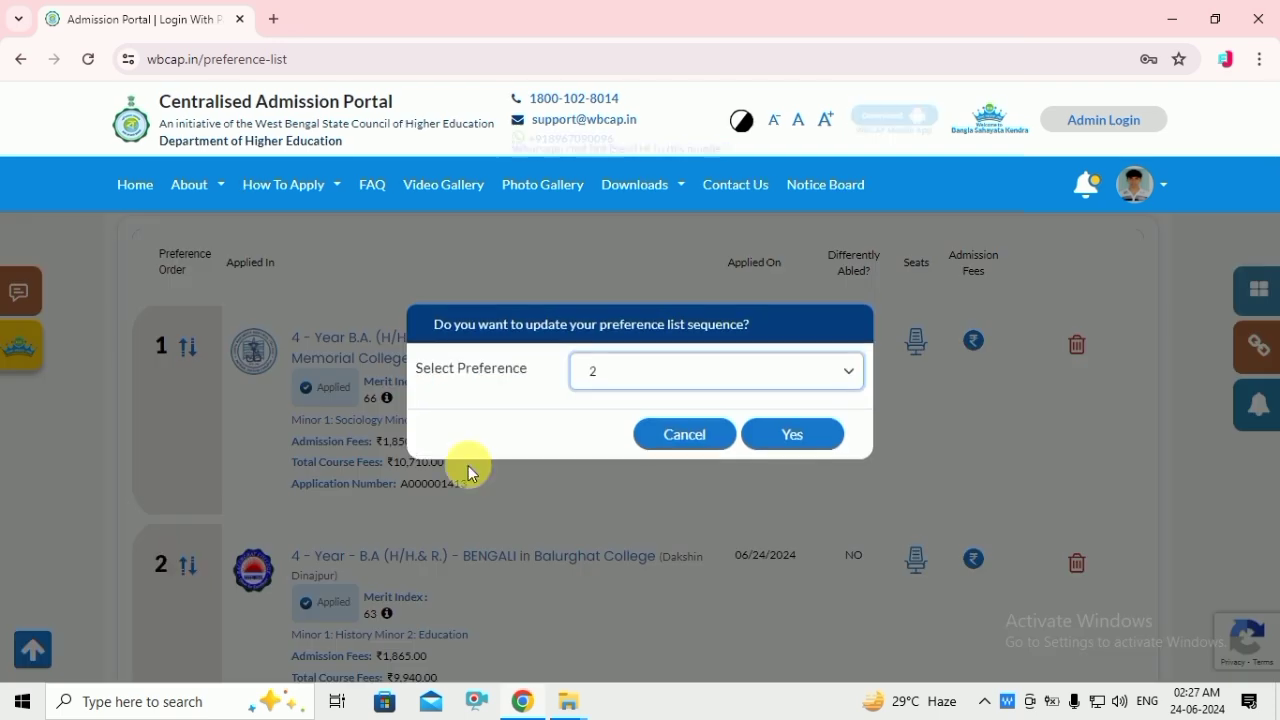
click(651, 385)
click(609, 401)
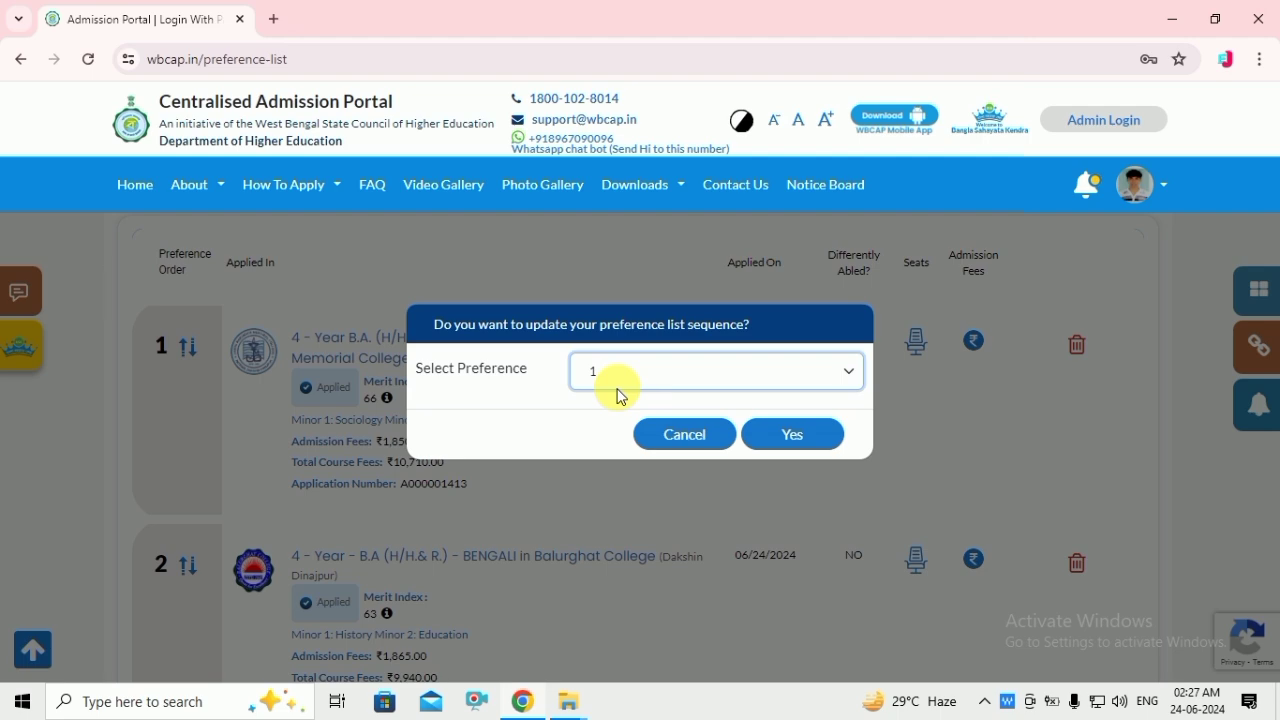
click(814, 435)
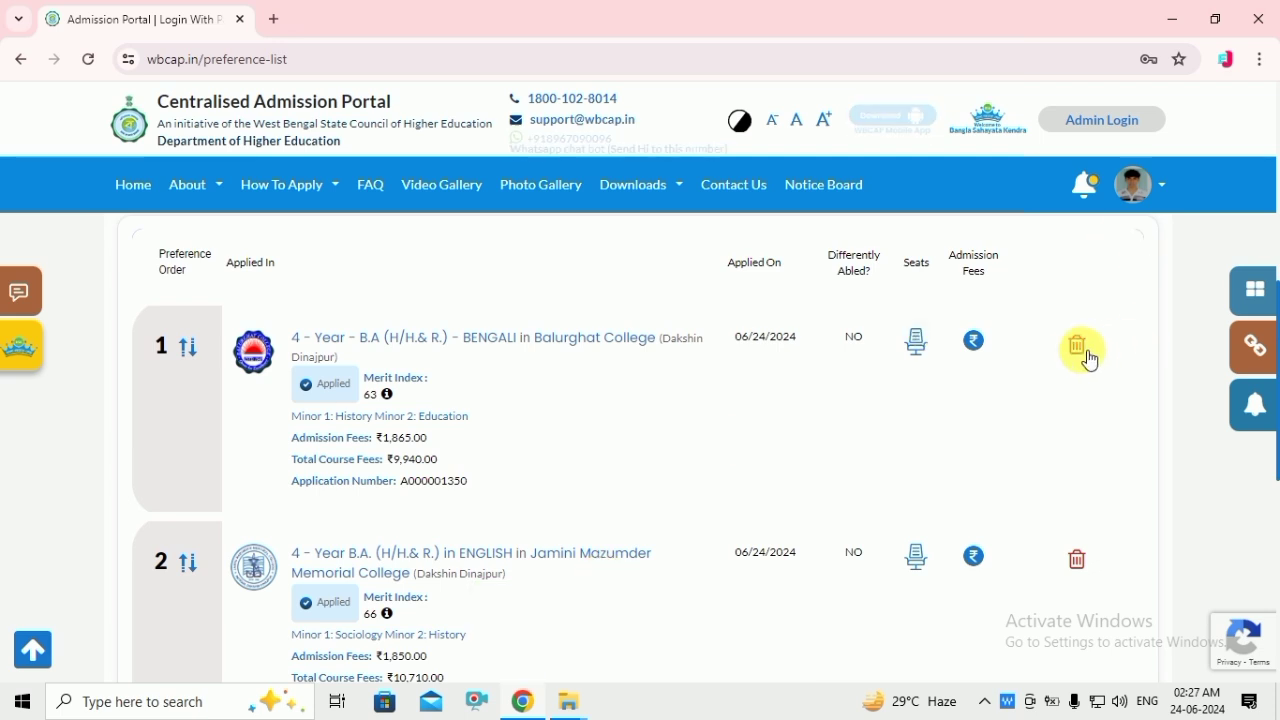
scroll(1270, 320, down, 1)
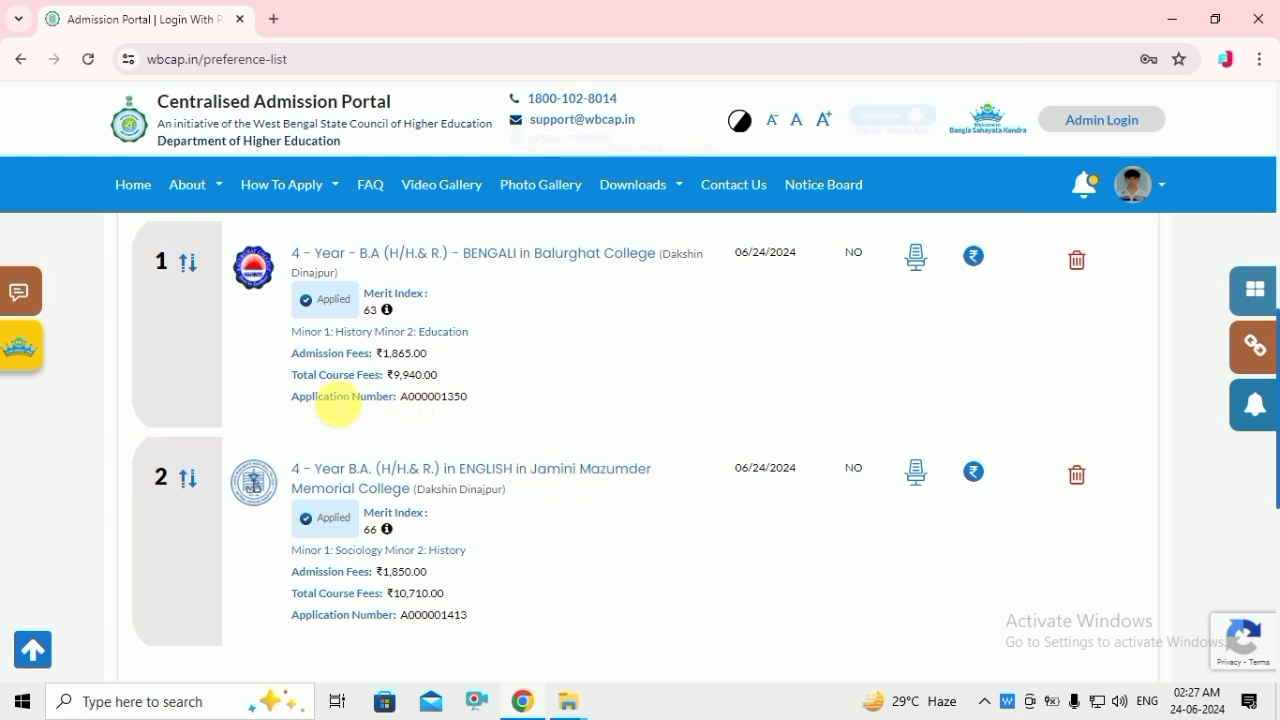
drag(400, 397, 470, 395)
click(474, 395)
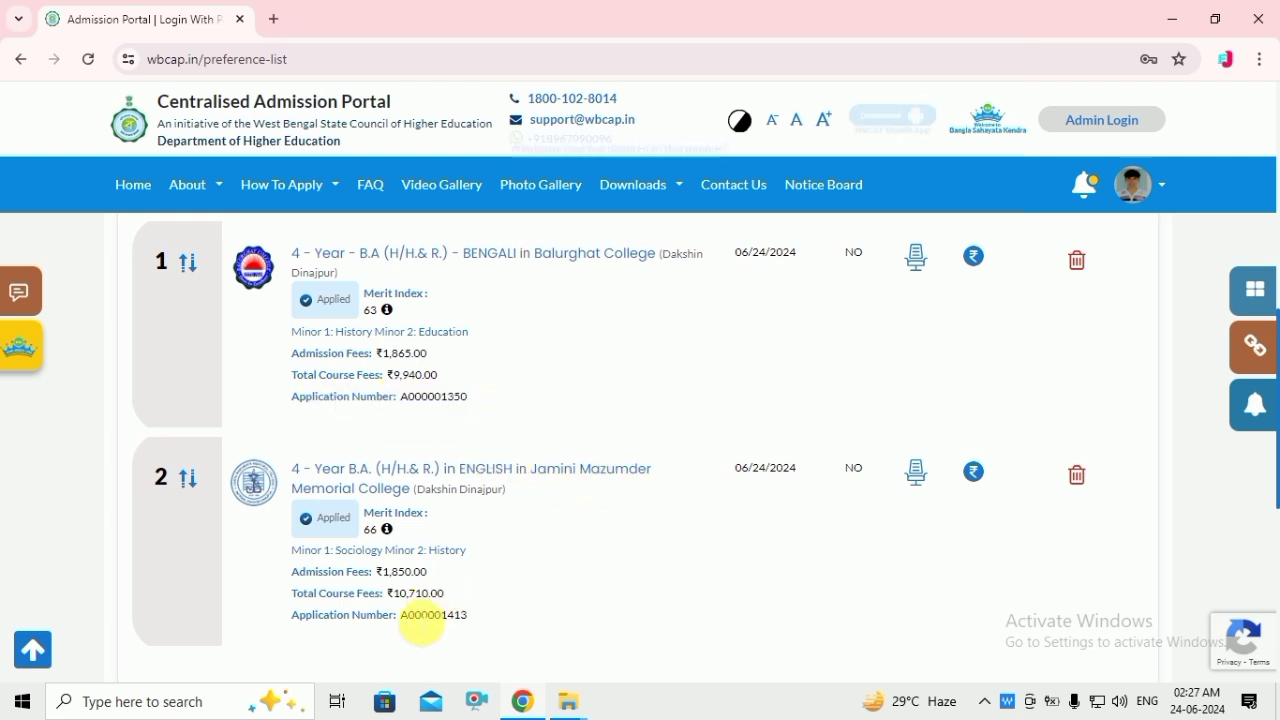
drag(400, 617, 472, 615)
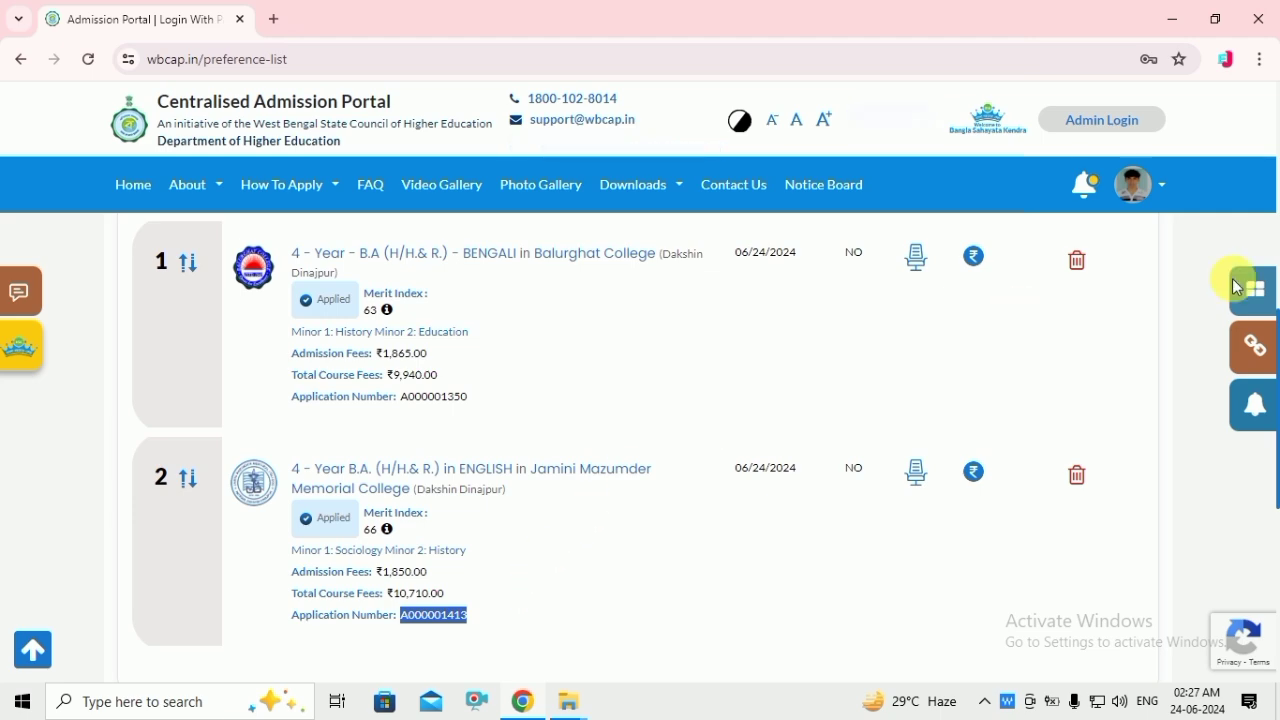
drag(1277, 320, 1234, 120)
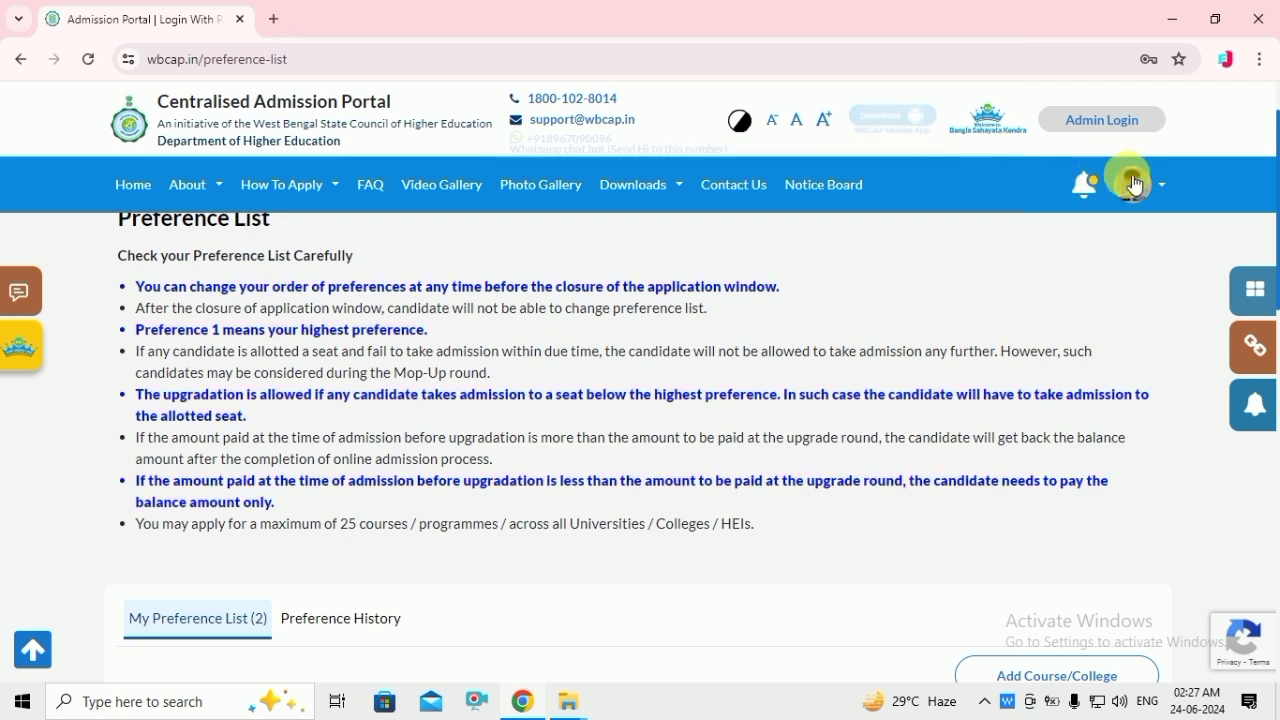
Step: Return Home, open the profile dashboard, and open the application form PDF in a new tab
click(135, 189)
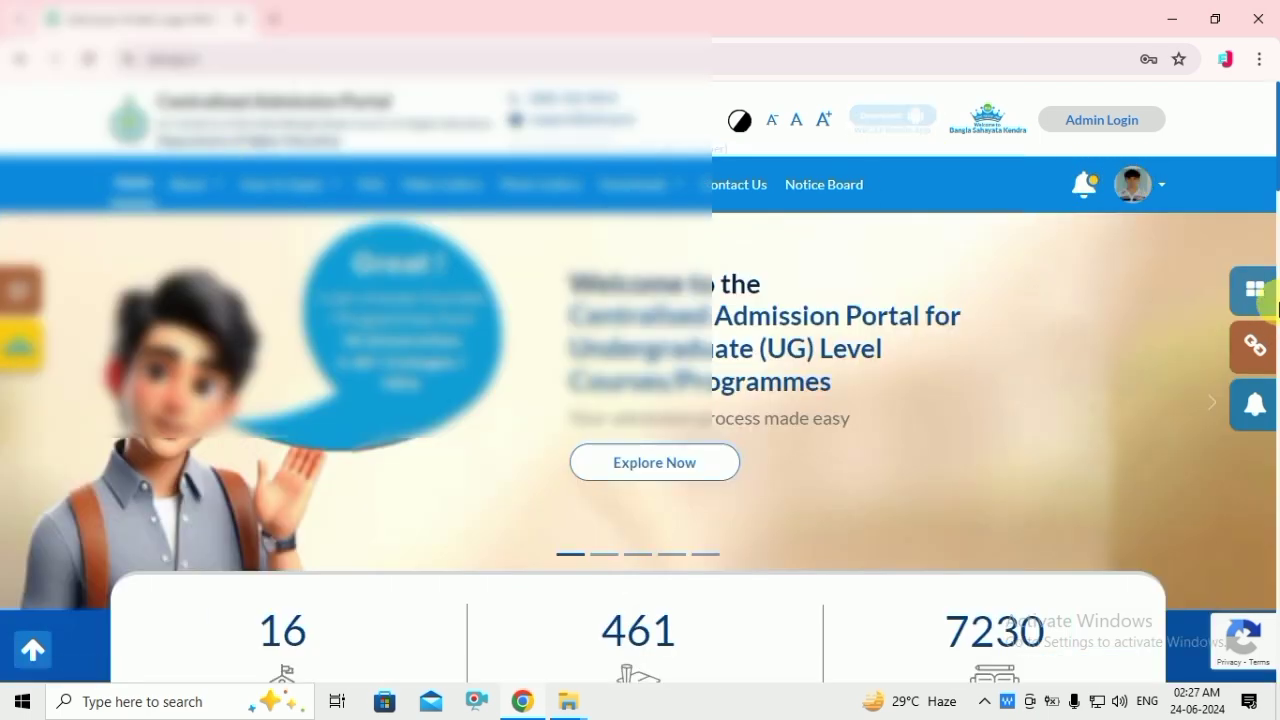
click(1139, 180)
click(640, 472)
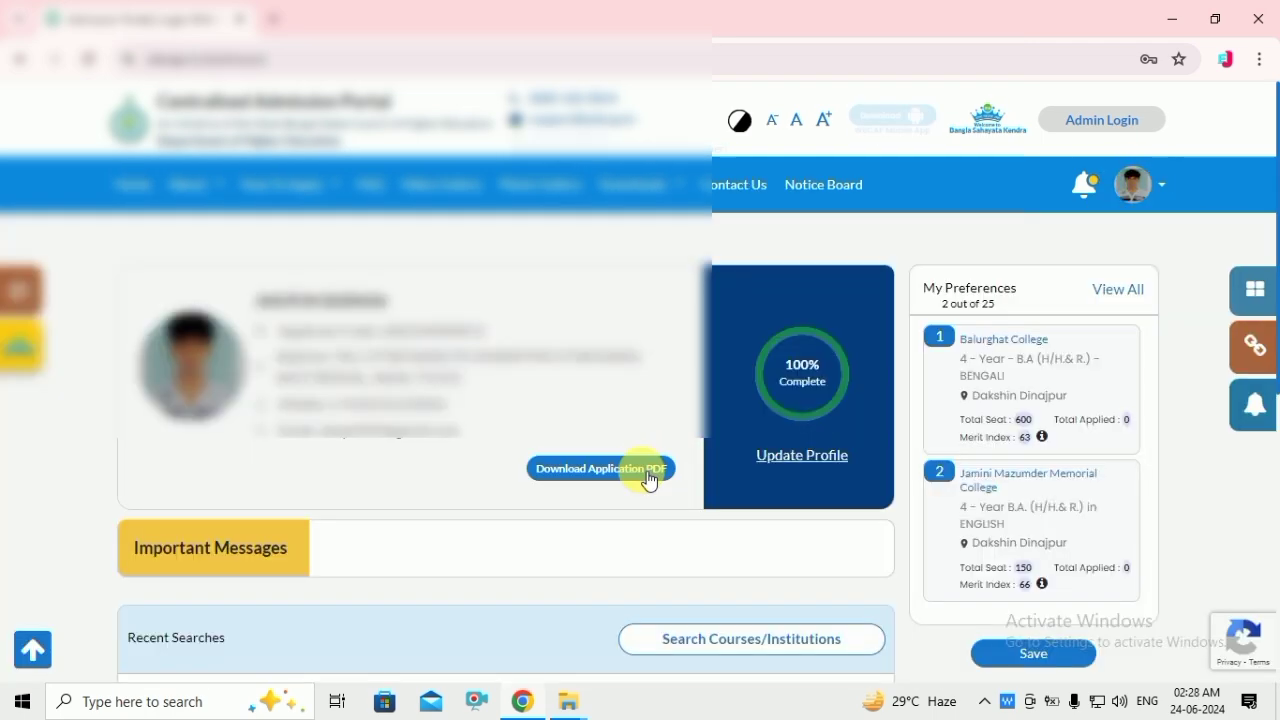
click(647, 473)
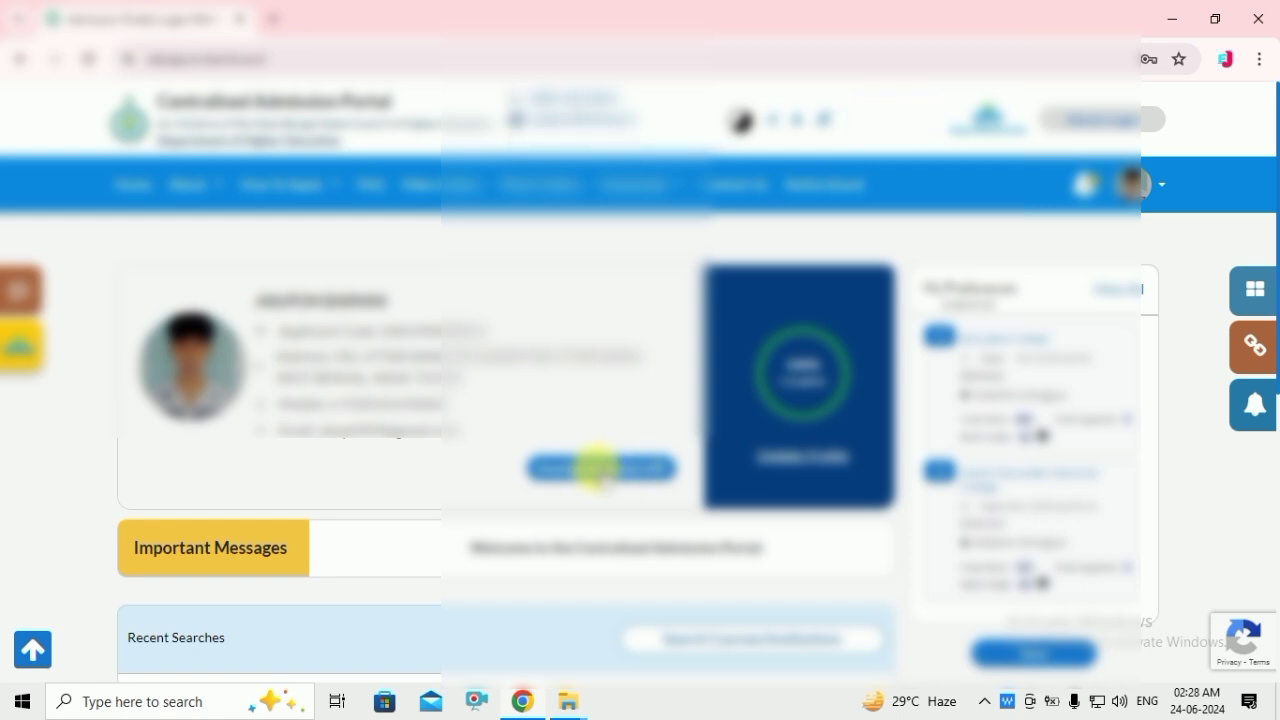
click(596, 468)
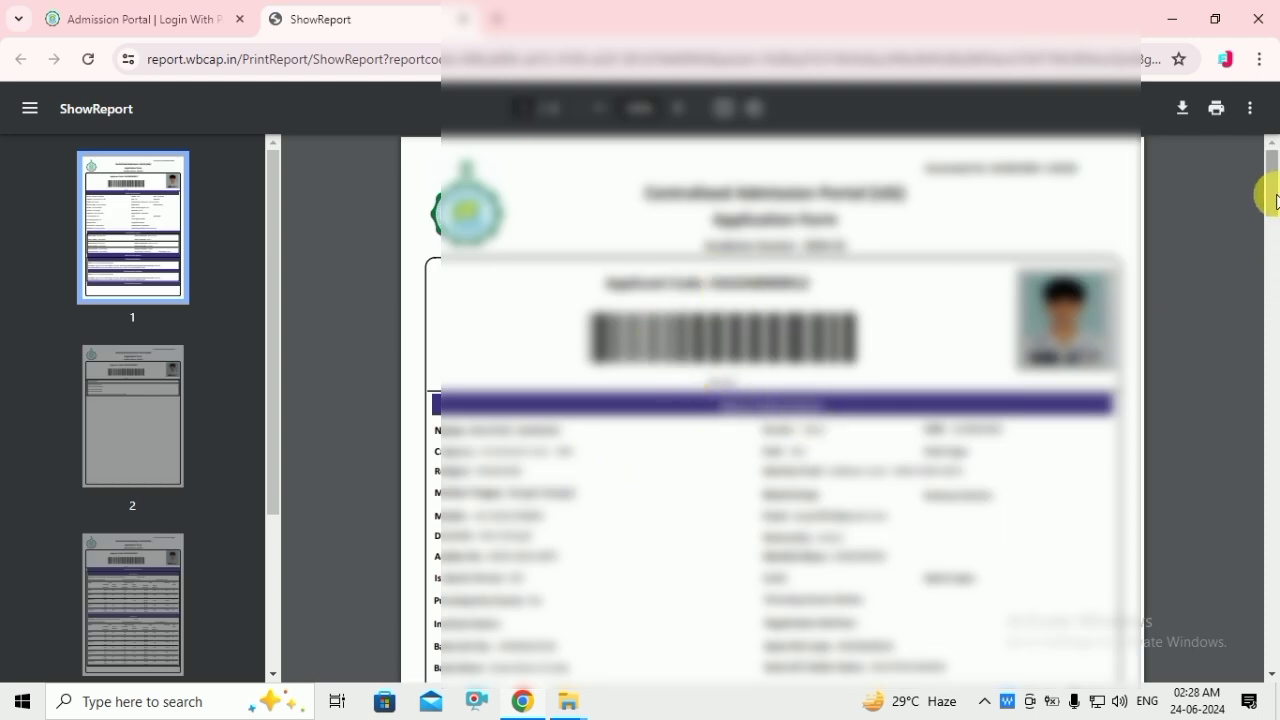
Step: Scroll the application PDF down to page 4 listing both course preferences
drag(1275, 200, 1251, 596)
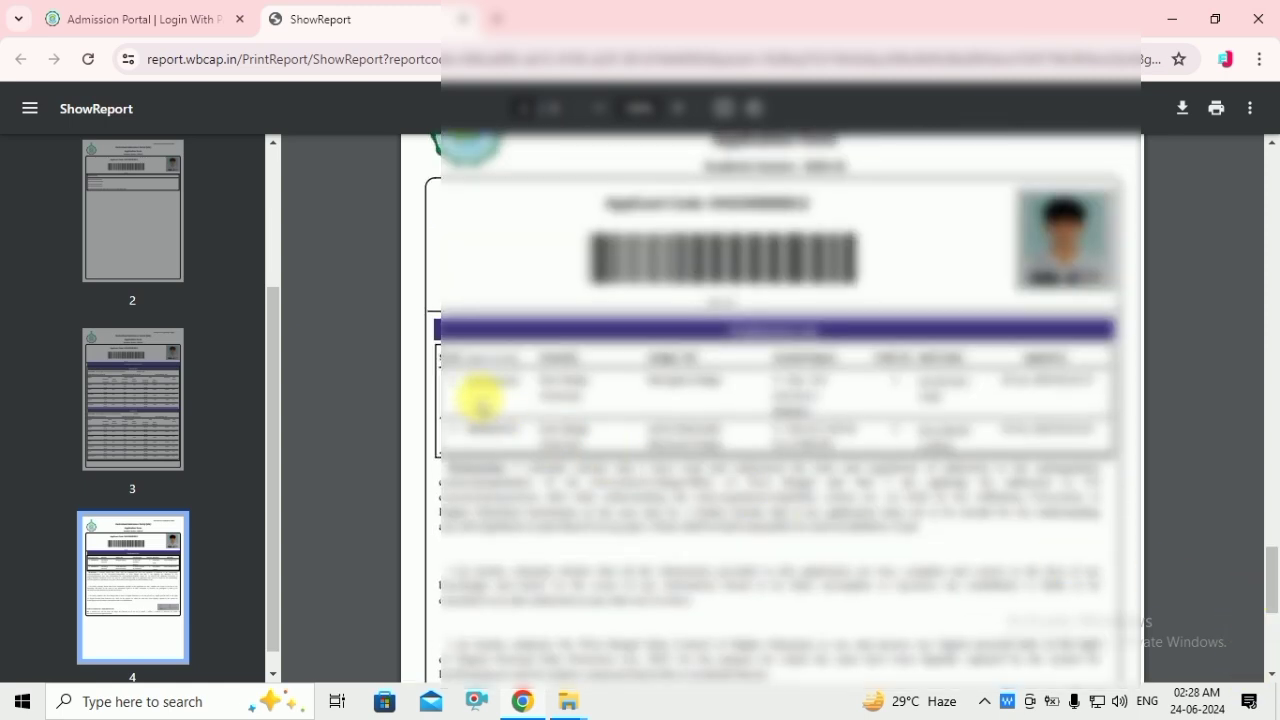